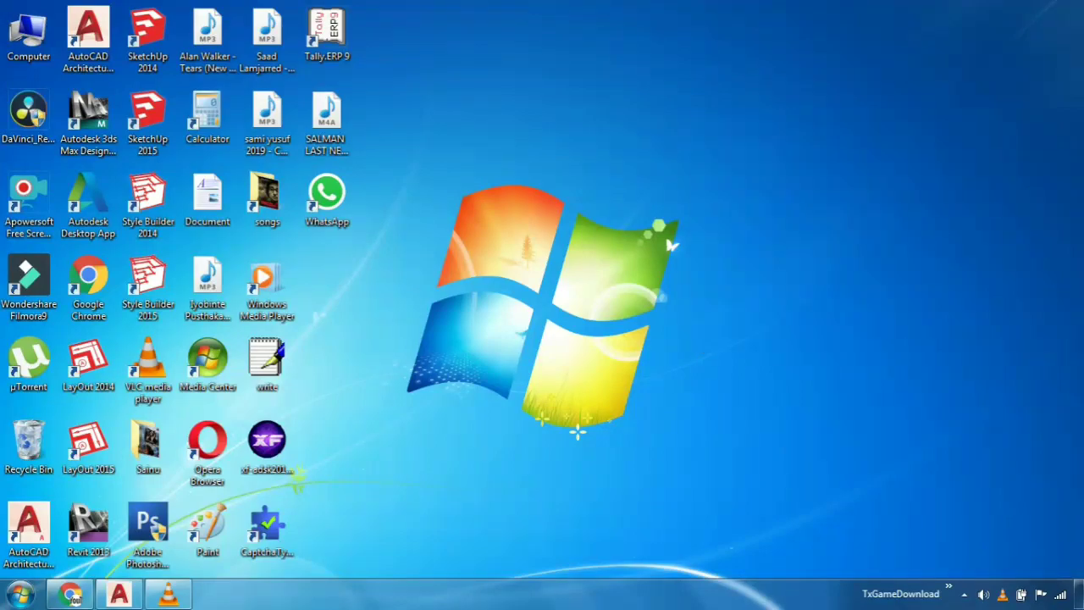
right_click(648, 138)
left_click(681, 177)
right_click(566, 83)
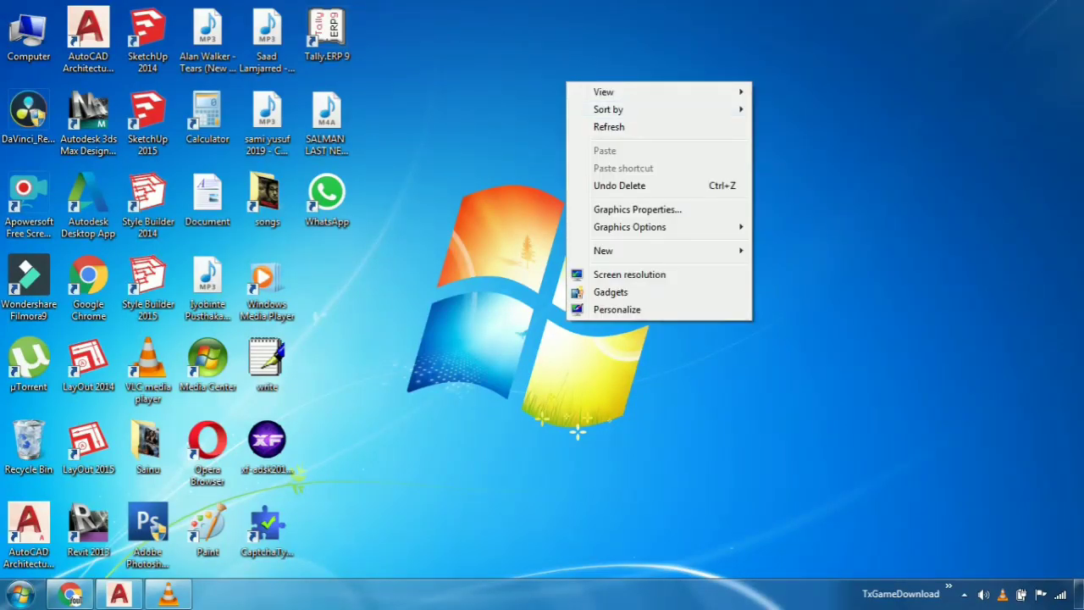
right_click(605, 110)
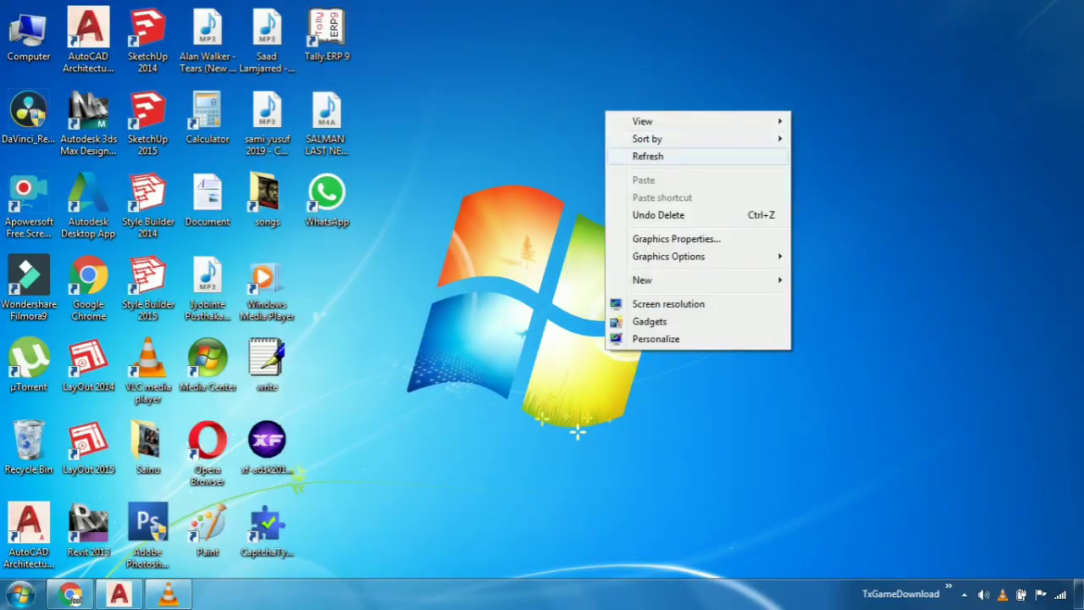
right_click(515, 89)
left_click(551, 137)
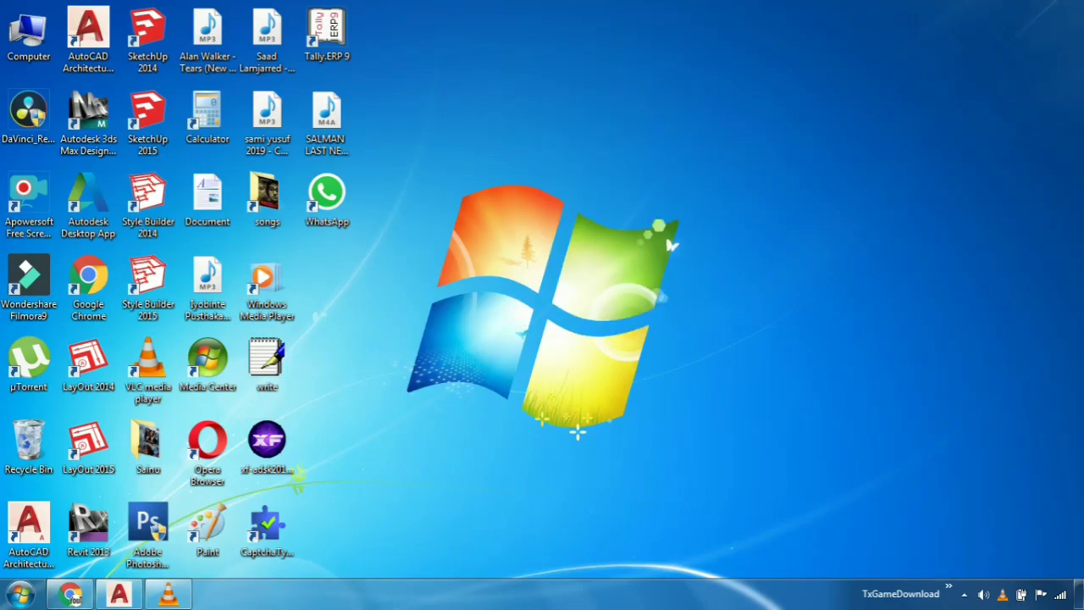
right_click(742, 94)
left_click(784, 139)
right_click(742, 94)
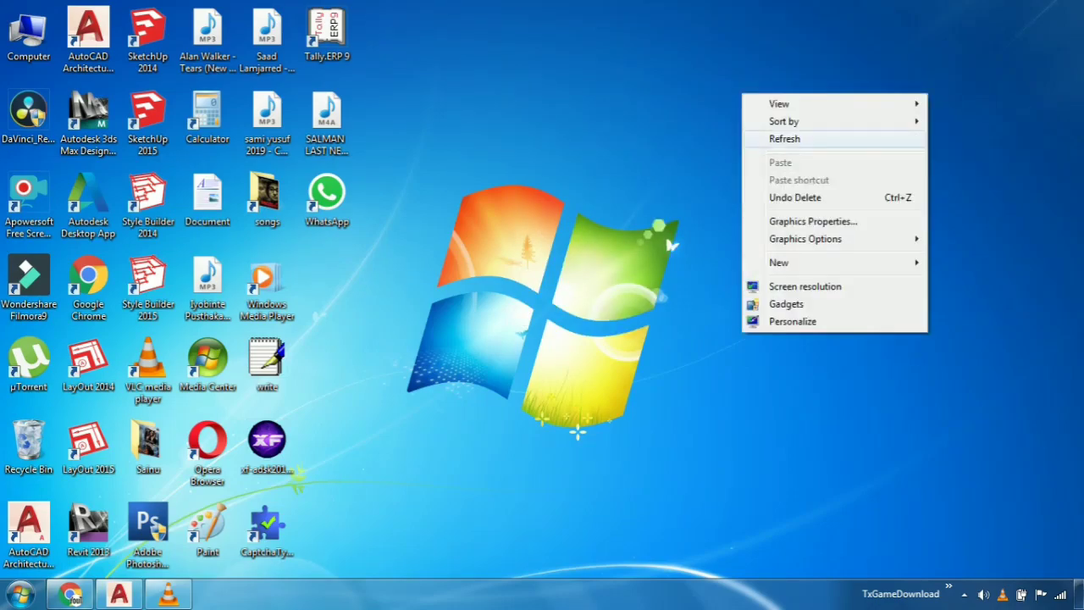
left_click(784, 138)
right_click(692, 104)
left_click(734, 150)
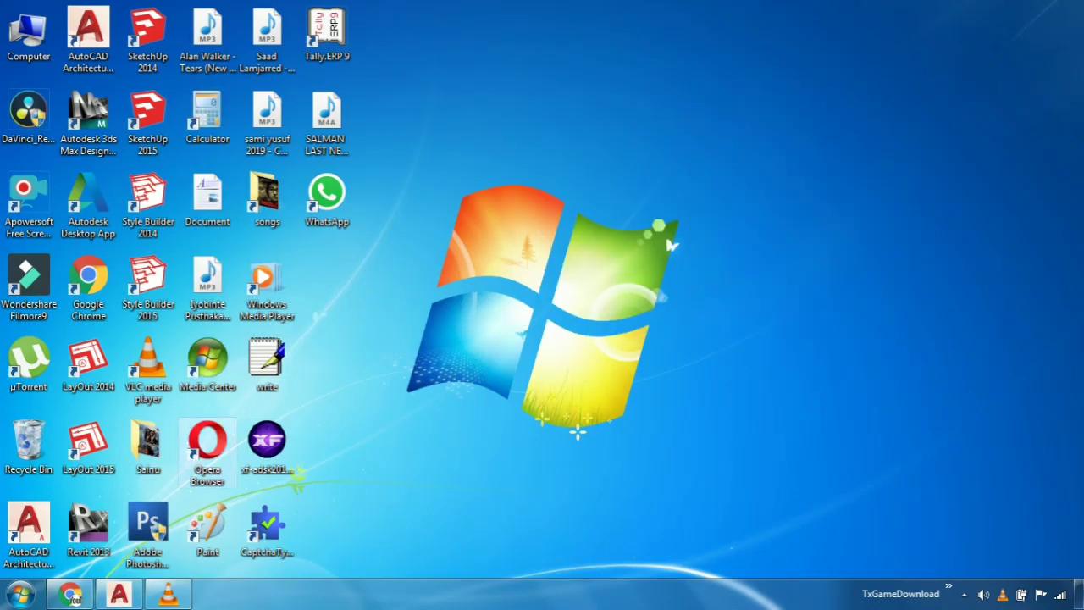
- Switch to Drawing1.dwg in AutoCAD Architecture 2017 and minimize the VLC media player window
left_click(118, 593)
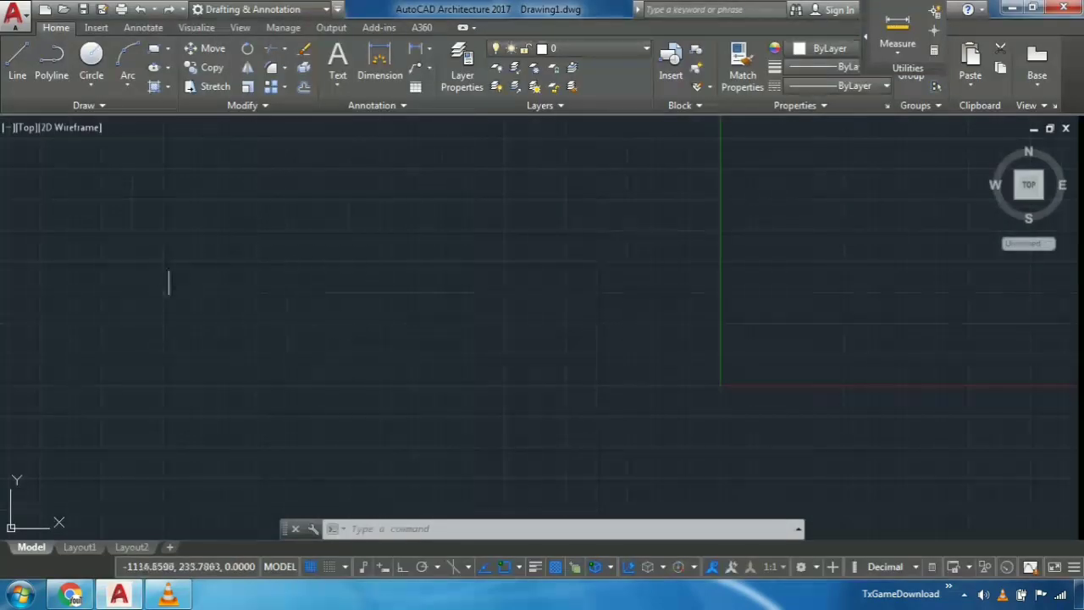
left_click(167, 593)
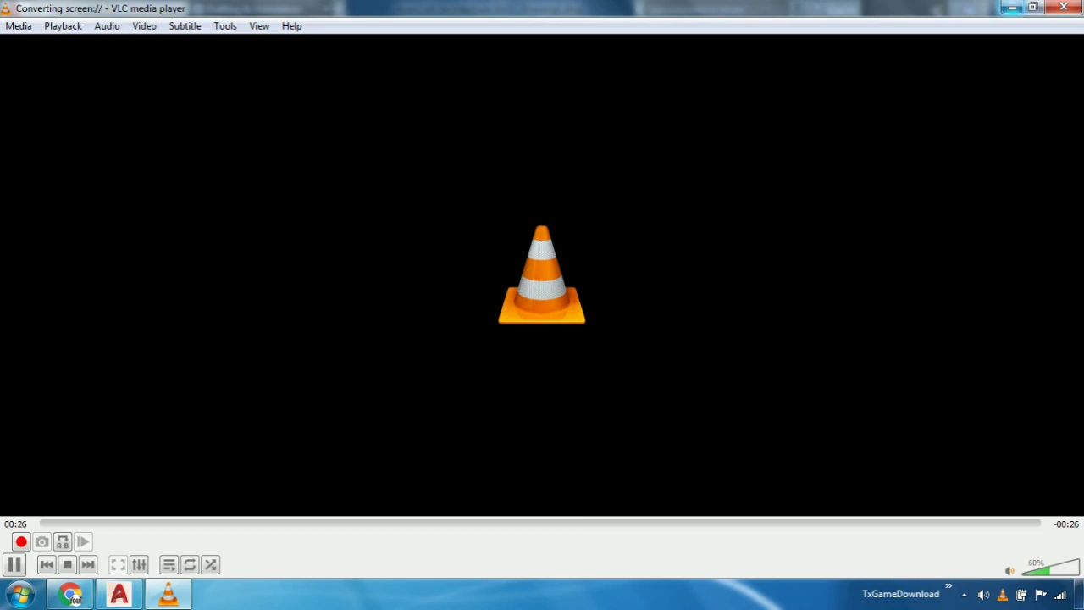
left_click(1012, 8)
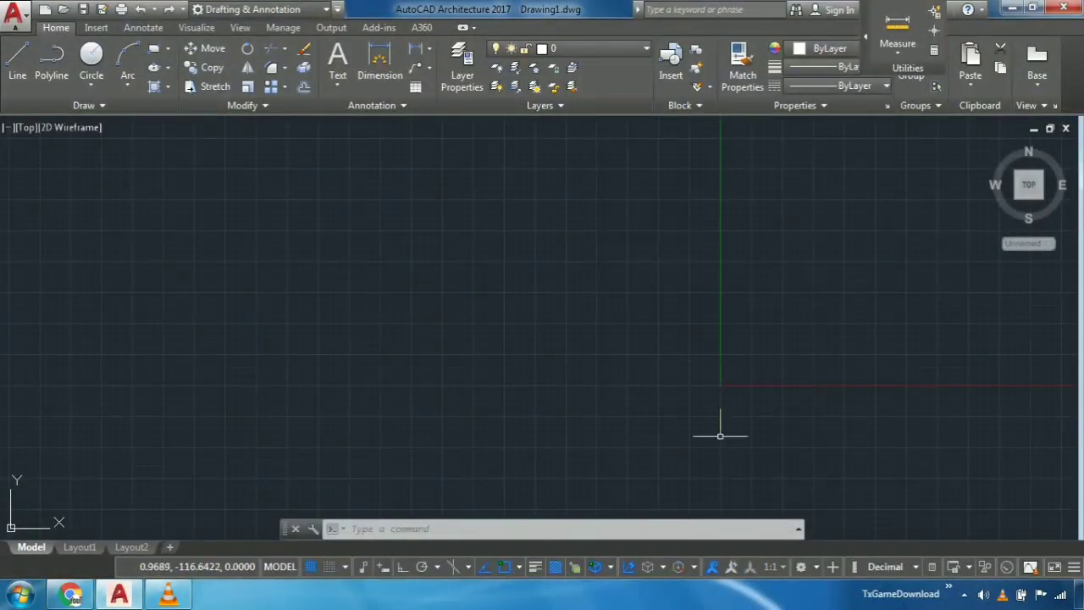
- Draw one horizontal construction line with XLINE's Hor option, slightly above the origin at about Y = 58
left_click(468, 527)
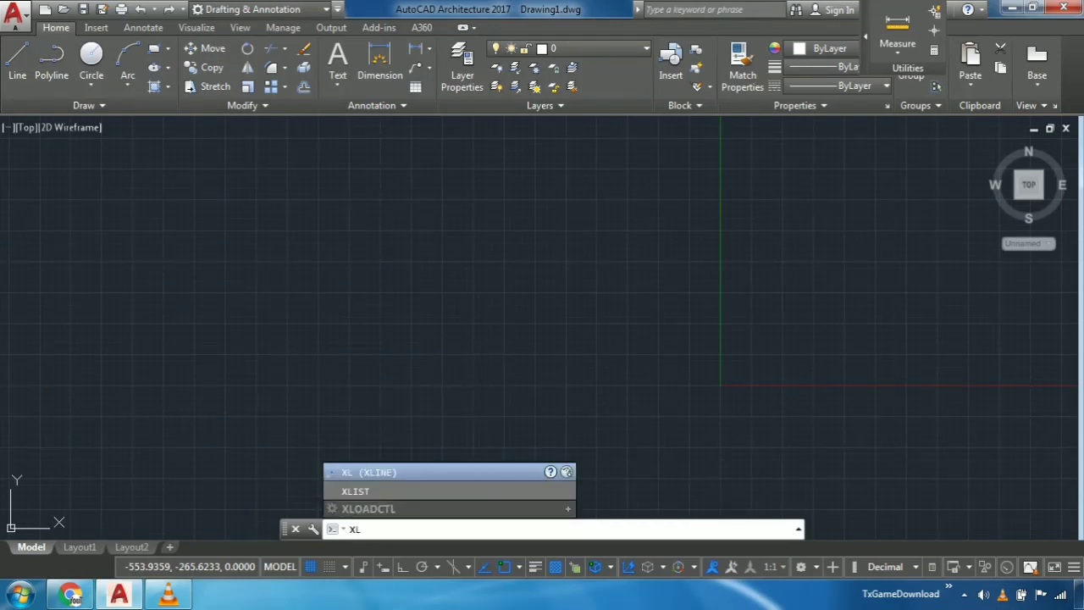
key("Return")
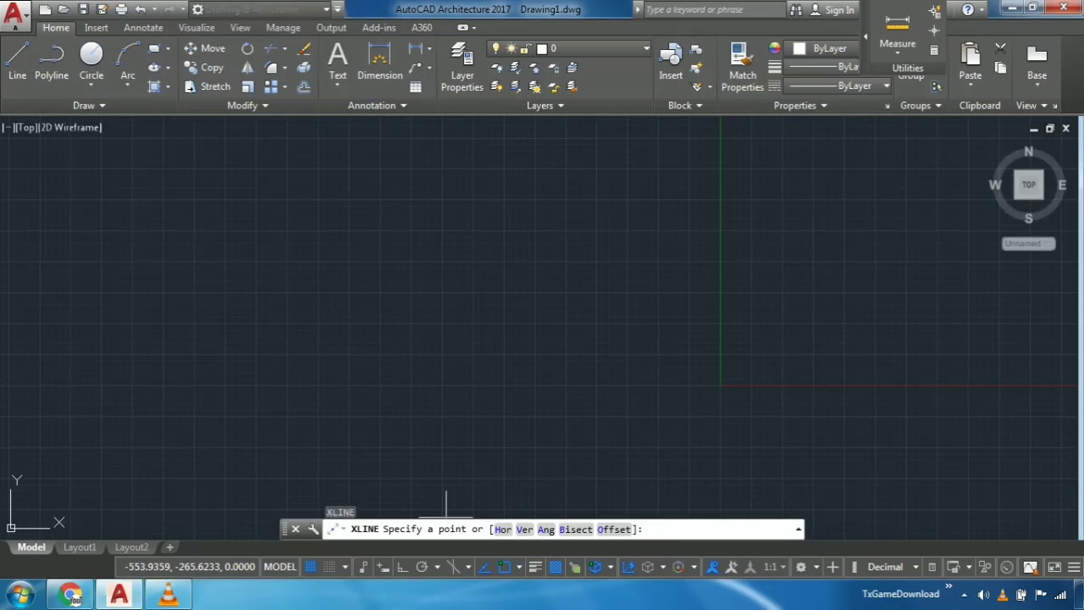
key("Return")
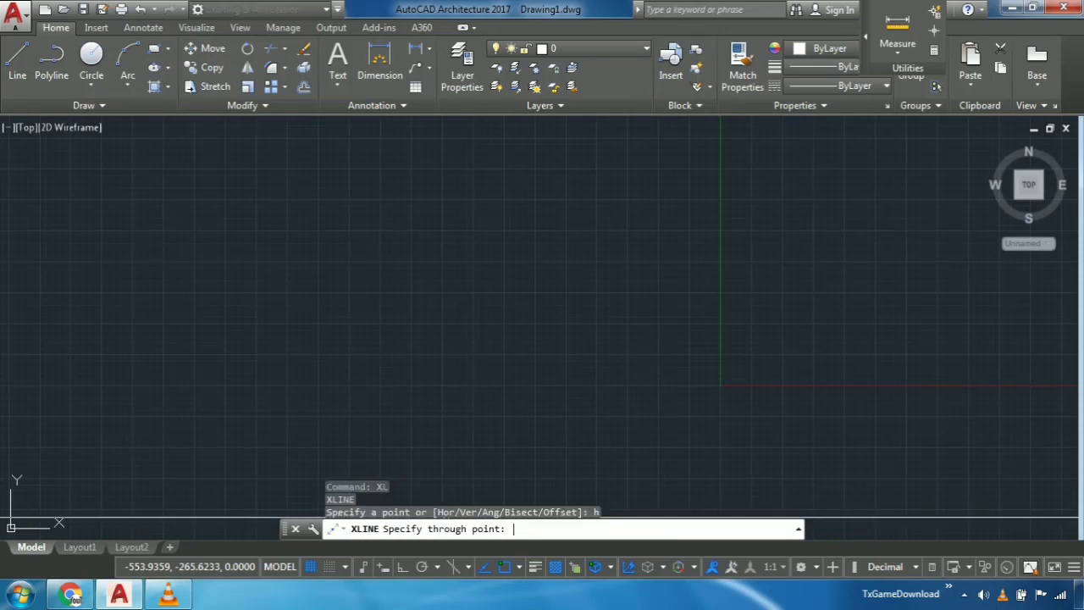
left_click(629, 356)
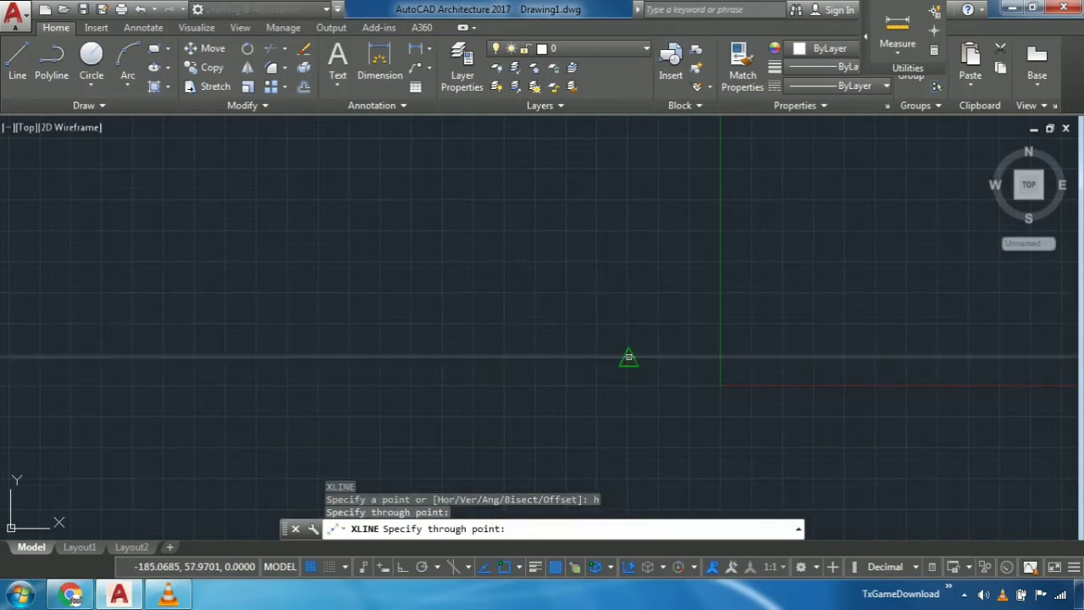
key("Escape")
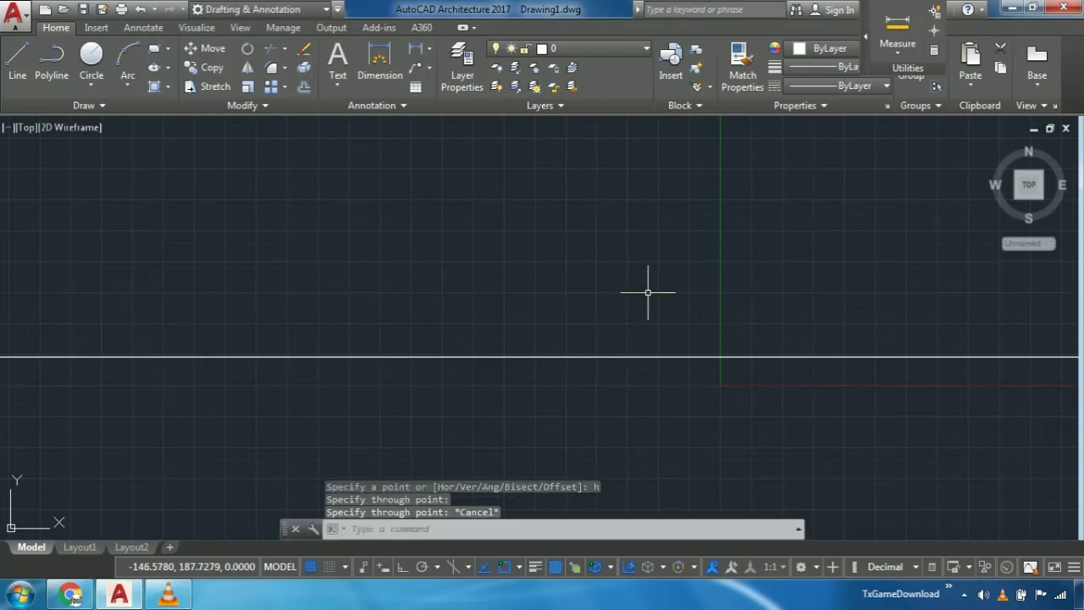
- Offset the horizontal construction line upward, accepting the default distance of 100
type("of")
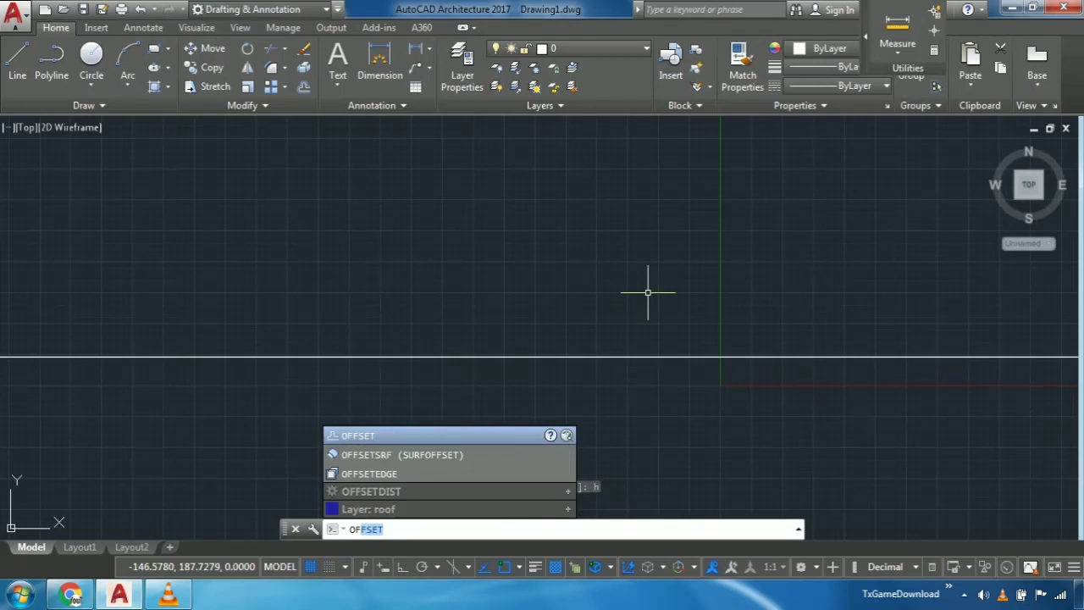
key("Return")
key("Return")
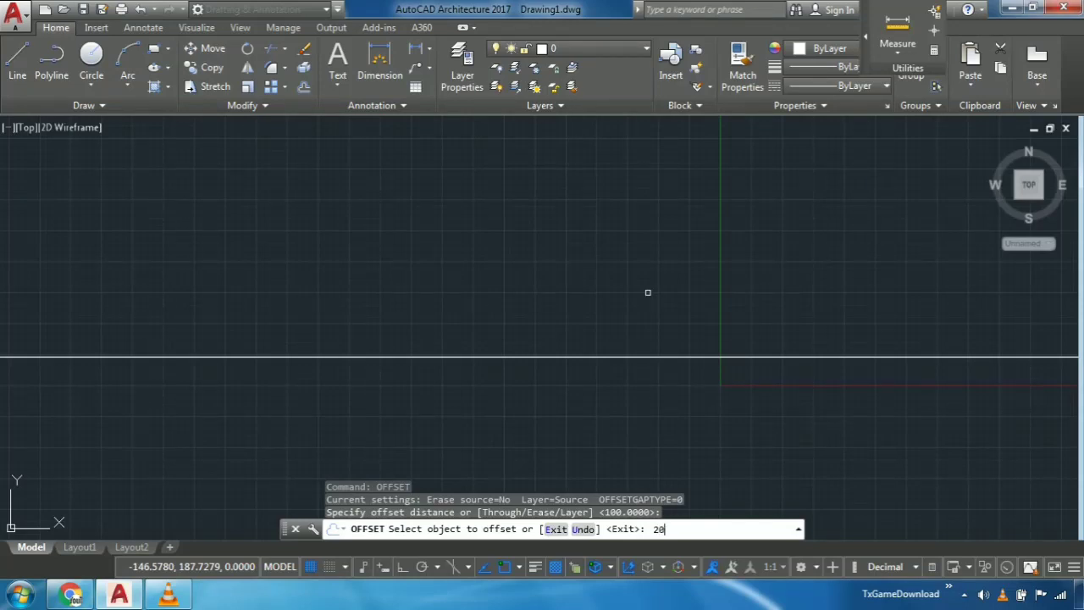
key("Return")
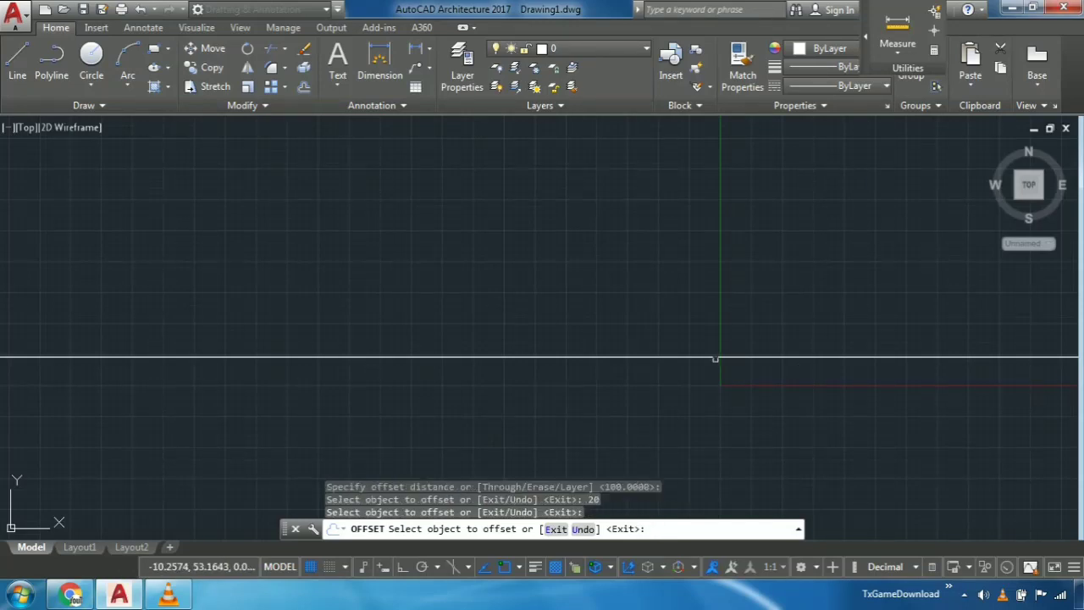
left_click(710, 358)
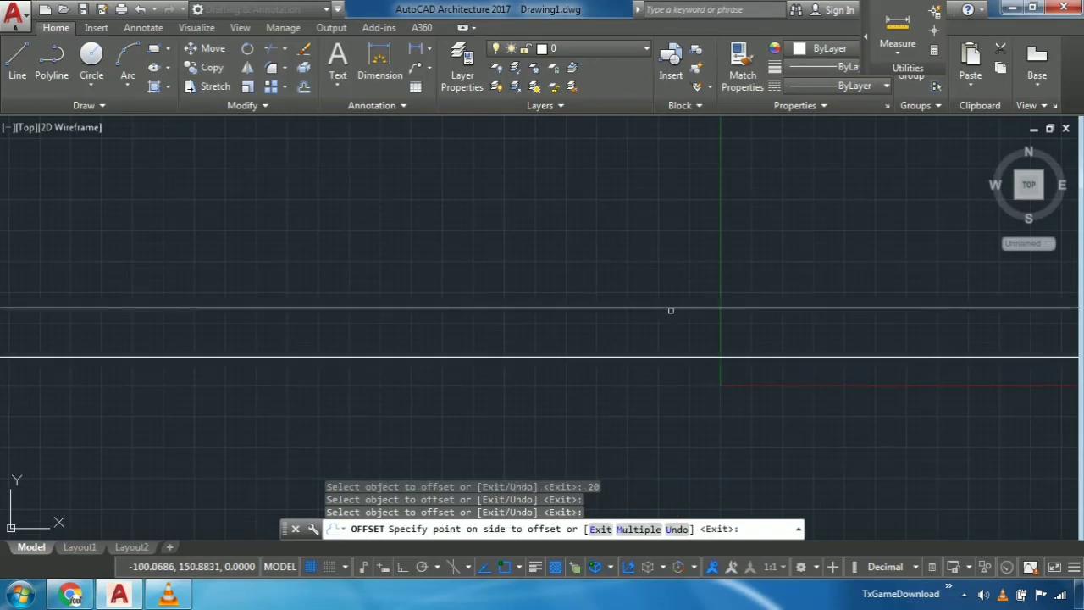
left_click(671, 310)
- With Ortho on, place an aligned vertical dimension between the two horizontal construction lines
mouse_move(526, 361)
middle_mouse_down()
mouse_move(515, 341)
mouse_move(454, 307)
mouse_move(501, 324)
mouse_move(498, 309)
middle_mouse_up()
left_click(429, 49)
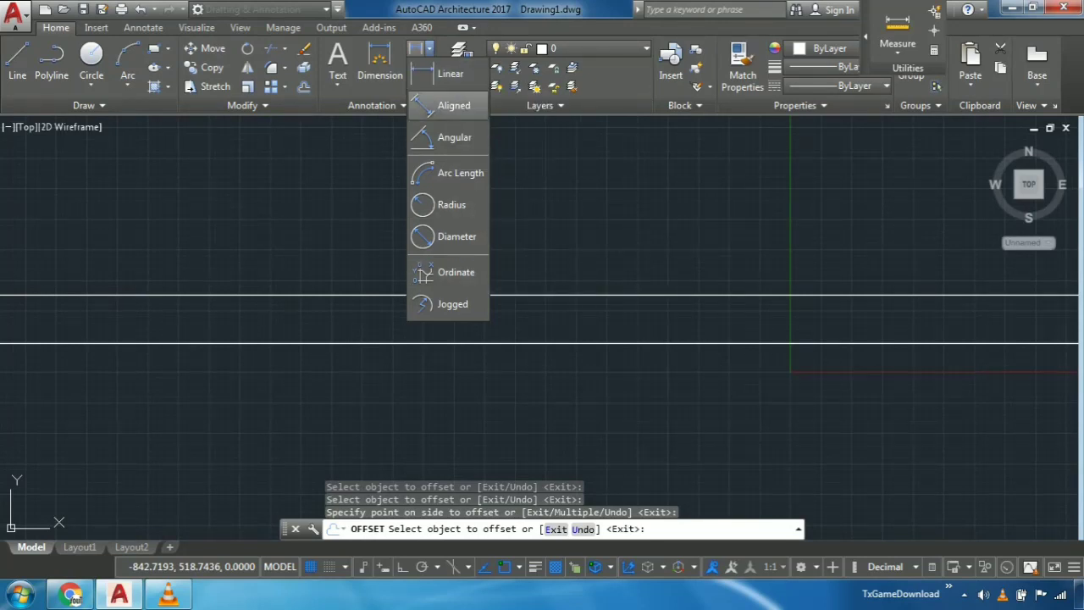
left_click(454, 105)
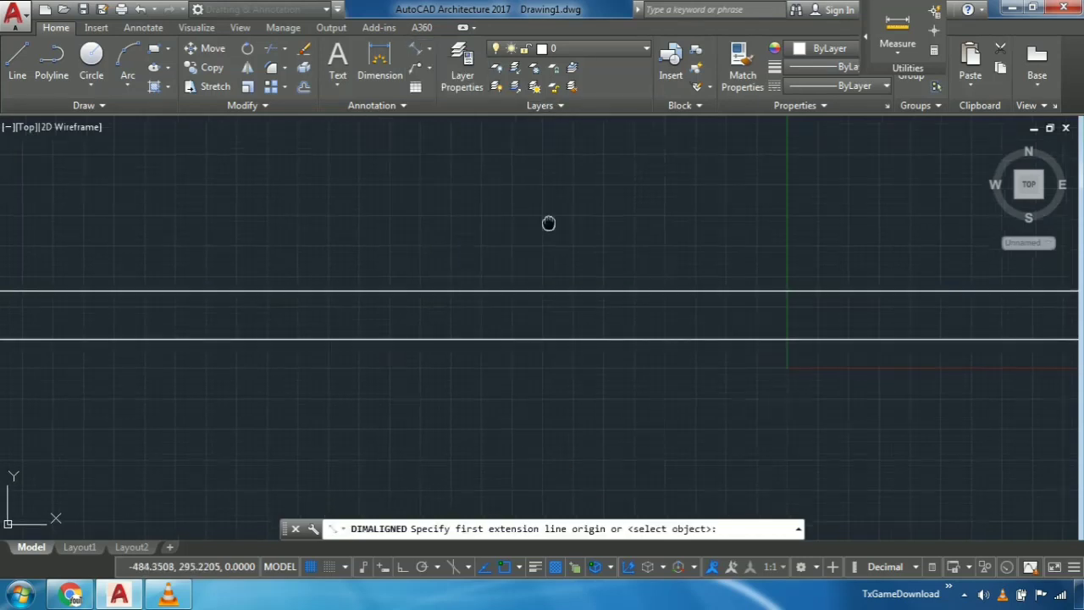
scroll(508, 305, "up", 6)
left_click(505, 244)
middle_click_drag(515, 383, 513, 271)
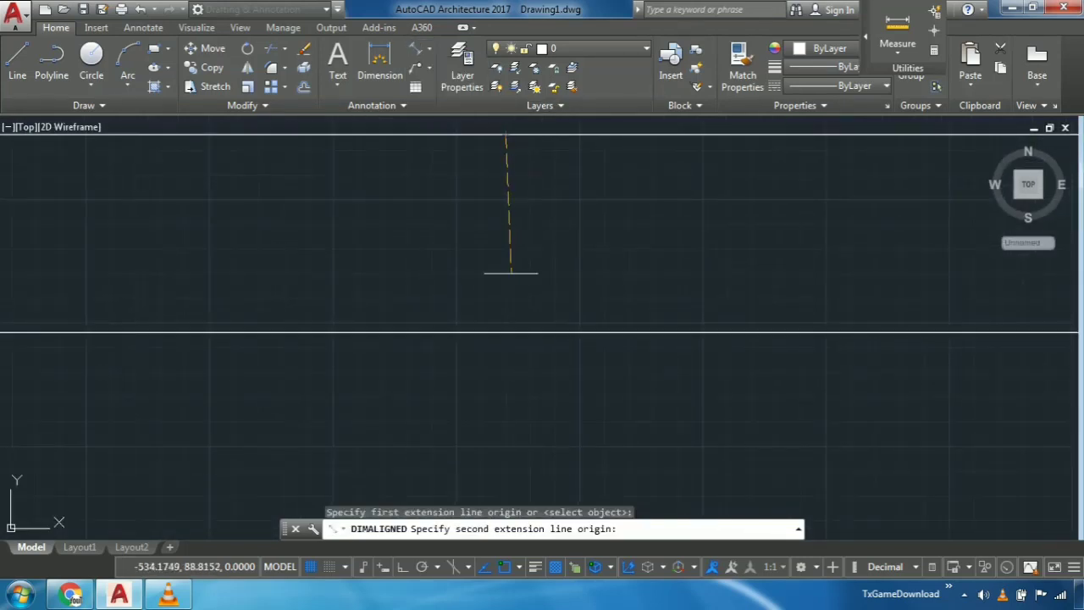
key("F8")
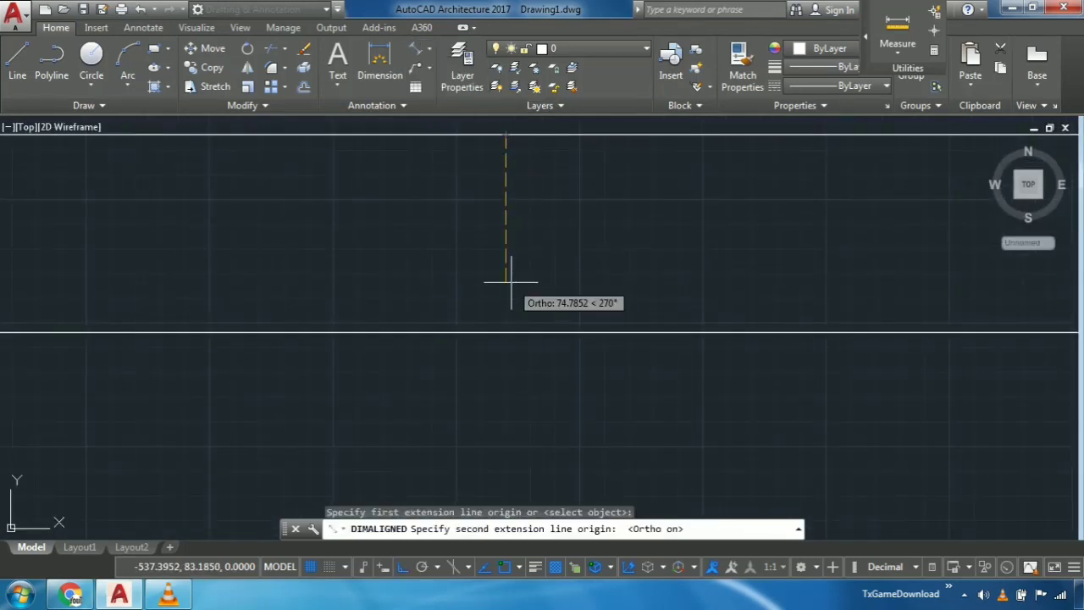
left_click(505, 333)
left_click(614, 244)
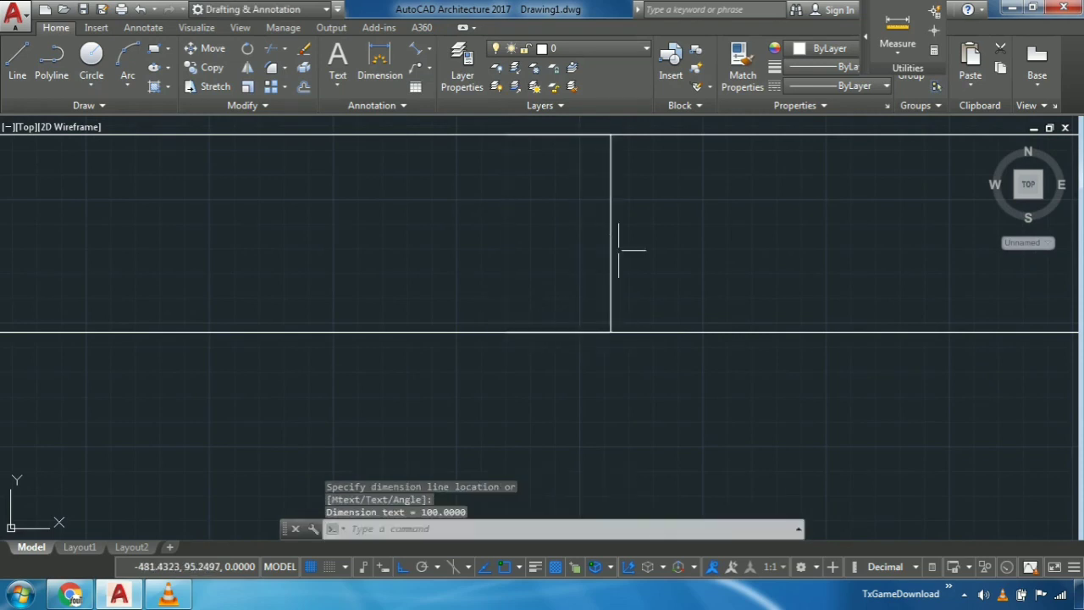
- Read the aligned dimension's text up close, and erase that dimension
scroll(621, 237, "up", 3)
middle_click_drag(619, 235, 677, 298)
scroll(641, 261, "up", 6)
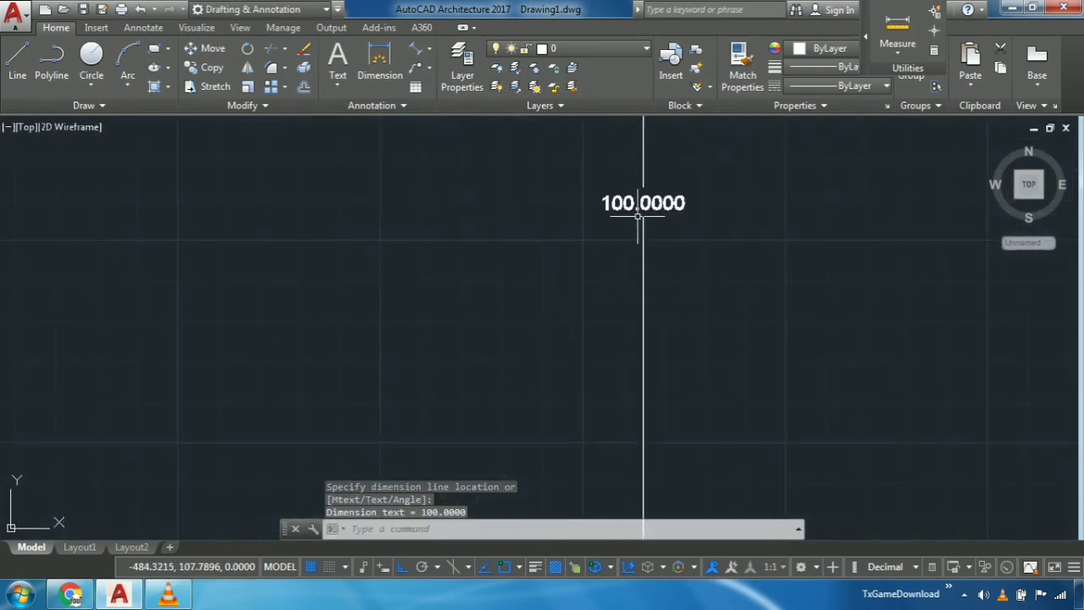
middle_click_drag(638, 215, 648, 265)
scroll(655, 277, "down", 9)
scroll(655, 277, "down", 2)
mouse_move(698, 288)
left_mouse_down()
mouse_move(569, 281)
mouse_move(601, 266)
left_mouse_up()
key("Delete")
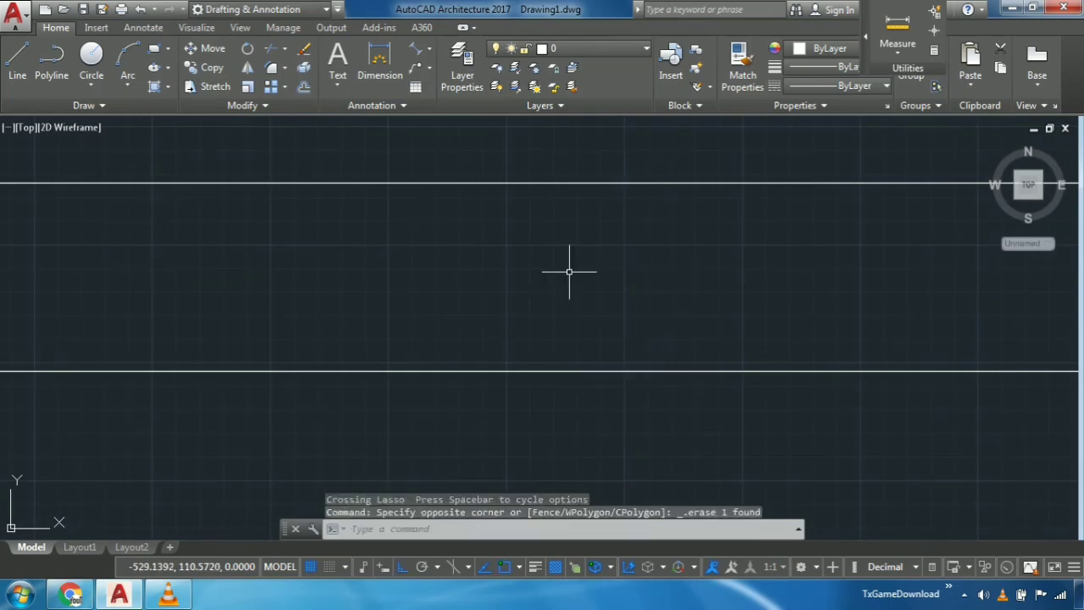
- Check the length type, precision and insertion scale in the Drawing Units settings
type("un")
key("Return")
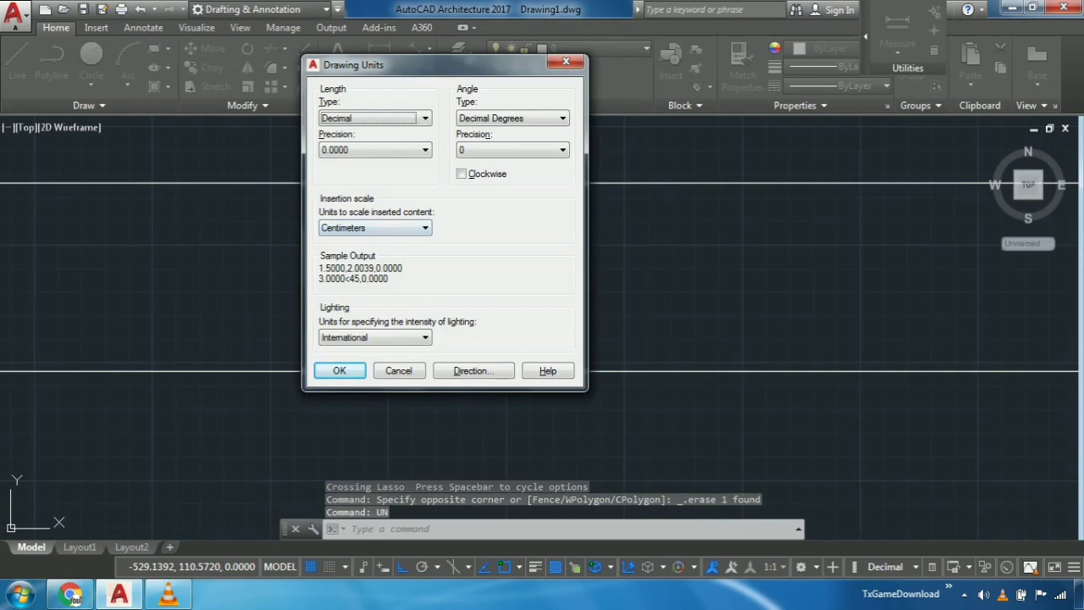
left_click(340, 370)
- Erase the upper of the two horizontal construction lines
middle_click_drag(638, 267, 634, 279)
left_click_drag(640, 226, 566, 170)
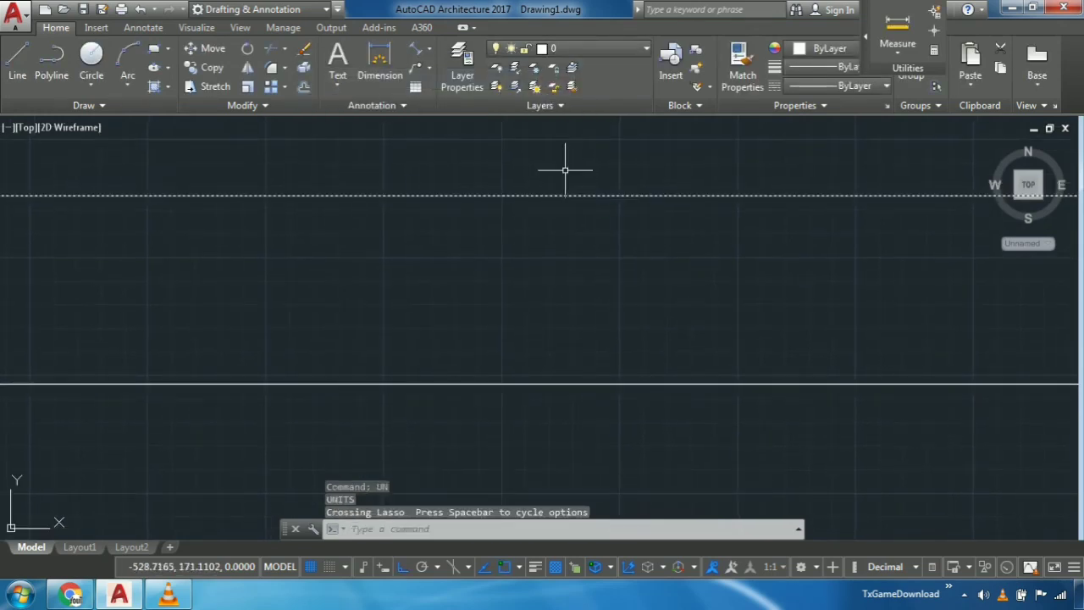
key("Delete")
- Offset the remaining horizontal construction line upward by a distance of 20
scroll(573, 164, "down", 3)
middle_click_drag(600, 223, 588, 353)
type("o")
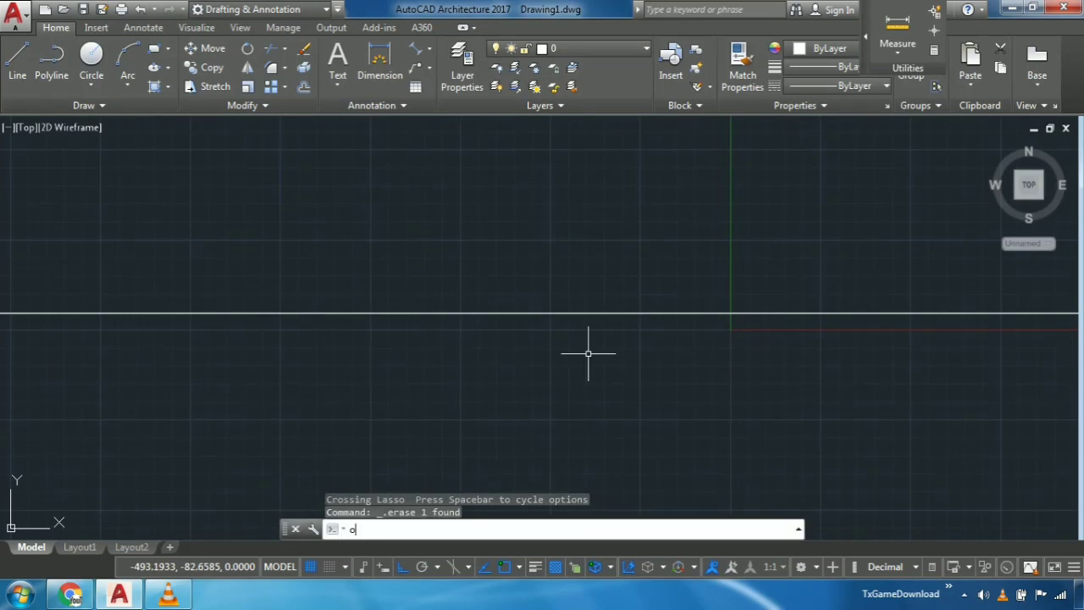
key("BackSpace")
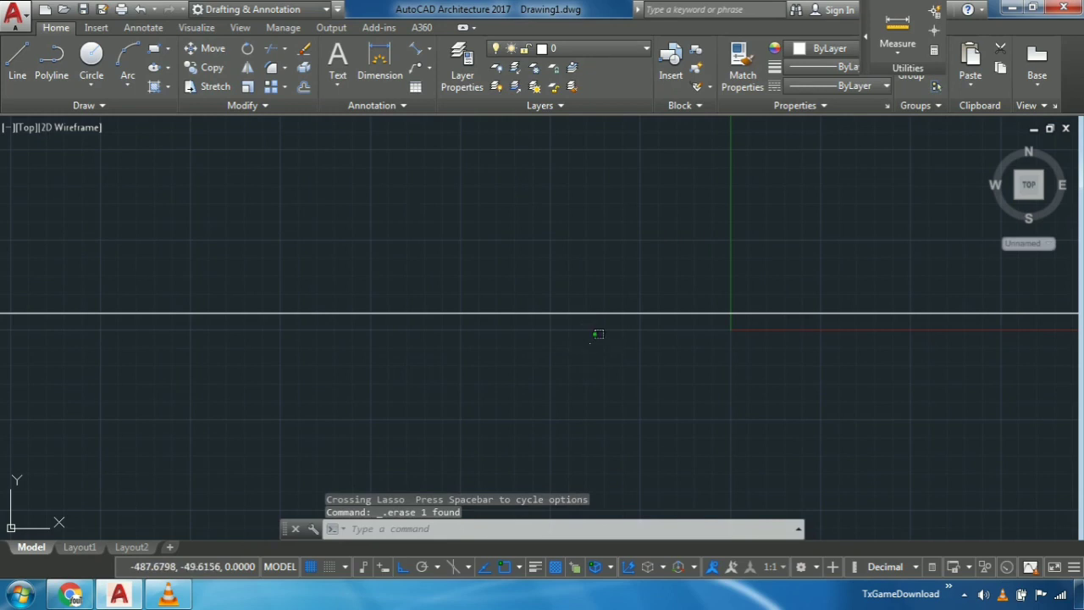
mouse_move(598, 333)
left_mouse_down()
mouse_move(576, 242)
mouse_move(578, 252)
left_mouse_up()
type("offset")
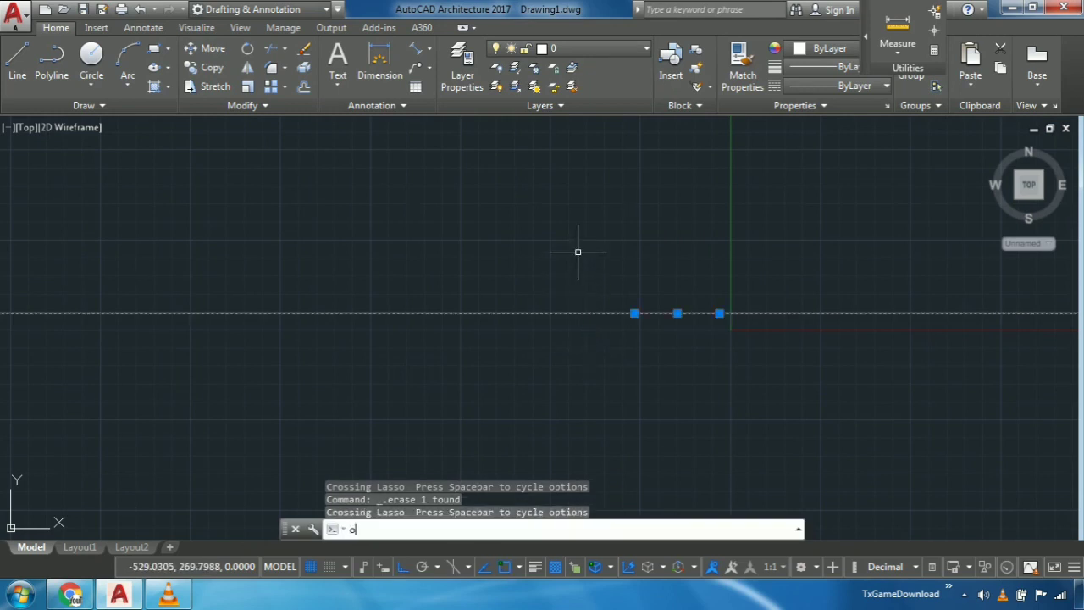
key("Return")
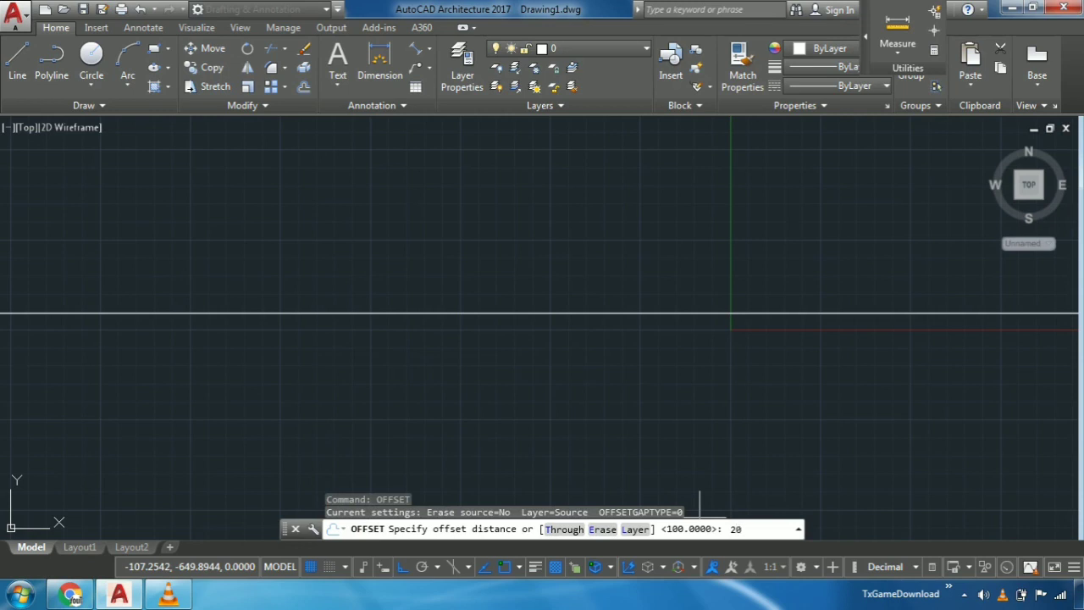
key("Return")
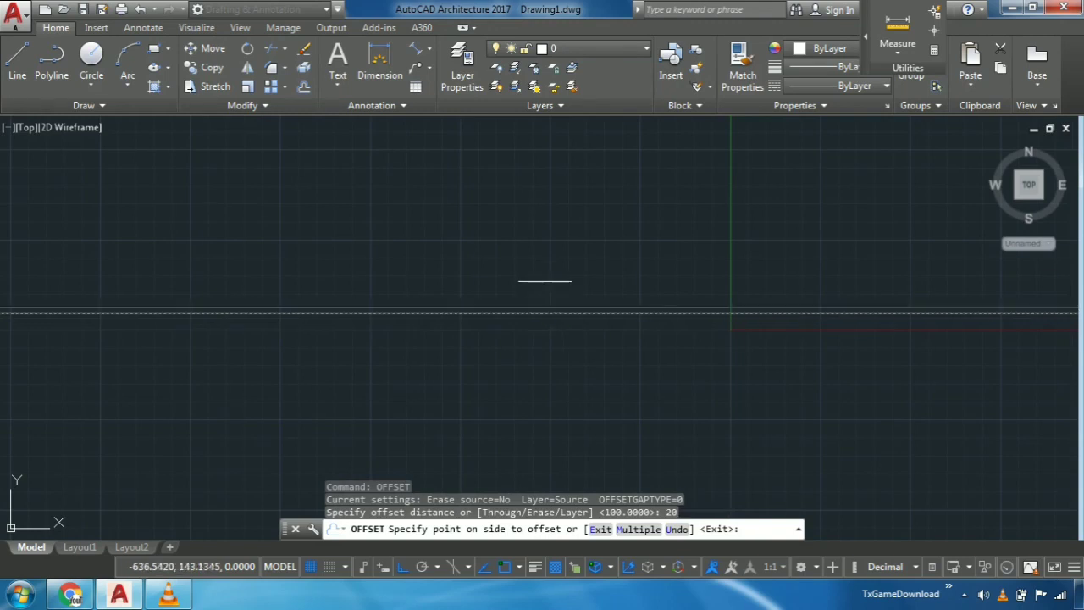
left_click(545, 273)
- Add an aligned dimension between the upper and lower construction lines and read its text up close
scroll(487, 325, "up", 4)
scroll(487, 325, "up", 2)
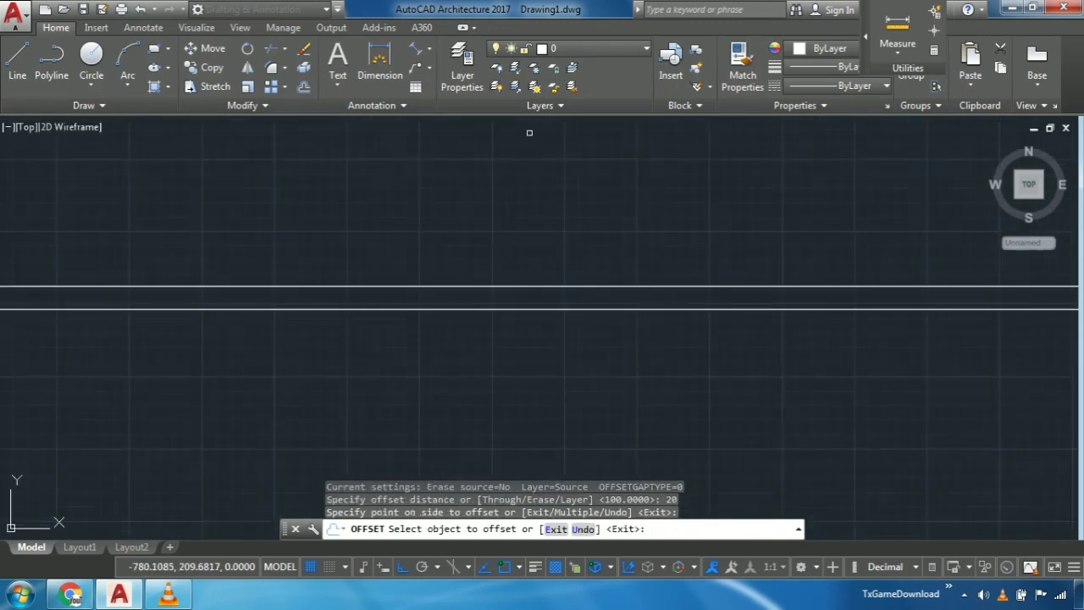
left_click(416, 50)
scroll(590, 340, "up", 3)
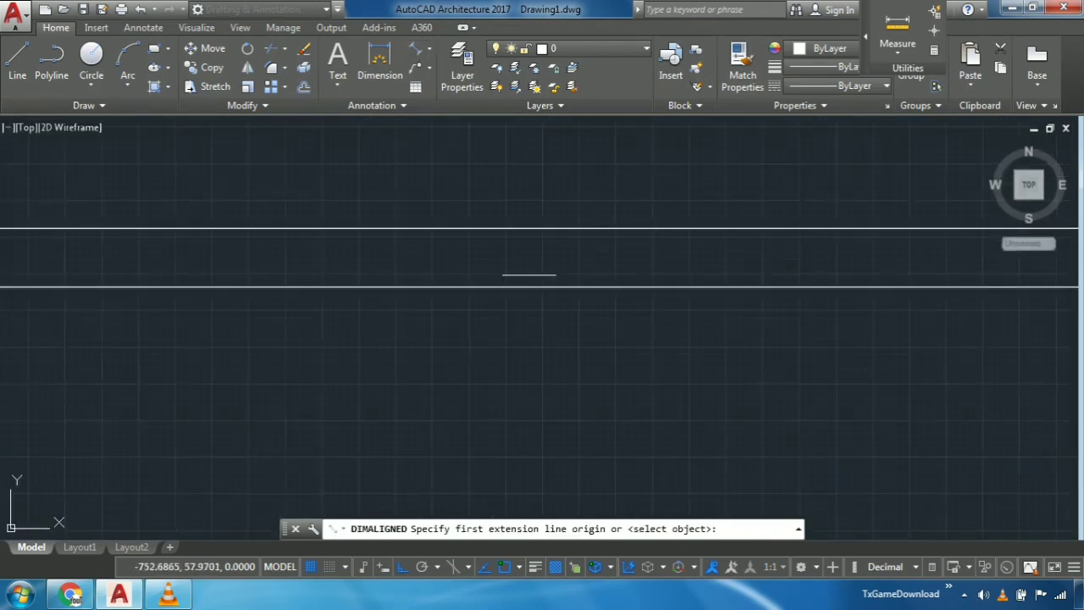
left_click(552, 161)
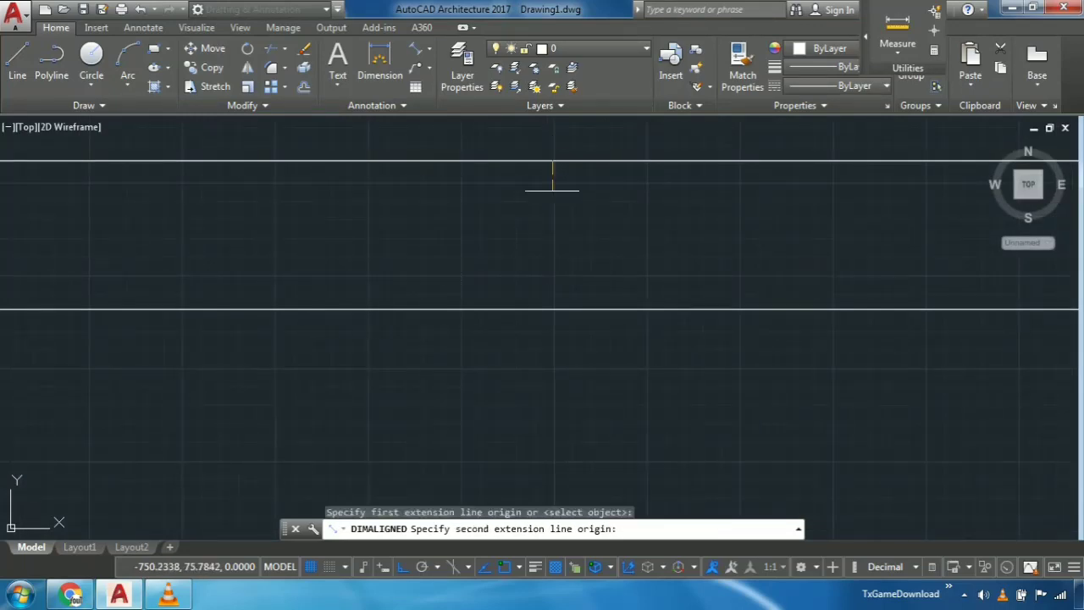
left_click(554, 308)
left_click(624, 243)
scroll(627, 246, "up", 5)
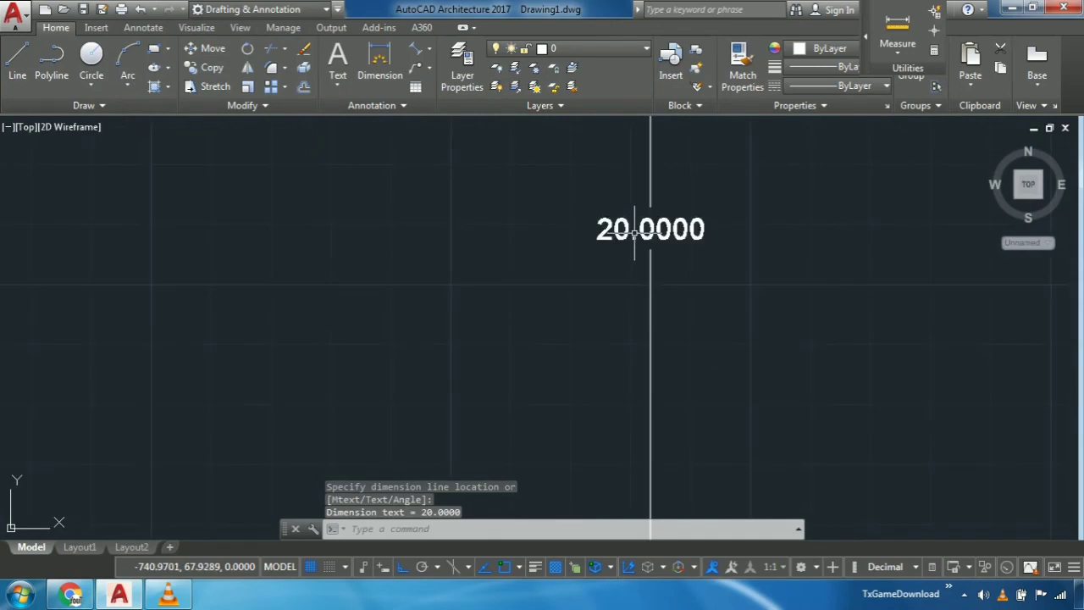
- Erase the aligned dimension between the two horizontal construction lines
scroll(643, 241, "down", 5)
mouse_move(712, 284)
left_mouse_down()
mouse_move(624, 254)
mouse_move(610, 262)
left_mouse_up()
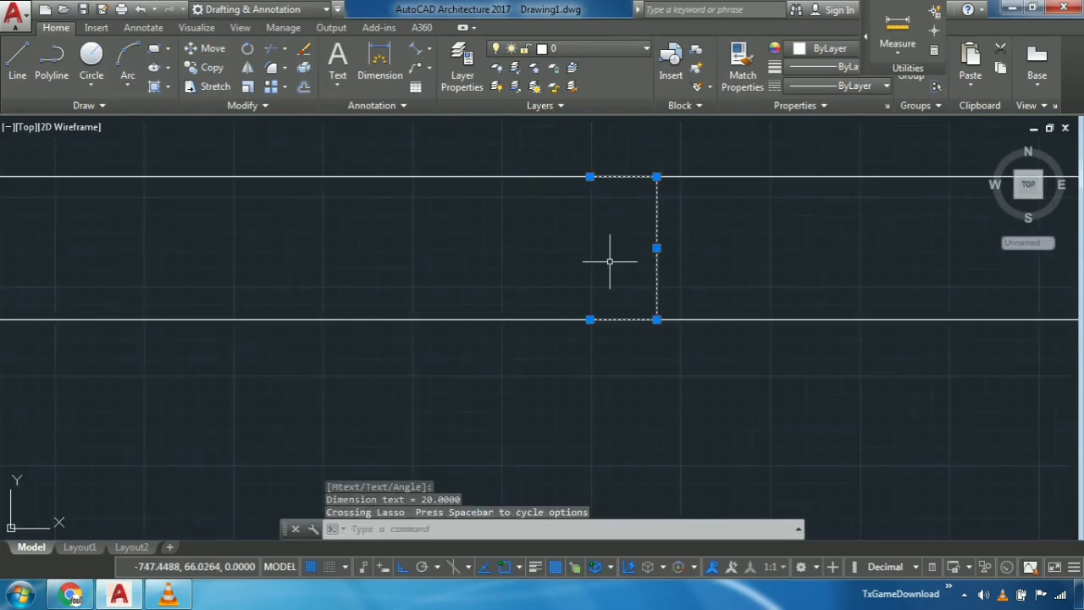
key("Delete")
scroll(602, 271, "down", 4)
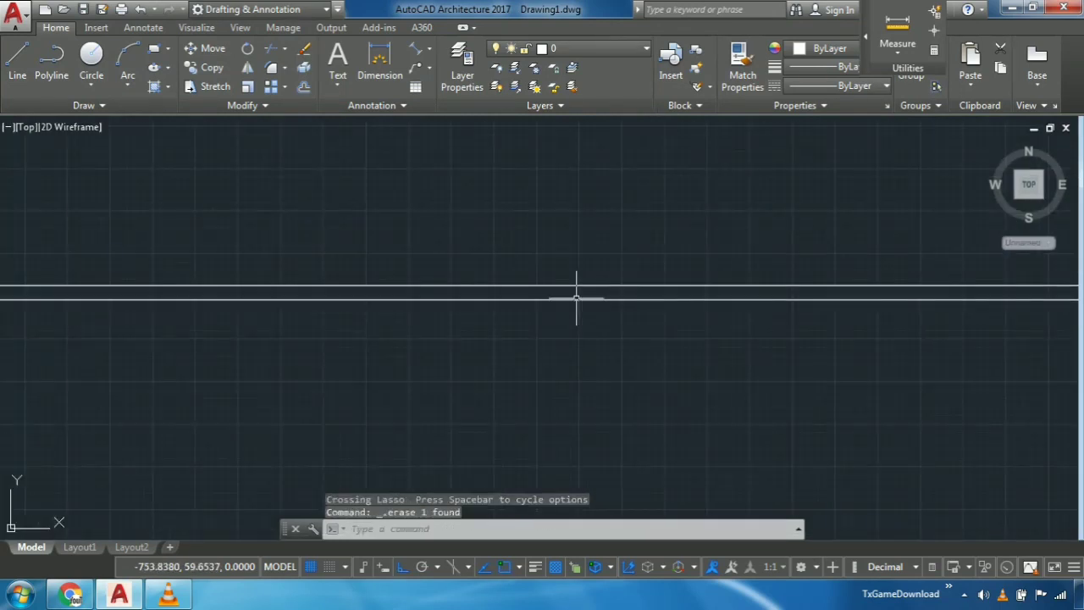
- Draw one vertical construction line with XLINE across the two horizontal construction lines
type("xl")
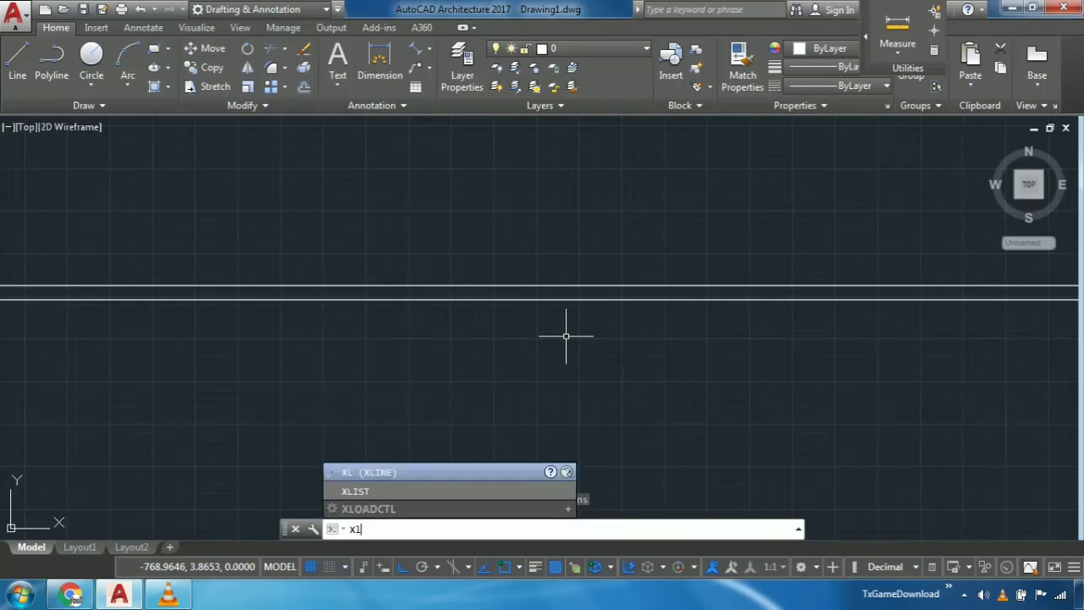
key("Return")
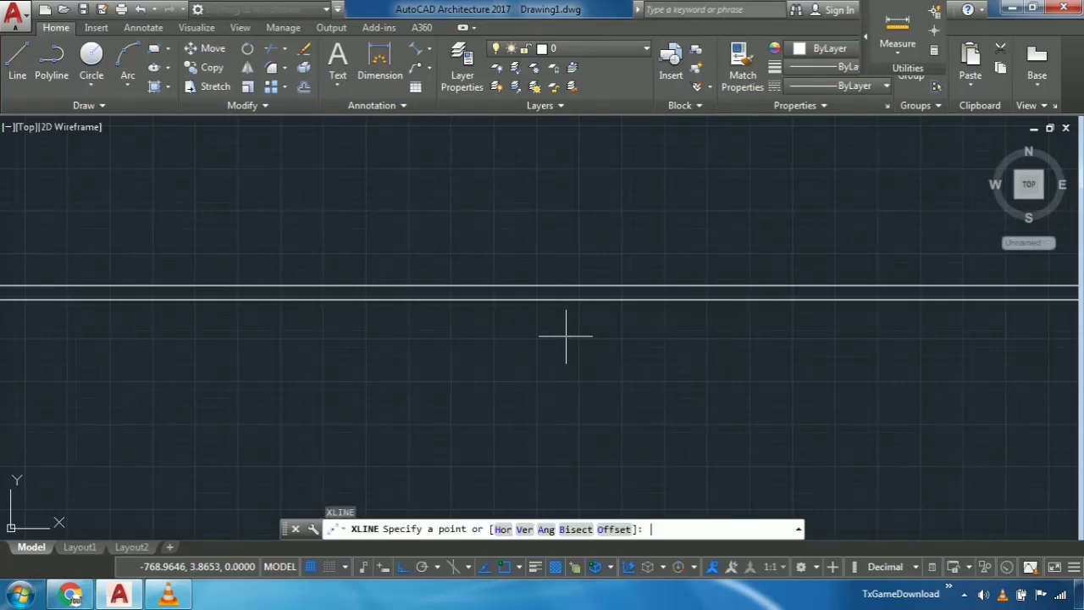
type("v")
key("Return")
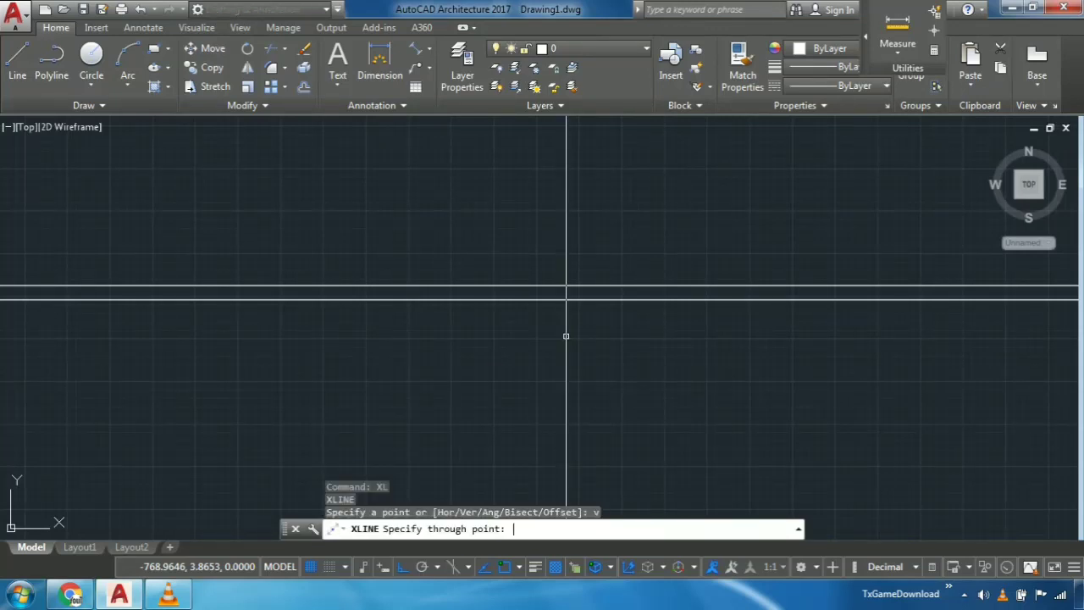
left_click(591, 371)
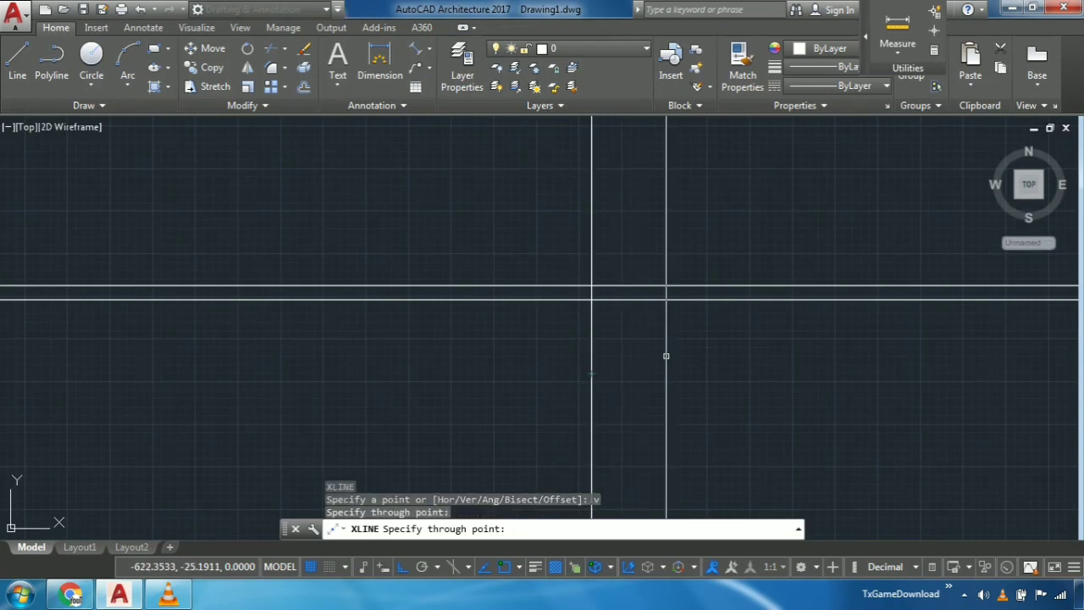
key("Escape")
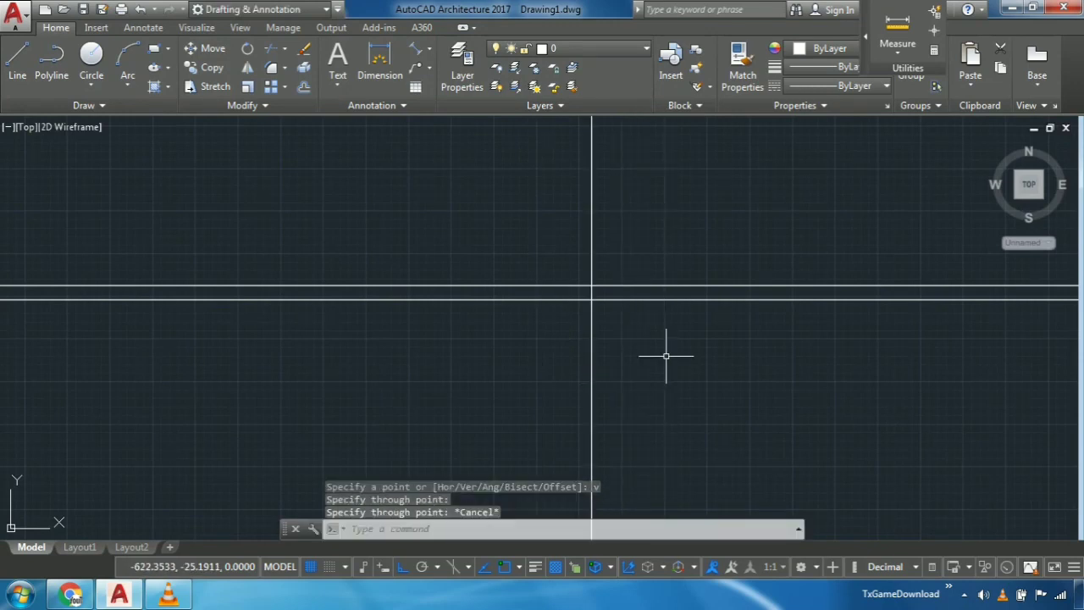
type("x")
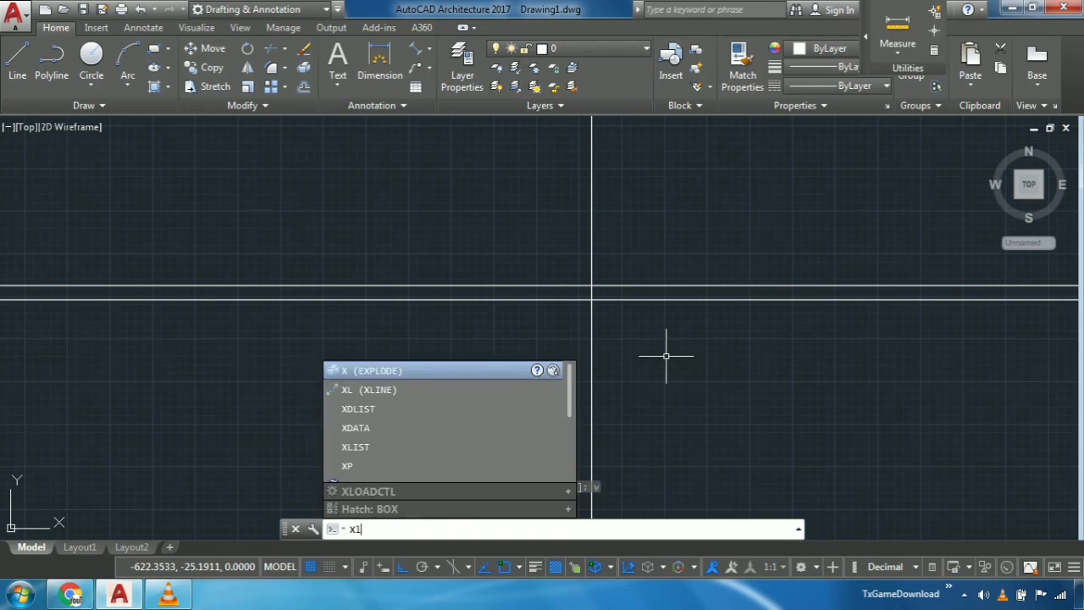
type("l")
key("Return")
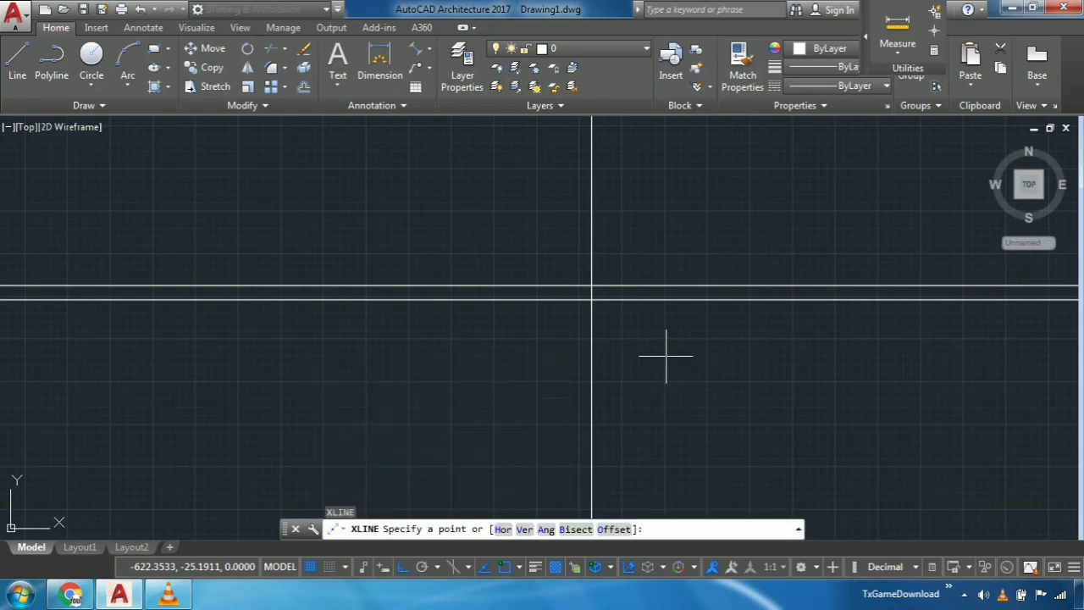
key("Escape")
- Offset the vertical construction line to the right by a distance of 20
type("o")
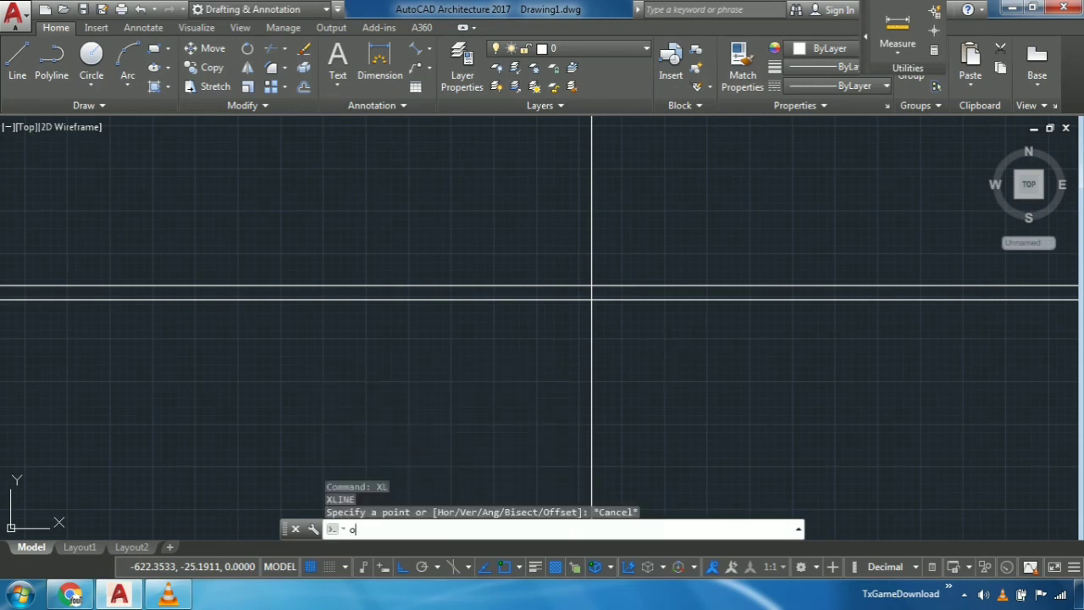
type("ffset")
key("Return")
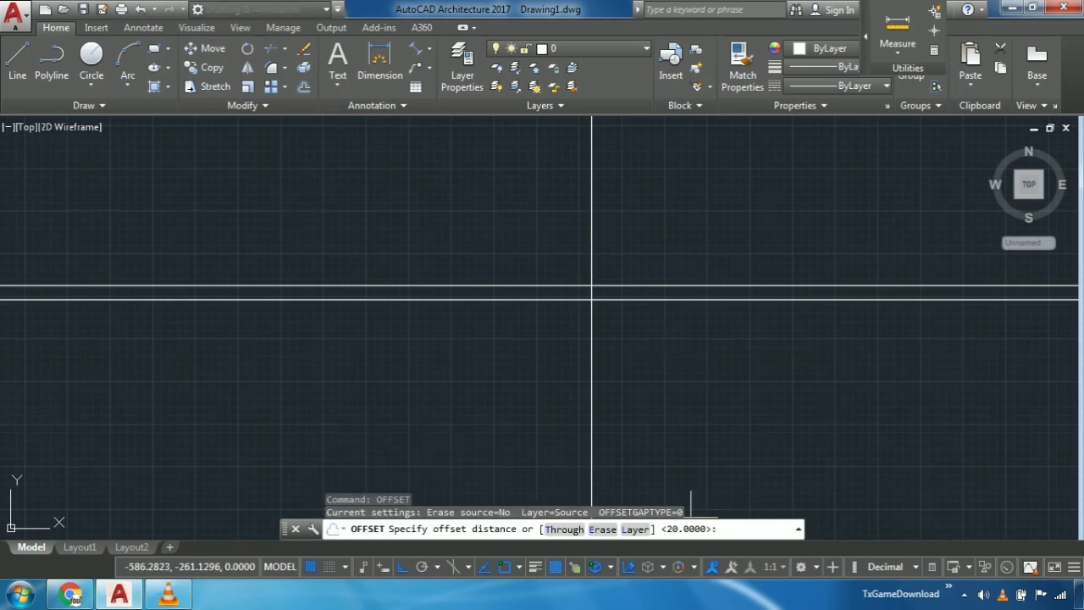
key("Return")
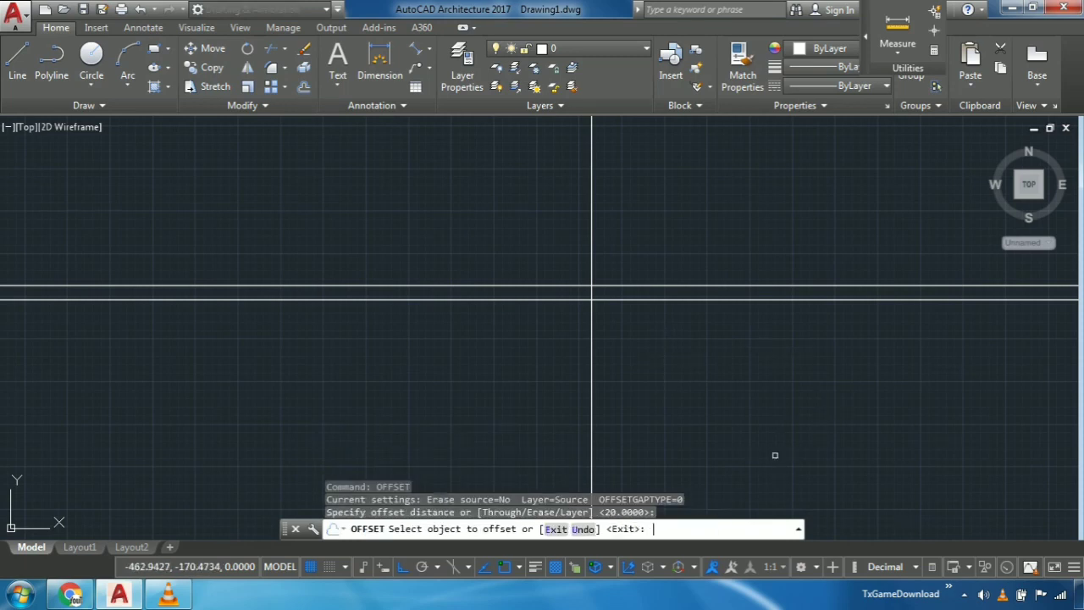
left_click(591, 216)
left_click(665, 224)
mouse_move(659, 331)
middle_mouse_down()
mouse_move(690, 333)
mouse_move(694, 321)
middle_mouse_up()
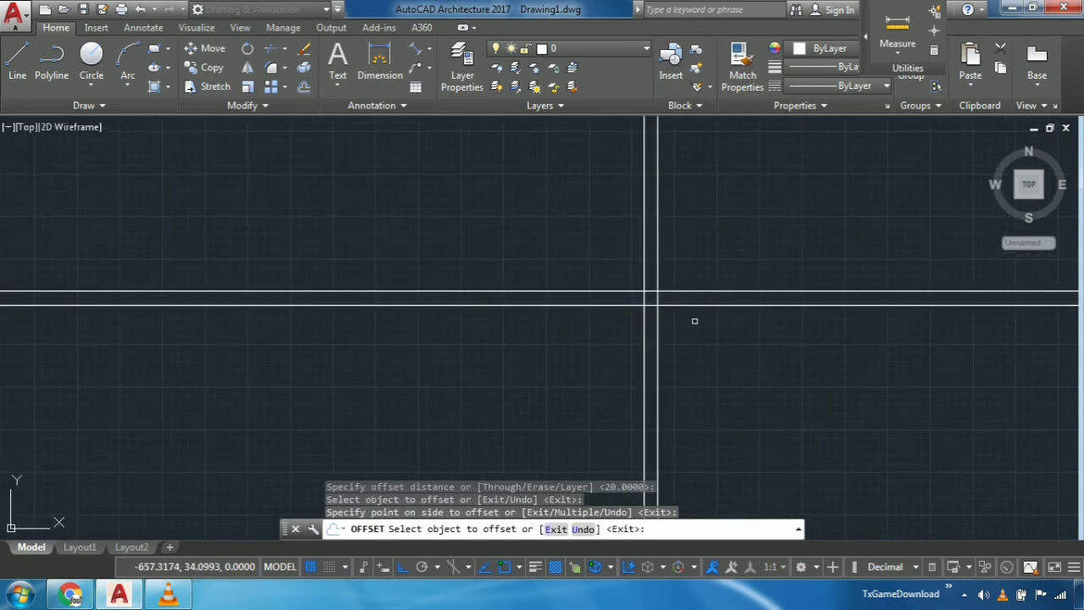
key("Escape")
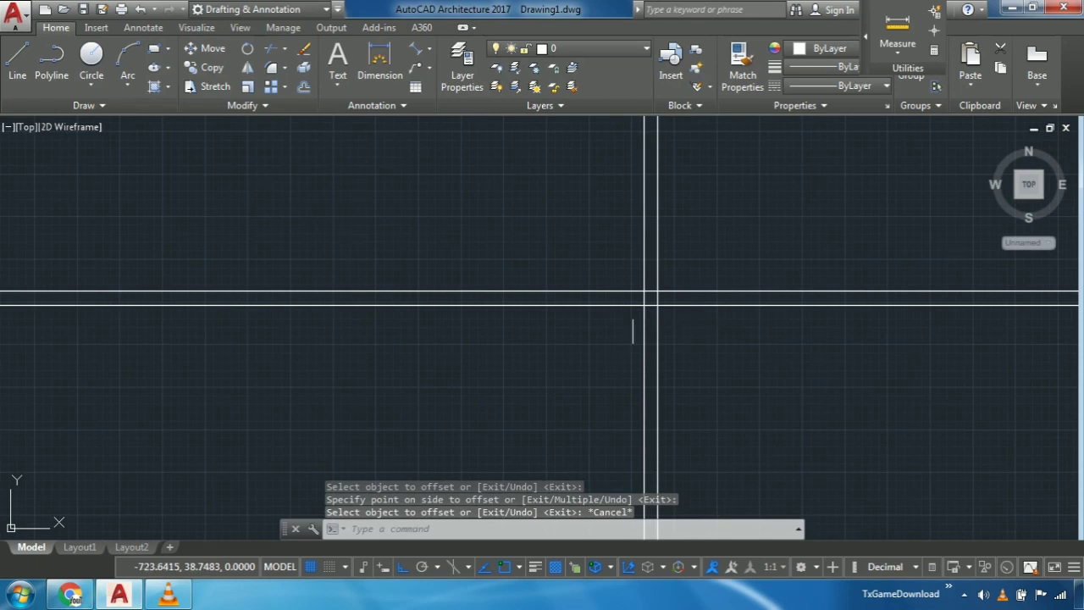
- Offset the left line of the vertical pair to the left by a distance of 300
scroll(610, 294, "up", 2)
middle_click_drag(644, 258, 620, 286)
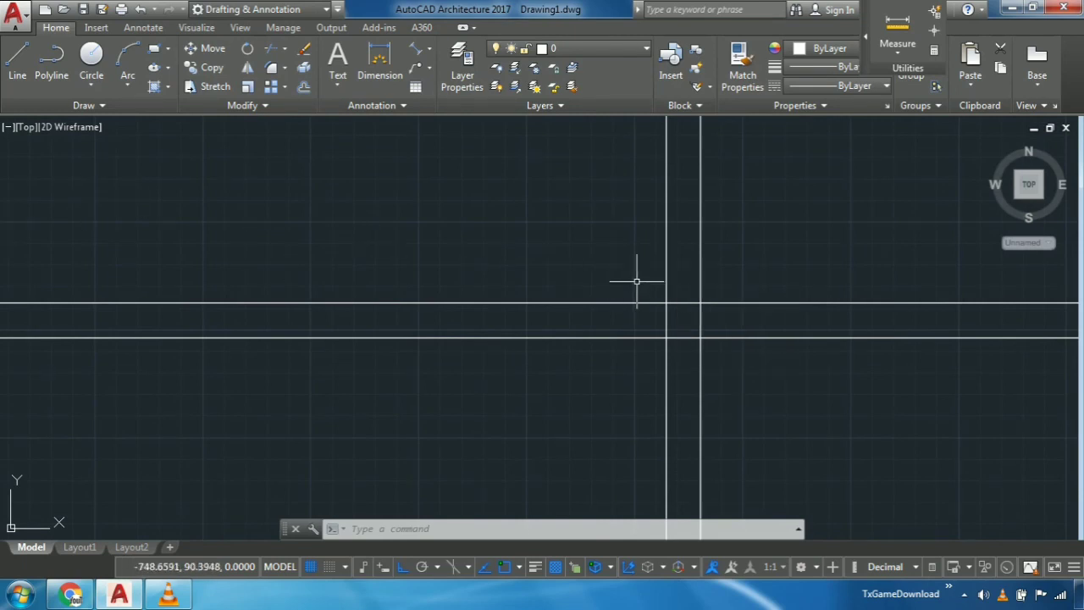
type("of")
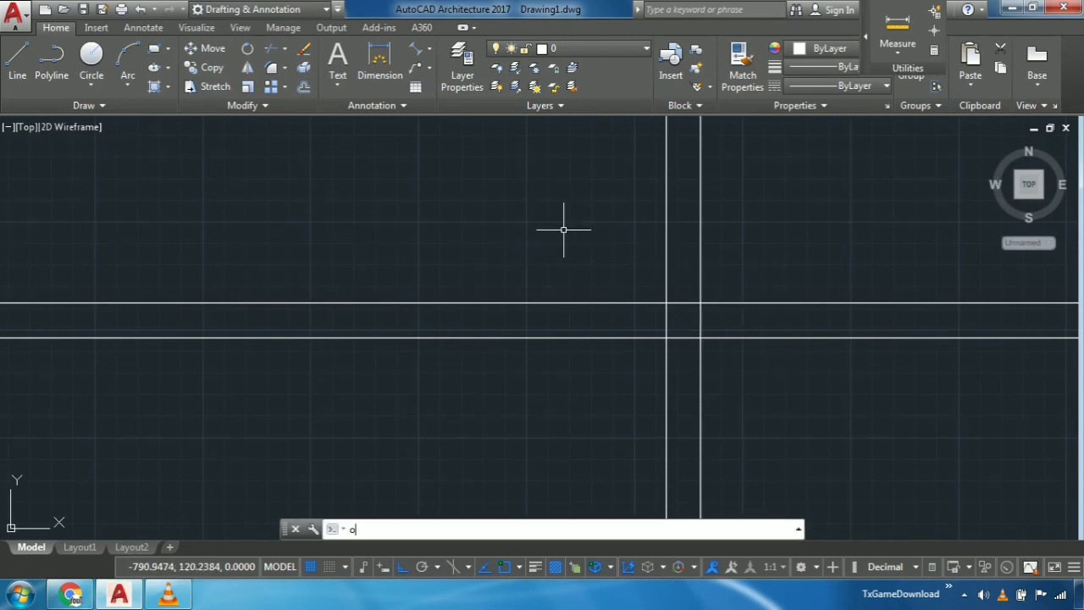
key("Return")
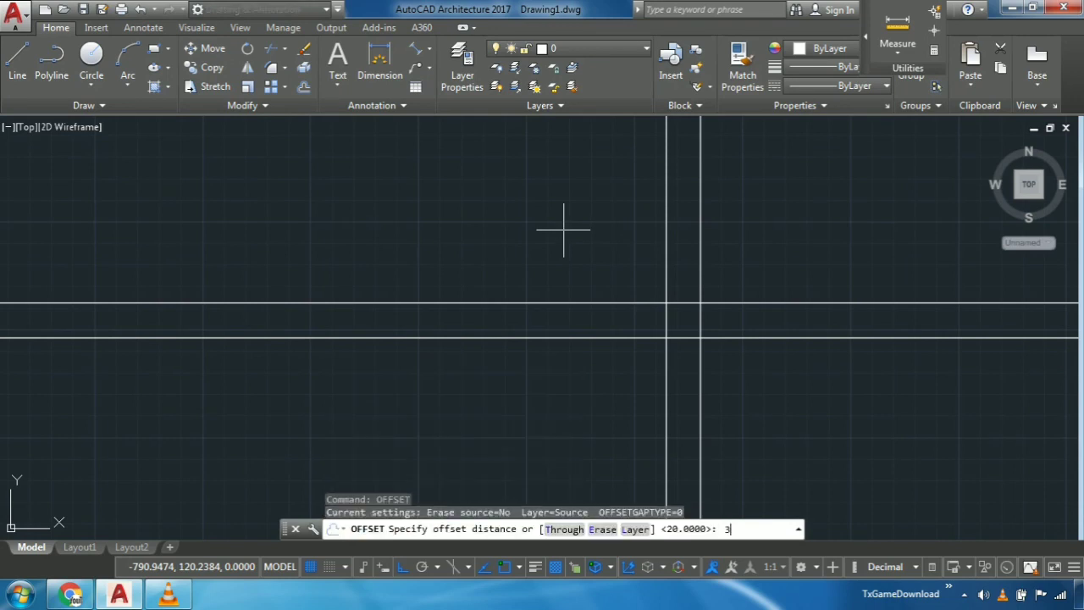
type("300")
key("Return")
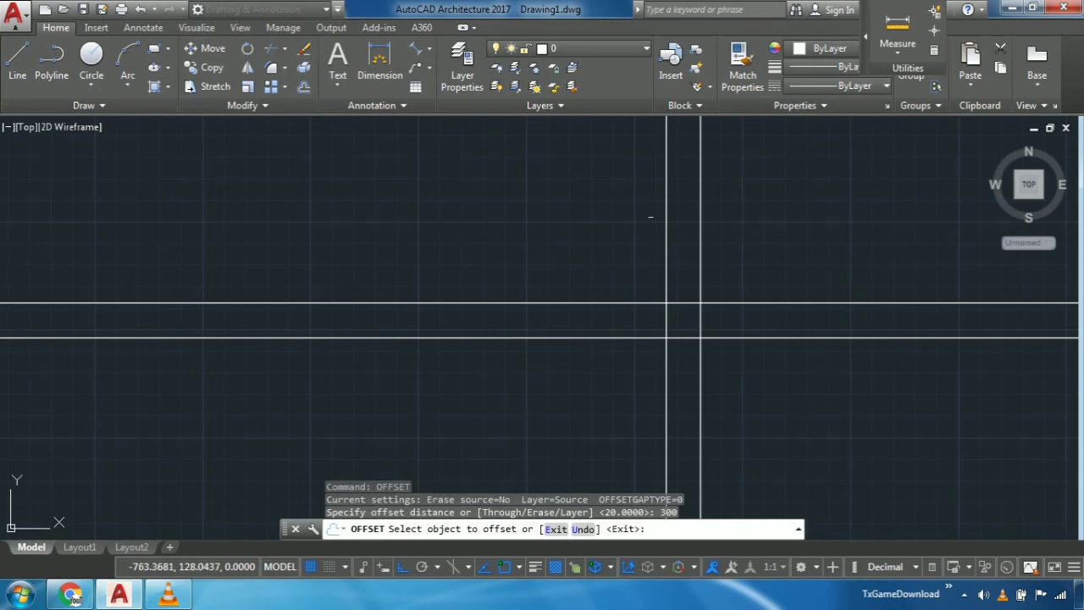
left_click(666, 219)
left_click(353, 236)
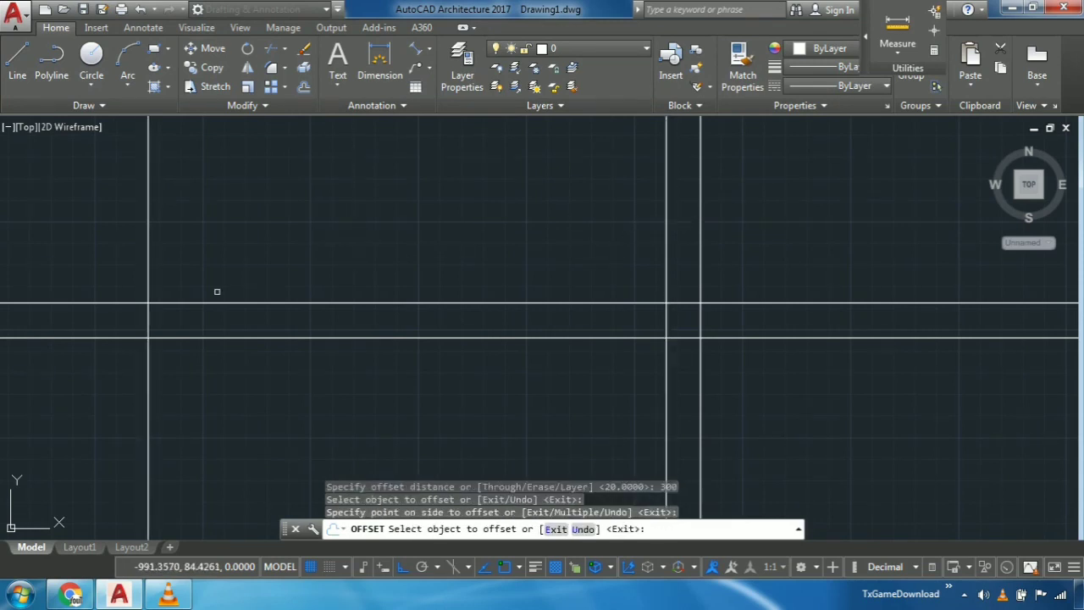
middle_click_drag(218, 291, 358, 310)
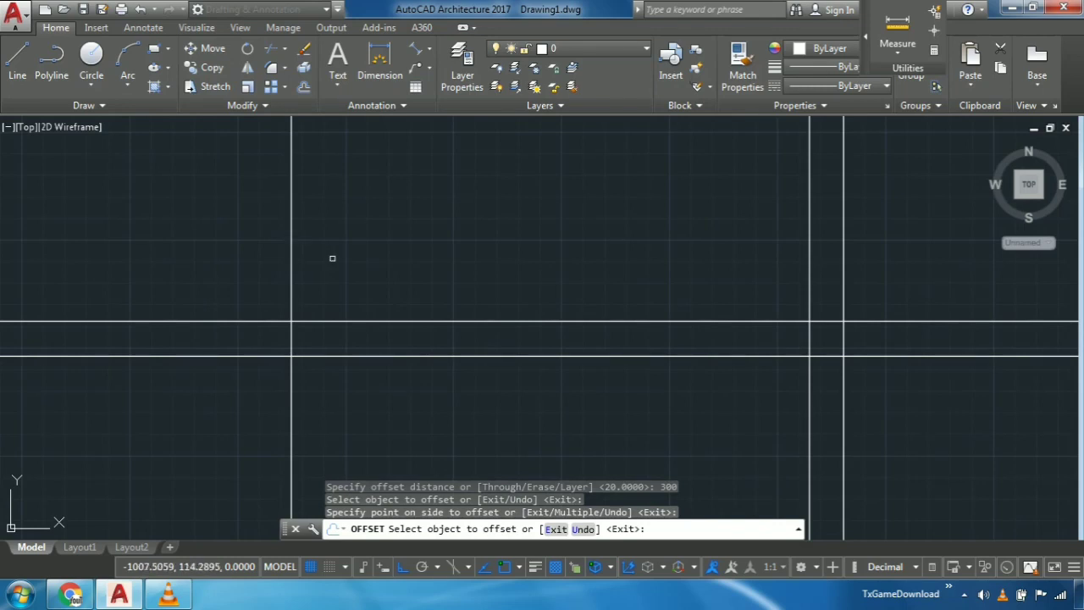
key("Escape")
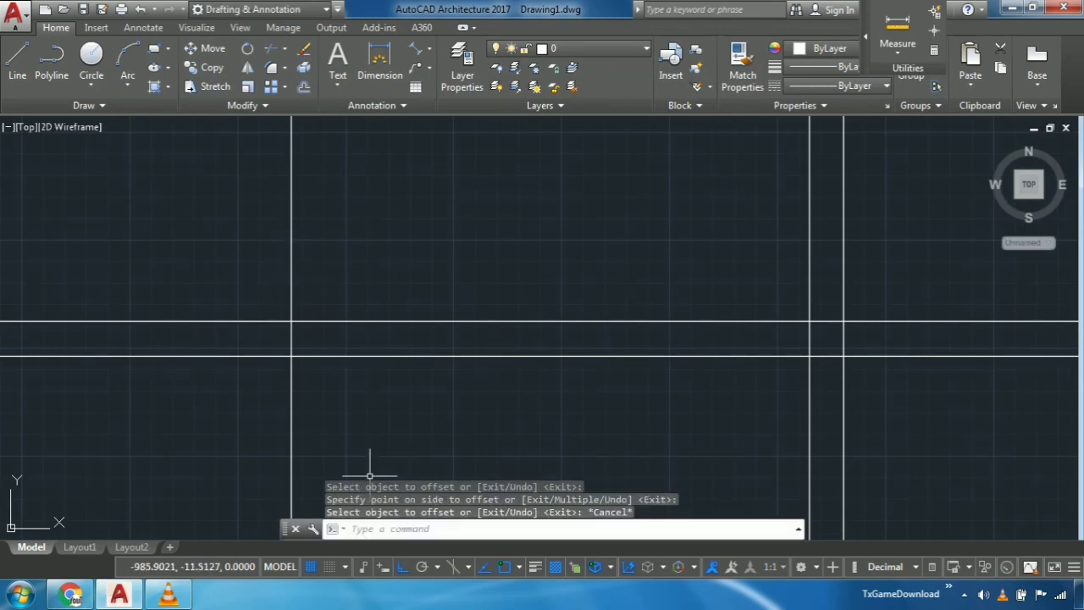
- Offset the leftmost vertical construction line further to the left by a distance of 20
type("off")
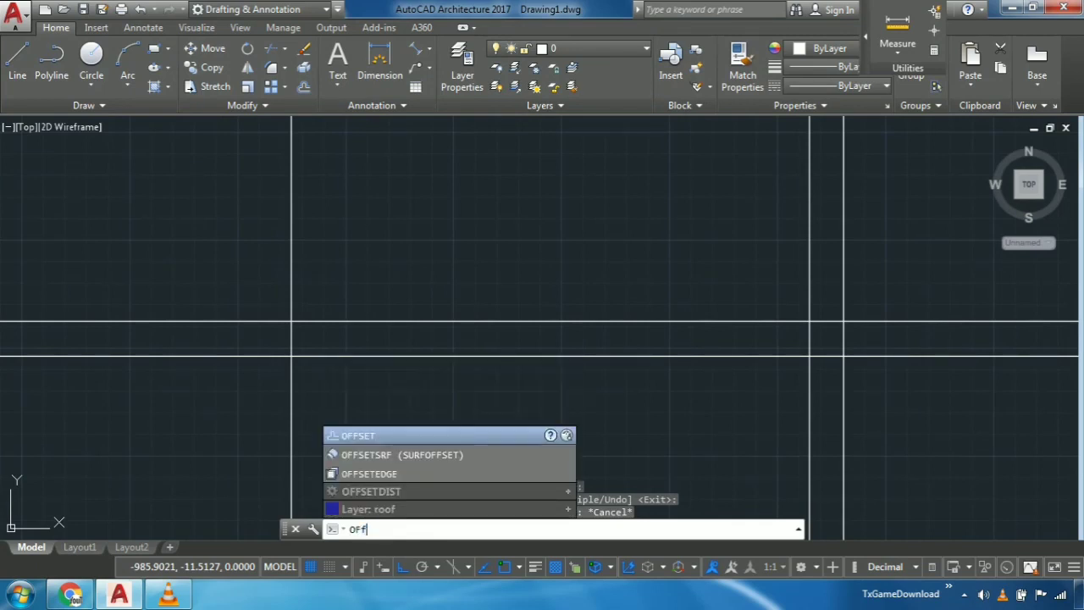
key("Return")
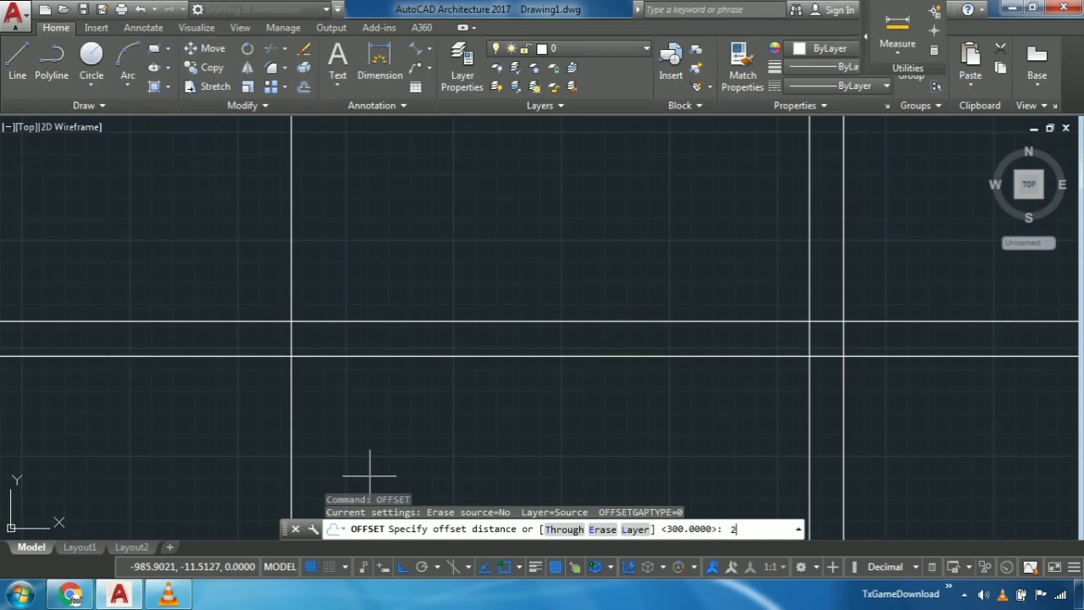
key("Return")
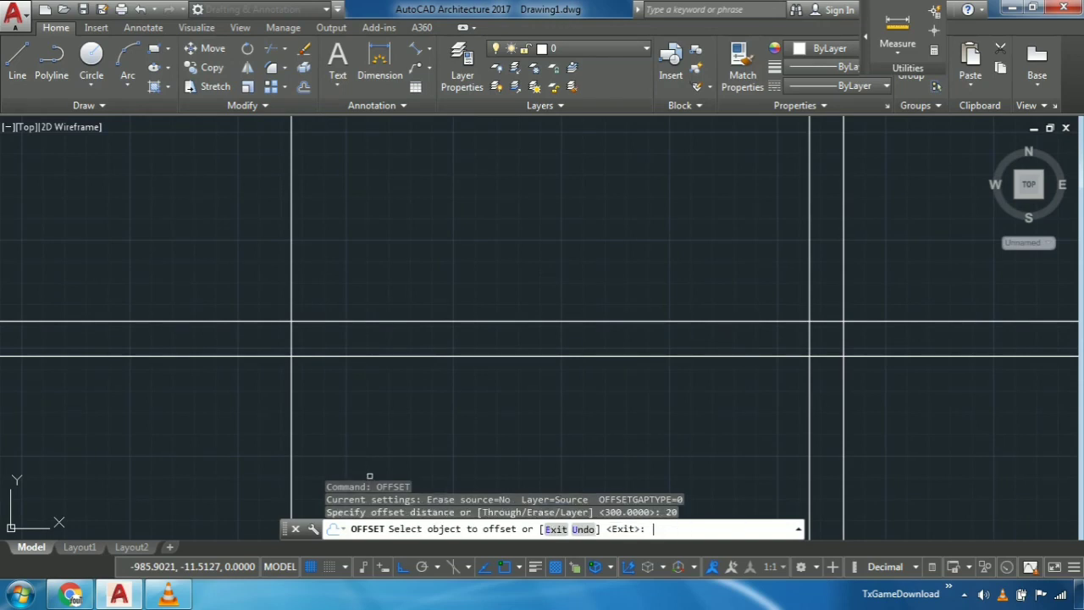
left_click(290, 303)
left_click(169, 302)
scroll(174, 359, "down", 3)
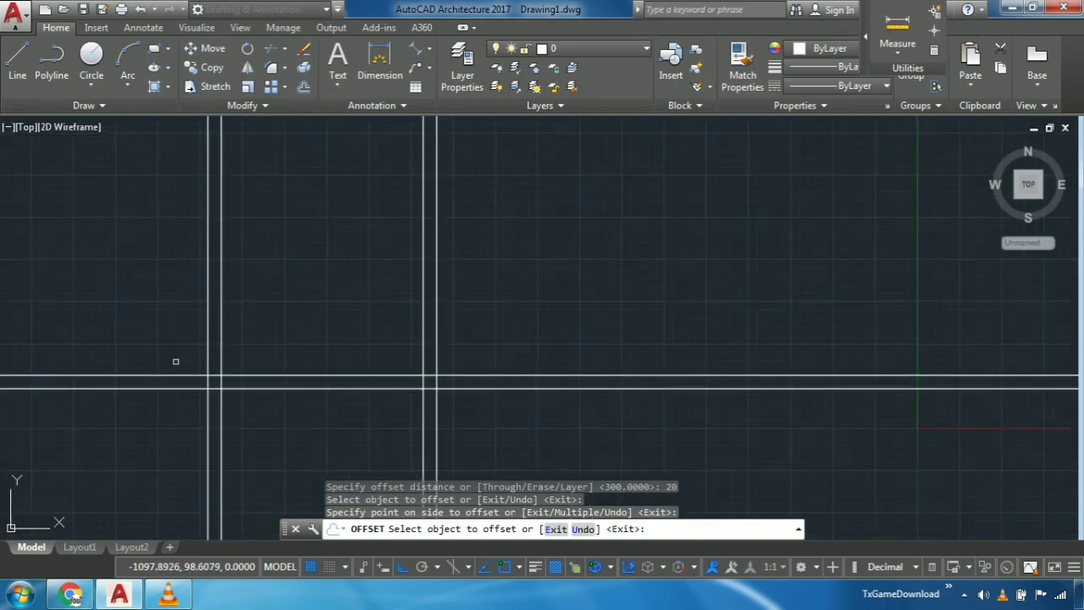
key("Escape")
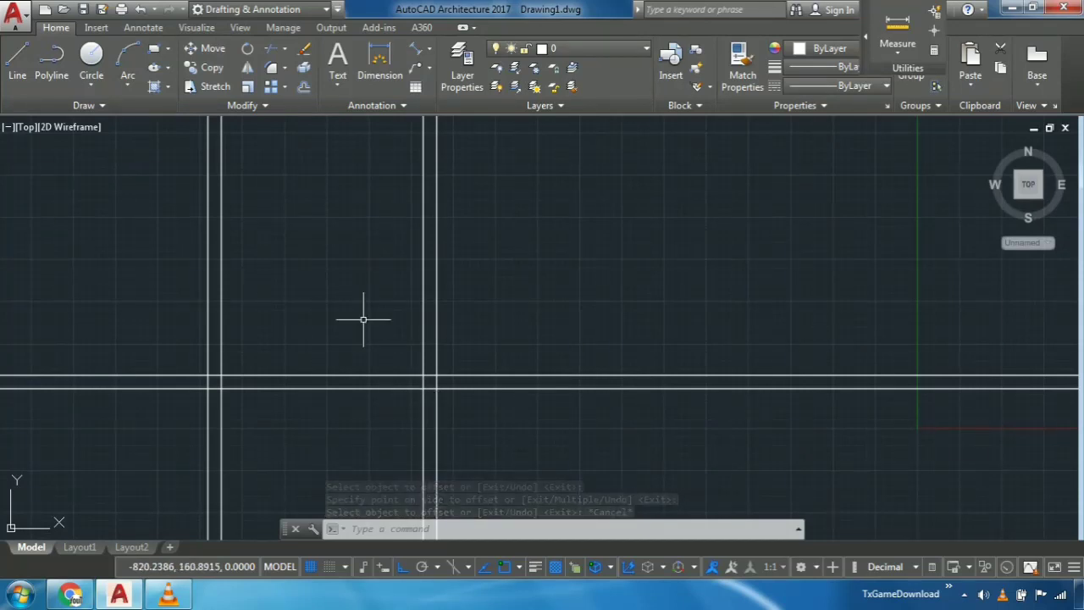
- Offset the upper line of the horizontal pair upward by a distance of 300
type("o")
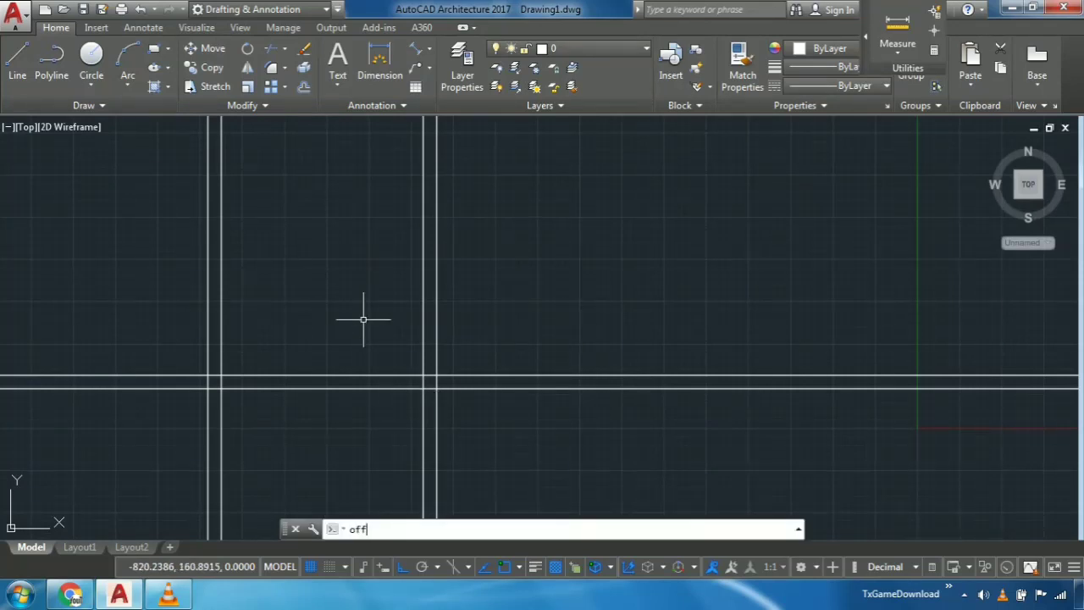
type("ff")
key("Return")
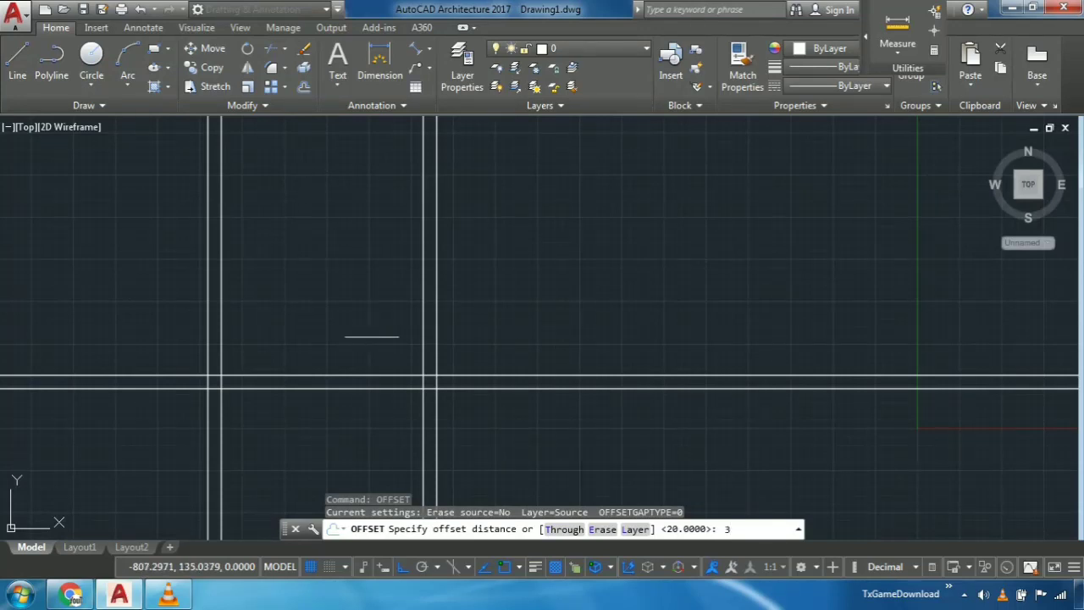
type("300")
key("Return")
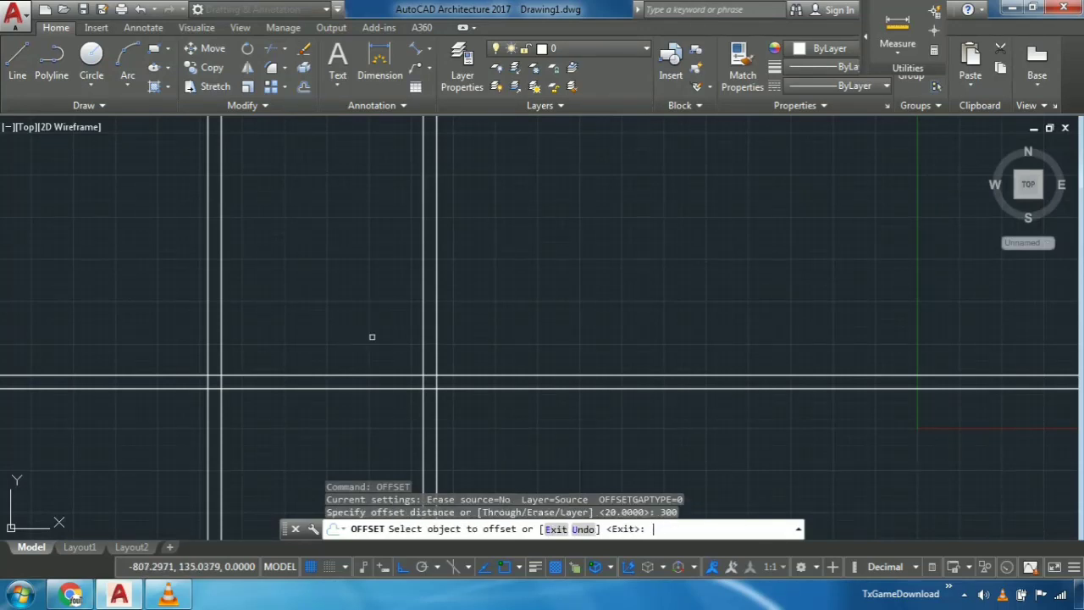
left_click(352, 375)
left_click(279, 274)
middle_click_drag(247, 221, 266, 269)
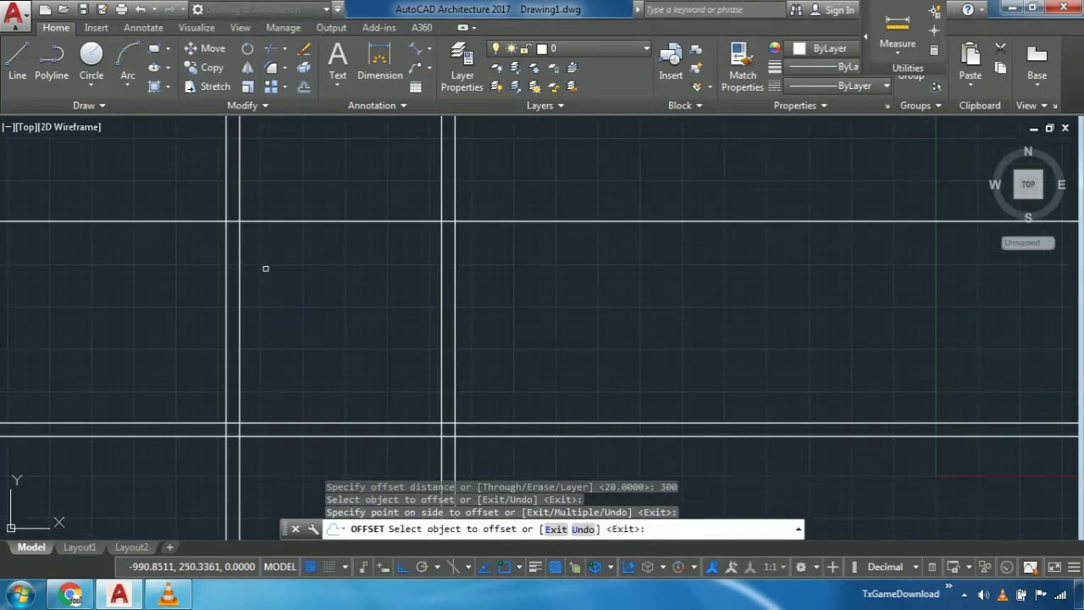
key("Escape")
- Offset the topmost horizontal construction line upward by a distance of 20
type("off")
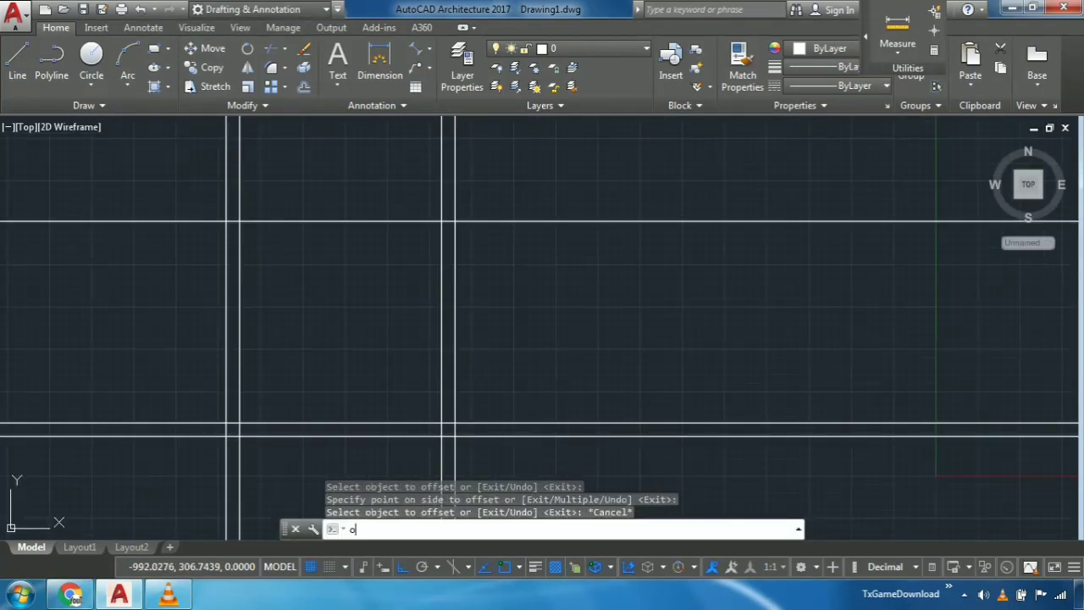
key("Return")
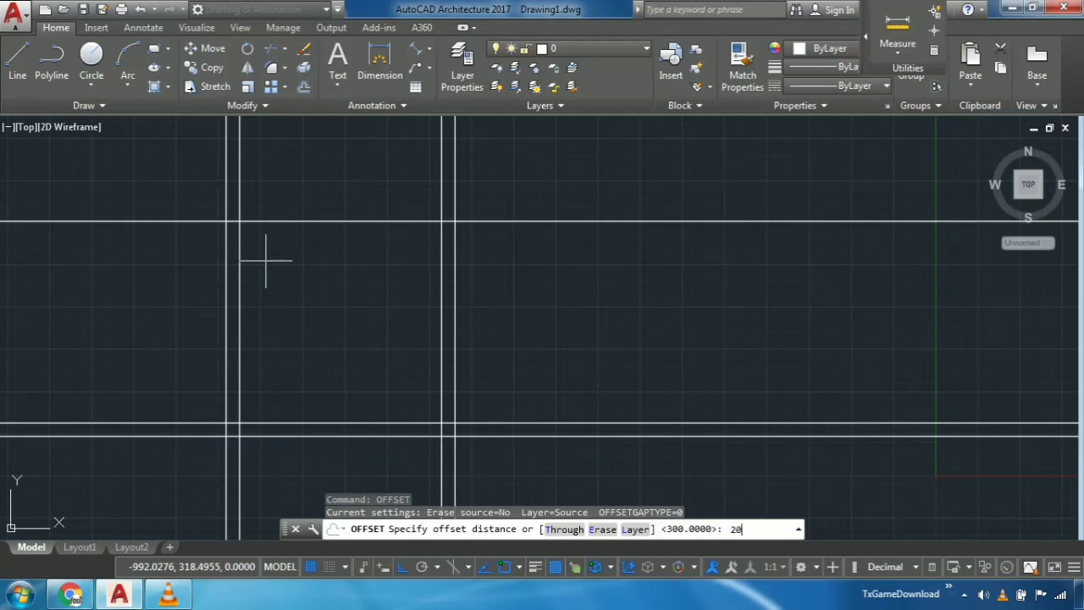
key("Return")
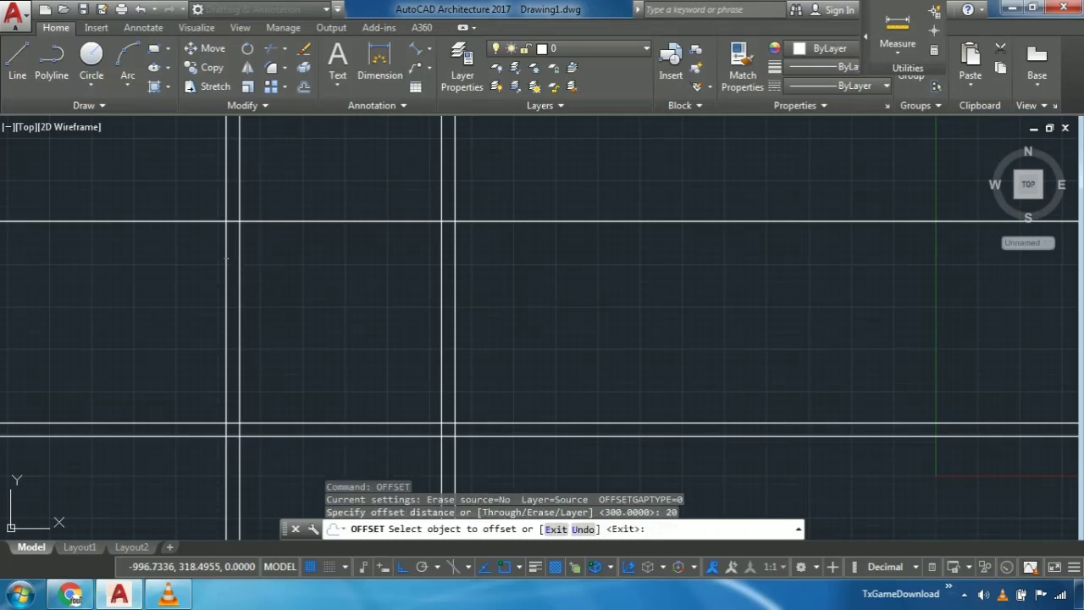
left_click(317, 221)
left_click(317, 182)
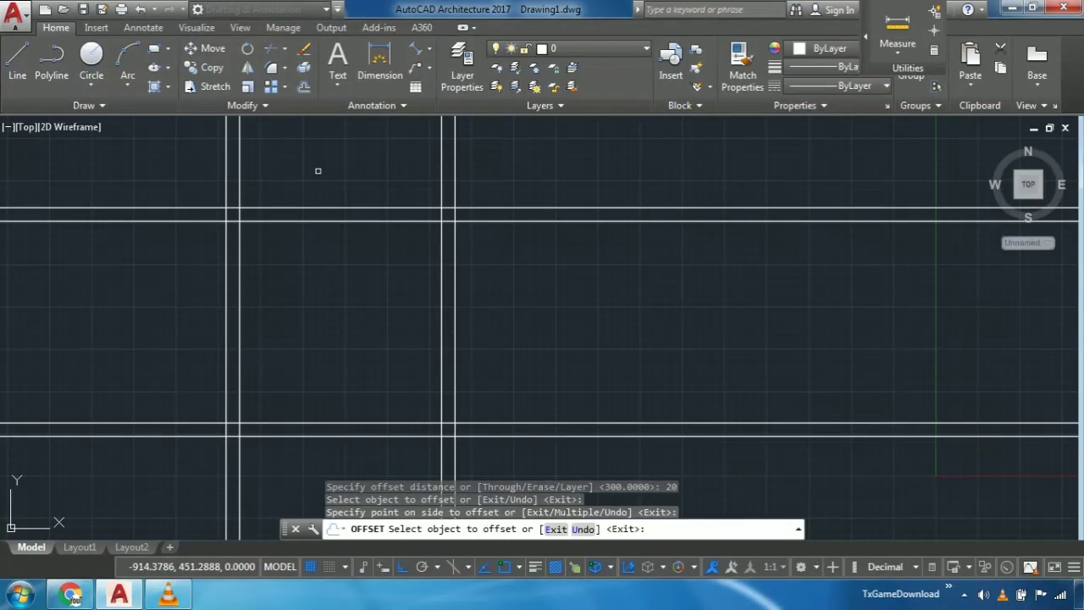
key("Escape")
mouse_move(181, 290)
middle_mouse_down()
mouse_move(344, 324)
mouse_move(397, 233)
middle_mouse_up()
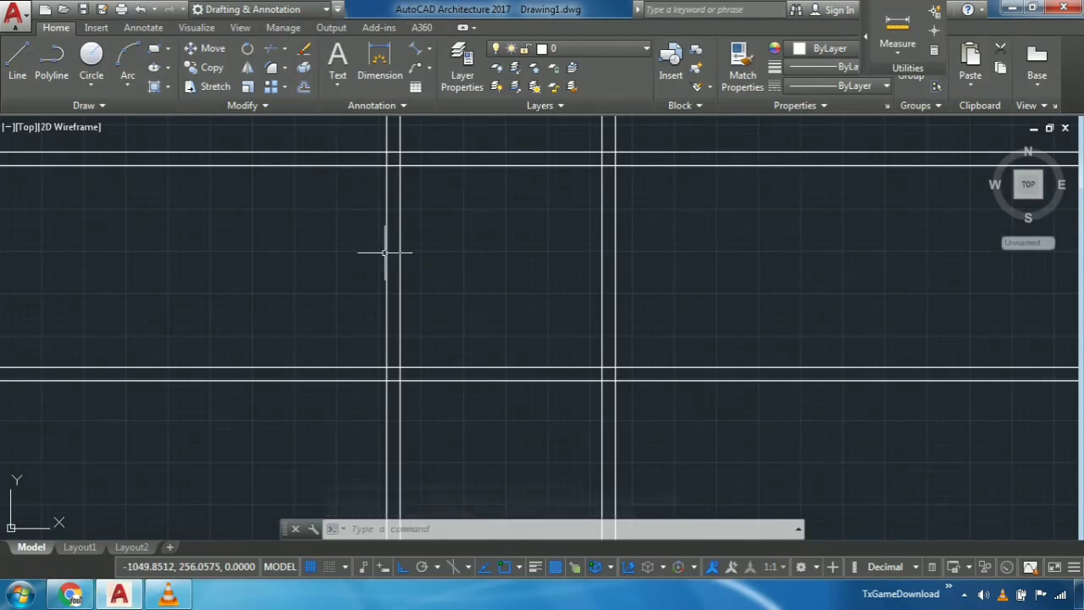
- Trim the construction-line overhangs beyond the outer left and bottom wall lines, using all objects as cutting edges
type("ts or")
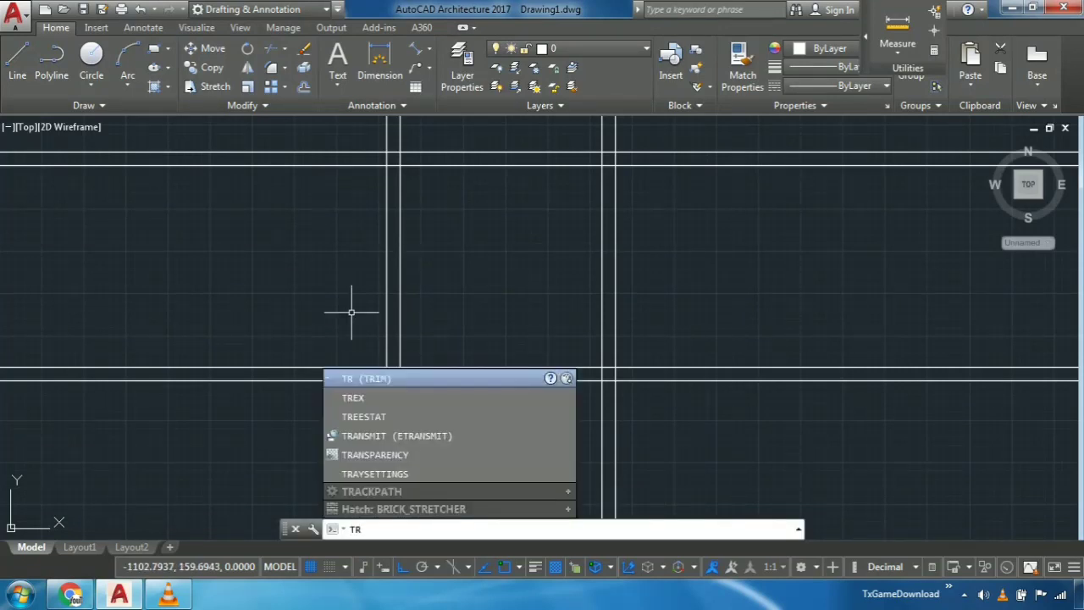
key("Return")
middle_click_drag(302, 322, 305, 340)
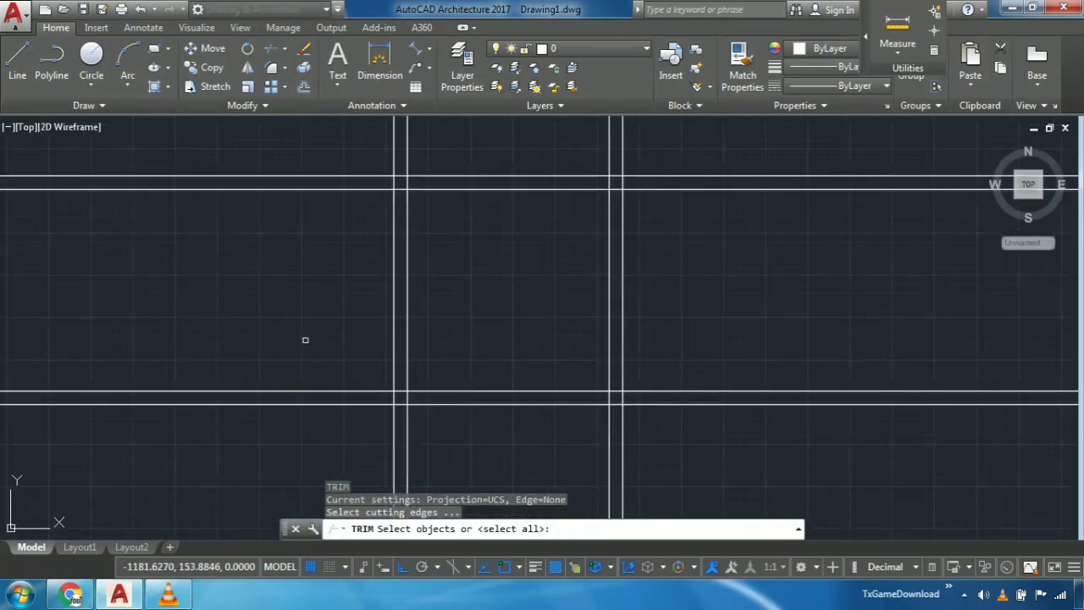
key("Return")
left_click(247, 134)
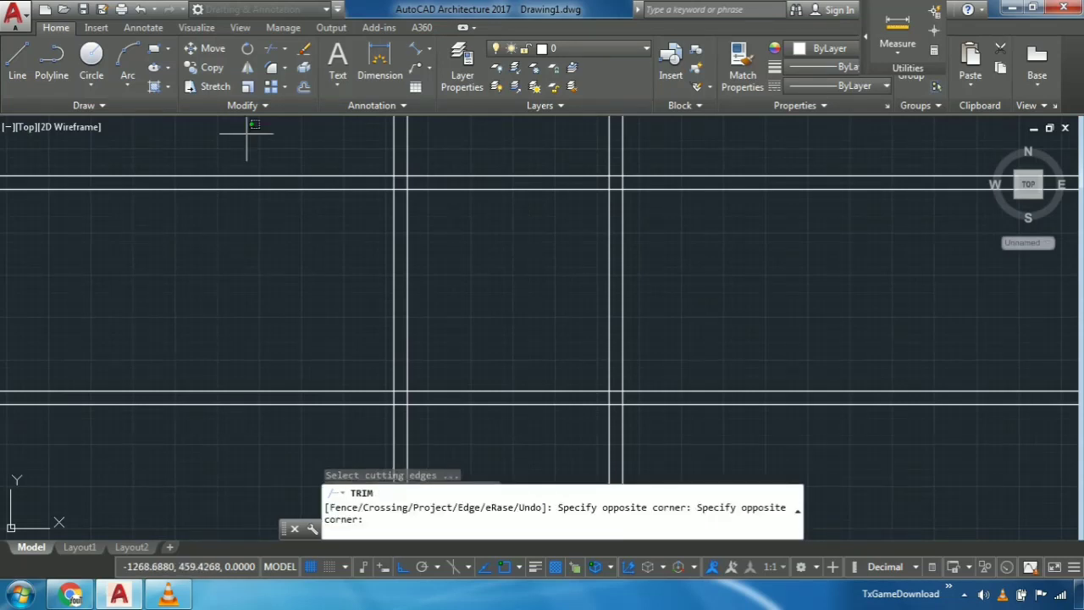
left_click(307, 462)
middle_click_drag(303, 438, 280, 286)
left_click(689, 347)
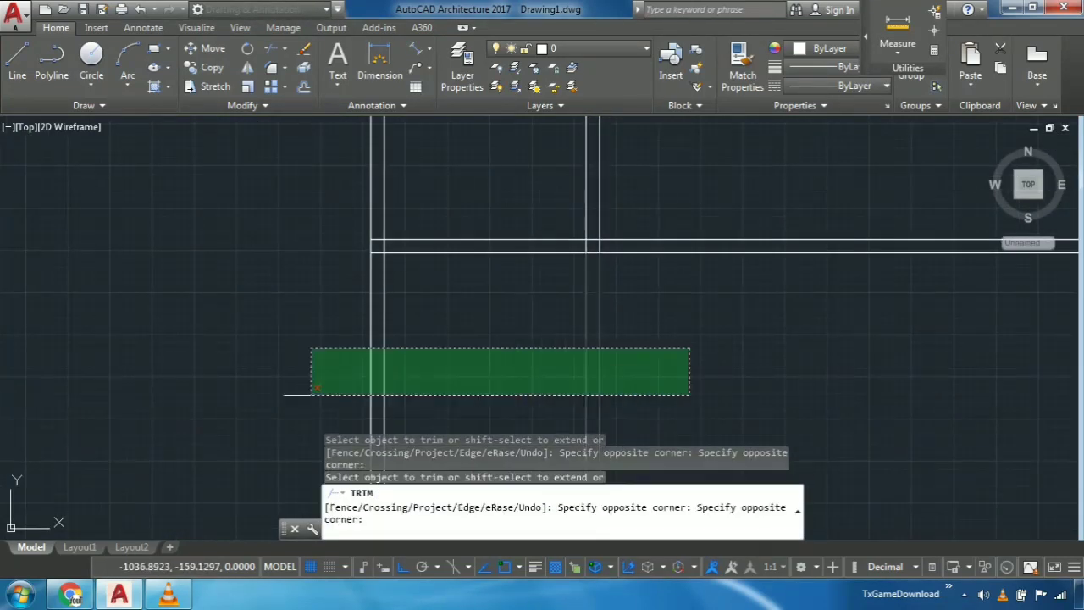
left_click(286, 394)
- Trim the construction-line overhangs beyond the outer right and top wall lines, leaving a closed square outline
middle_click_drag(633, 245, 462, 429)
scroll(568, 352, "down", 2)
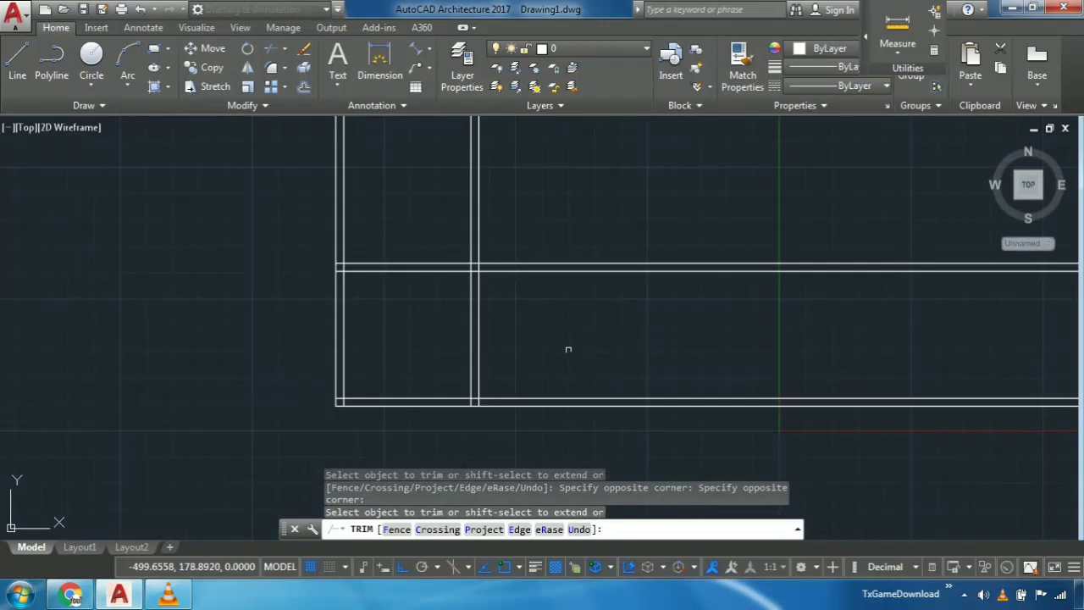
left_click(550, 238)
left_click(604, 413)
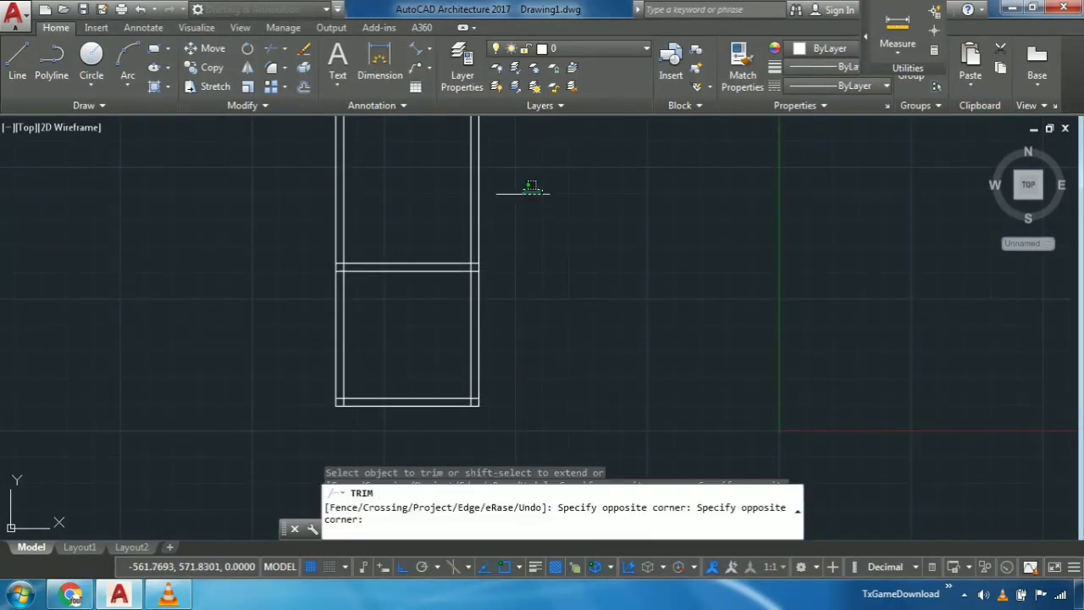
left_click(283, 206)
left_click(279, 205)
left_click(457, 215)
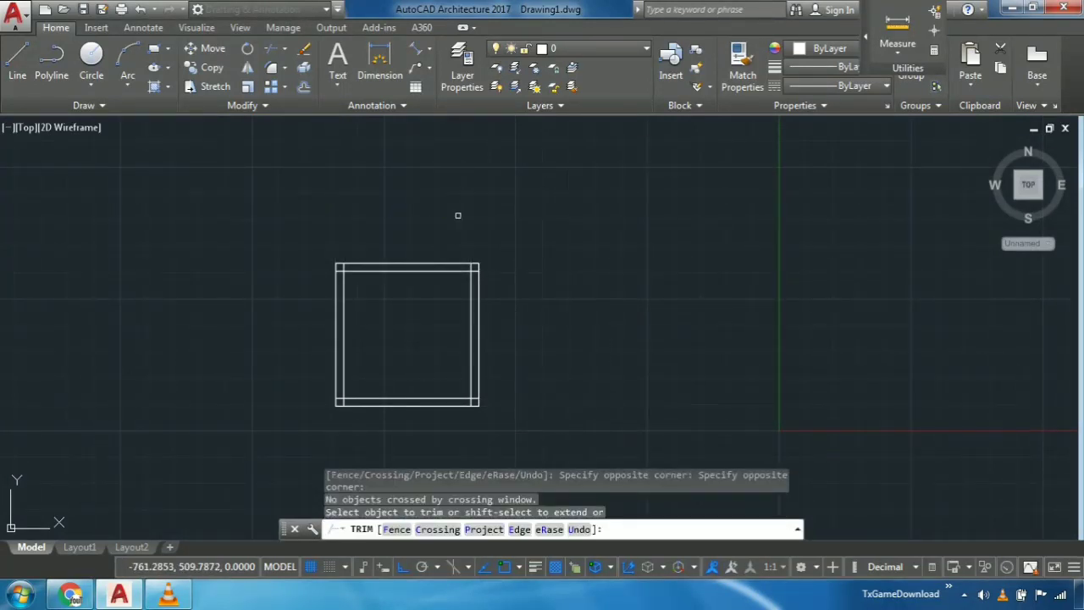
key("Escape")
- Trim the inner wall line stubs crossing the wall thickness at the square's two upper corners
scroll(431, 221, "up", 5)
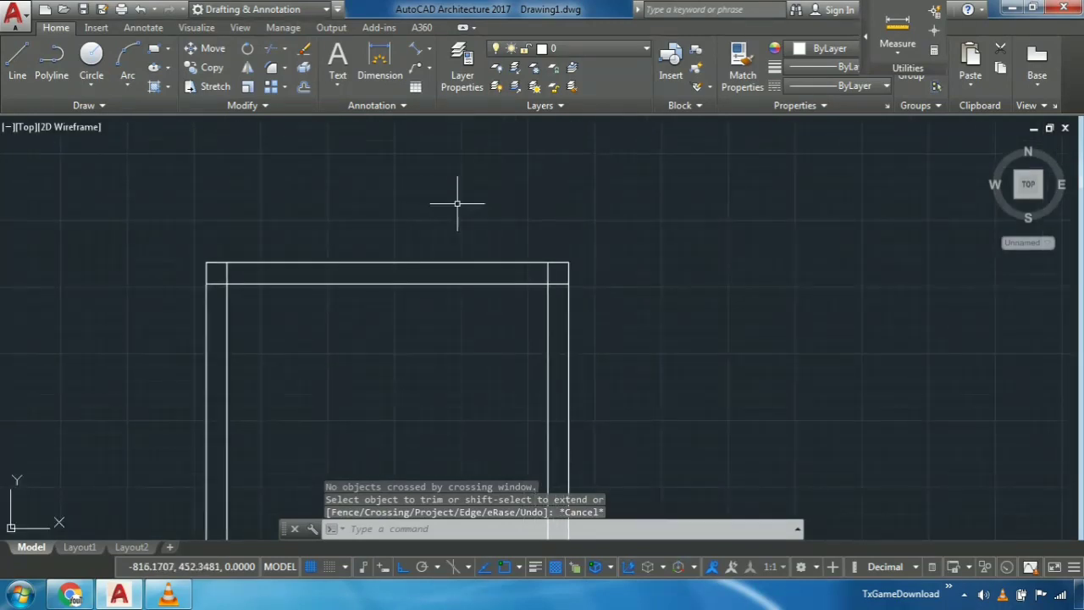
type("tr")
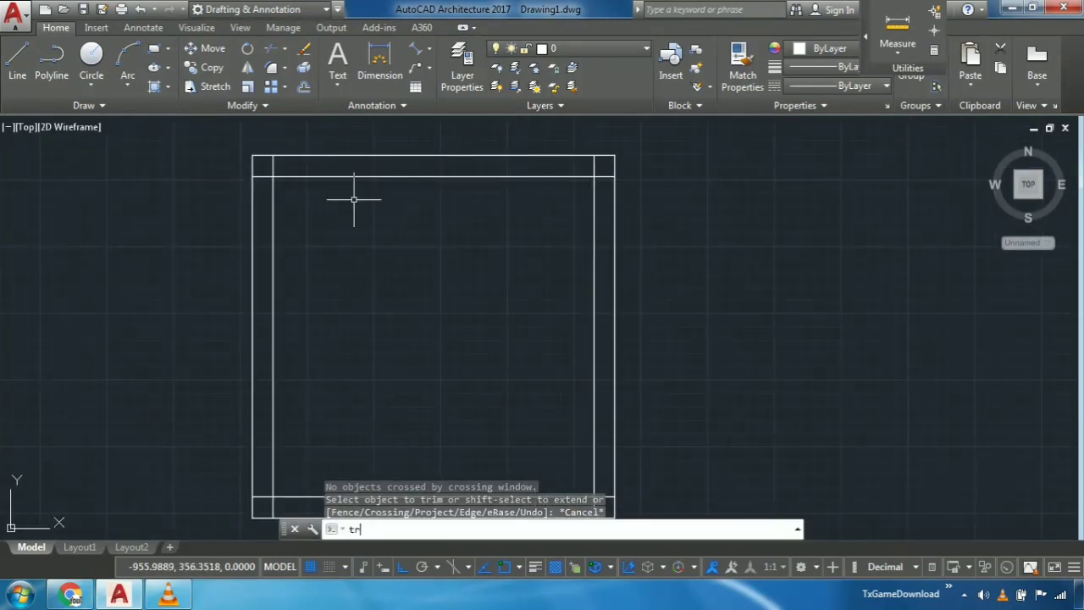
key("Return")
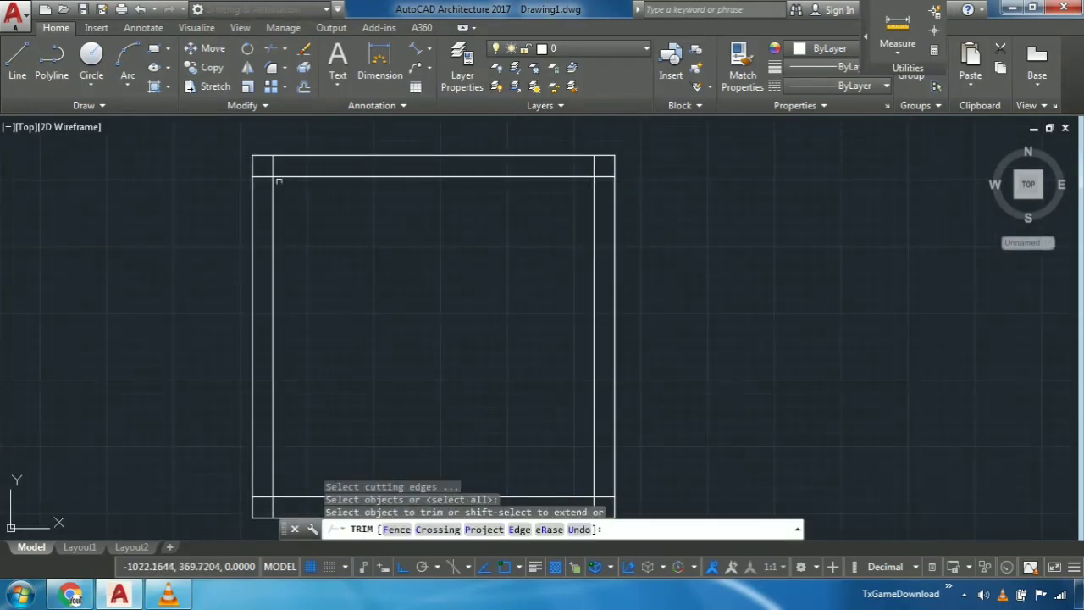
left_click(264, 175)
left_click(273, 166)
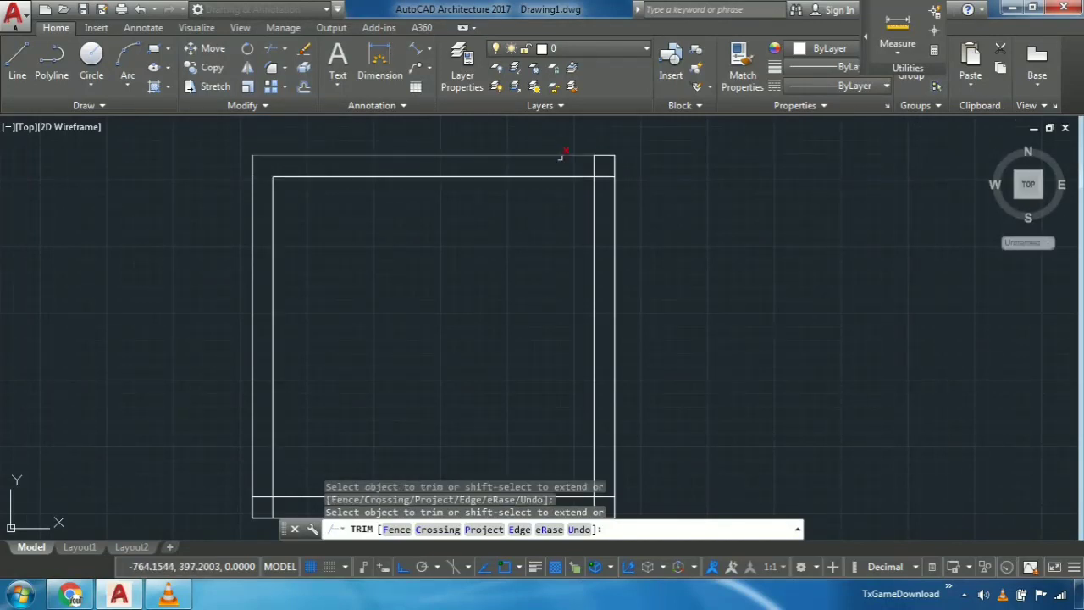
left_click(596, 167)
left_click(596, 169)
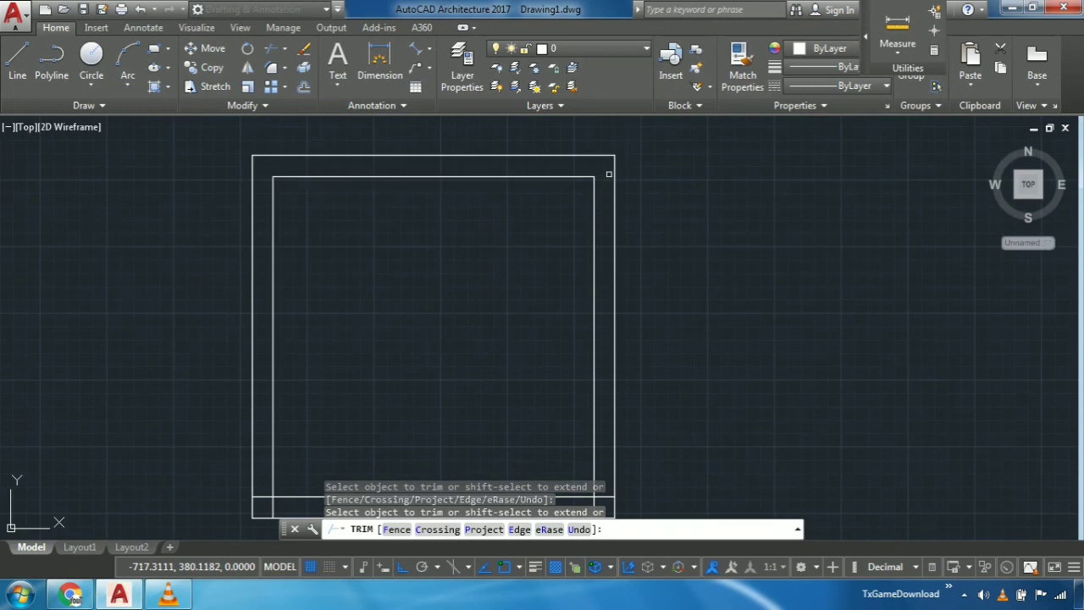
- Trim the inner wall line stubs crossing the wall thickness at the square's two lower corners
middle_click_drag(605, 515, 627, 323)
scroll(626, 320, "up", 2)
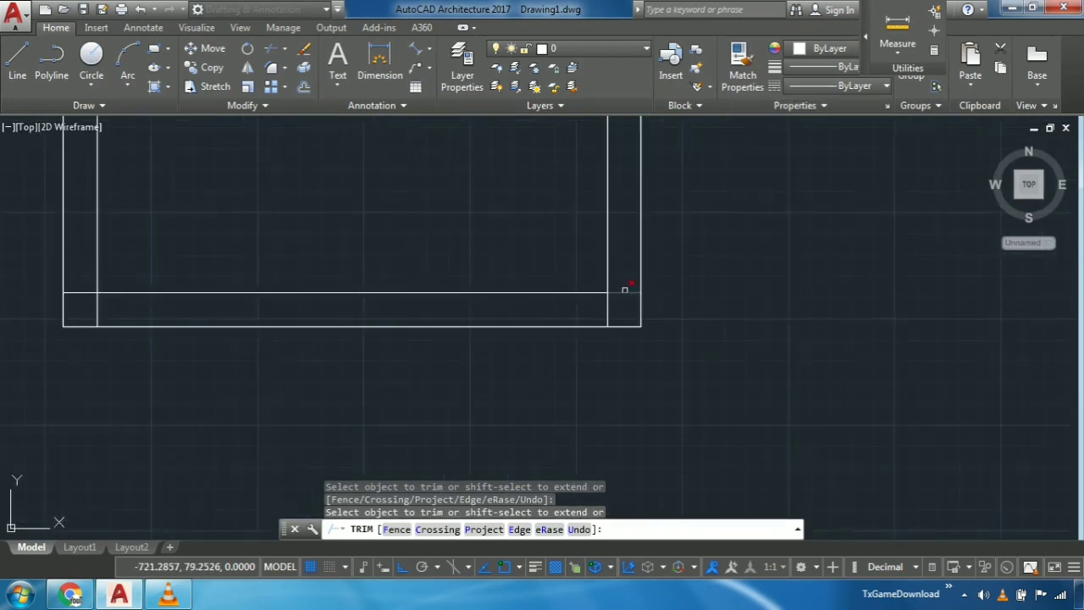
mouse_move(284, 352)
middle_mouse_down()
mouse_move(633, 326)
mouse_move(638, 350)
middle_mouse_up()
left_click(398, 270)
left_click(418, 287)
scroll(638, 349, "down", 4)
left_click(610, 363)
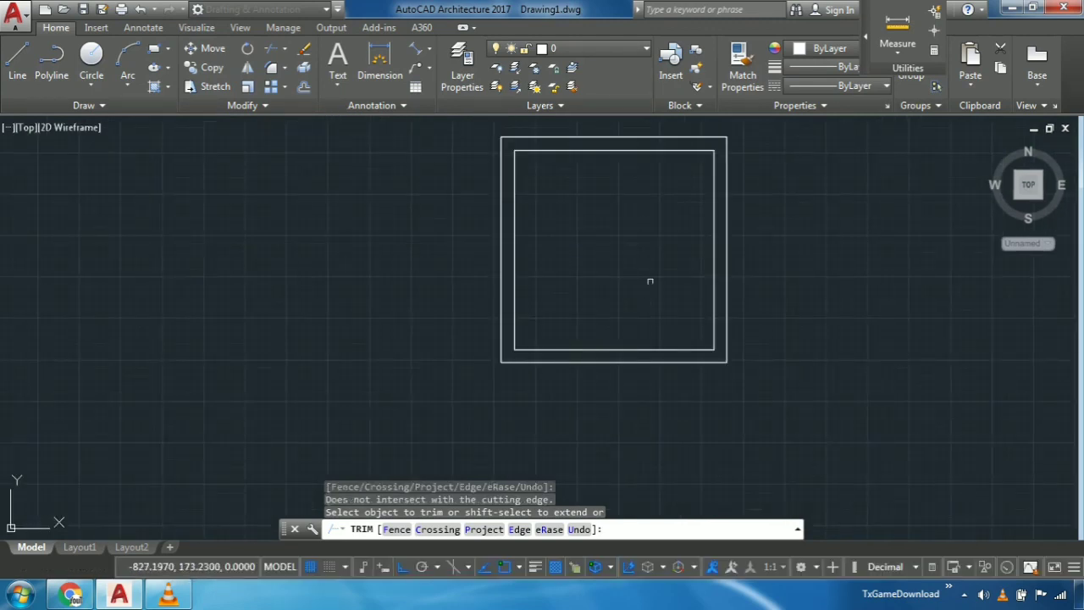
middle_click_drag(655, 270, 653, 319)
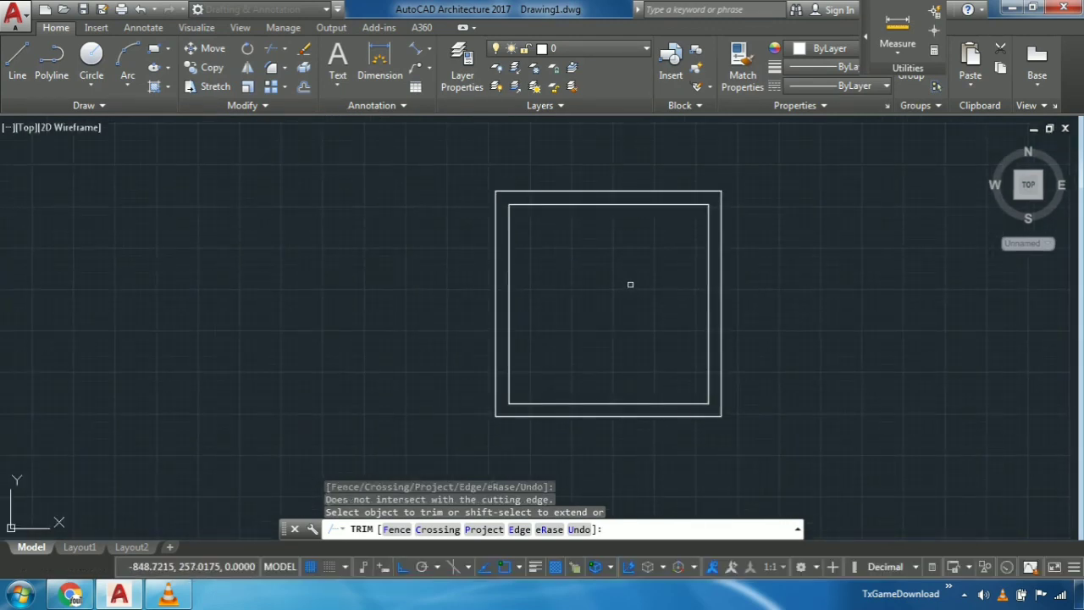
key("Escape")
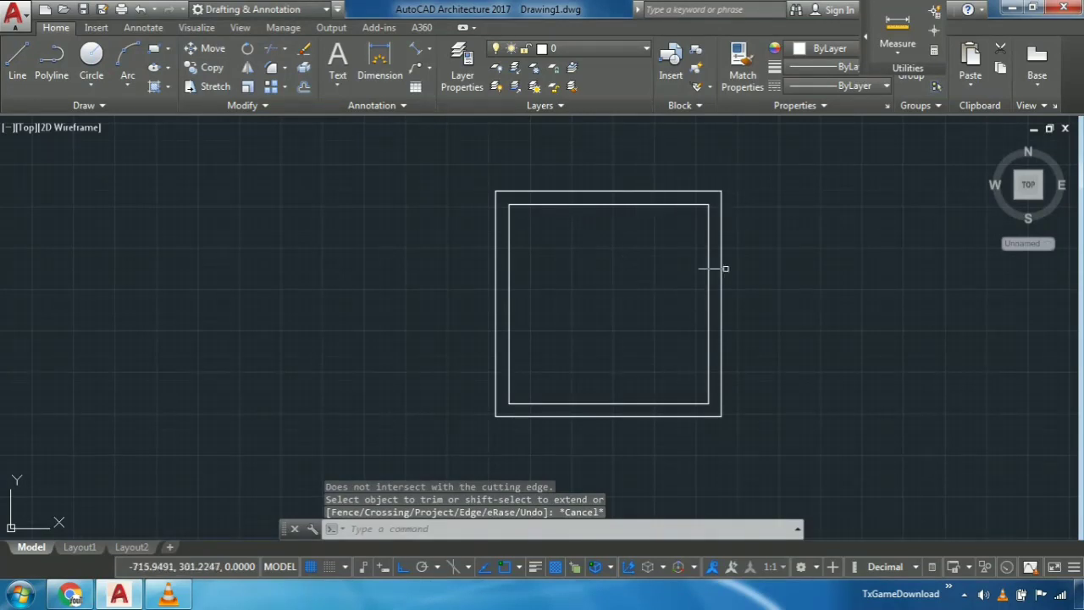
- Open the layer properties and review the drawing's existing layers and their colours
middle_click_drag(511, 340, 503, 302)
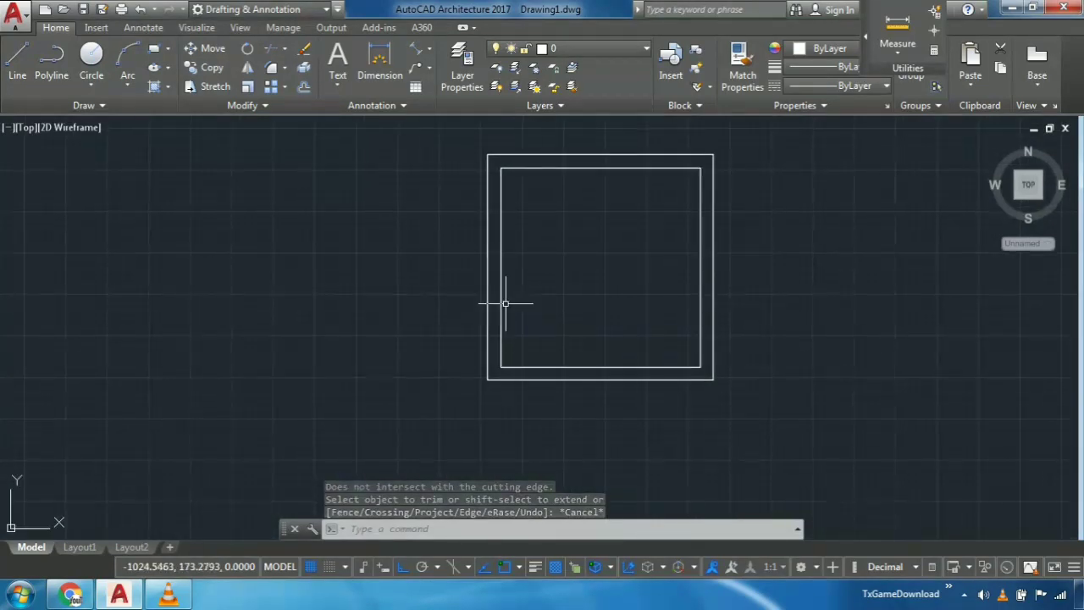
left_click(463, 75)
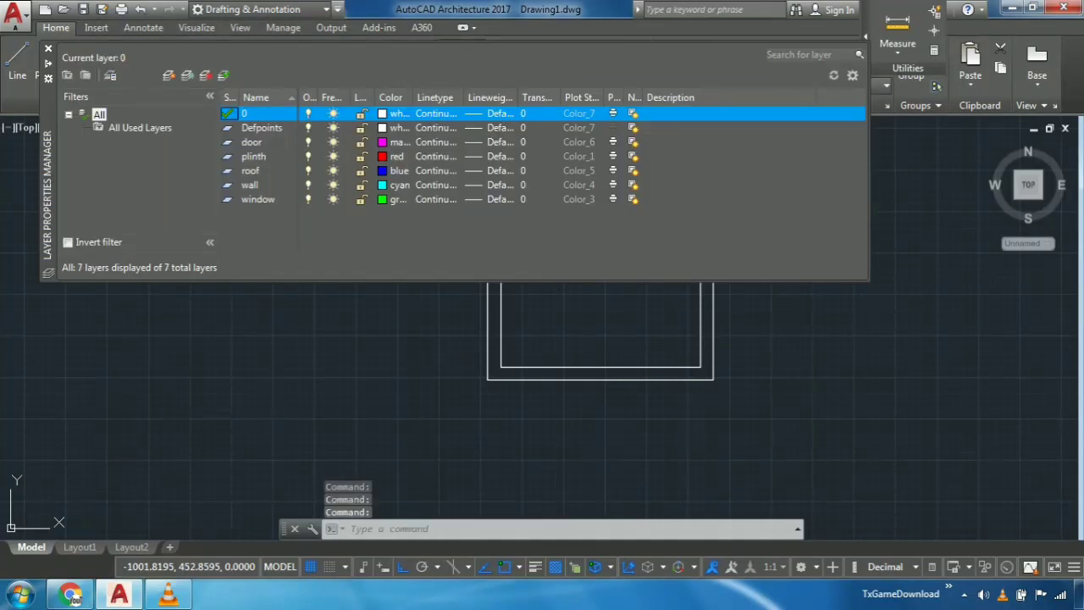
left_click(48, 49)
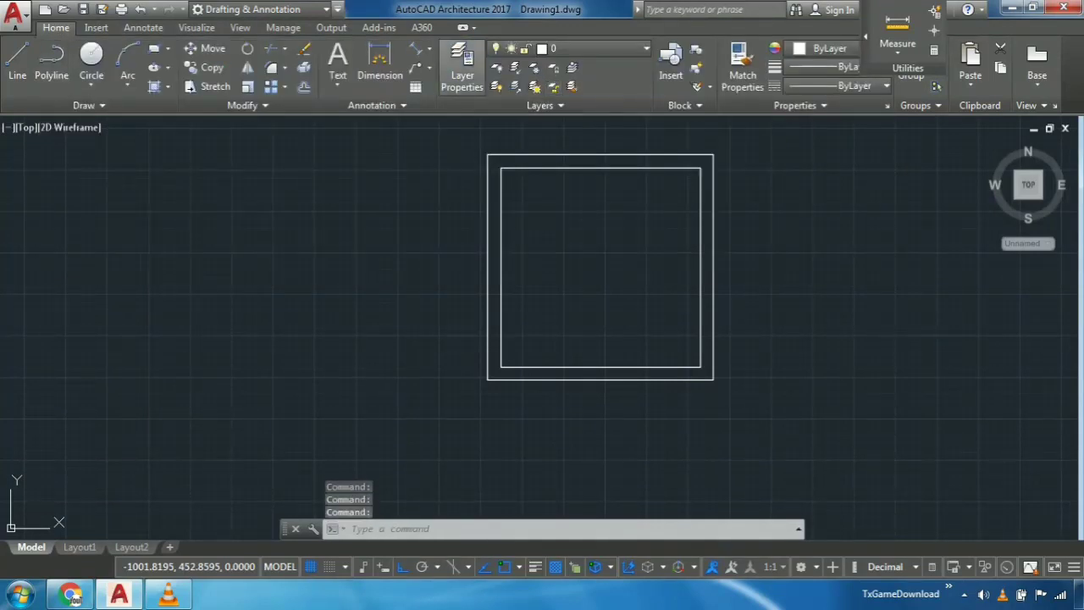
left_click(462, 73)
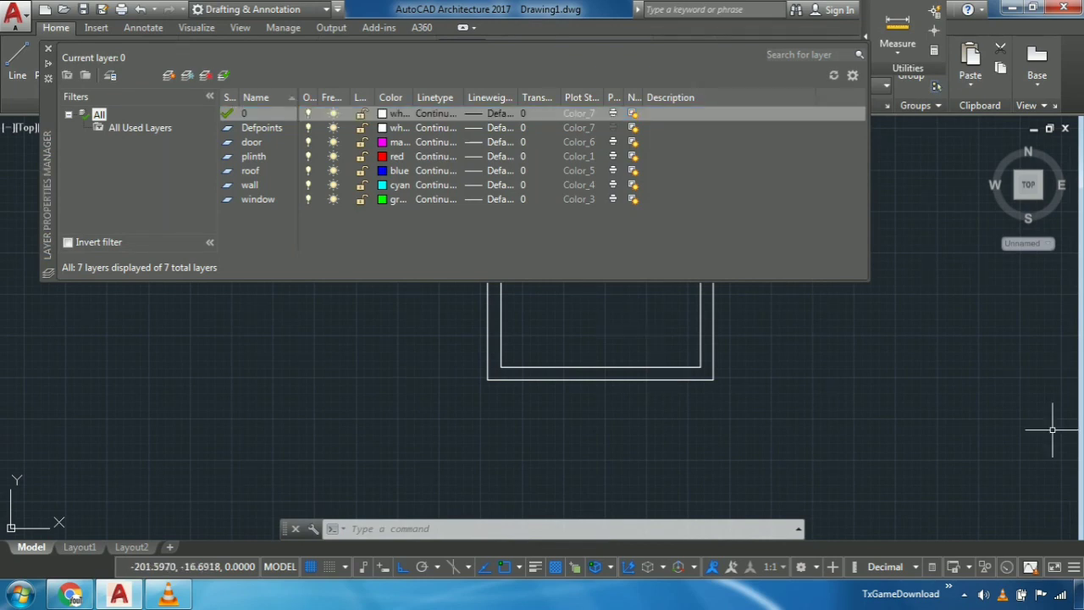
left_click(869, 372)
left_click(883, 370)
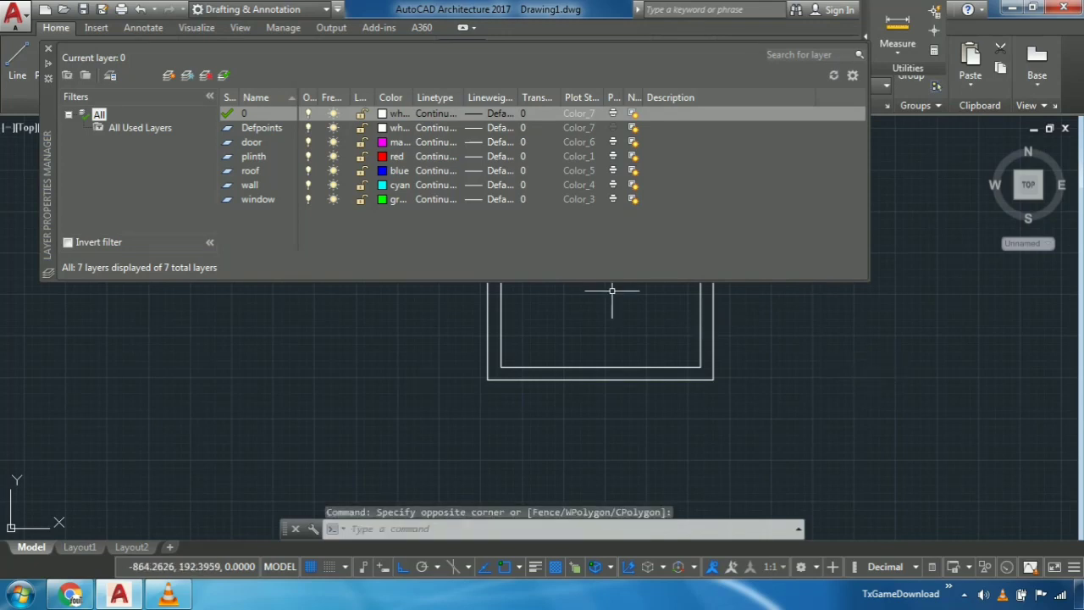
- Create a trial layer with the default name, delete it, and close the layer properties
left_click(168, 74)
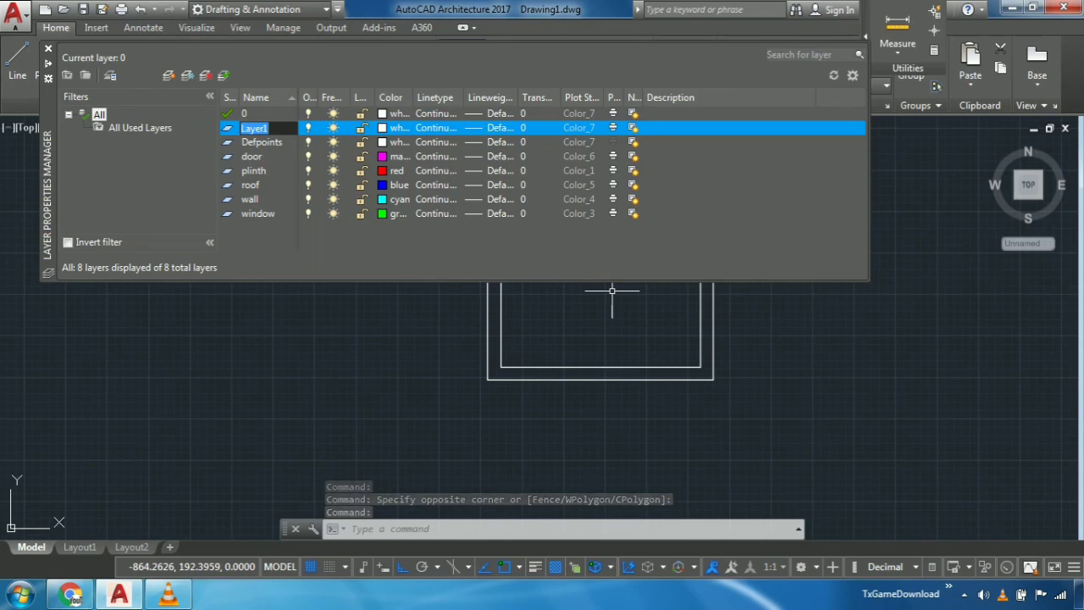
key("BackSpace")
key("Escape")
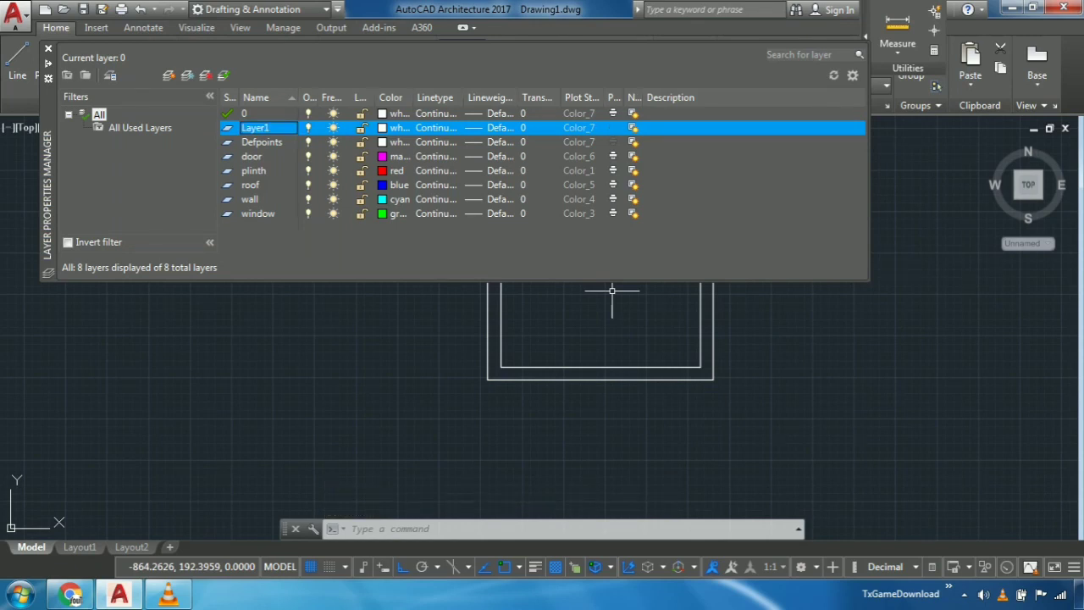
right_click(273, 125)
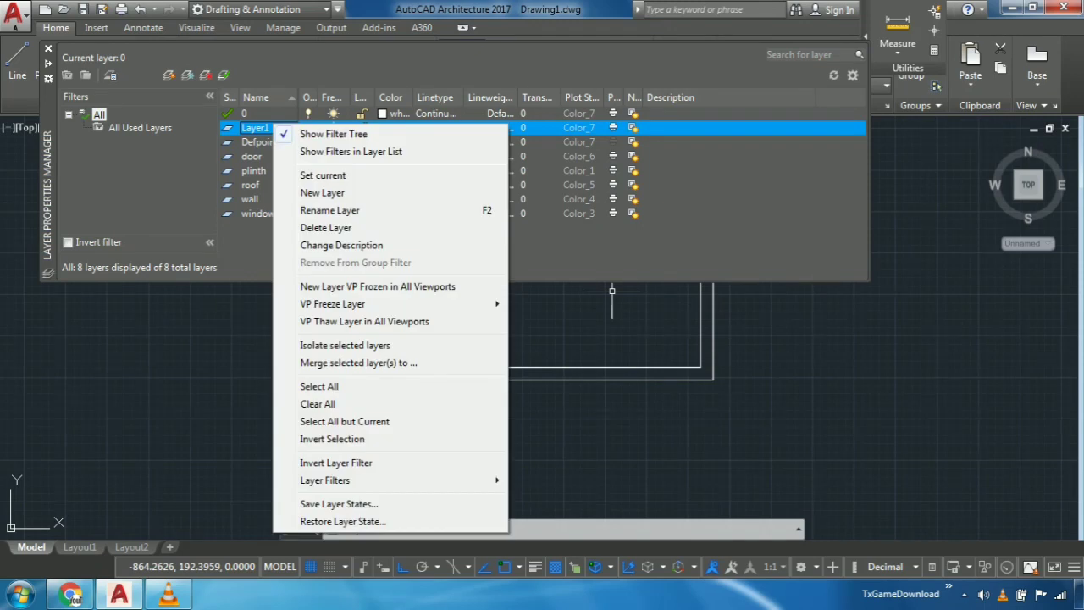
right_click(256, 128)
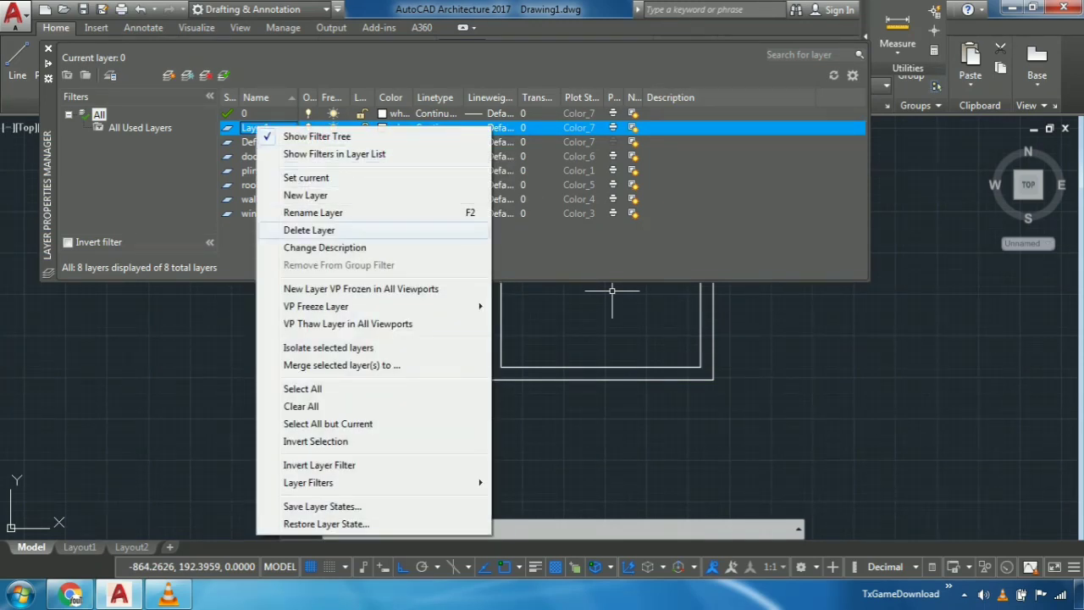
left_click(309, 230)
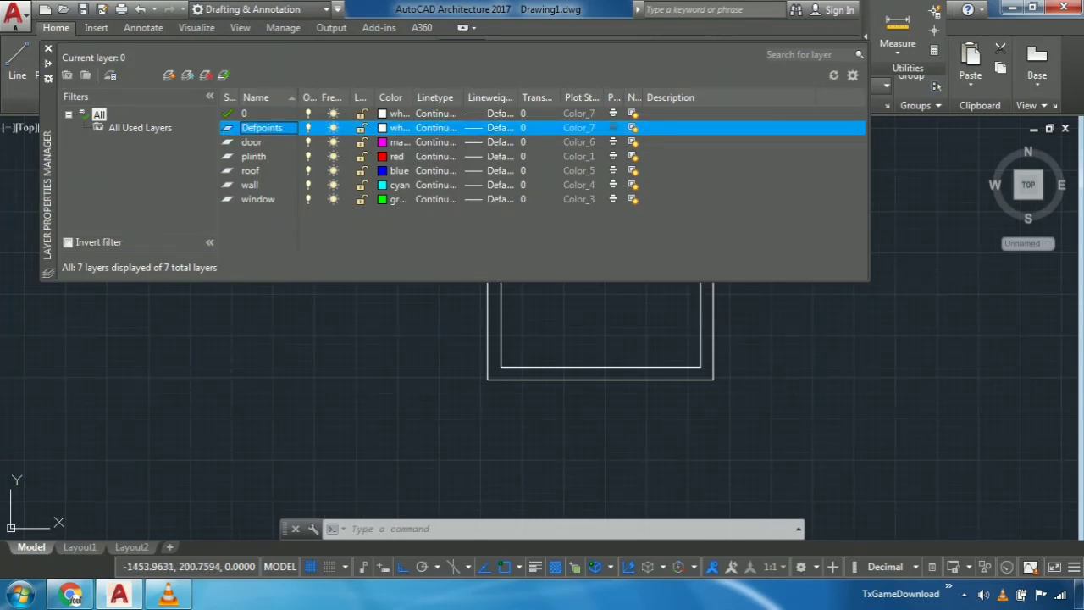
left_click(48, 49)
- Draw a vertical line from the inner lower-left corner of the walls straight down to the outer bottom wall line
middle_click_drag(697, 299, 638, 300)
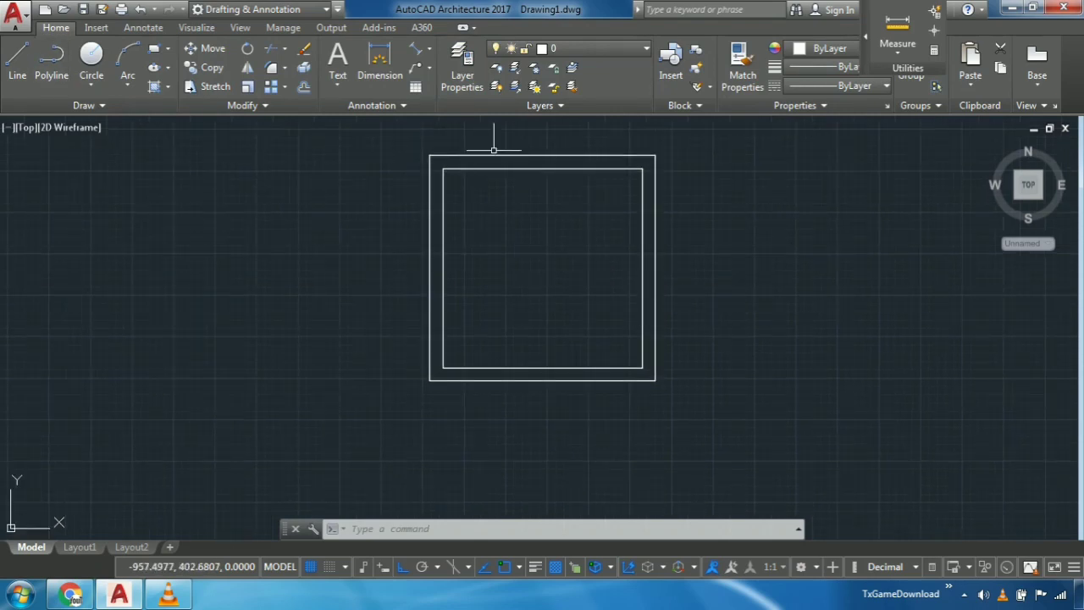
middle_click_drag(459, 393, 454, 355)
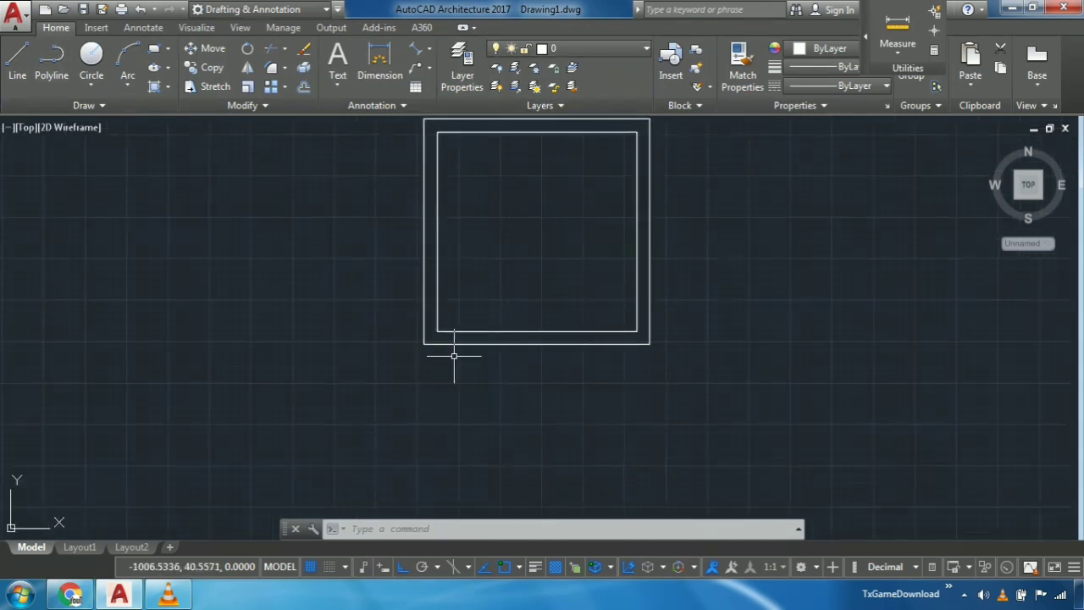
scroll(454, 356, "up", 4)
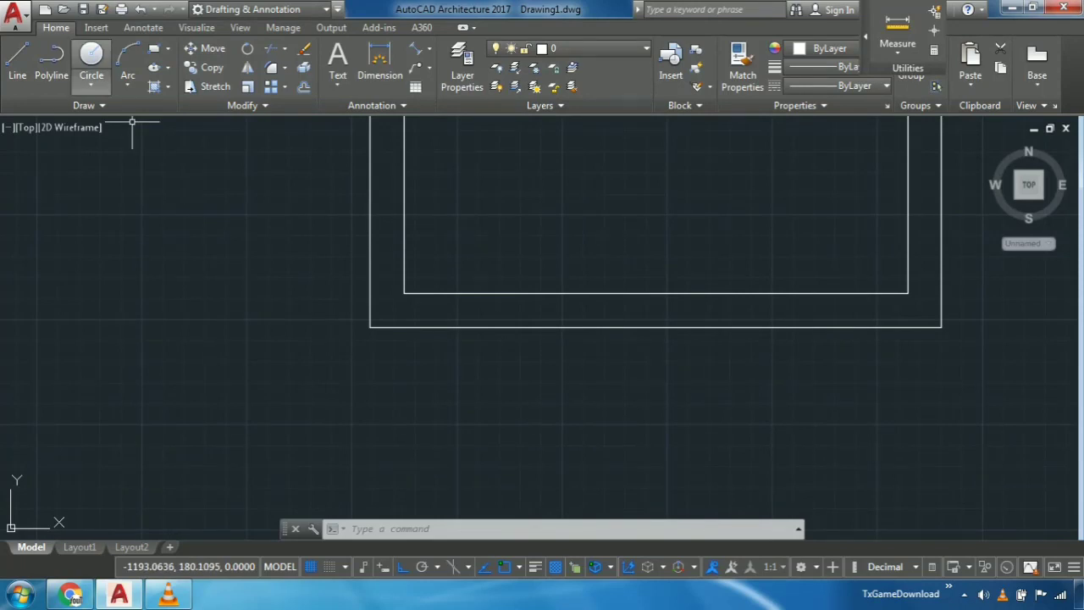
key("l")
key("Return")
scroll(358, 381, "up", 4)
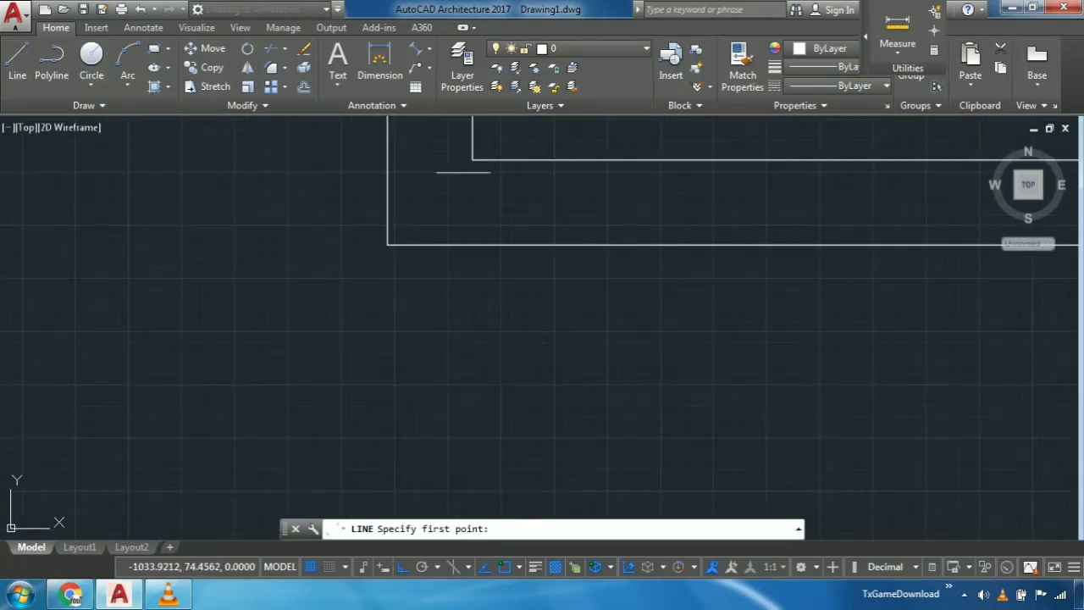
left_click(471, 160)
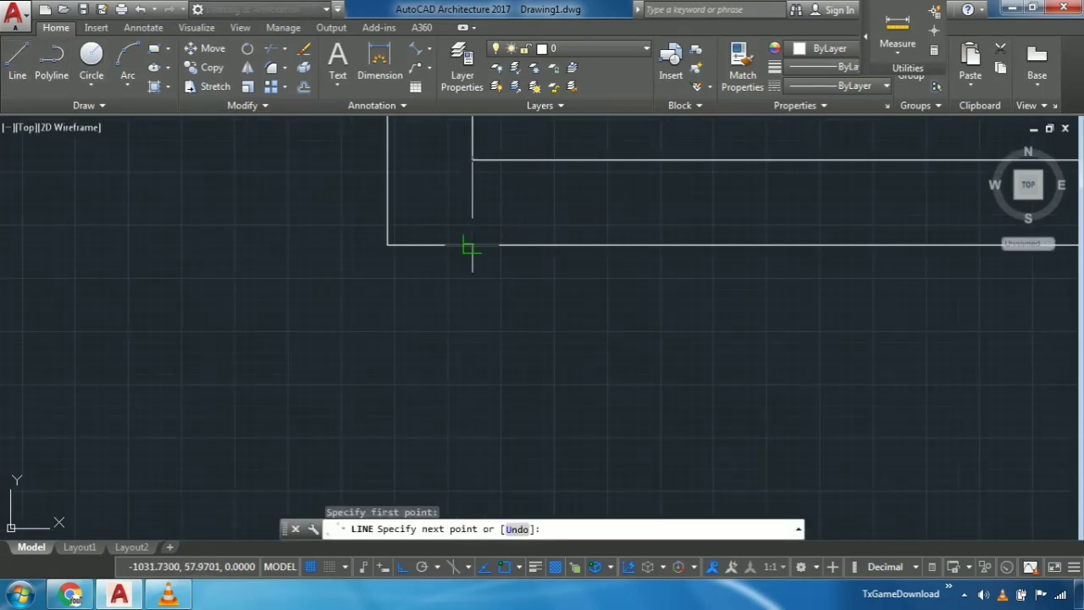
left_click(472, 245)
key("Return")
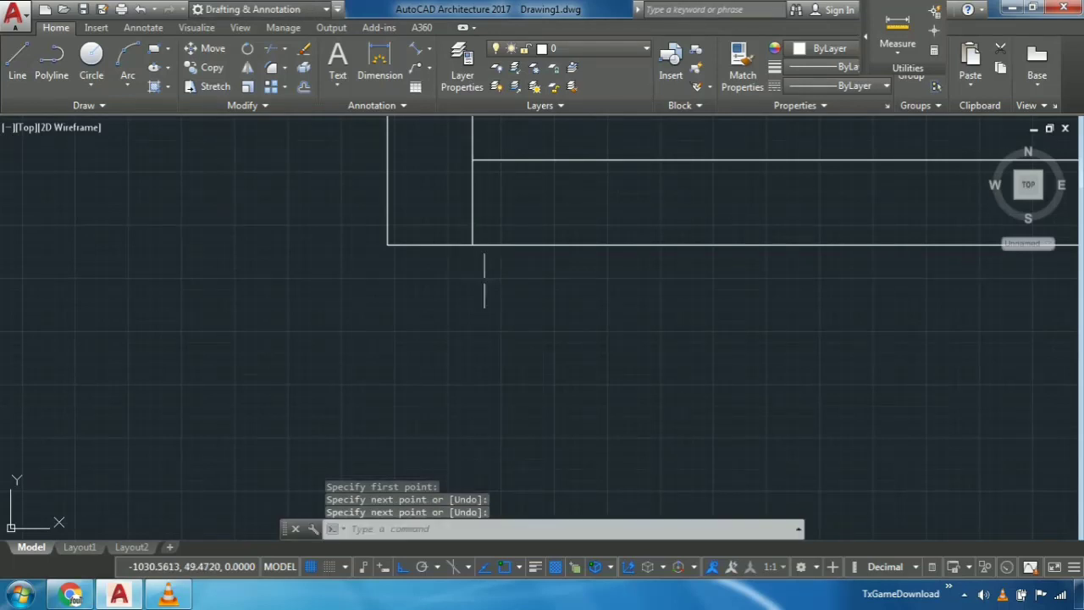
middle_click_drag(615, 234, 554, 280)
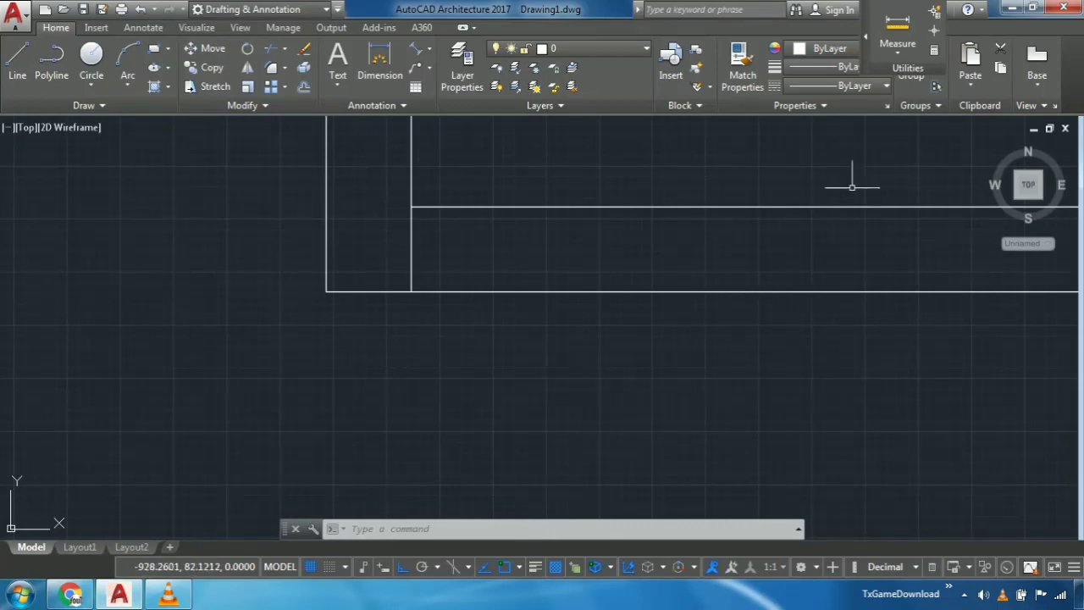
middle_click_drag(547, 195, 494, 257)
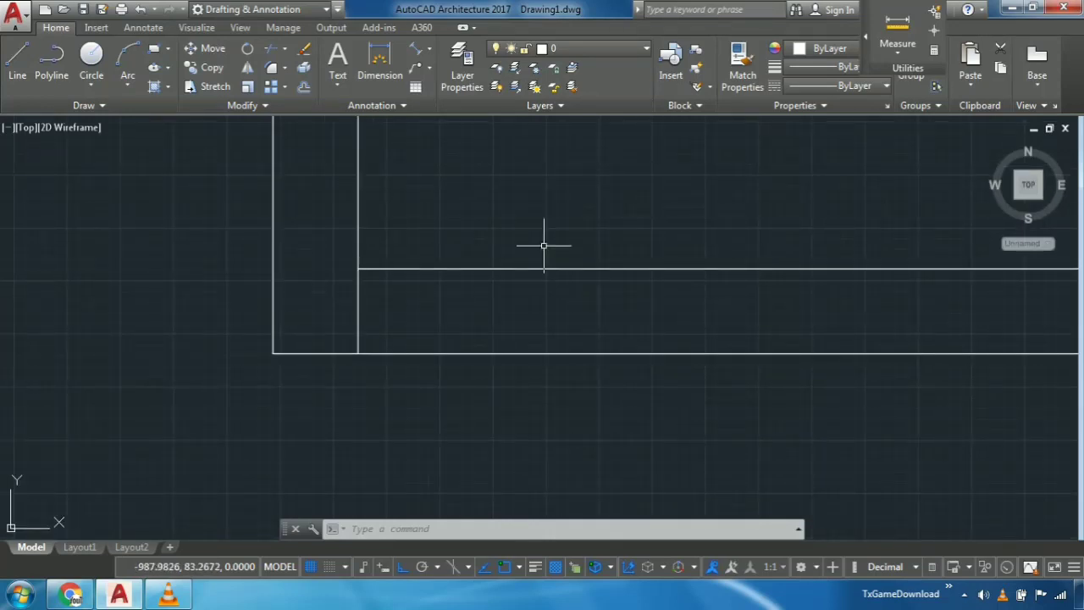
middle_click_drag(397, 266, 390, 270)
middle_click_drag(430, 305, 399, 278)
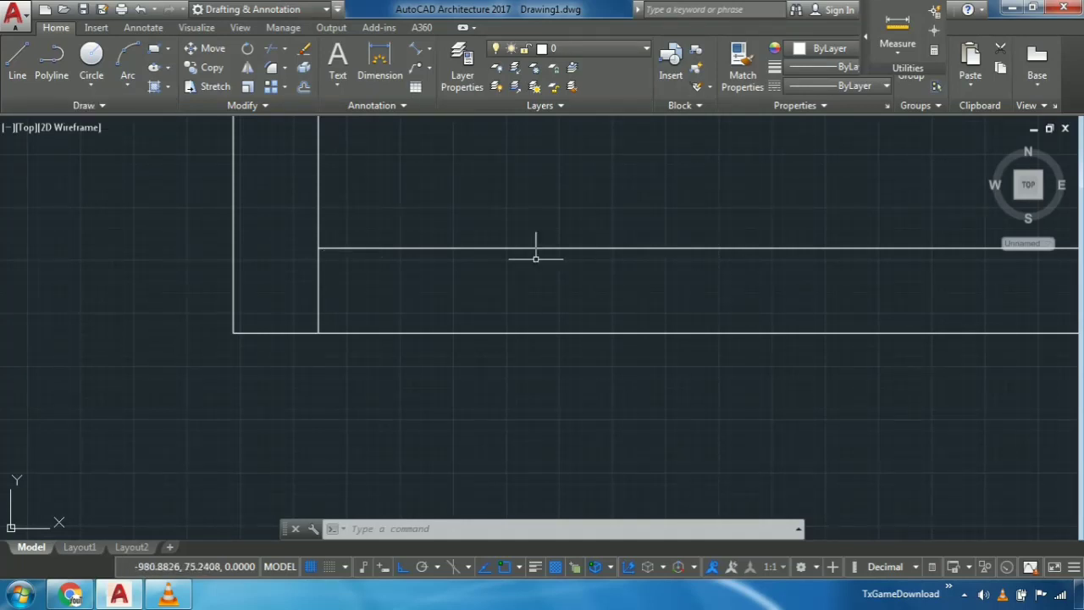
- Offset the short vertical line across the bottom wall at the inner lower-left corner 100 units to the right
middle_click_drag(534, 245, 386, 276)
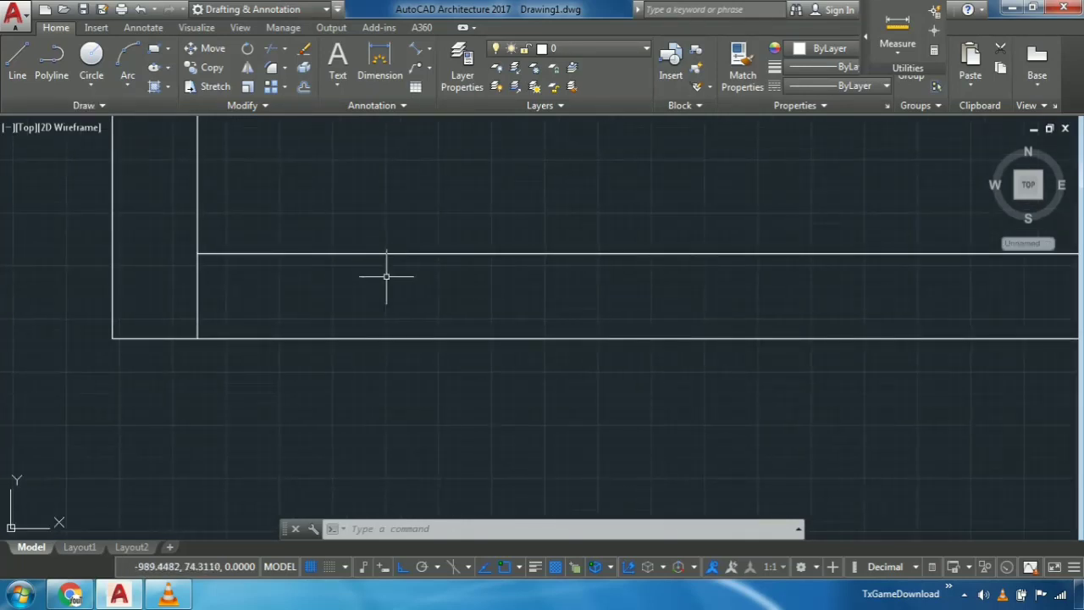
left_click(217, 285)
left_click(132, 301)
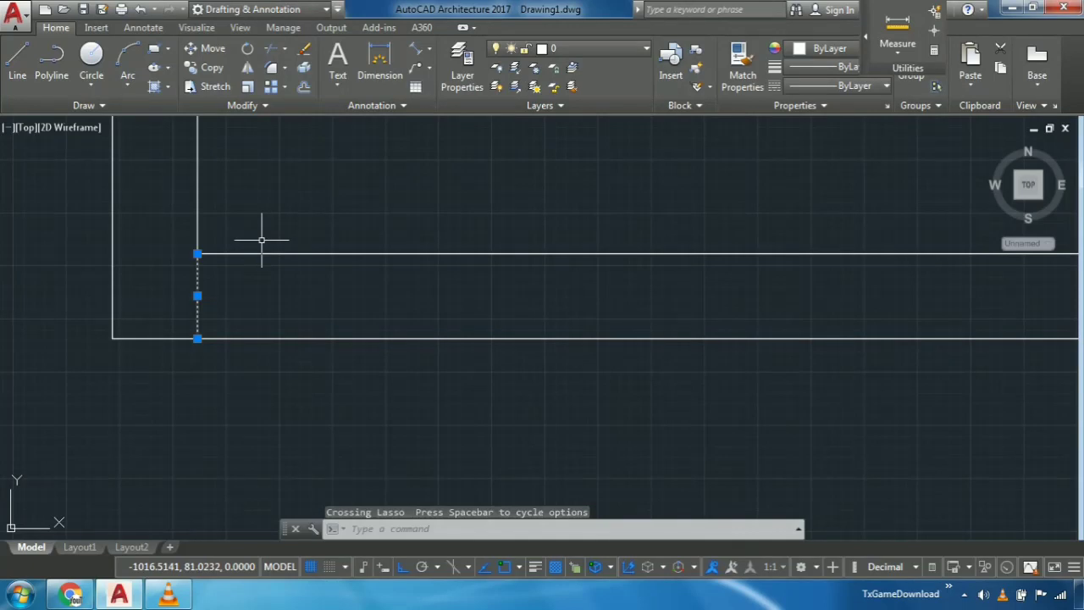
key("Escape")
type("off")
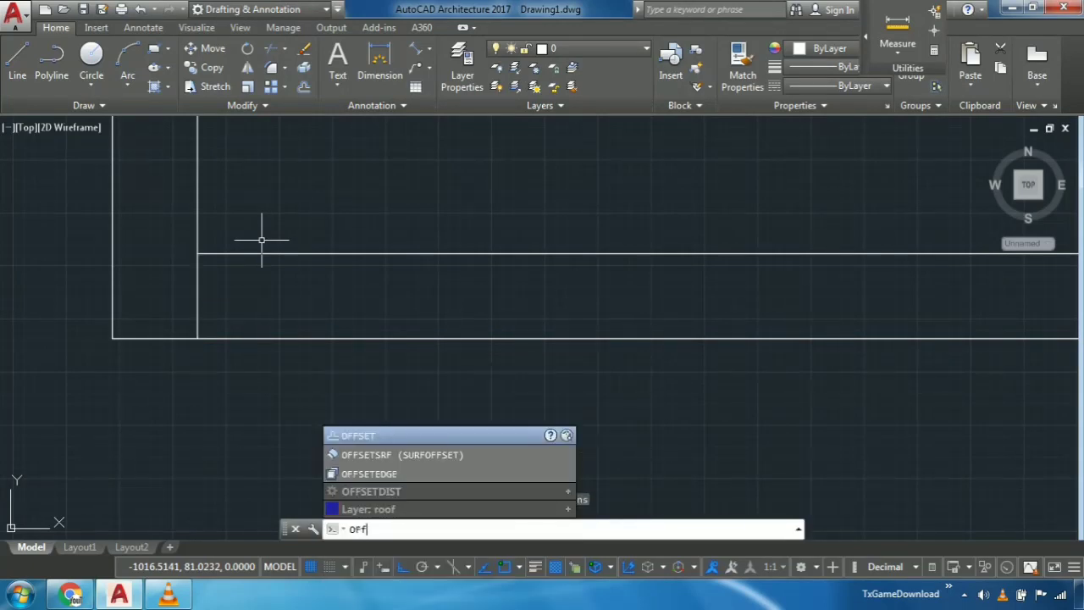
key("Return")
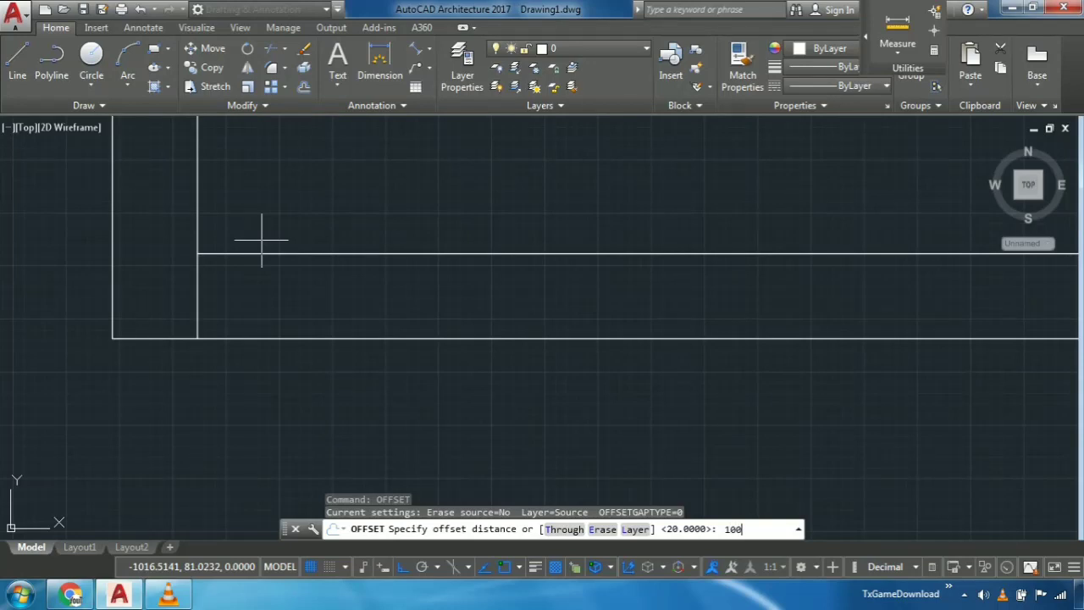
type("100")
key("Return")
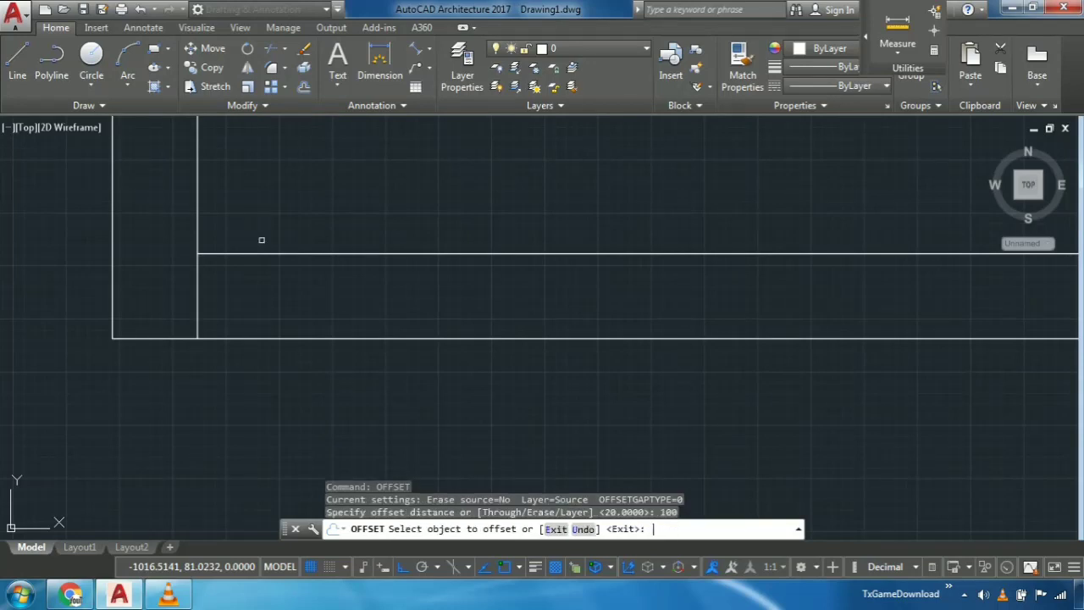
left_click(197, 296)
left_click(360, 306)
scroll(366, 326, "down", 2)
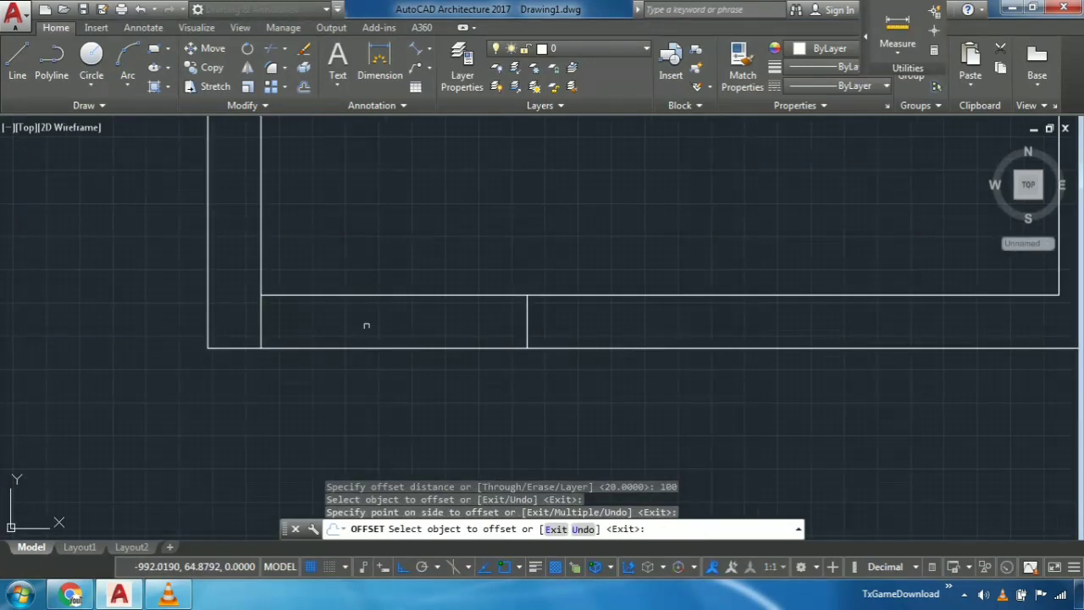
key("Escape")
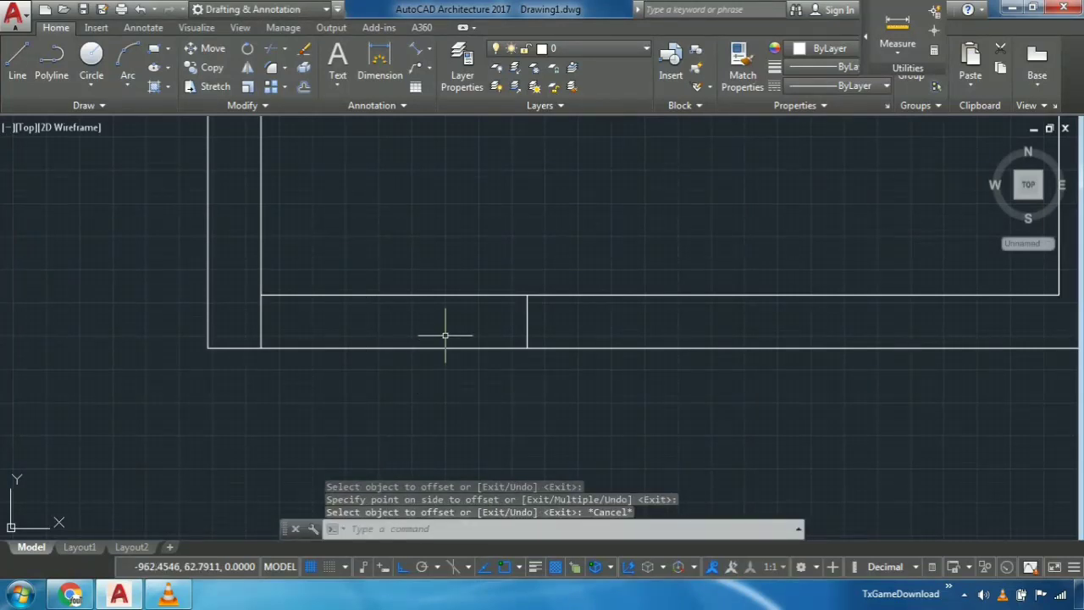
- Trim both bottom wall lines between the two short vertical lines to open a doorway
type("tr")
key("Return")
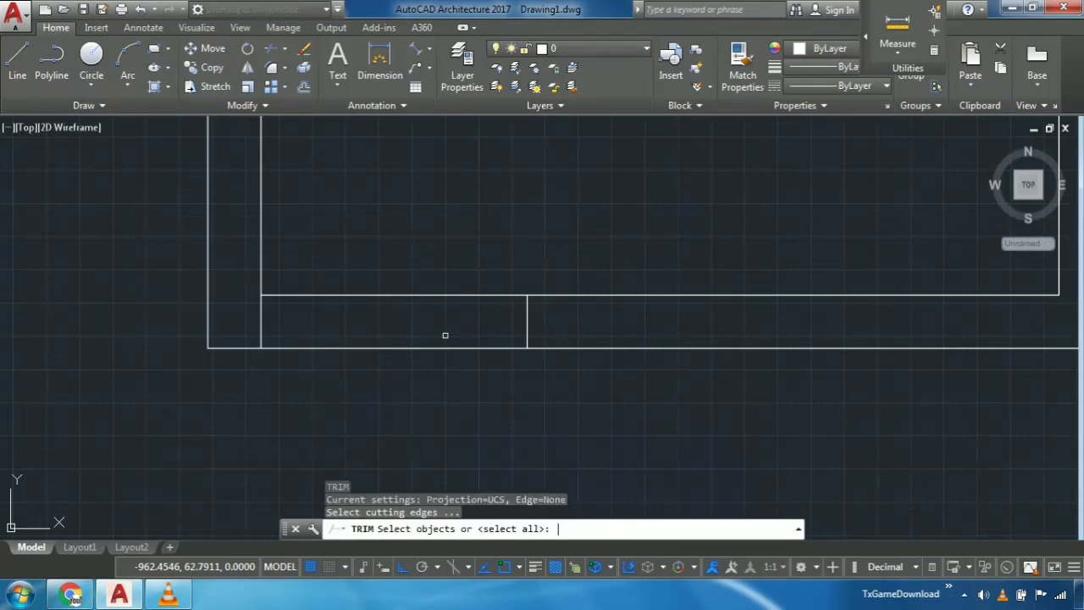
key("Return")
left_click(365, 228)
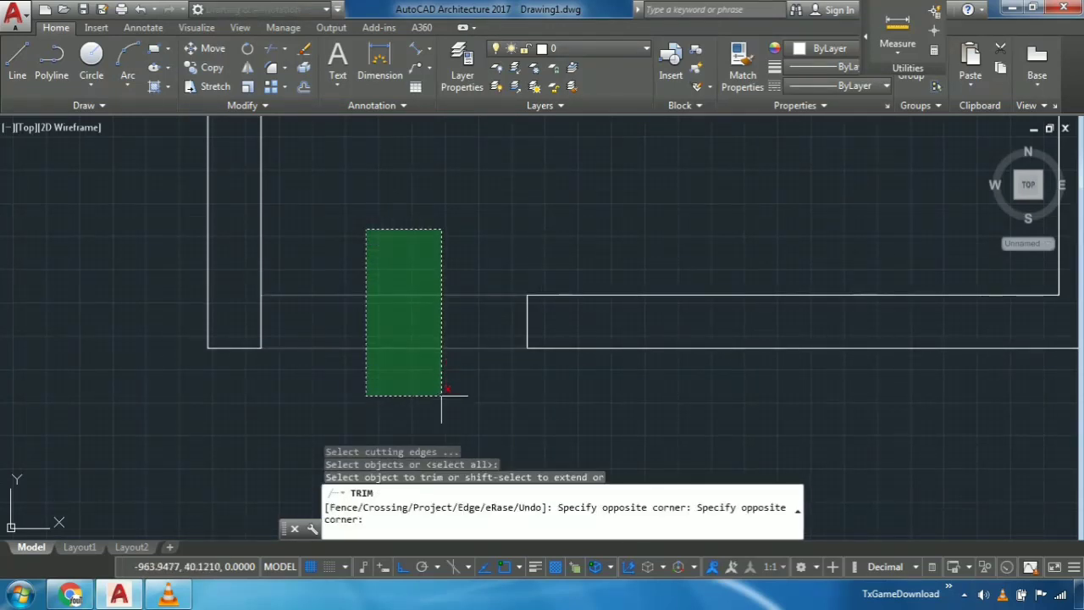
left_click(446, 394)
mouse_move(315, 237)
middle_mouse_down()
mouse_move(351, 336)
mouse_move(380, 276)
middle_mouse_up()
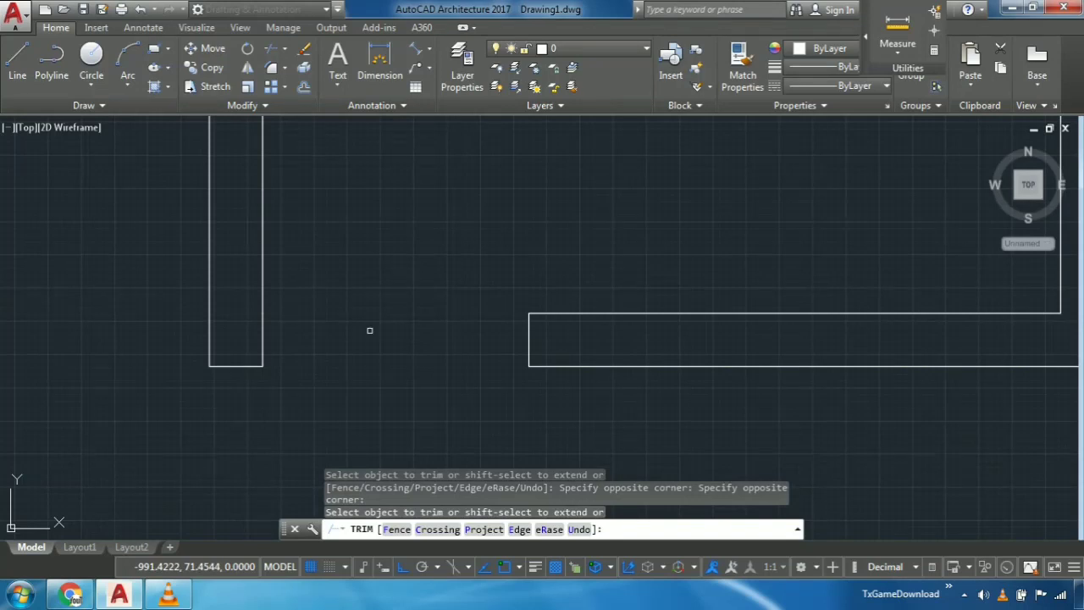
key("Escape")
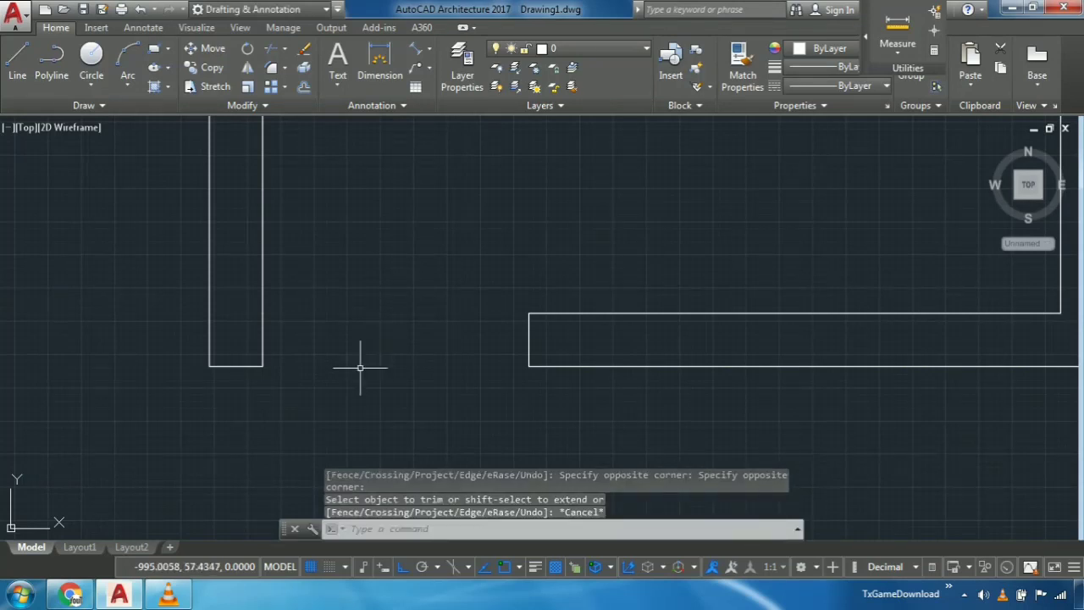
- Make the door layer the current layer
middle_click_drag(475, 326, 423, 387)
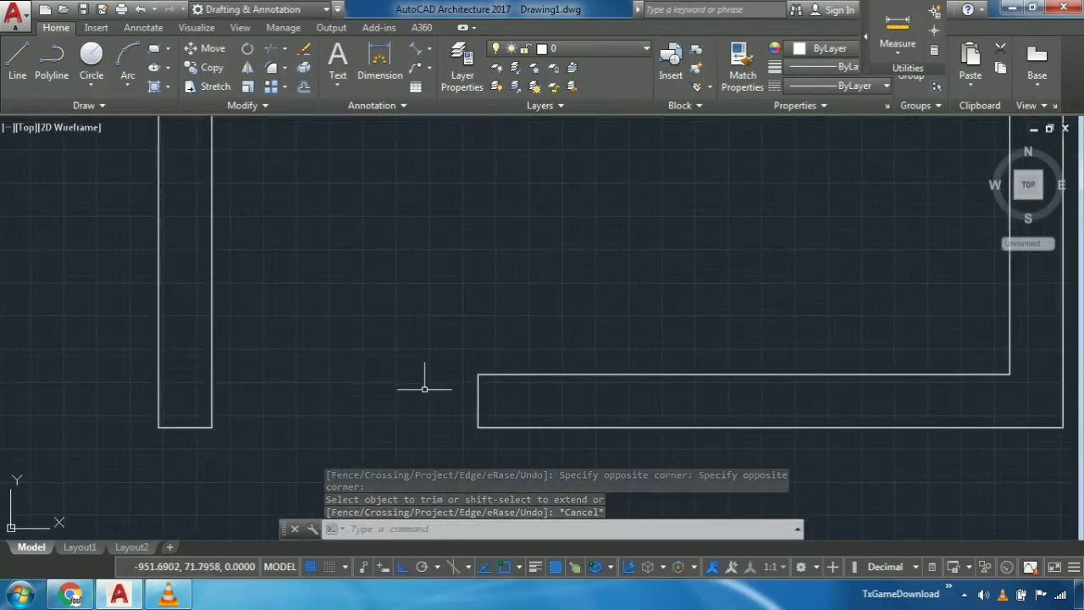
scroll(425, 387, "down", 2)
middle_click_drag(481, 275, 460, 302)
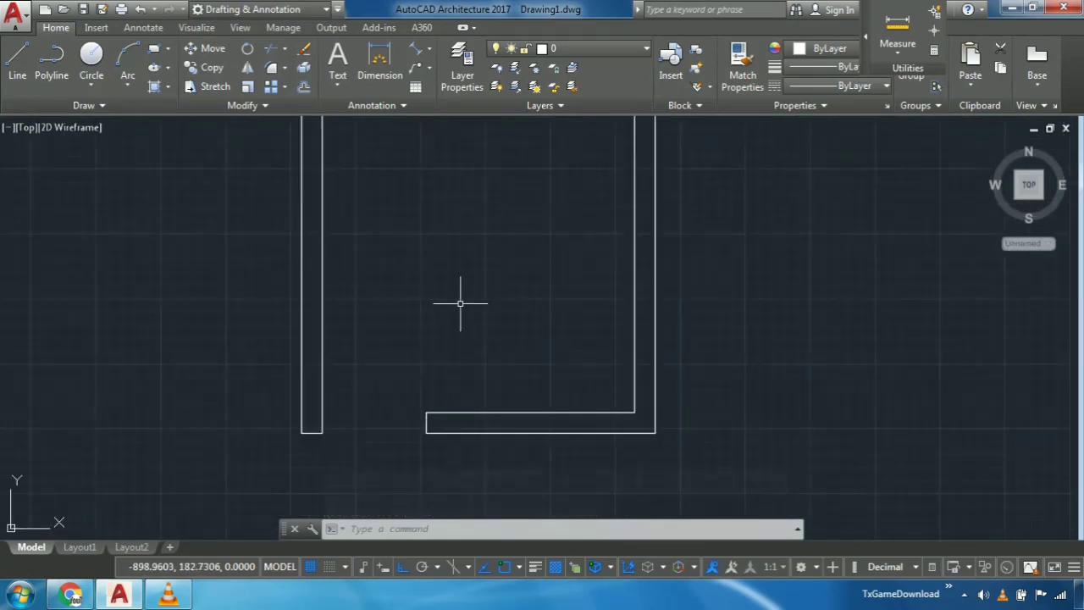
scroll(459, 303, "down", 1)
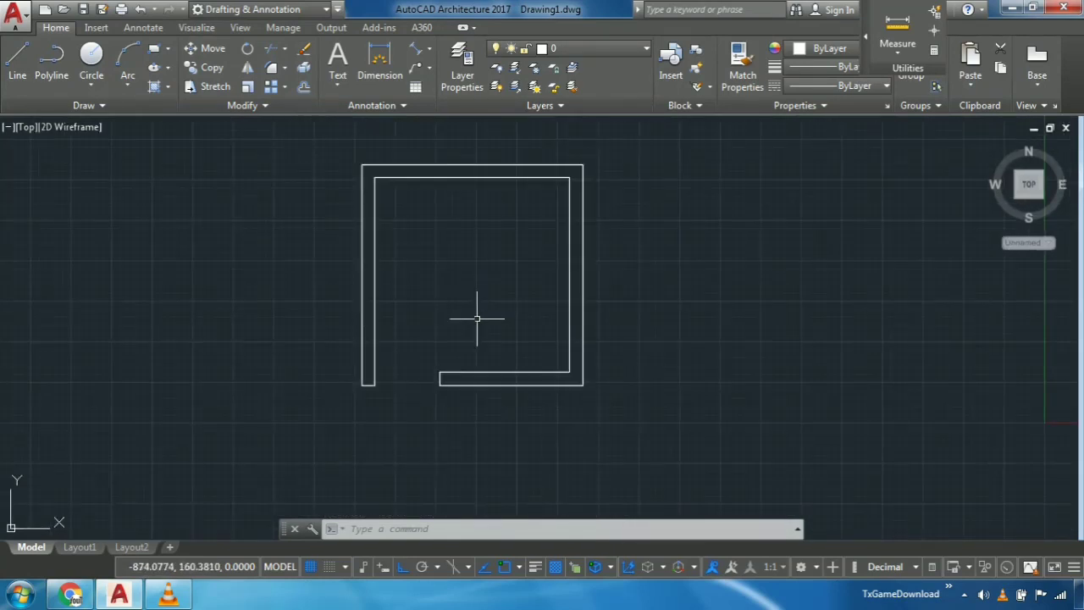
middle_click_drag(484, 339, 477, 316)
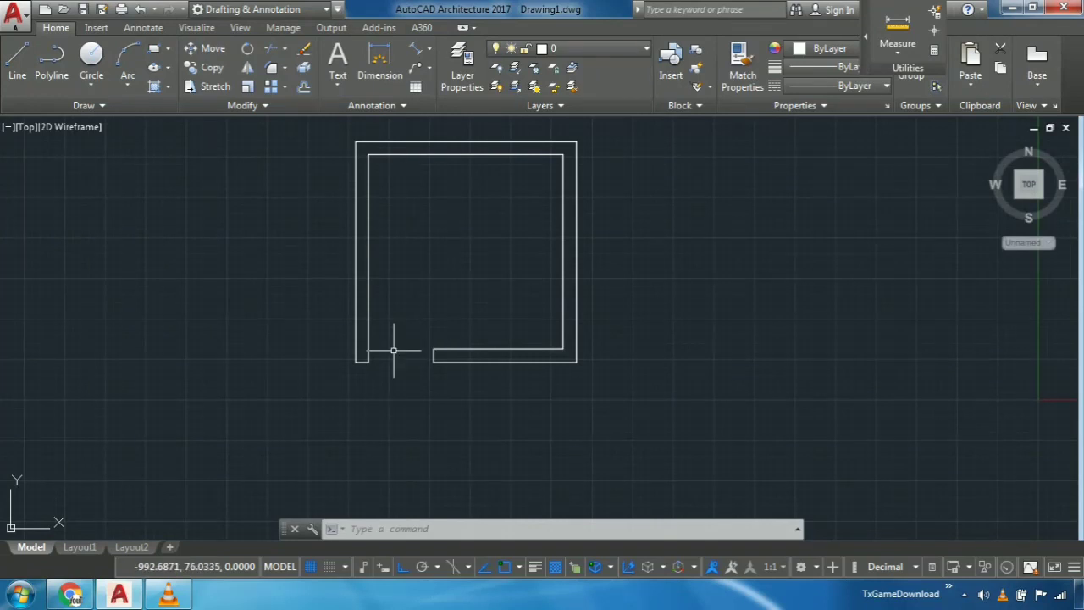
scroll(392, 351, "up", 4)
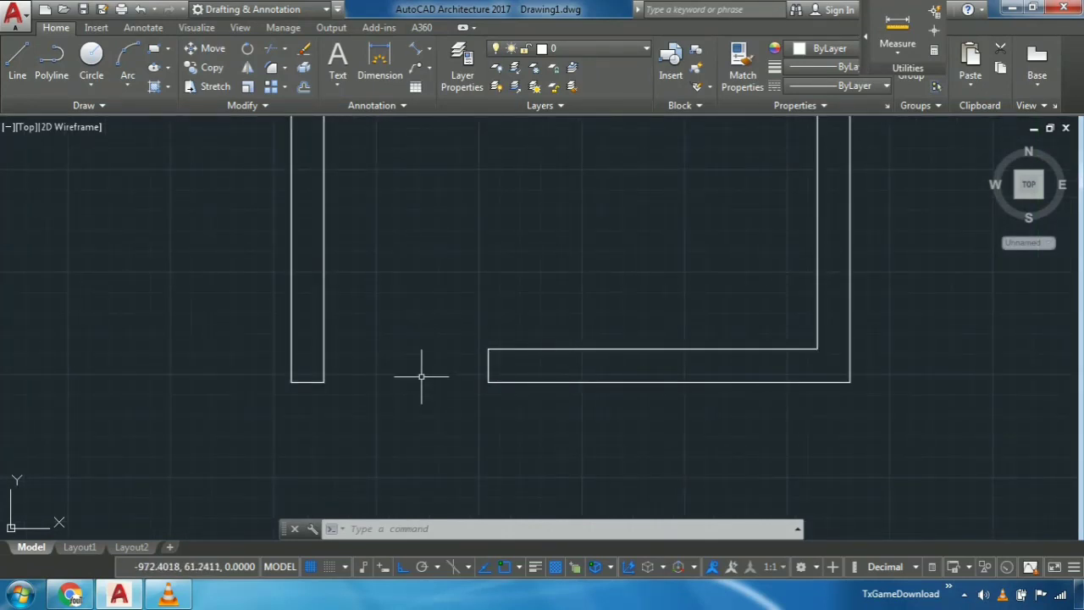
left_click(569, 48)
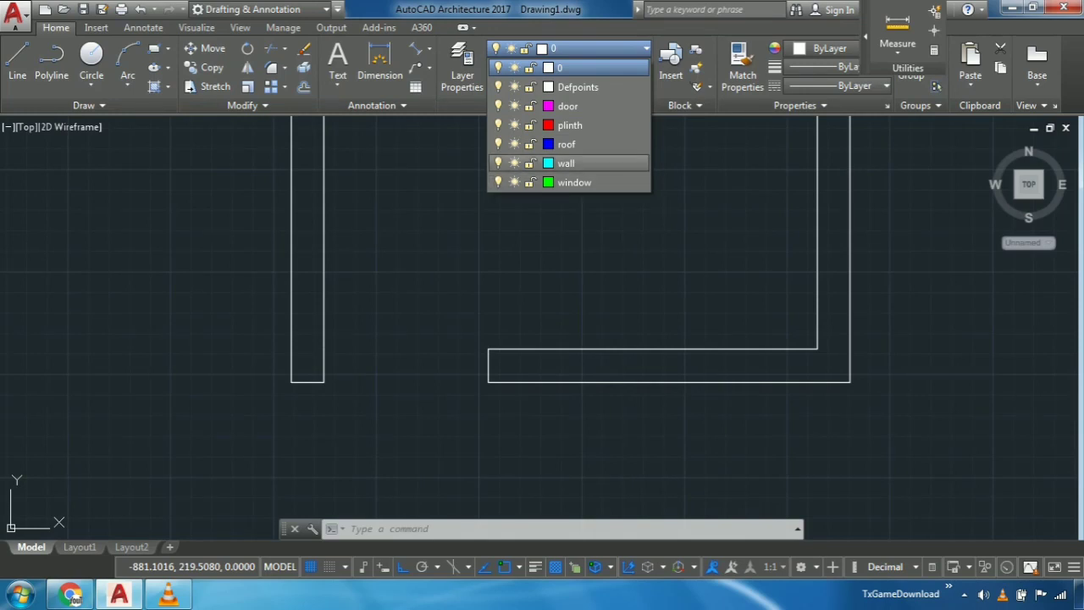
left_click(576, 106)
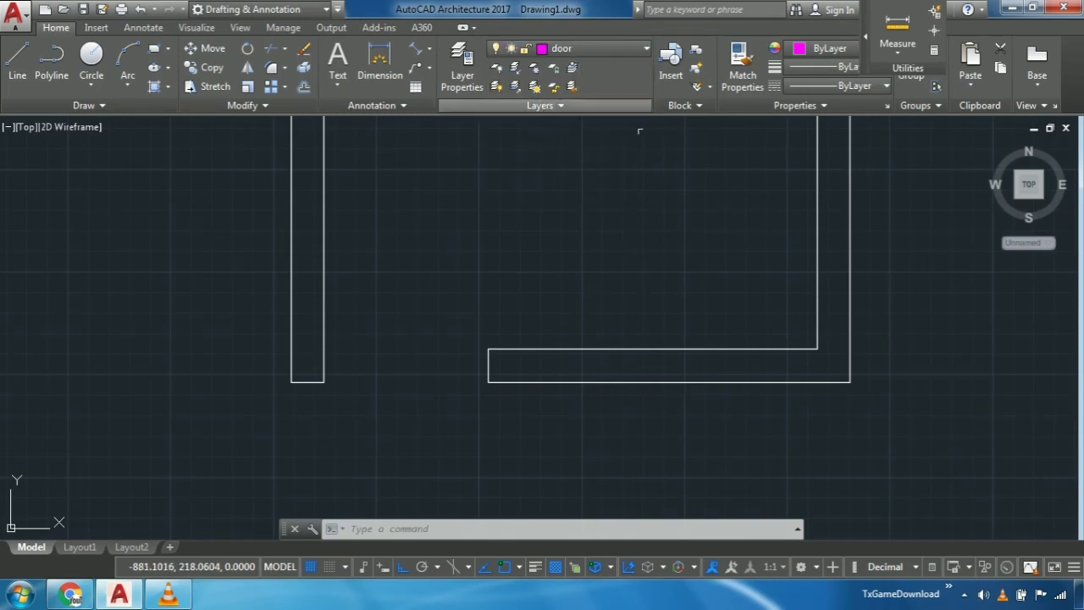
mouse_move(546, 203)
middle_mouse_down()
mouse_move(533, 215)
mouse_move(555, 171)
middle_mouse_up()
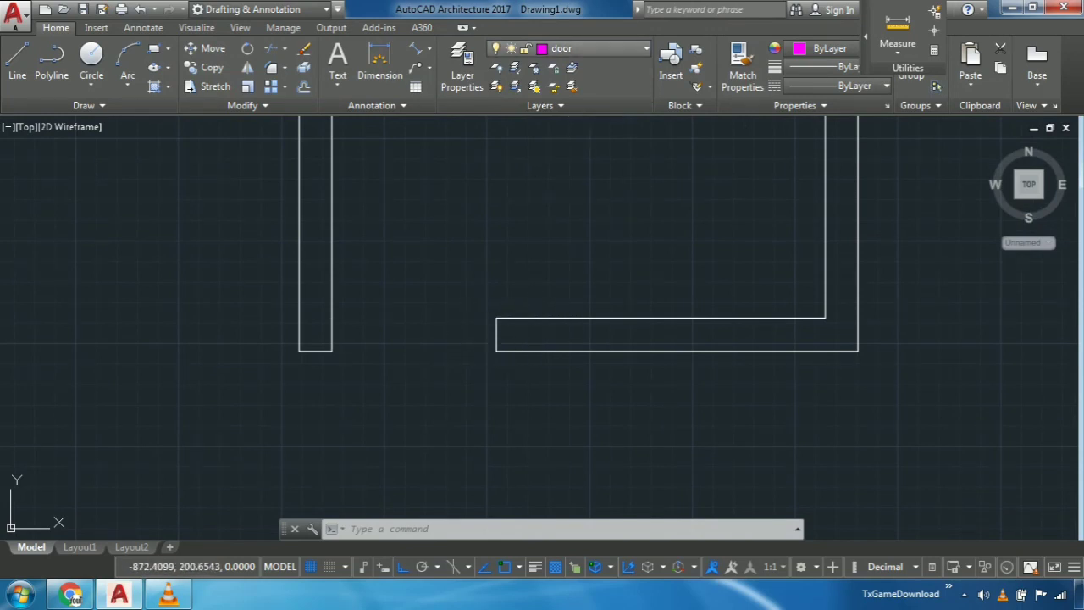
left_click(585, 49)
left_click(543, 105)
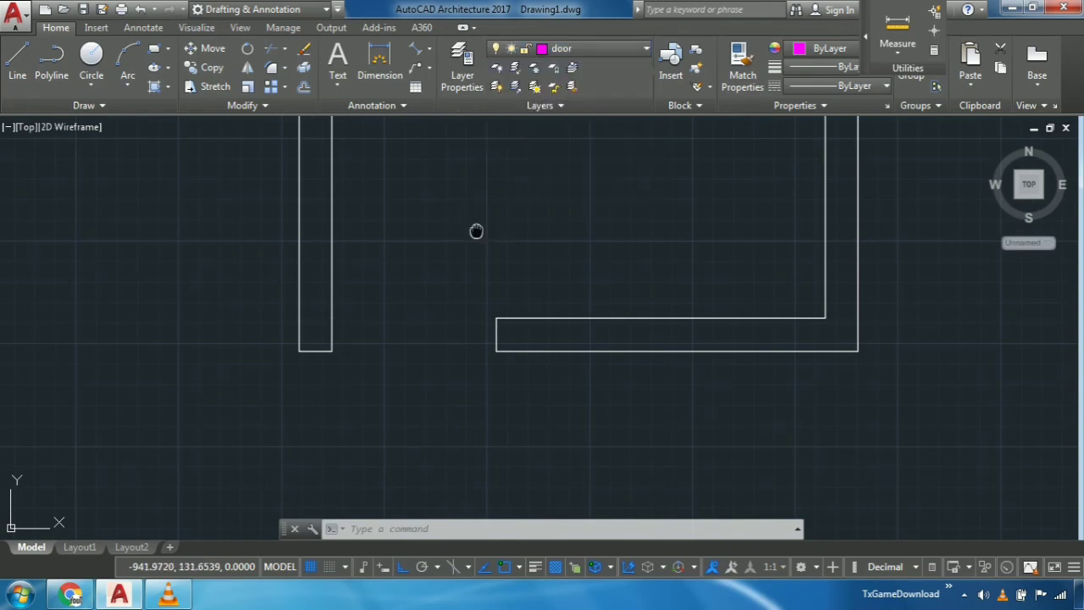
- Draw a rectangle with length 20 and width 100 in the empty space left of the room
scroll(457, 288, "down", 3)
middle_click_drag(467, 296, 458, 253)
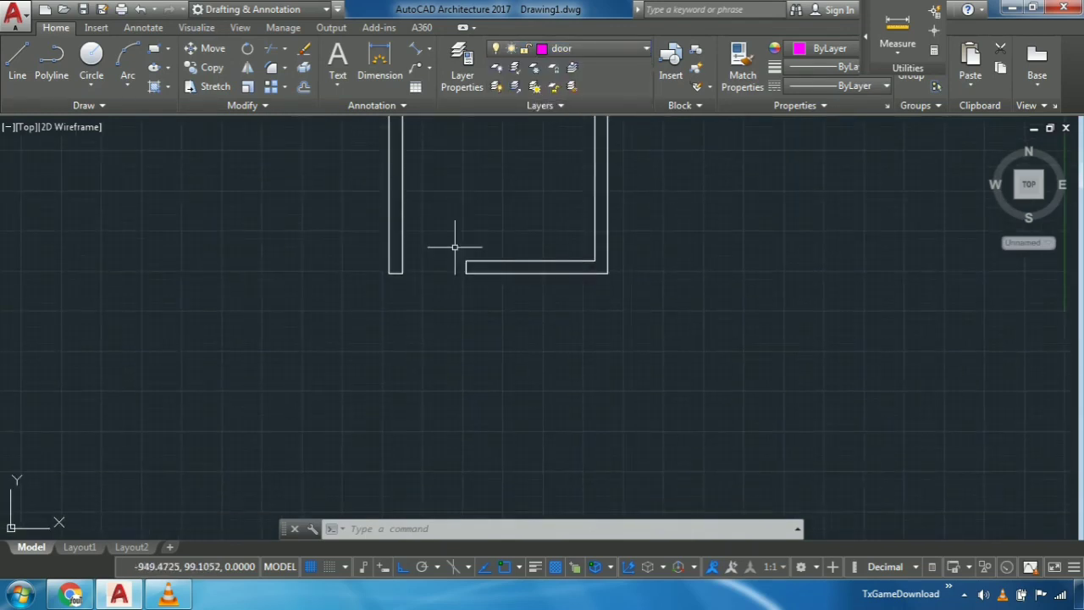
scroll(421, 268, "up", 2)
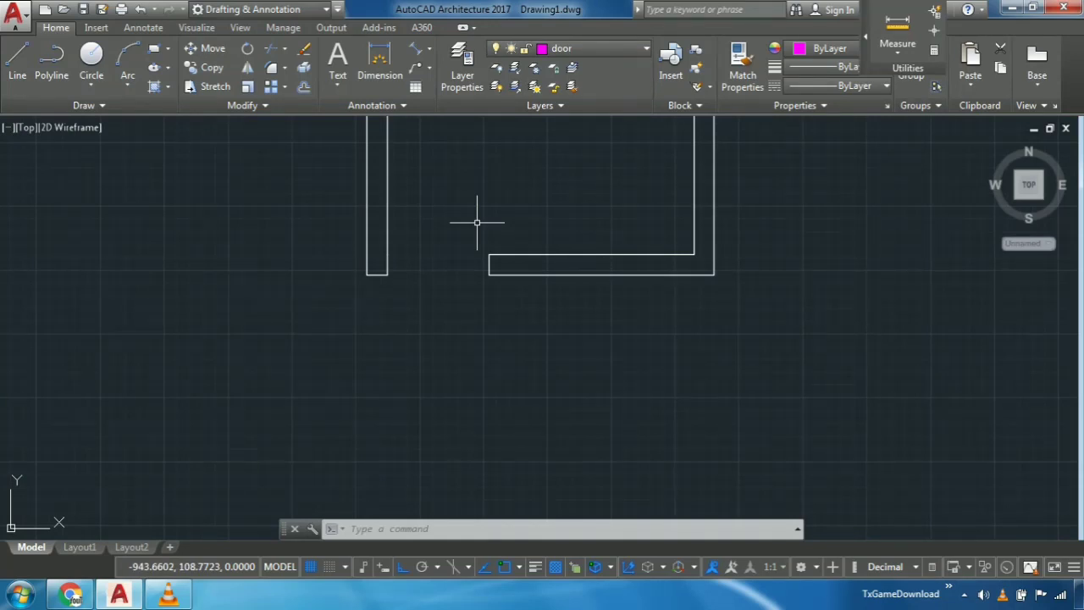
scroll(508, 251, "up", 4)
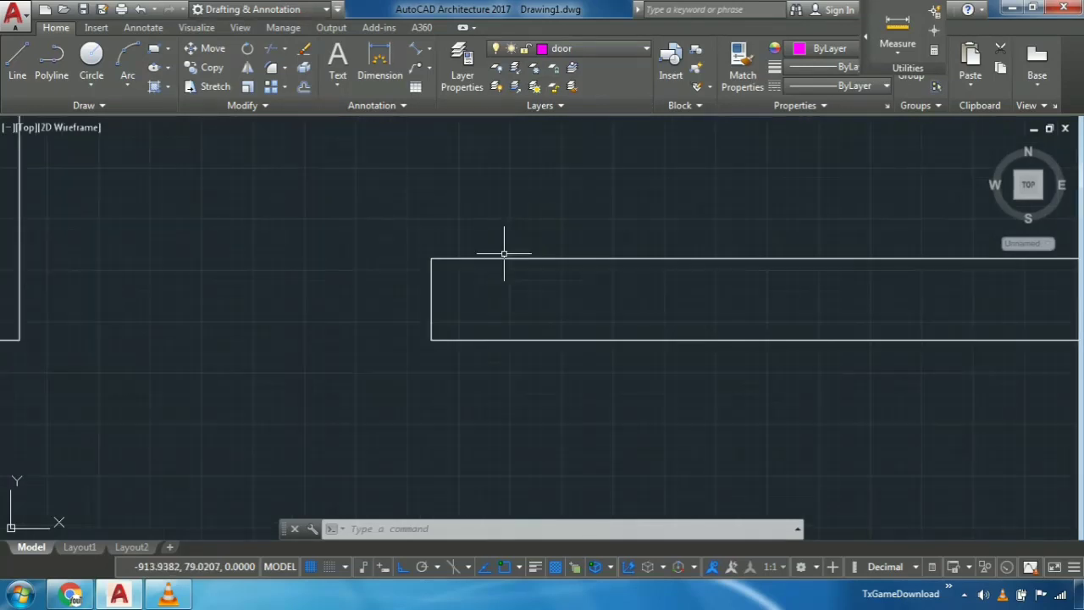
middle_click_drag(258, 315, 470, 299)
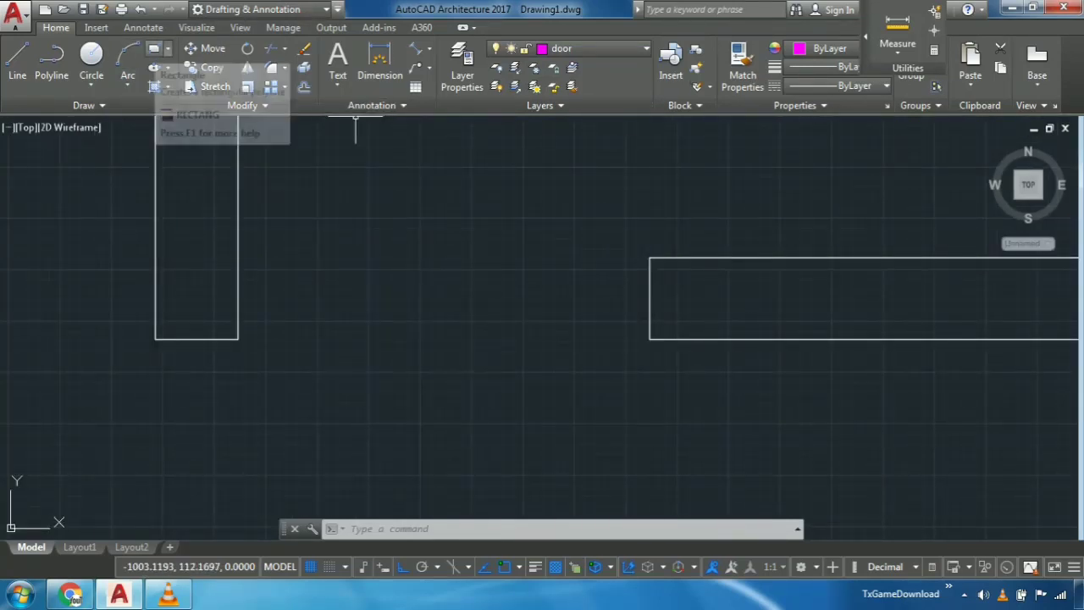
left_click(155, 51)
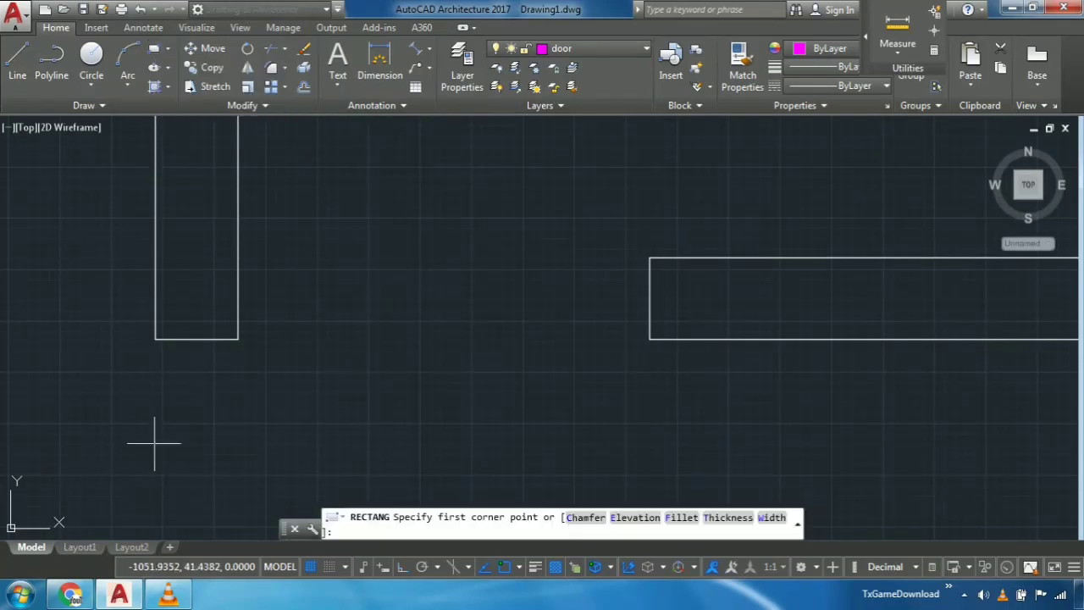
middle_click_drag(155, 441, 661, 302)
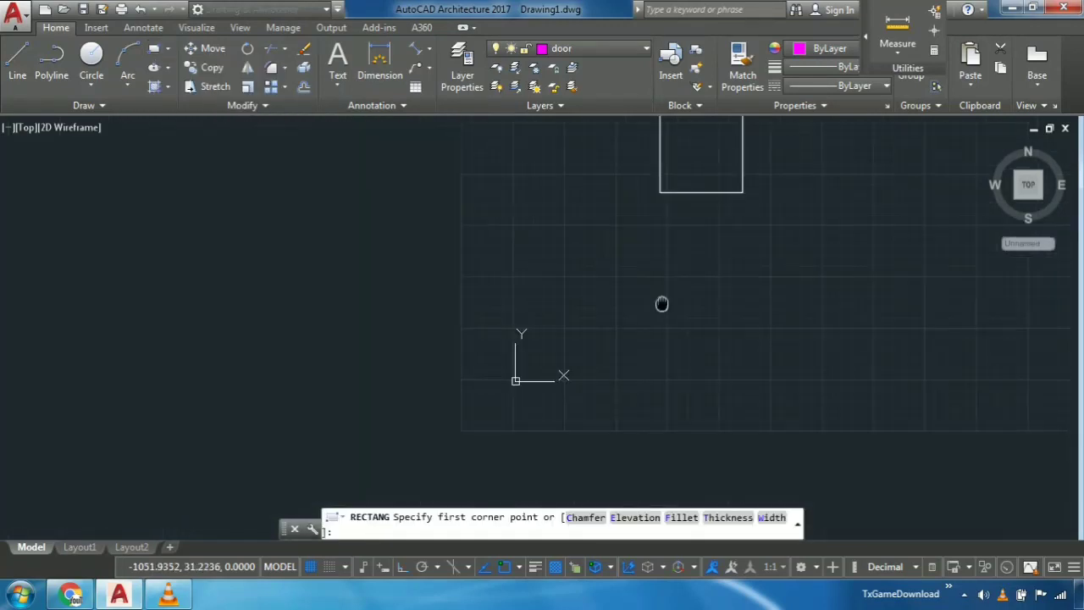
left_click(158, 252)
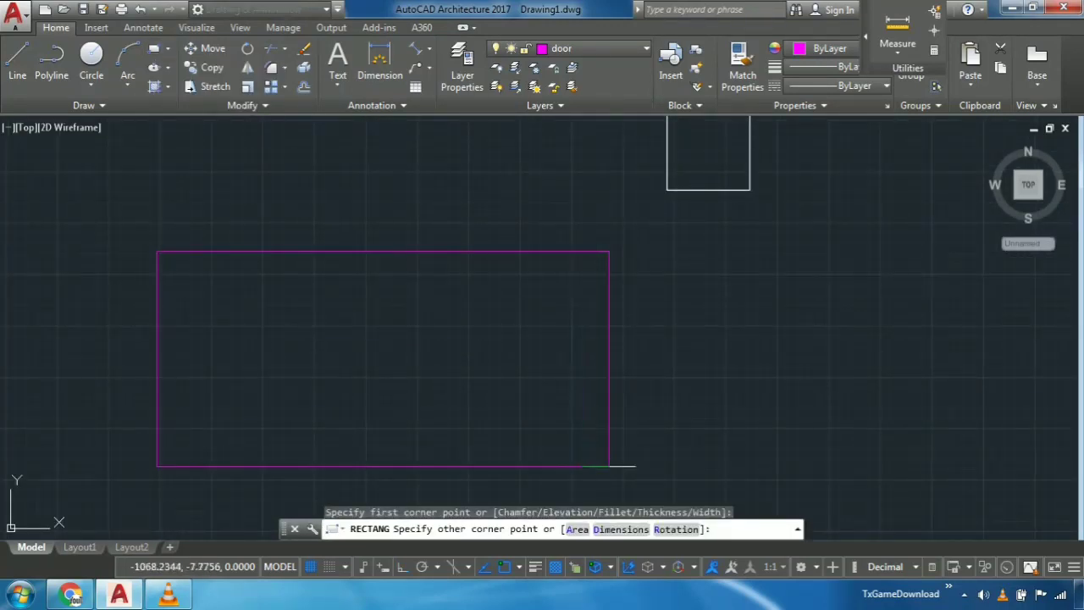
left_click(623, 528)
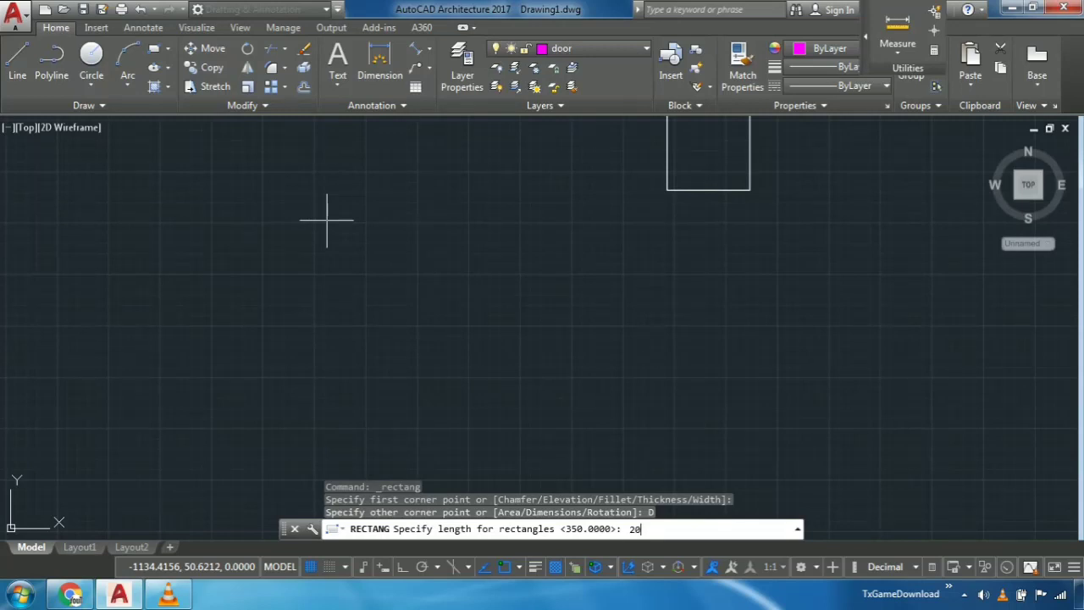
type("20")
key("Return")
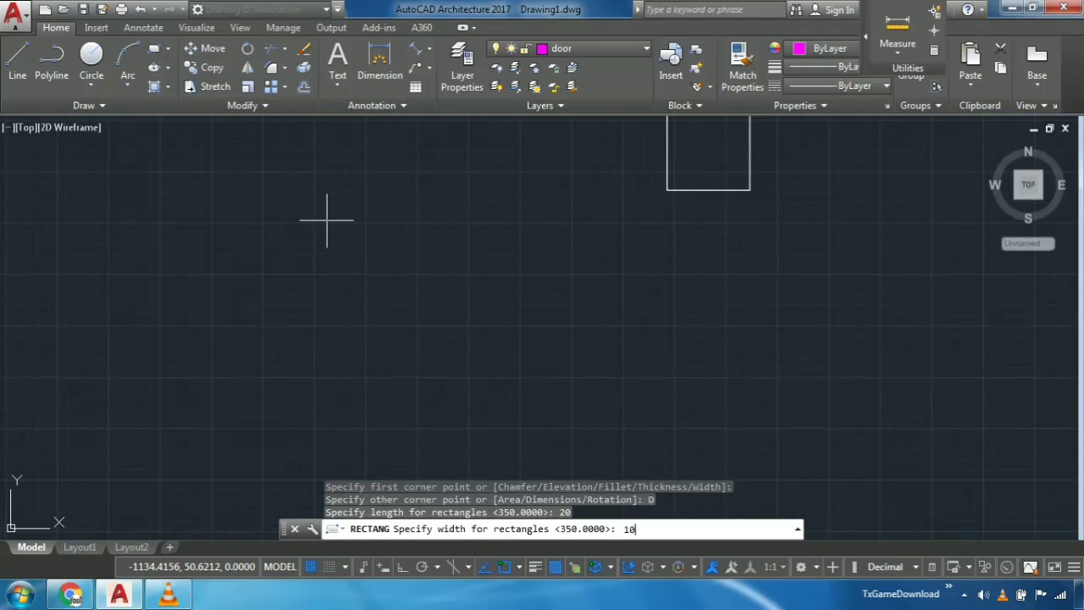
key("Return")
left_click(326, 220)
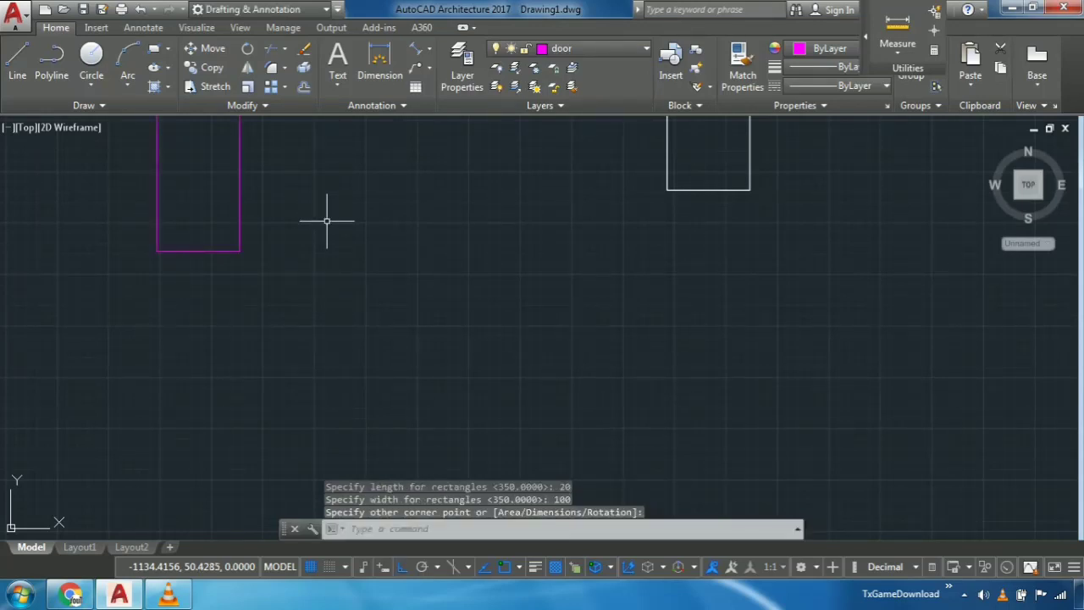
- Rotate the door rectangle clockwise to horizontal about the midpoint of its right long side
scroll(327, 223, "down", 6)
scroll(341, 210, "up", 2)
scroll(341, 210, "up", 2)
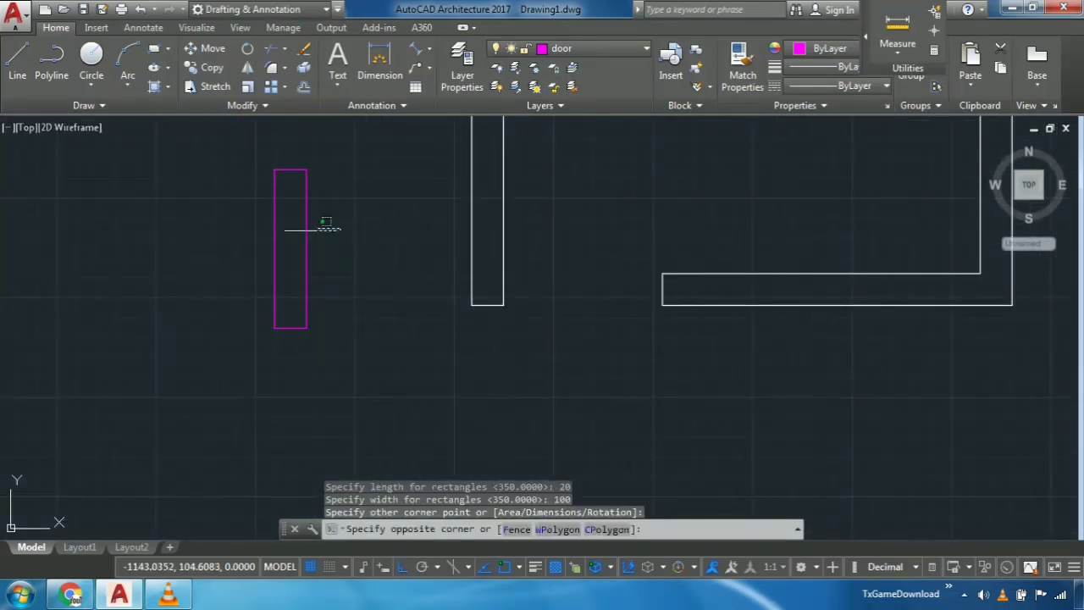
left_click_drag(322, 223, 230, 198)
left_click(247, 49)
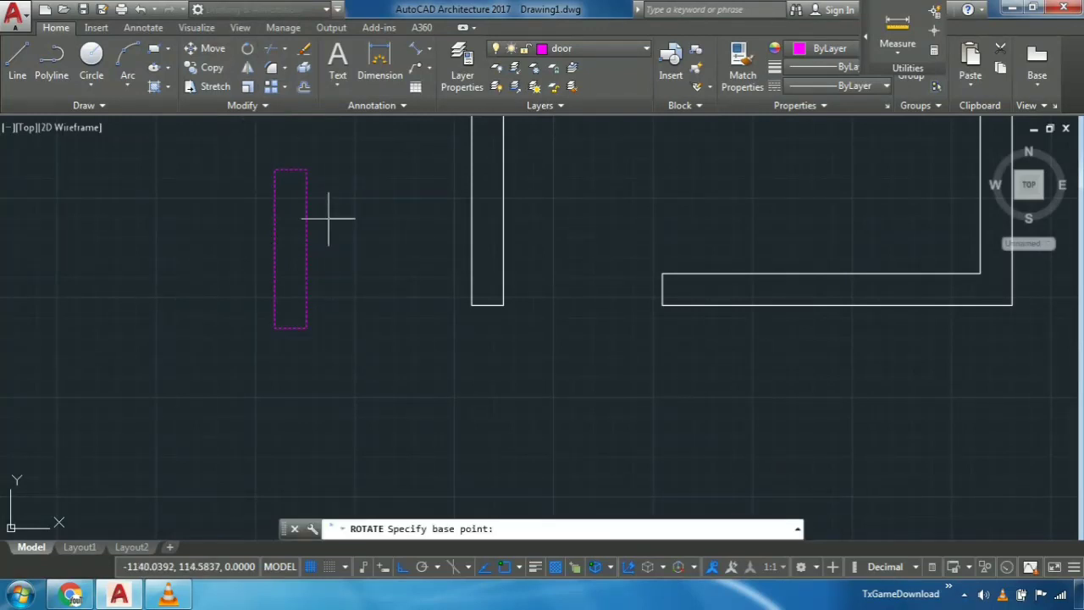
left_click(306, 249)
left_click(329, 288)
- Move the door rectangle by its lower right corner to the doorway's lower right corner, with Ortho off
middle_click_drag(329, 288, 313, 343)
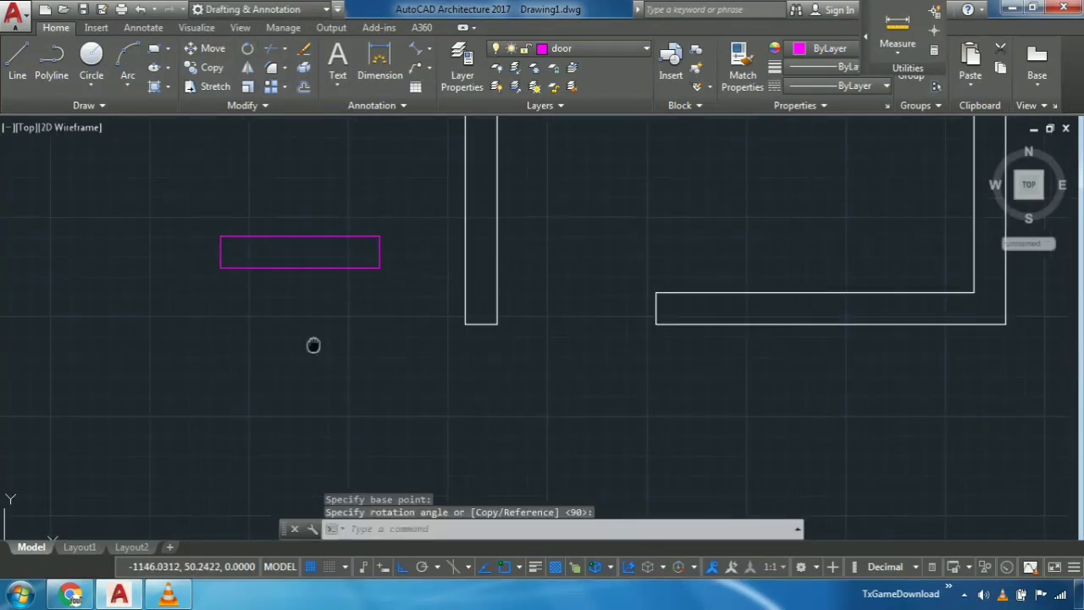
left_click_drag(307, 322, 229, 211)
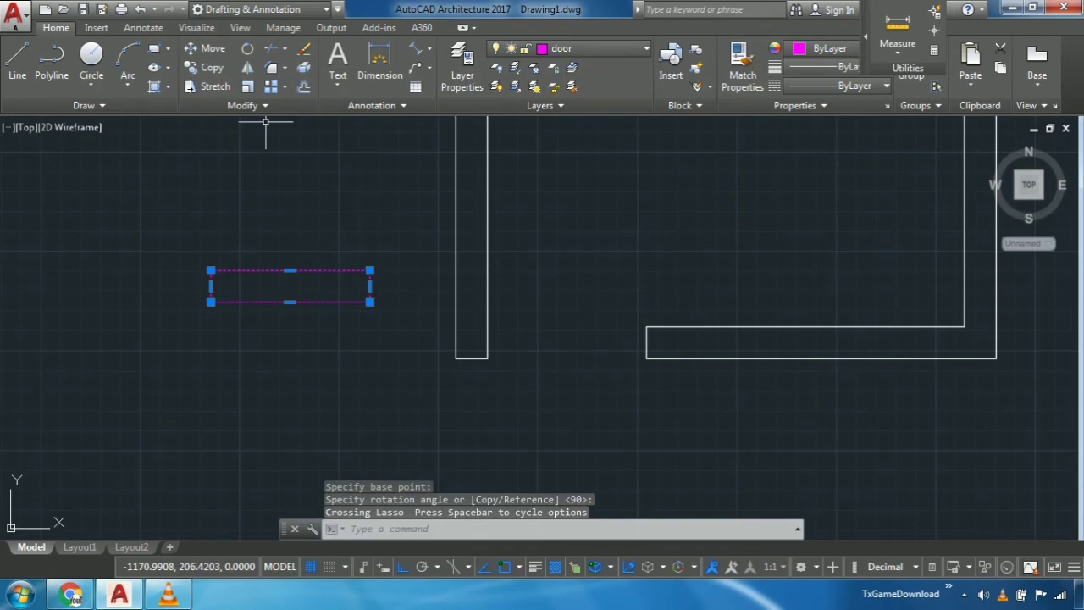
left_click(208, 48)
left_click(369, 301)
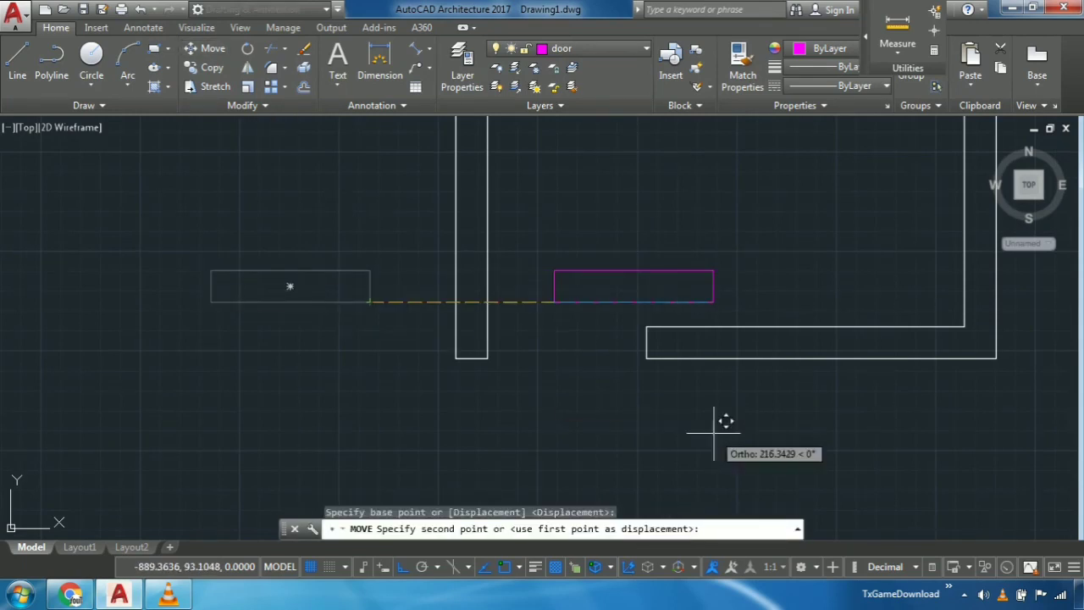
middle_click_drag(721, 421, 641, 368)
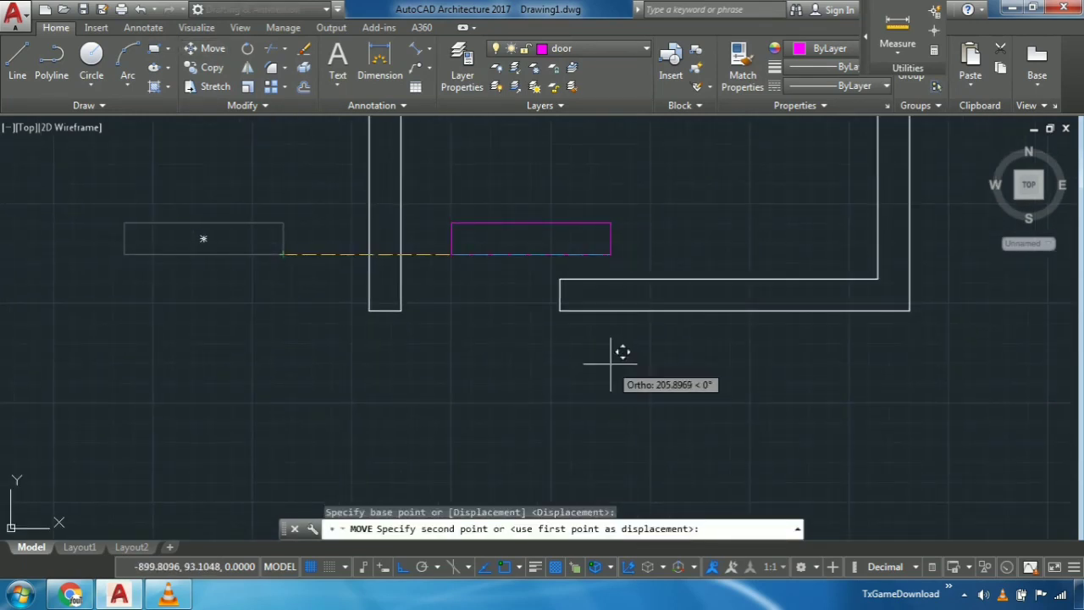
key("F8")
scroll(499, 358, "up", 4)
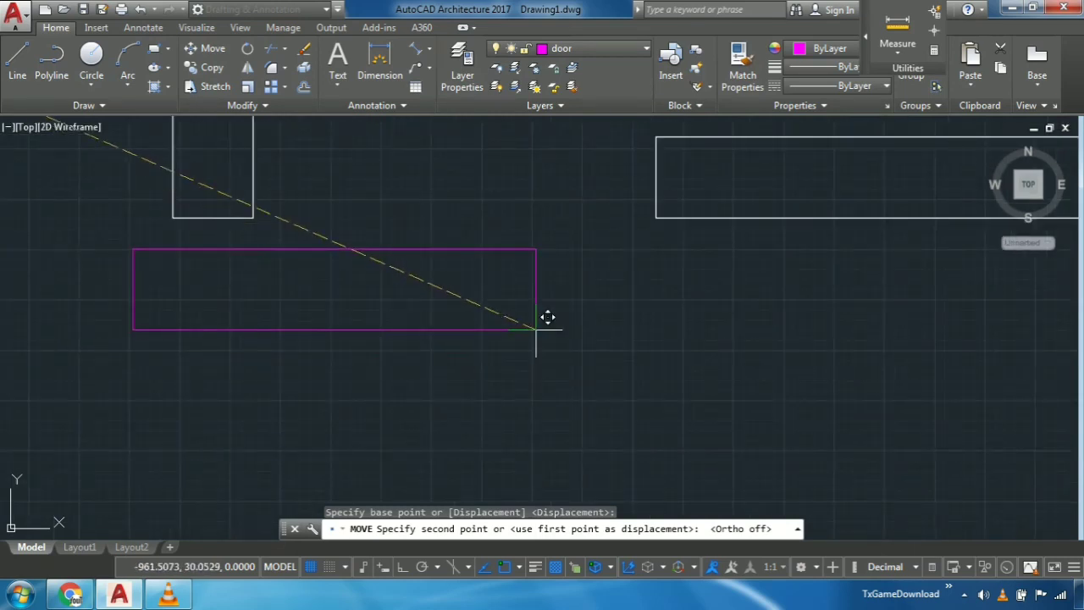
middle_click_drag(548, 317, 470, 399)
scroll(581, 300, "up", 5)
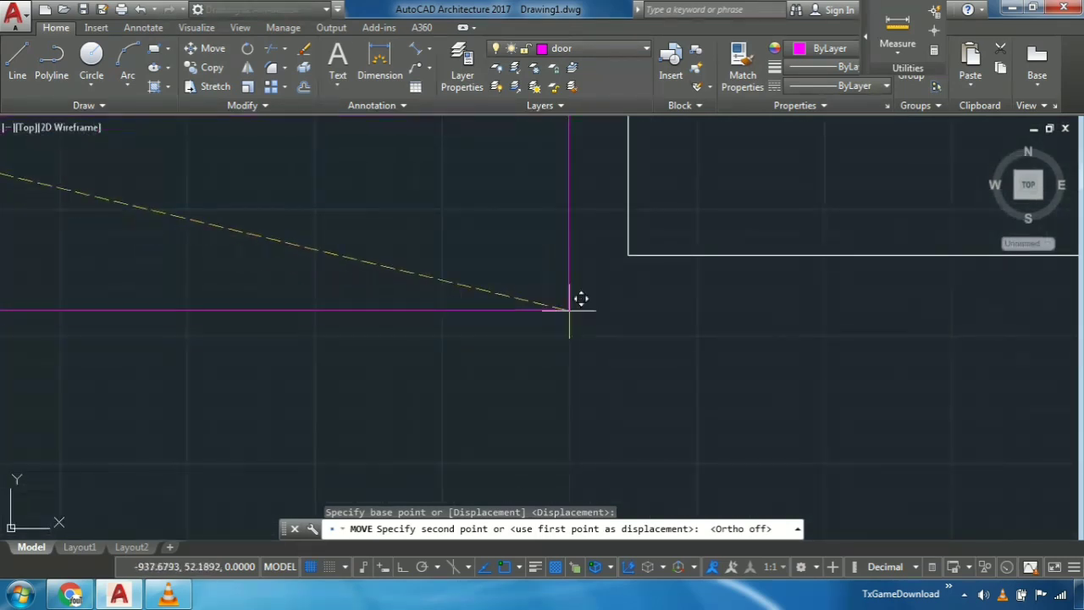
left_click(628, 254)
scroll(656, 345, "down", 3)
middle_click_drag(618, 289, 567, 352)
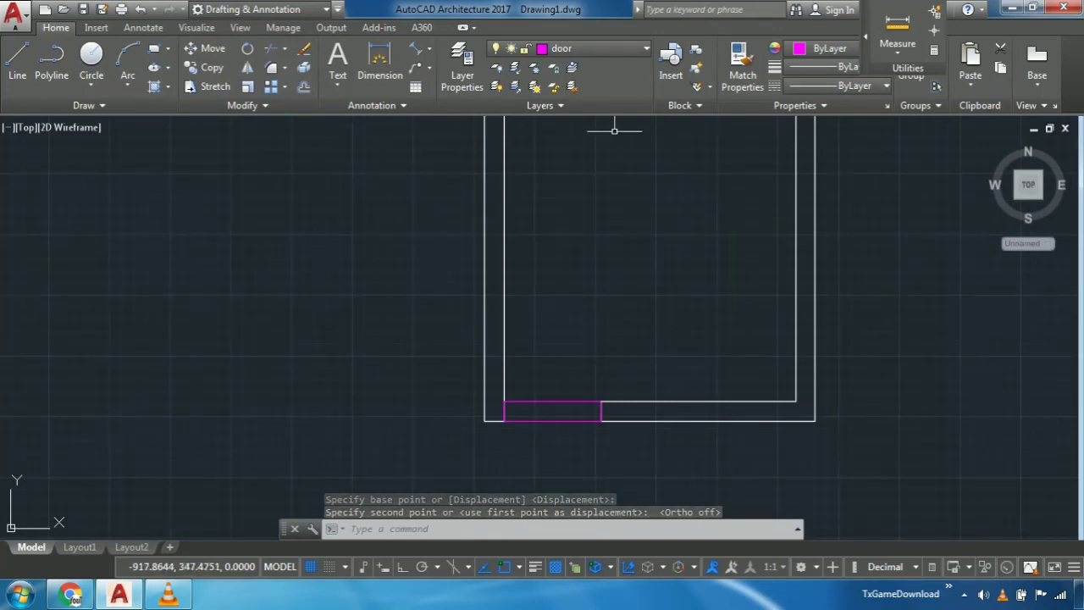
- Make the window layer the current layer
left_click(610, 48)
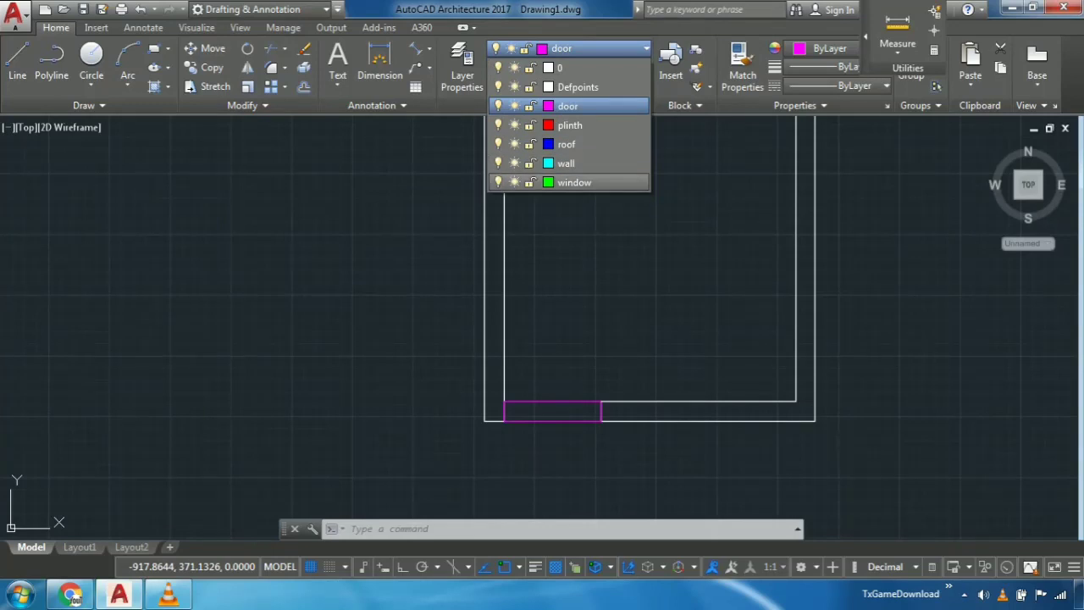
left_click(574, 182)
middle_click_drag(466, 239, 450, 228)
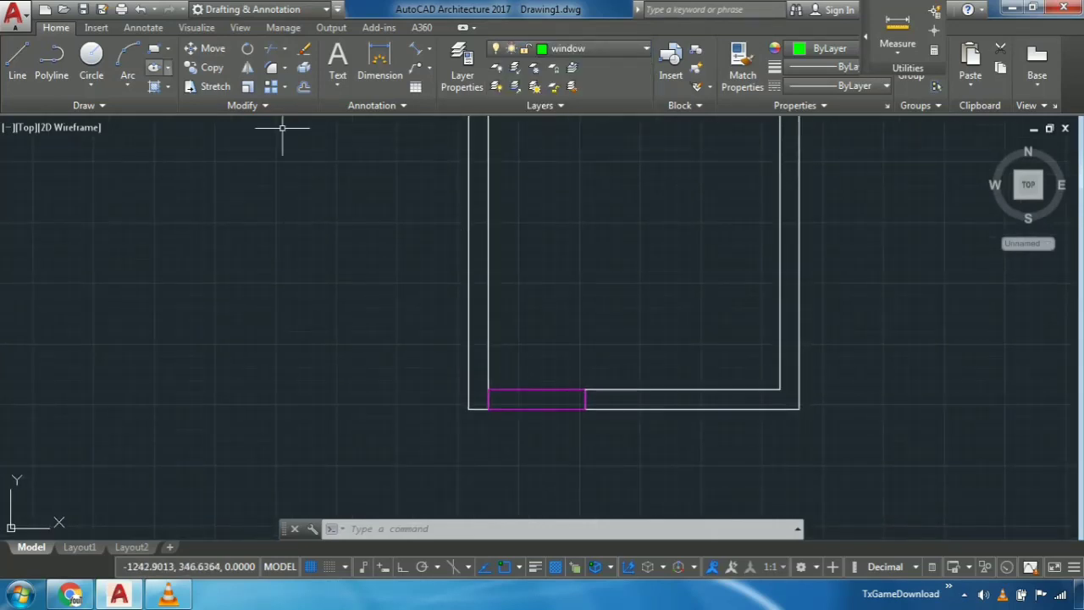
- Draw a rectangle with length 20 and width 120 in the empty space left of the room
left_click(154, 48)
left_click(182, 283)
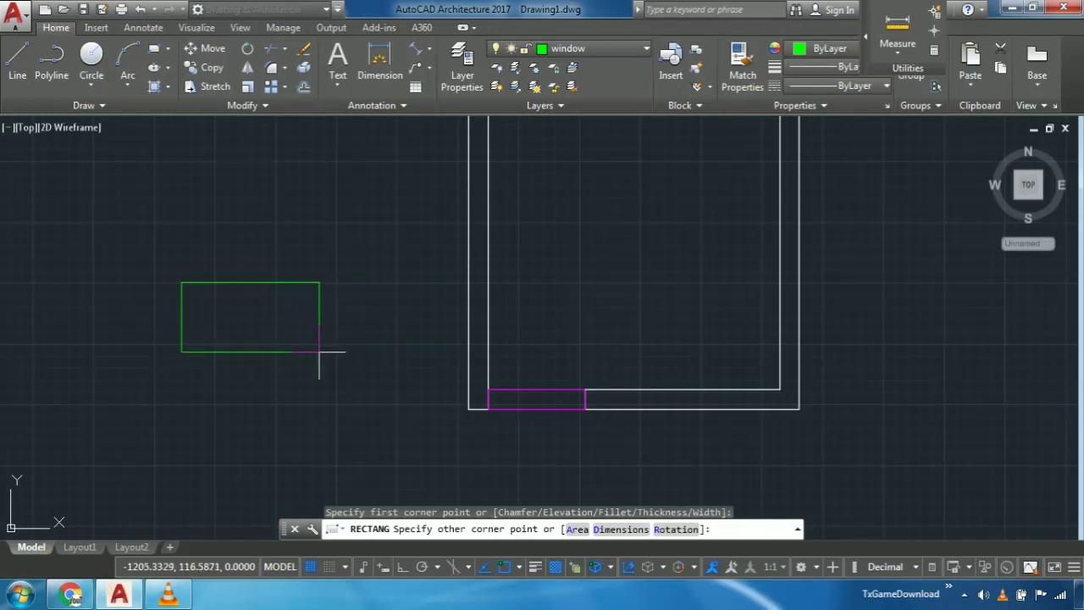
type("D")
key("Return")
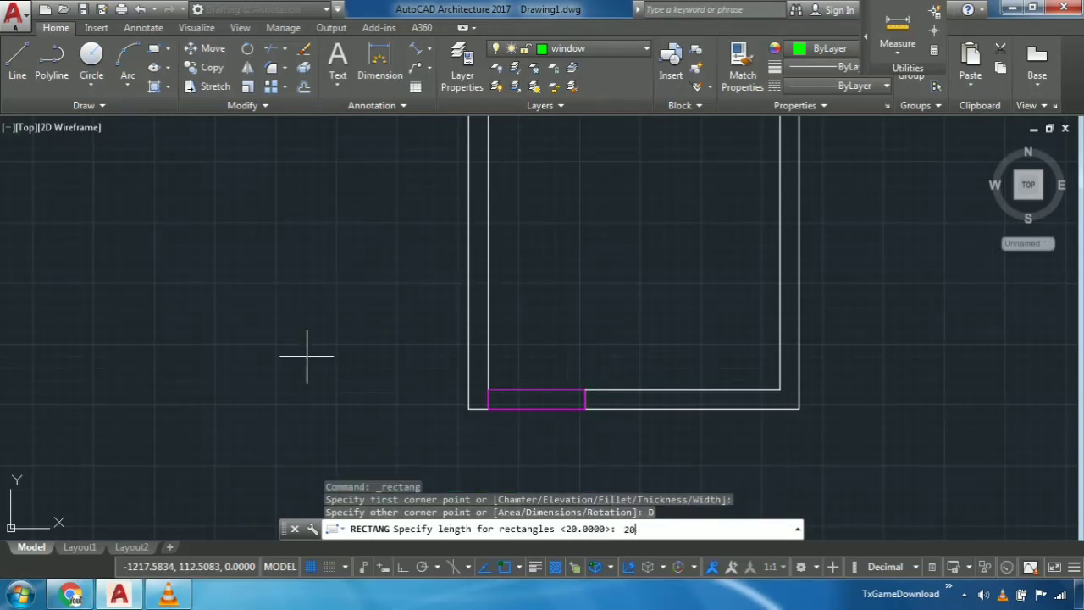
type("20")
key("Return")
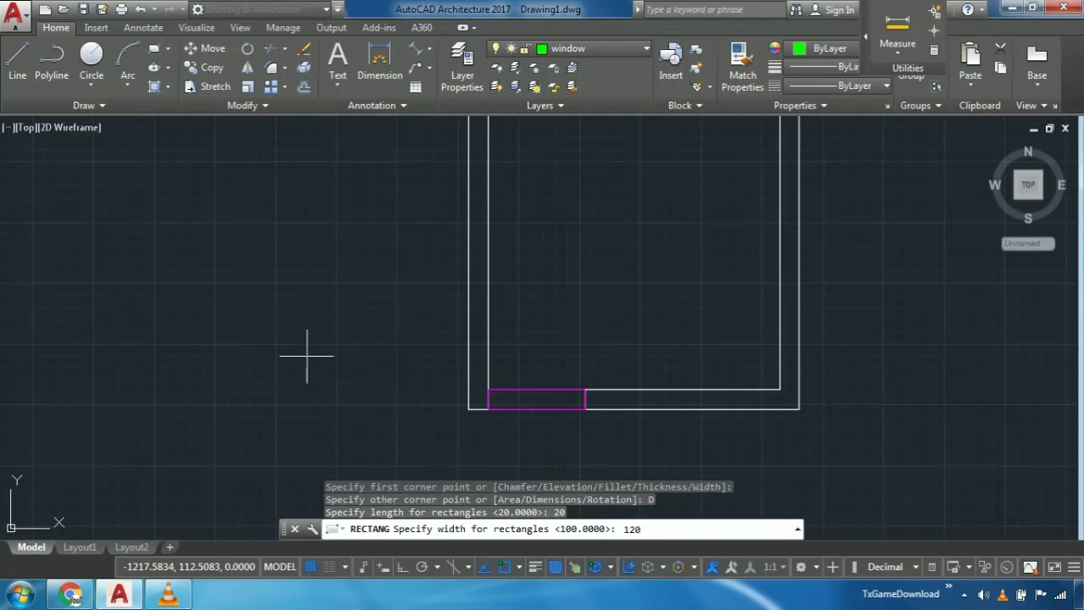
key("Return")
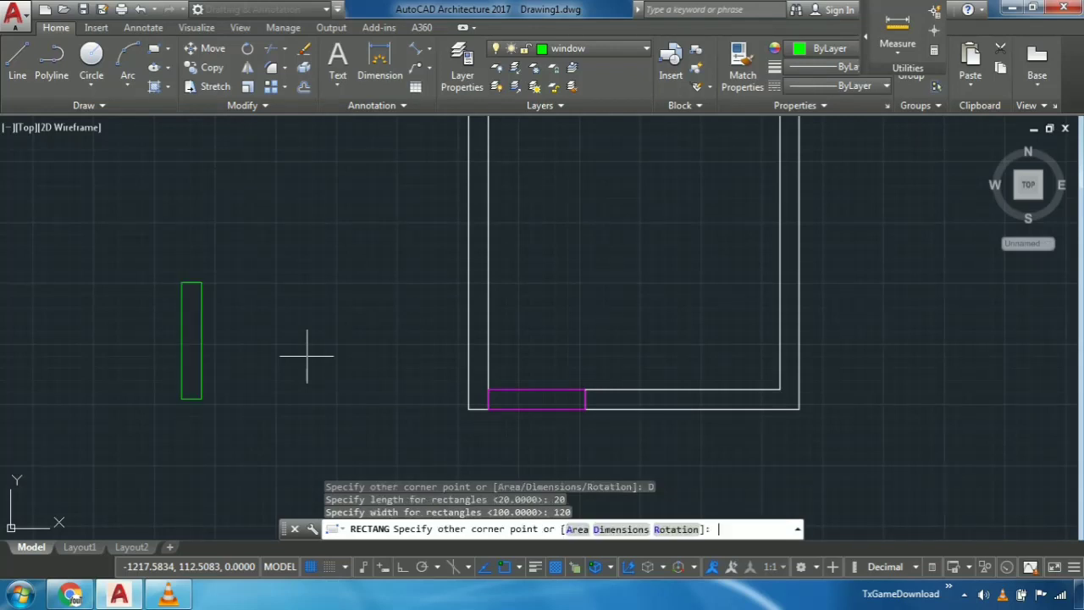
left_click(335, 371)
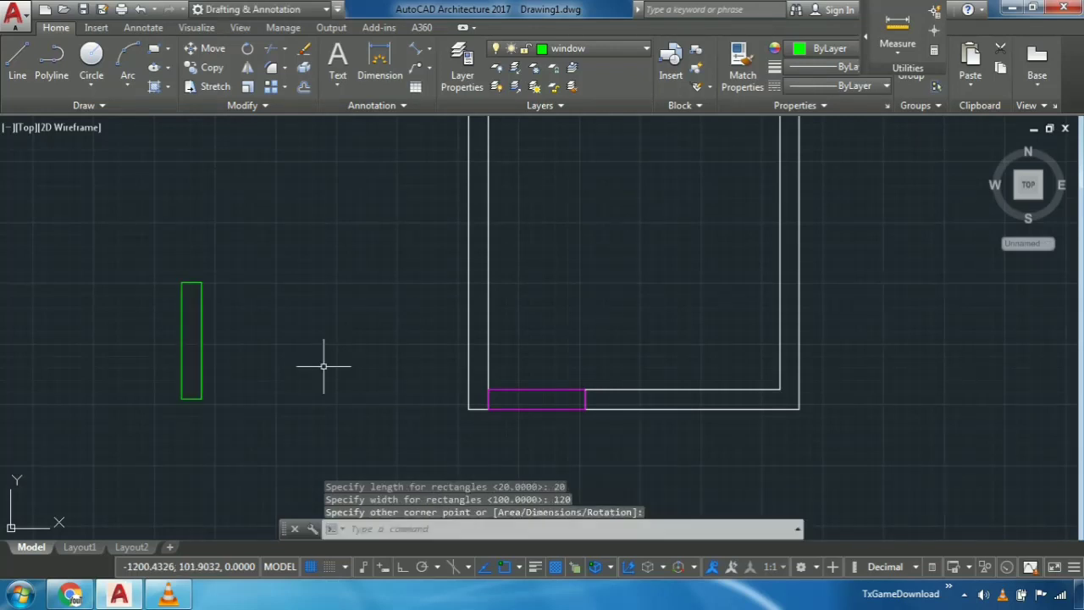
- Move the window rectangle by the midpoint of its right long side onto the inner line of the left wall
left_click(237, 338)
left_click(109, 296)
middle_click_drag(254, 290, 314, 259)
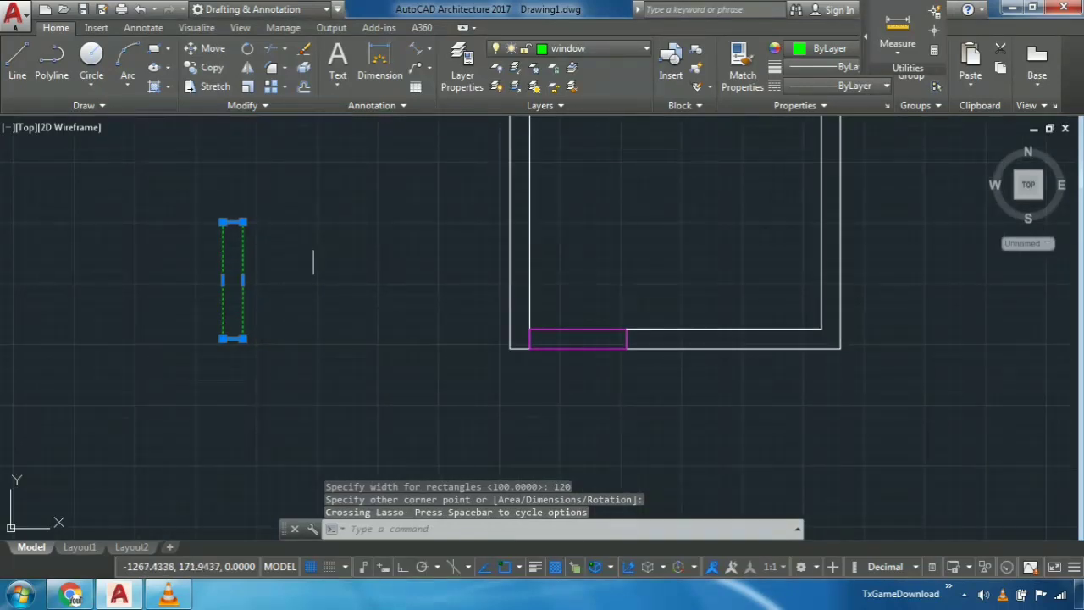
mouse_move(339, 218)
middle_mouse_down()
mouse_move(327, 266)
mouse_move(316, 237)
middle_mouse_up()
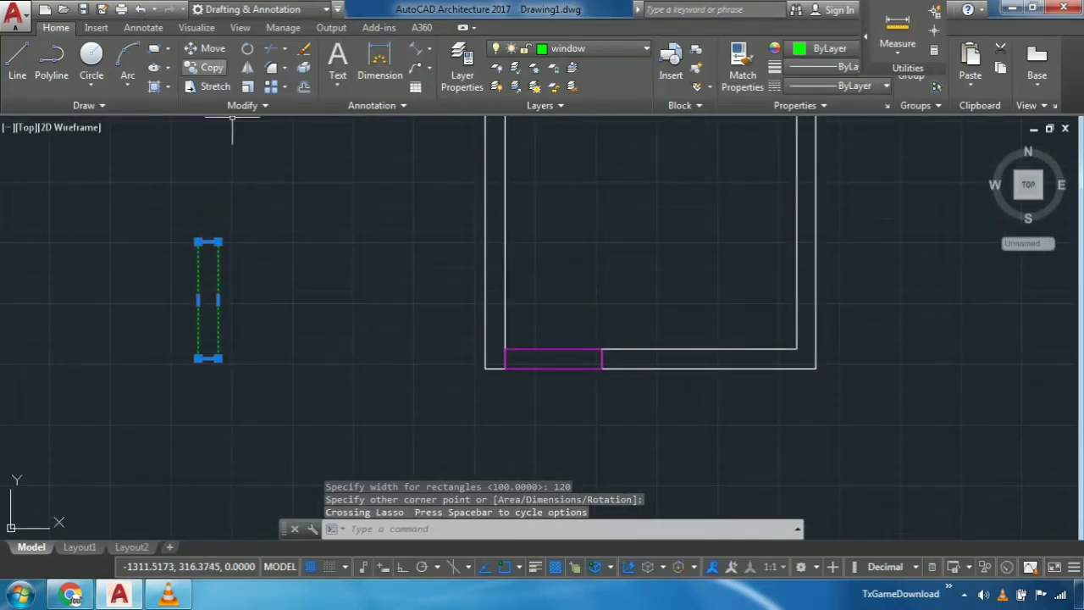
left_click(208, 49)
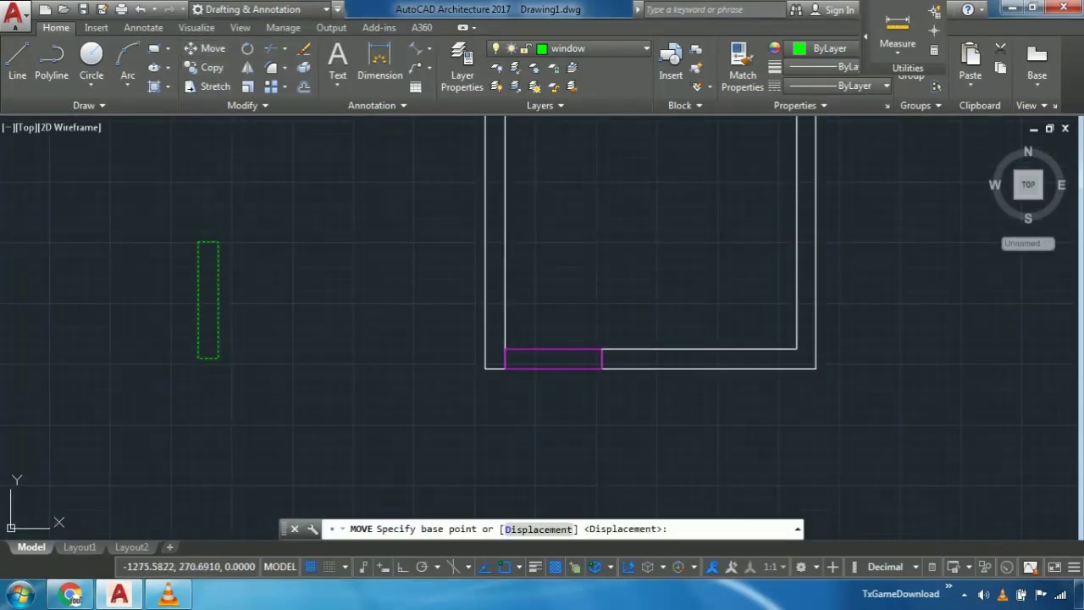
left_click(217, 300)
middle_click_drag(416, 281, 413, 248)
scroll(382, 349, "up", 2)
left_click(471, 228)
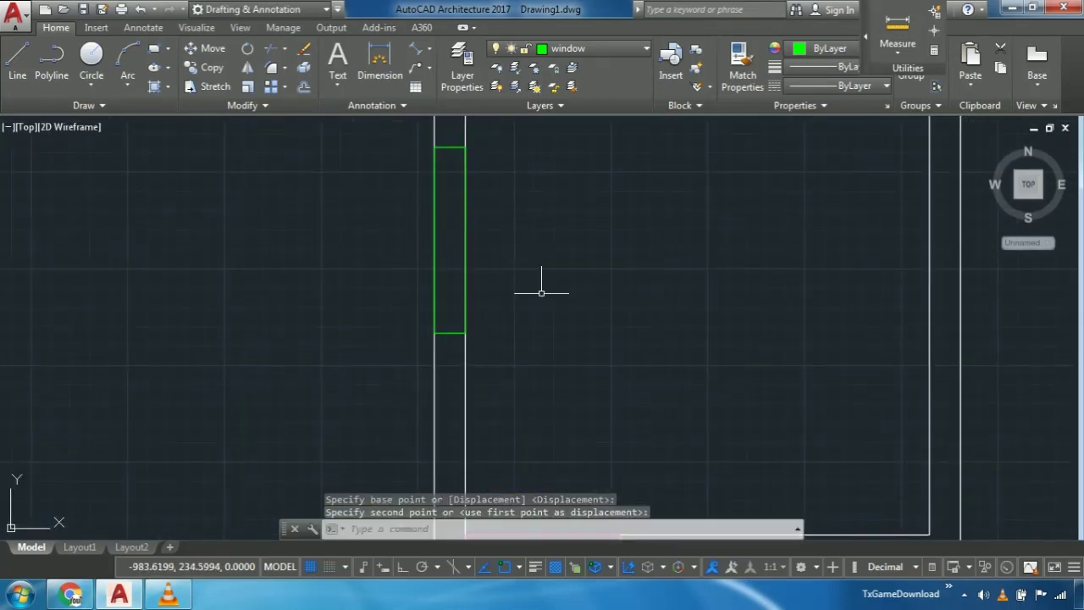
scroll(439, 348, "up", 4)
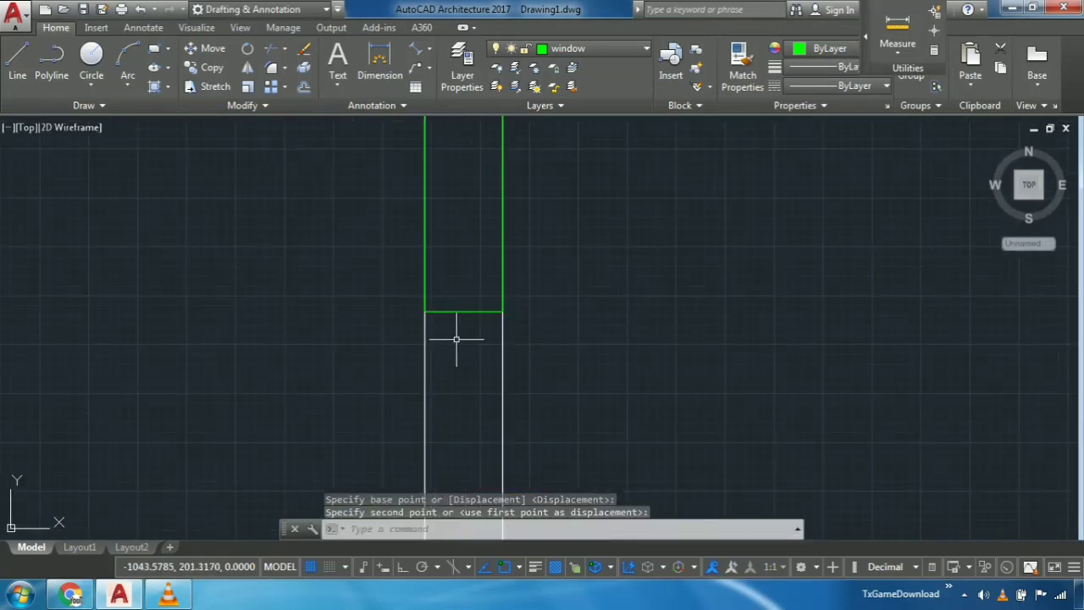
left_click_drag(458, 340, 416, 272)
left_click(416, 262)
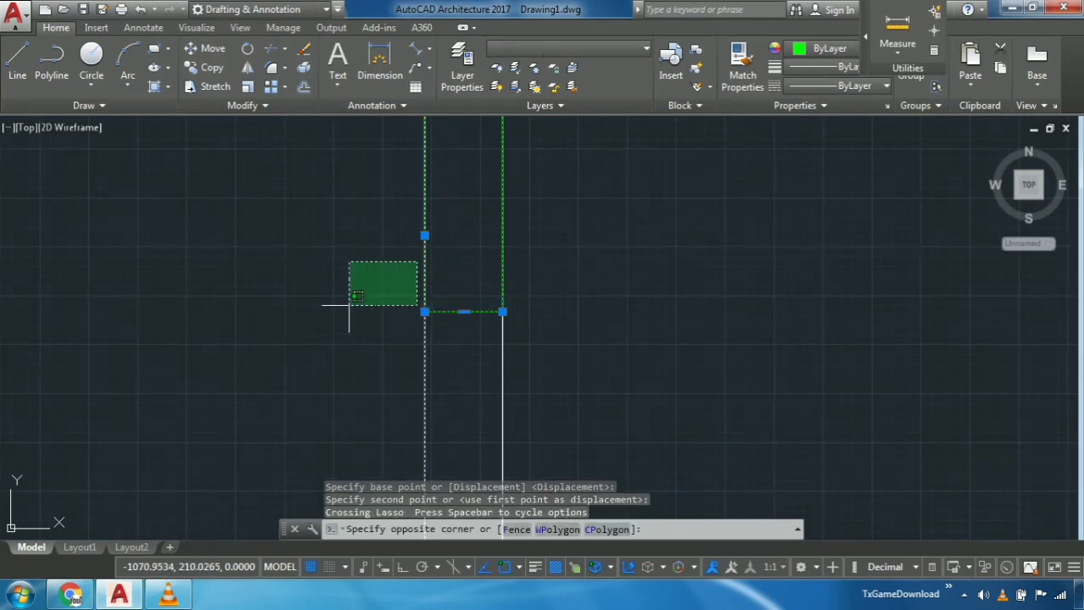
key("Escape")
key("Escape")
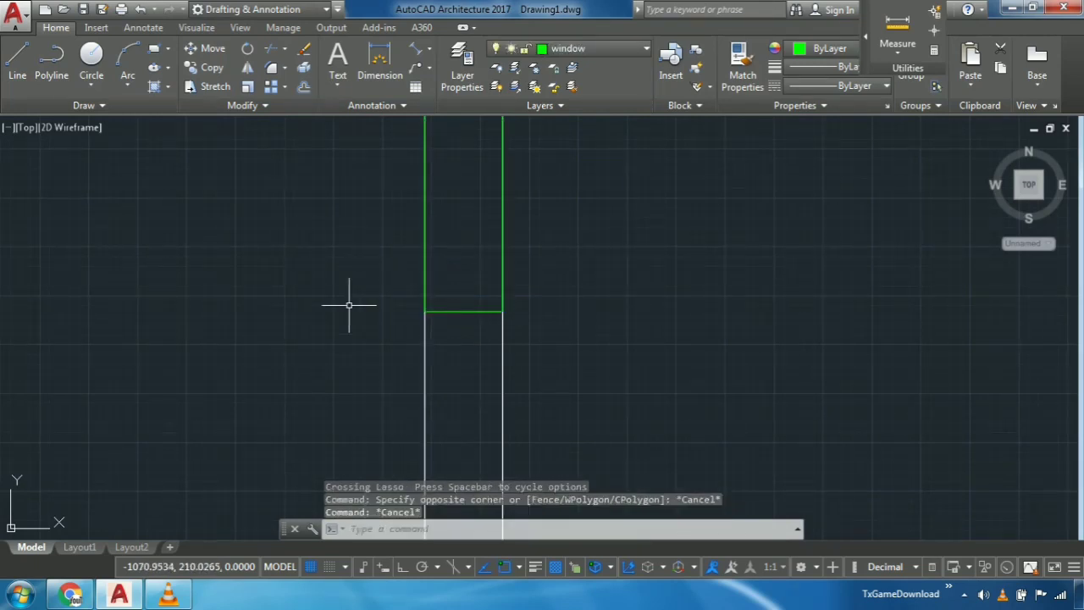
- Copy the left wall's window horizontally into the right wall, using the midpoint of its right long side and Ortho on
scroll(454, 326, "up", 2)
middle_click_drag(479, 331, 484, 370)
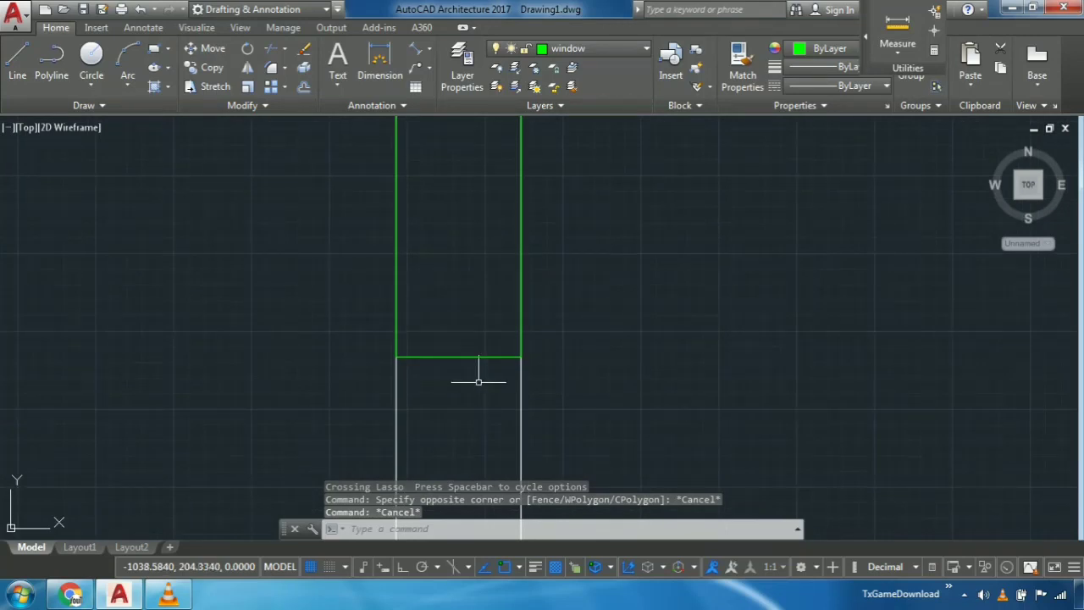
left_click_drag(484, 370, 471, 326)
scroll(471, 326, "down", 8)
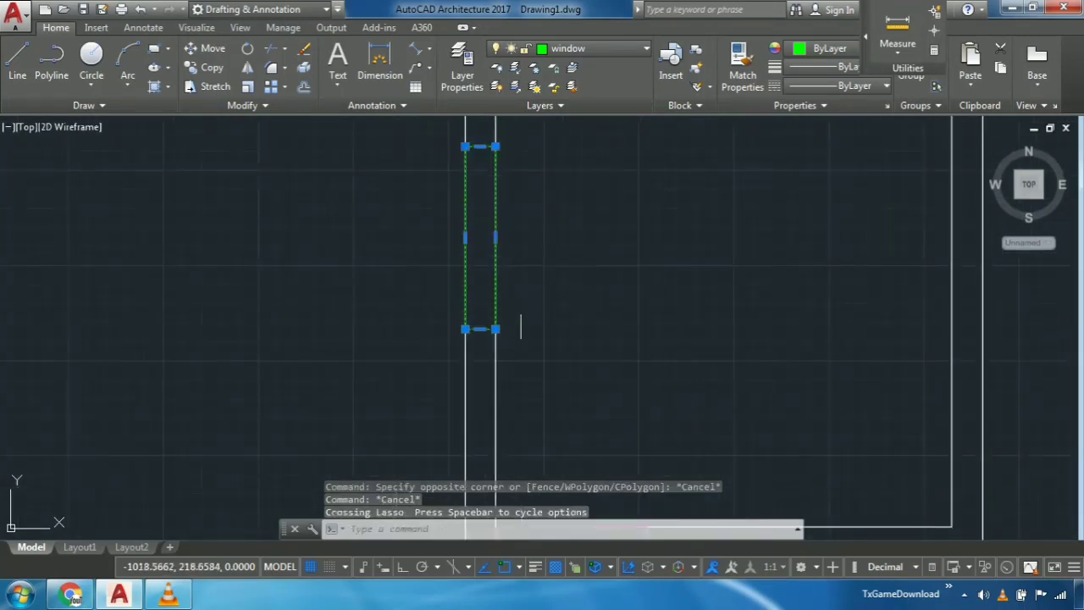
middle_click_drag(539, 297, 510, 282)
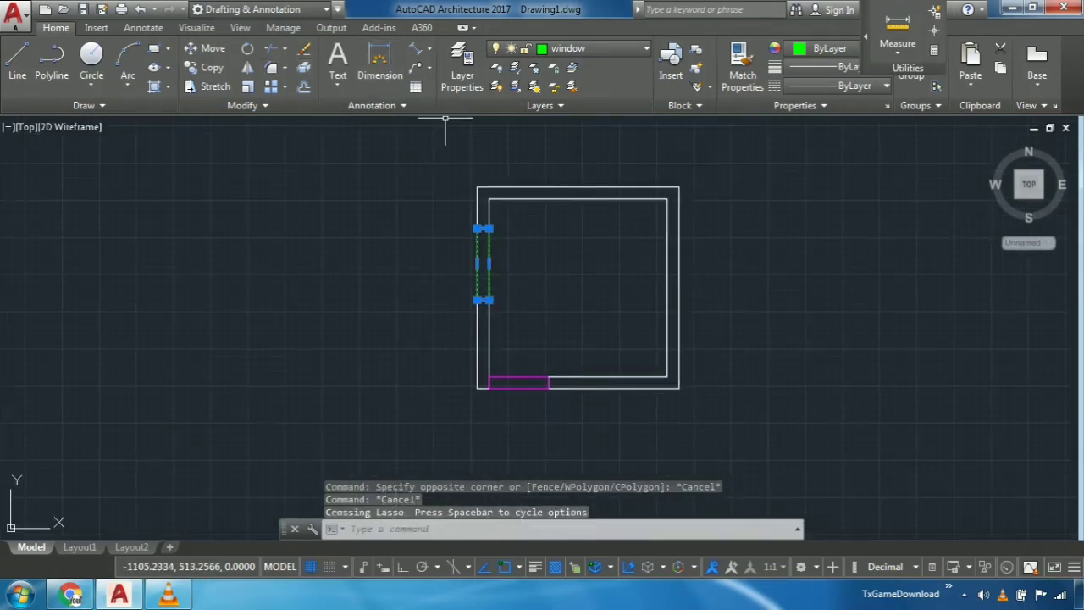
left_click(212, 66)
scroll(482, 261, "up", 4)
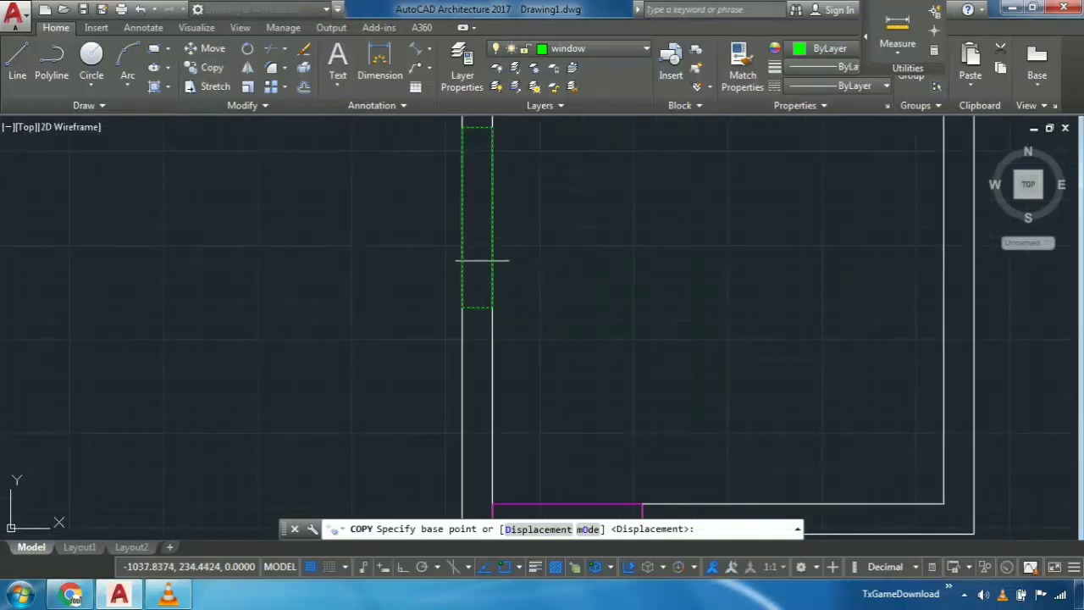
left_click(477, 218)
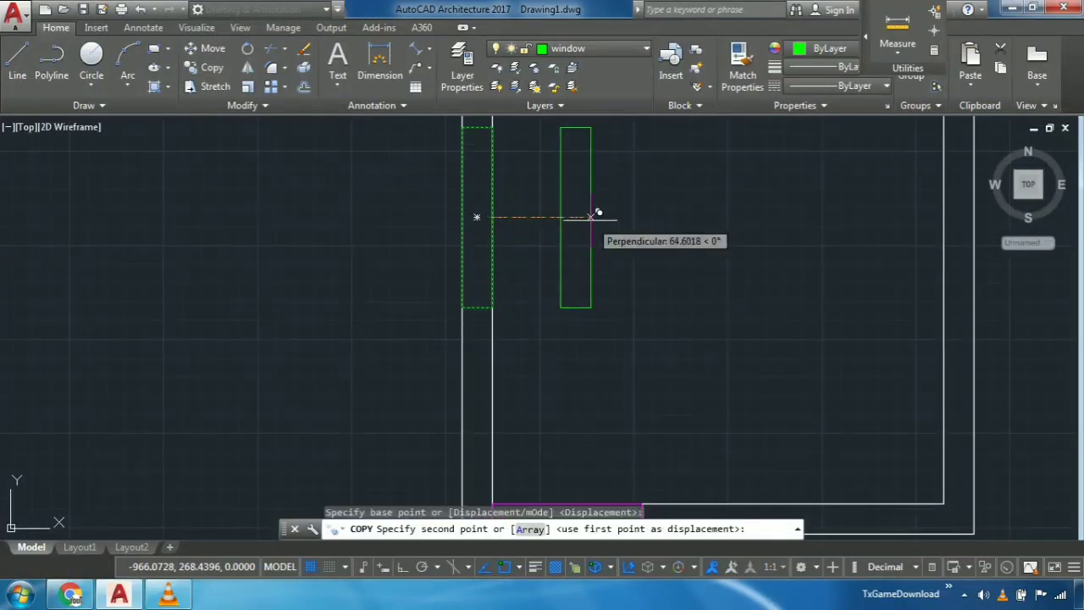
middle_click_drag(721, 237, 390, 213)
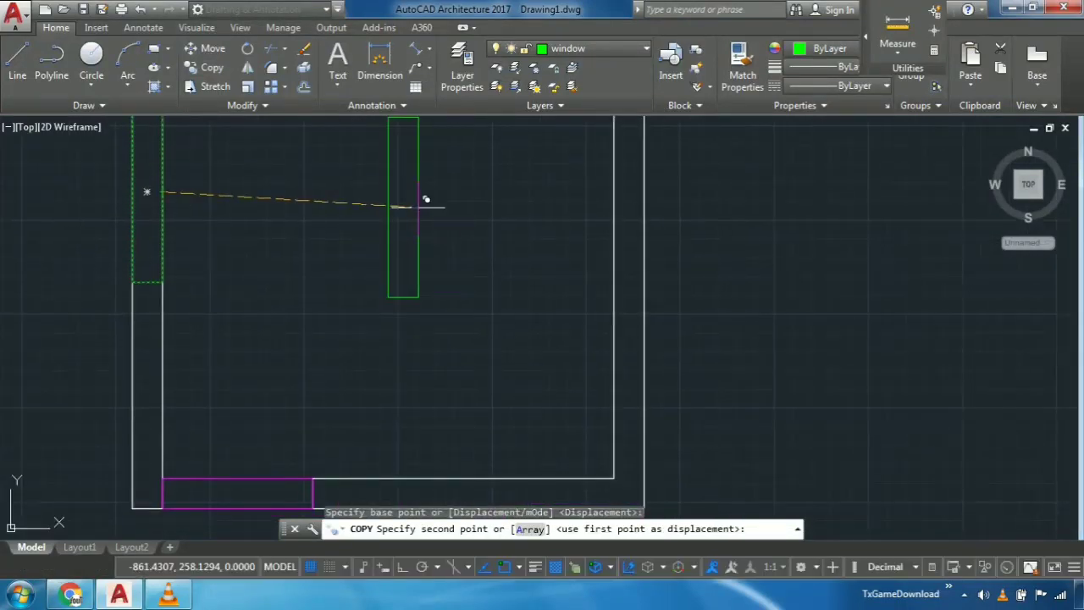
key("F8")
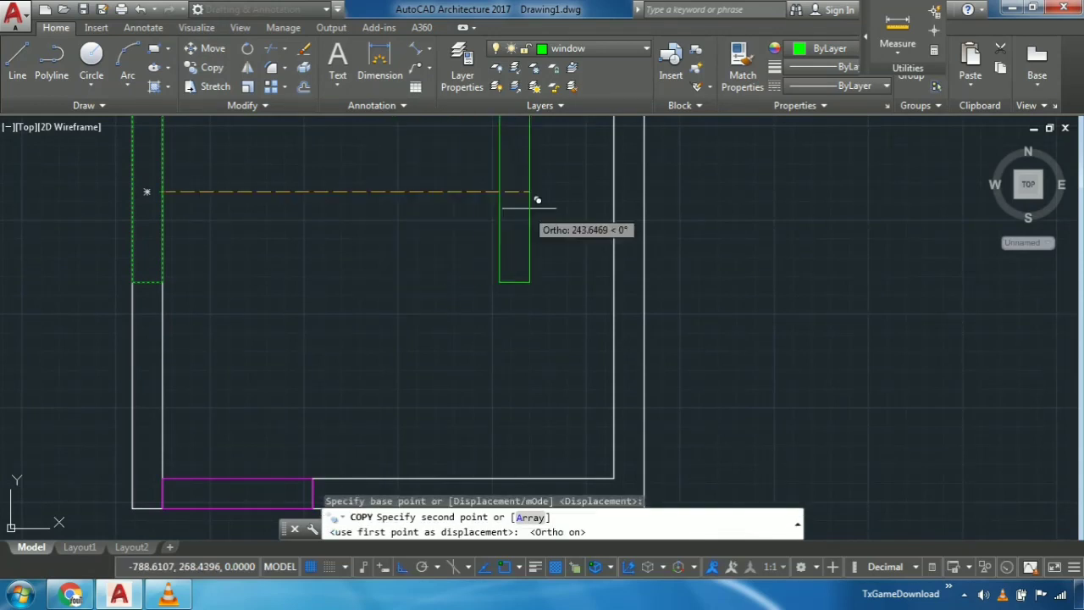
scroll(537, 199, "up", 2)
left_click(708, 179)
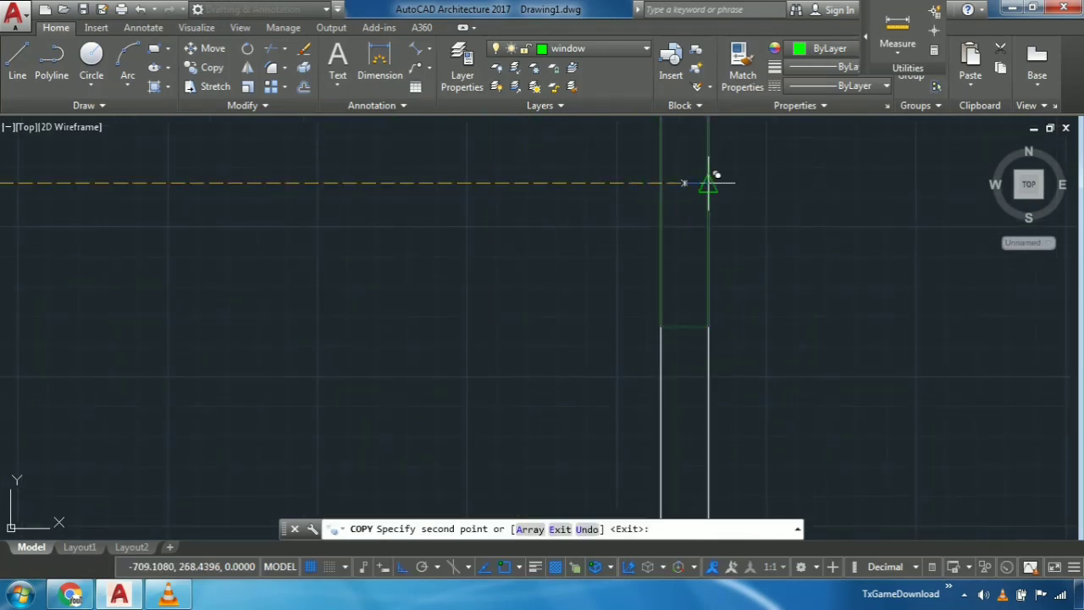
key("Escape")
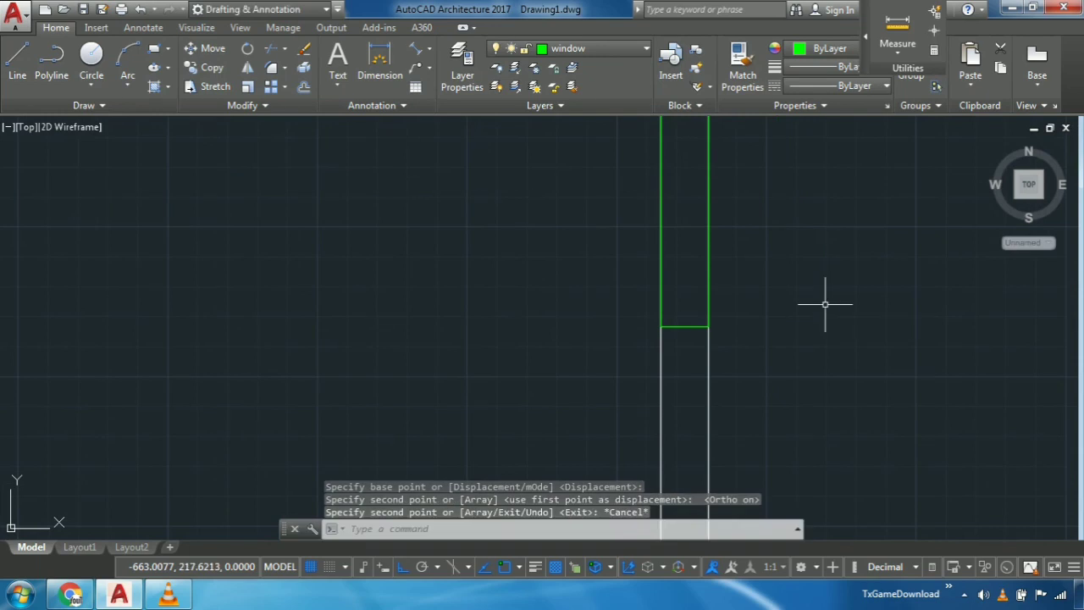
- Copy the left wall's window horizontally into the empty space left of the room, using the midpoint of its left long side as base point
scroll(232, 216, "down", 4)
scroll(247, 240, "down", 4)
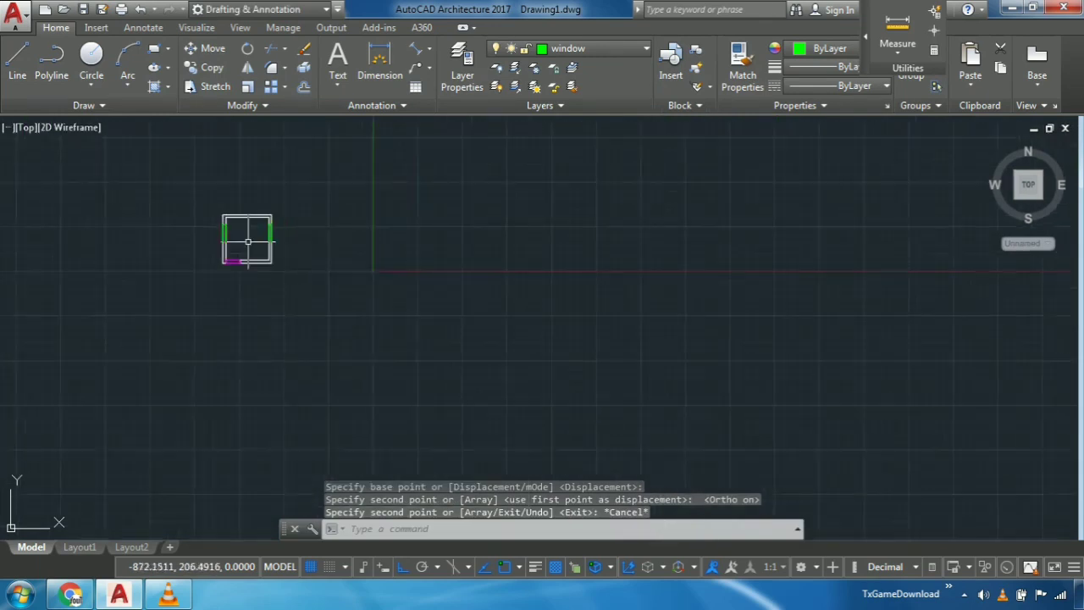
middle_click_drag(246, 240, 320, 247)
scroll(319, 247, "up", 6)
scroll(254, 254, "up", 4)
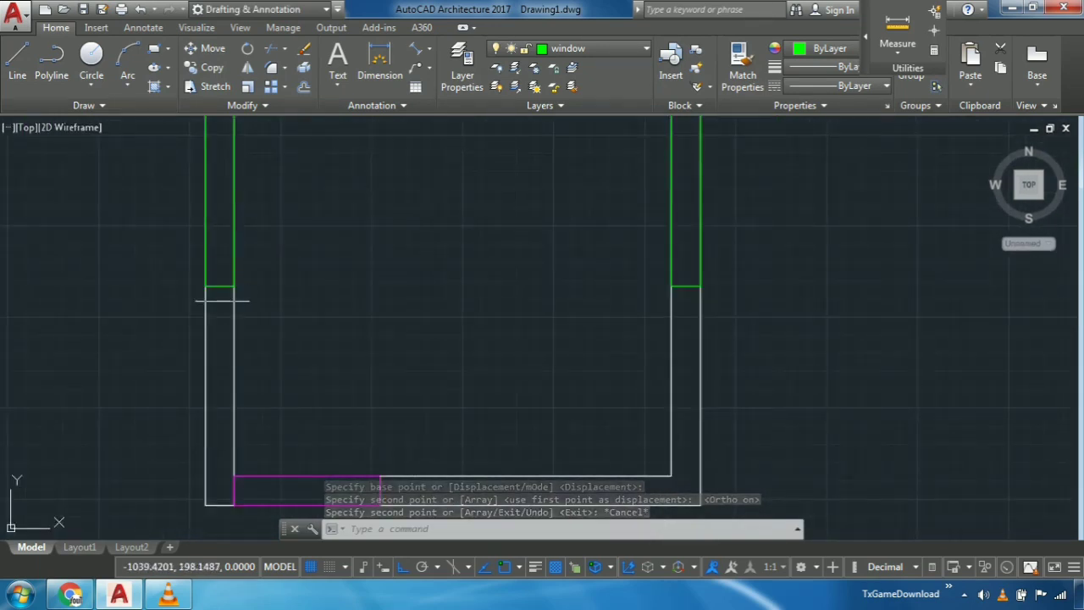
left_click_drag(212, 296, 220, 272)
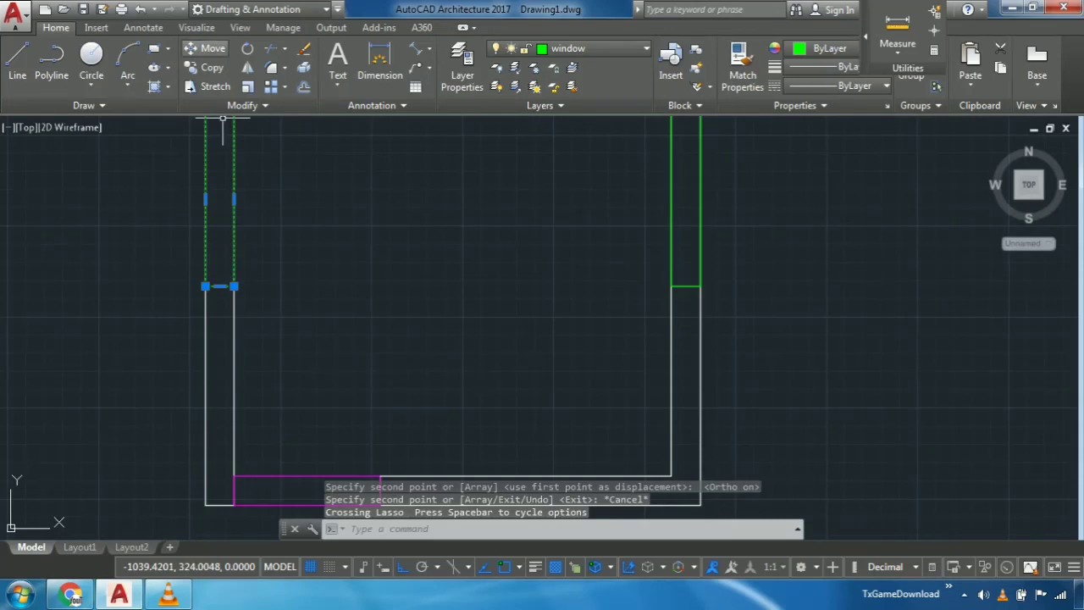
left_click(212, 68)
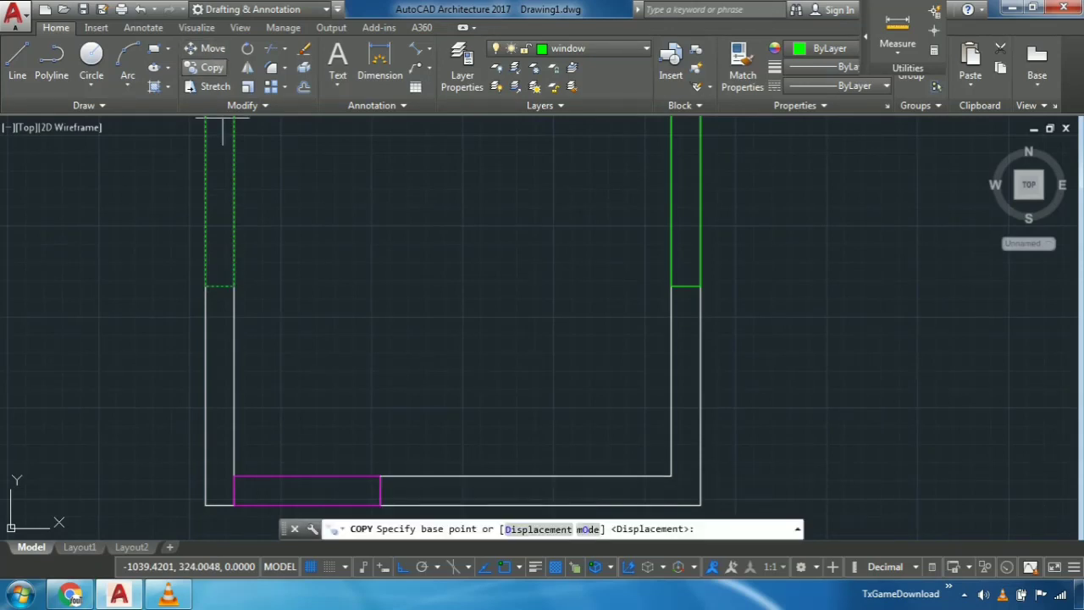
left_click(205, 199)
middle_click_drag(38, 254, 724, 307)
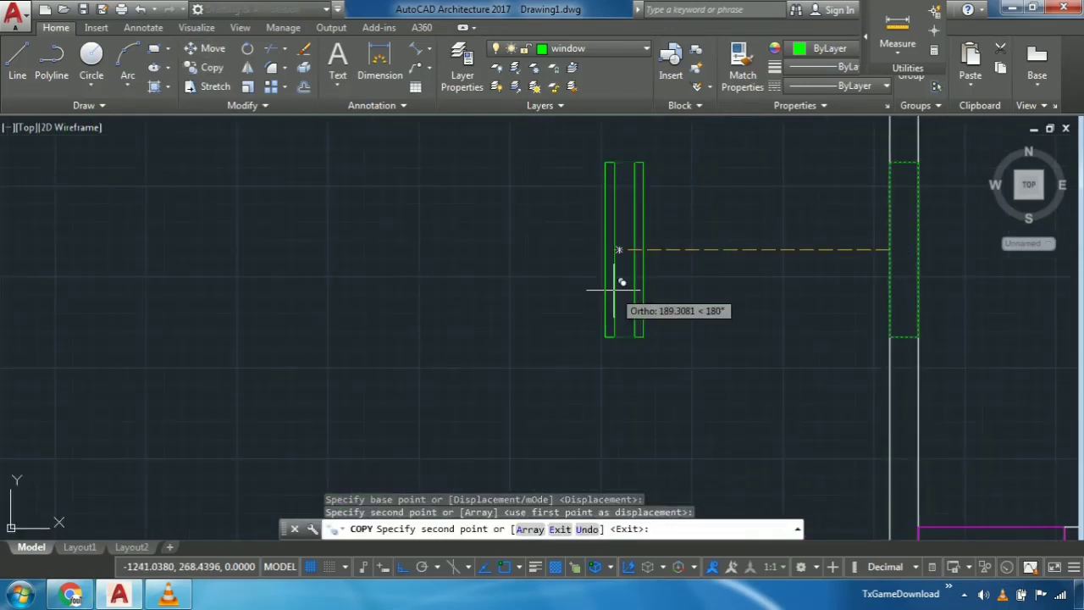
key("Escape")
- Rotate the copied window left of the room to horizontal about the midpoint of its right long side
scroll(613, 290, "down", 5)
scroll(617, 303, "up", 6)
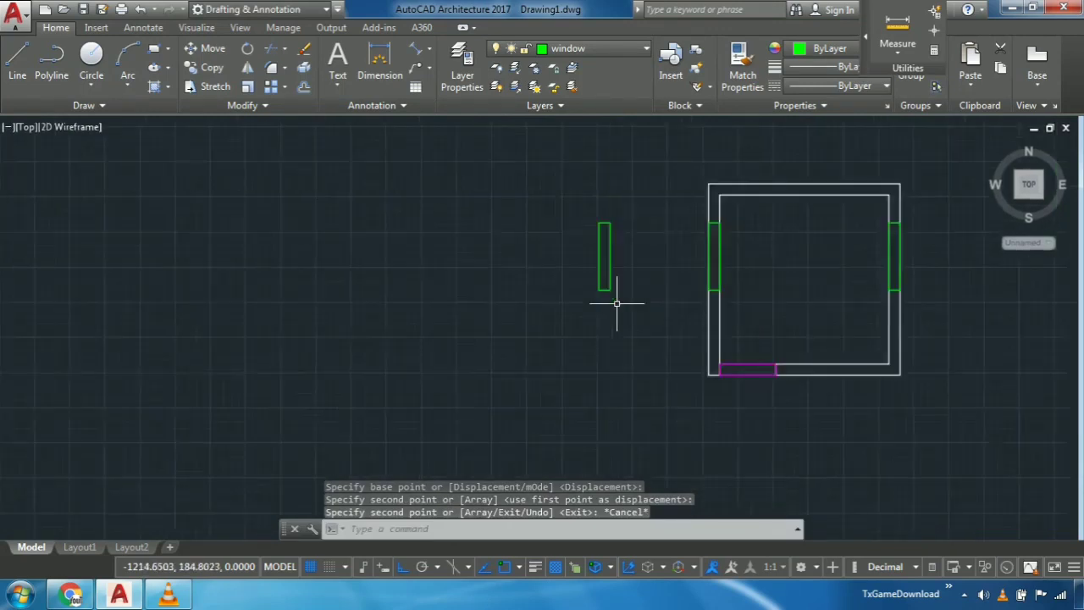
left_click_drag(627, 271, 498, 220)
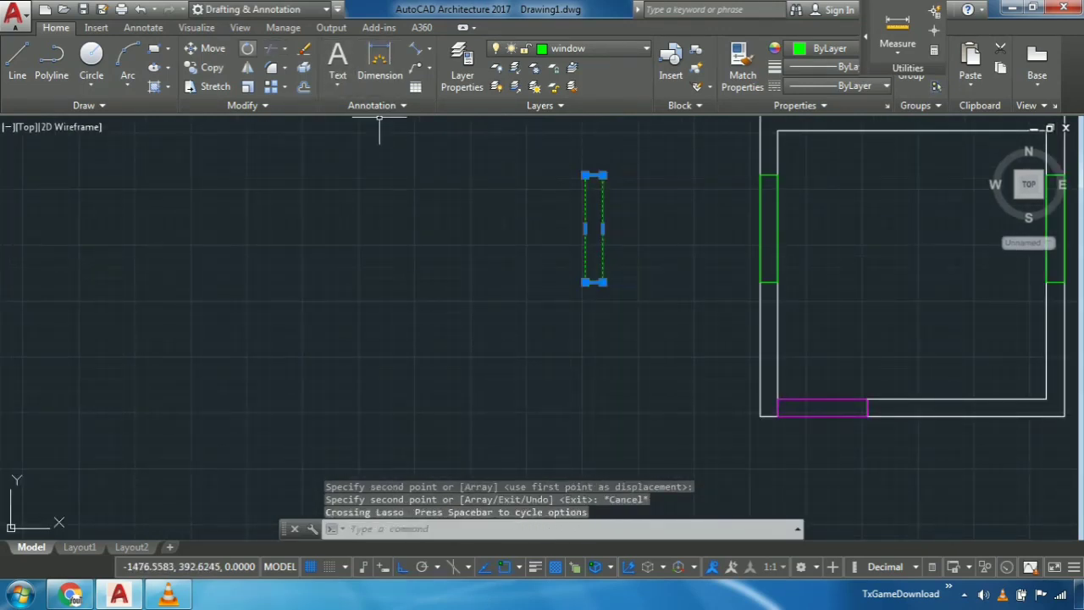
left_click(247, 48)
left_click(602, 228)
left_click(622, 269)
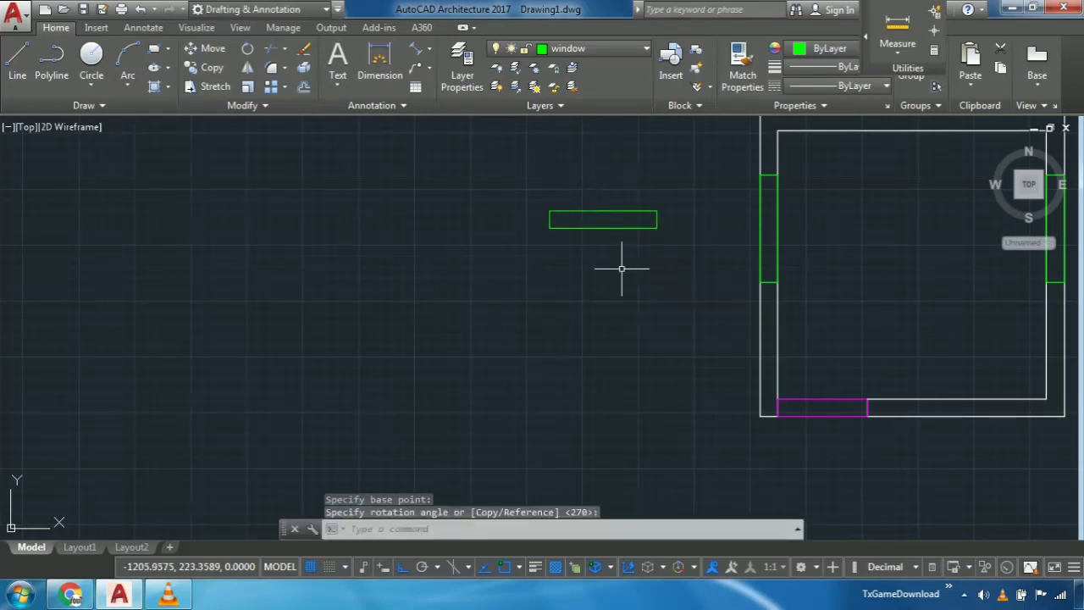
- Copy the horizontal window by a point on its lower long side onto the top wall's inner line near the right corner, with Ortho off
middle_click_drag(647, 284, 623, 313)
left_click(597, 278)
left_click(569, 208)
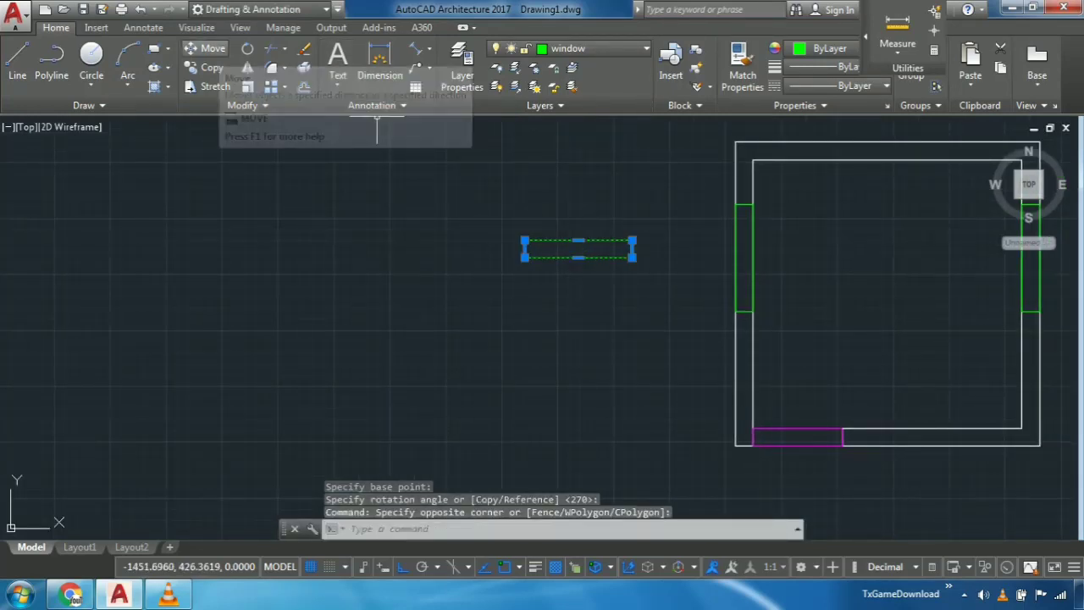
left_click(207, 67)
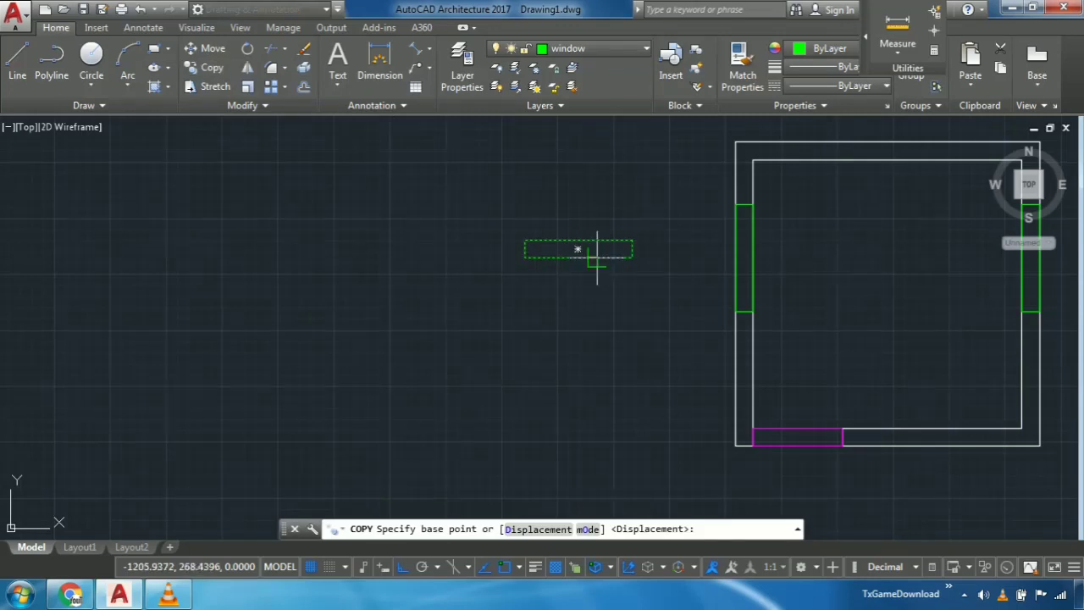
left_click(585, 248)
middle_click_drag(916, 182, 758, 234)
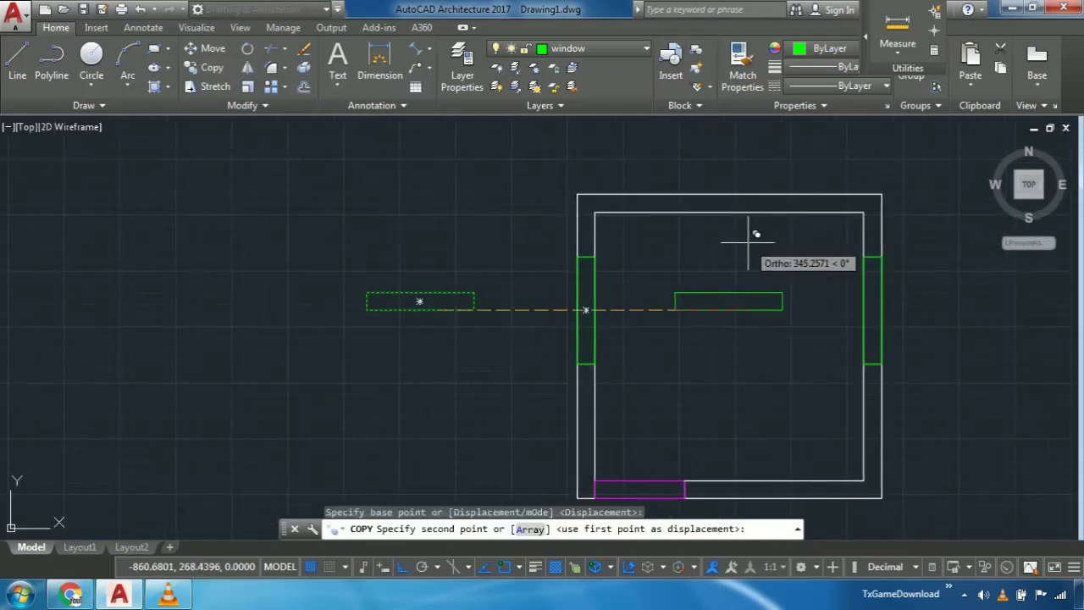
key("F8")
scroll(797, 222, "up", 4)
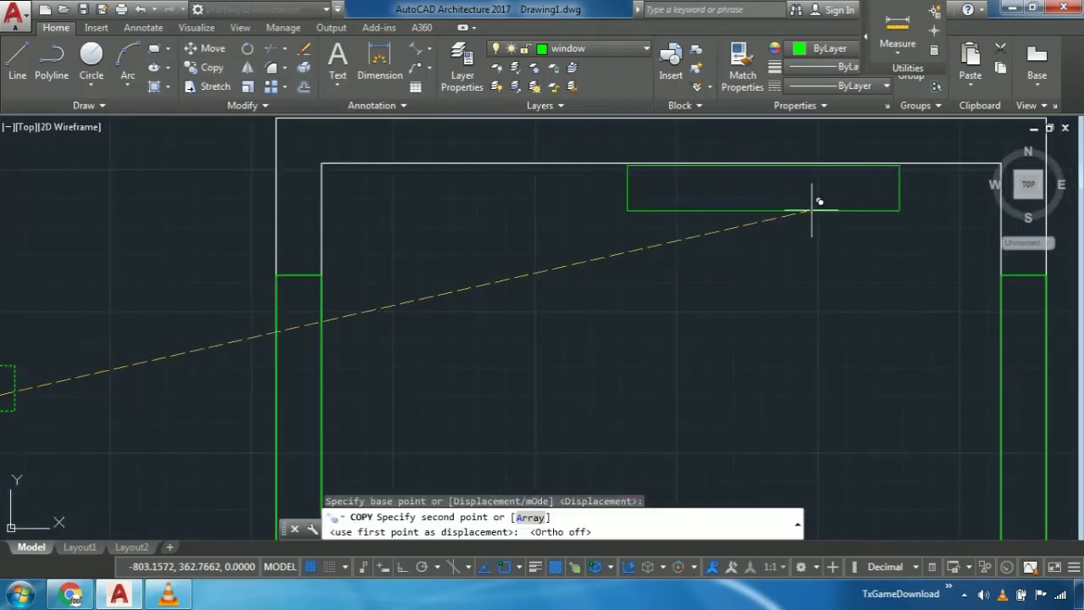
middle_click_drag(813, 212, 588, 266)
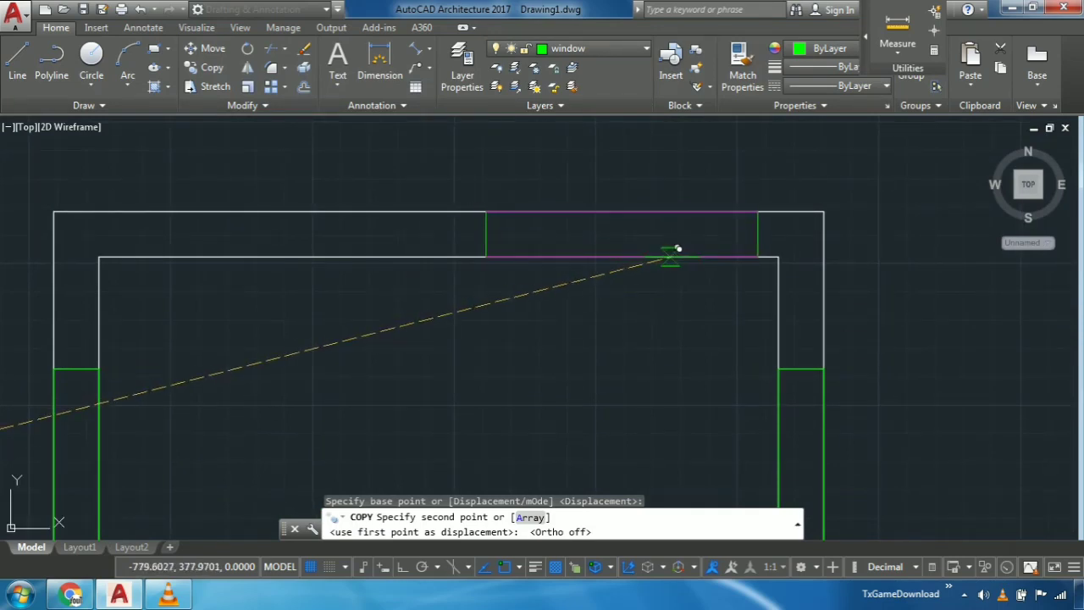
left_click(675, 257)
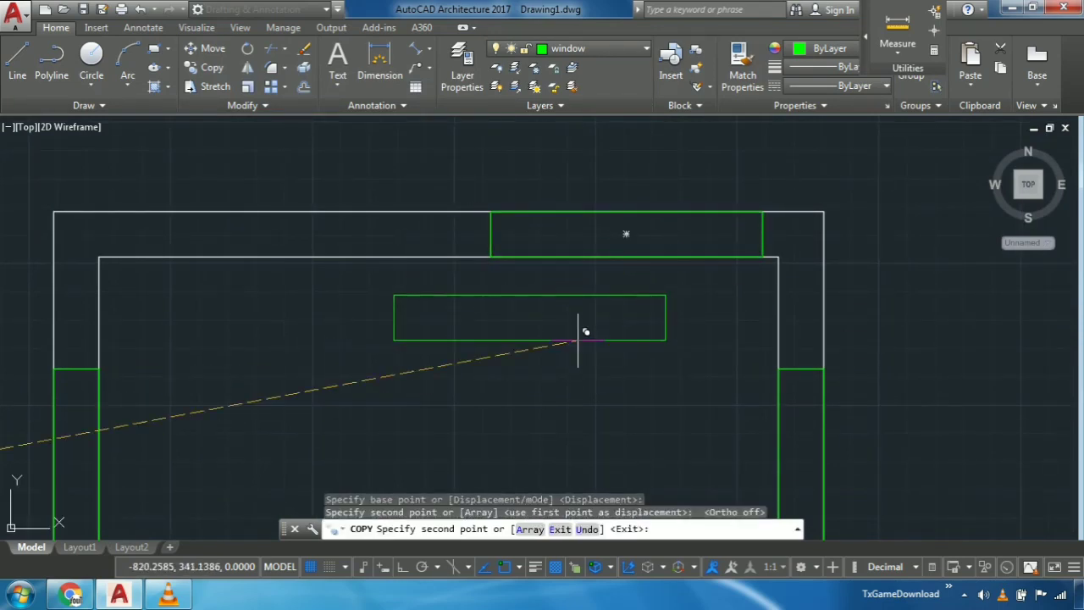
key("Escape")
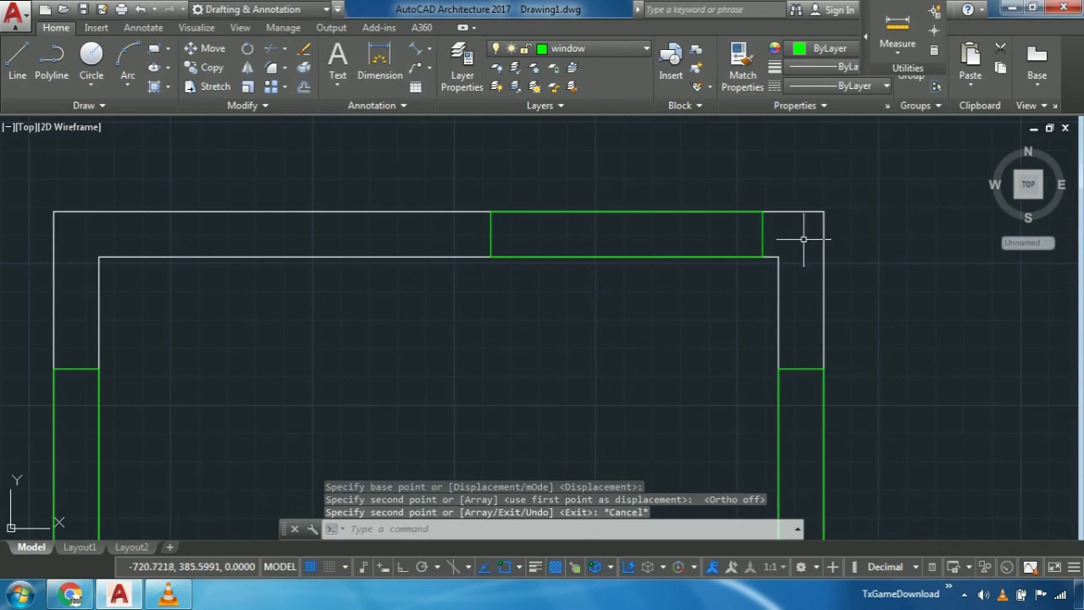
- Copy the top wall's window straight down onto the bottom wall's outer line, using the midpoint of its lower long side and Ortho on
scroll(804, 240, "up", 2)
left_click_drag(784, 223, 636, 235)
middle_click_drag(636, 235, 748, 235)
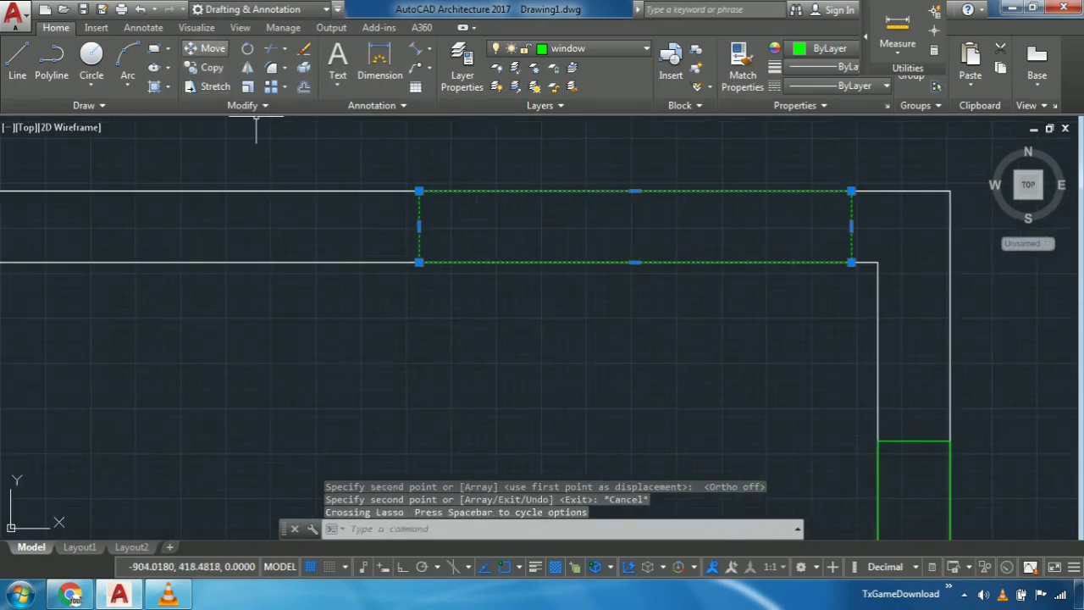
left_click(210, 67)
left_click(644, 262)
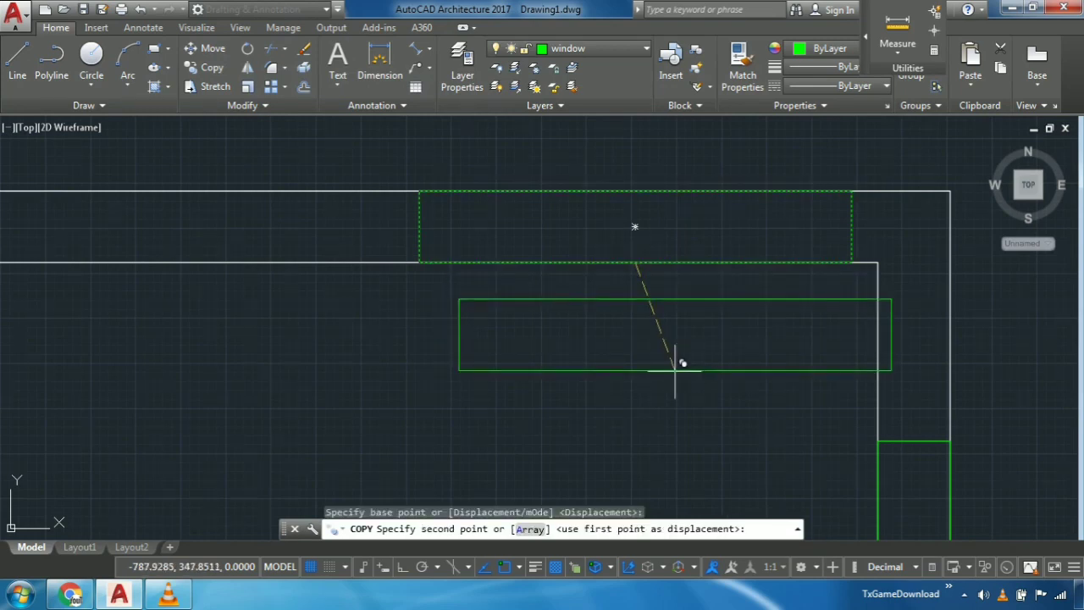
scroll(678, 371, "down", 4)
middle_click_drag(679, 364, 723, 60)
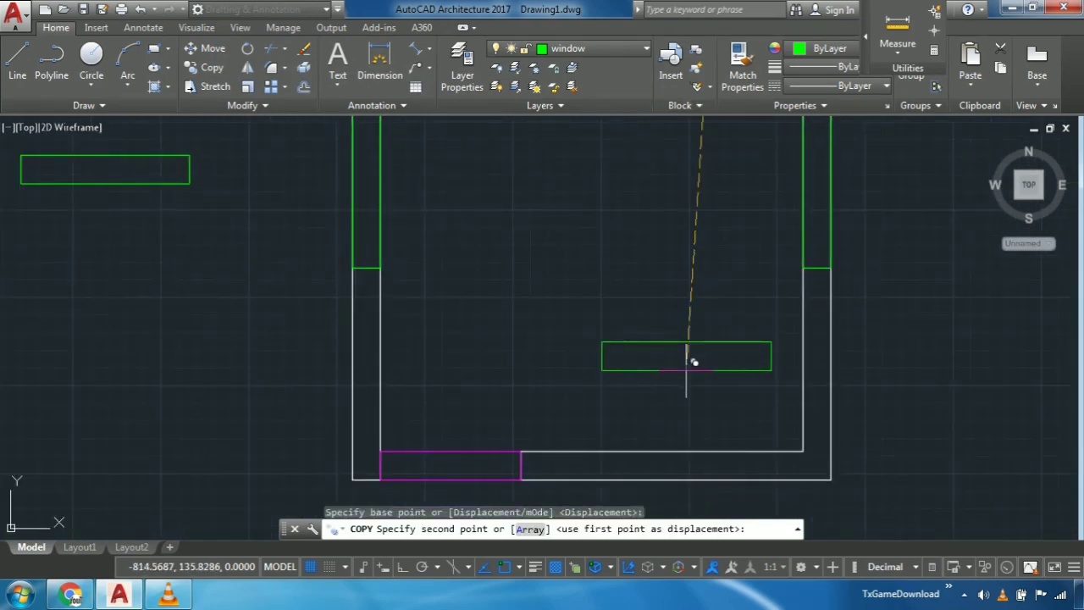
key("F8")
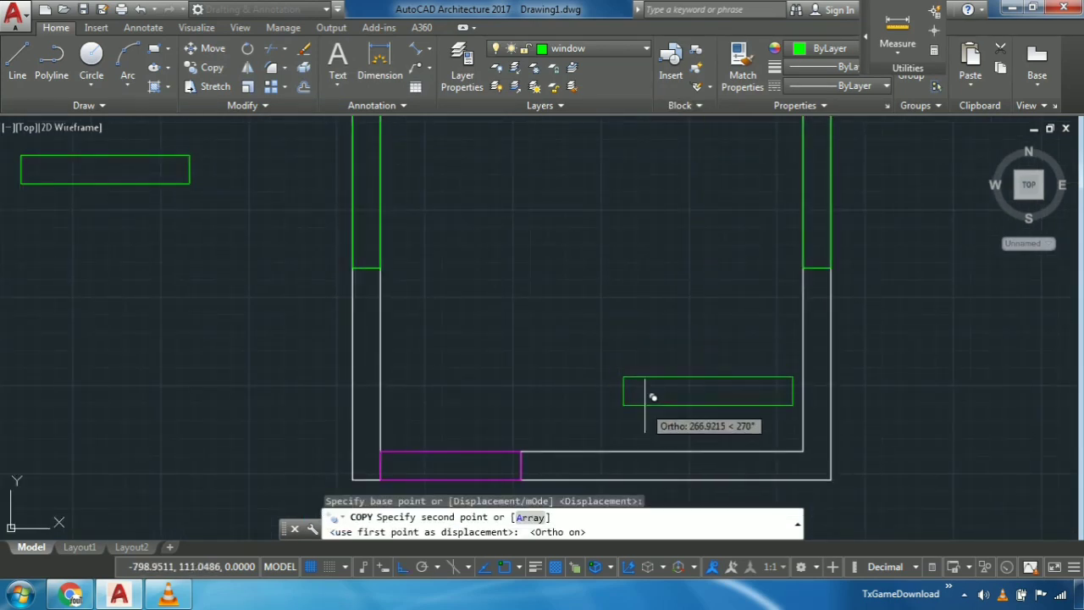
middle_click_drag(697, 443, 704, 365)
scroll(708, 366, "up", 4)
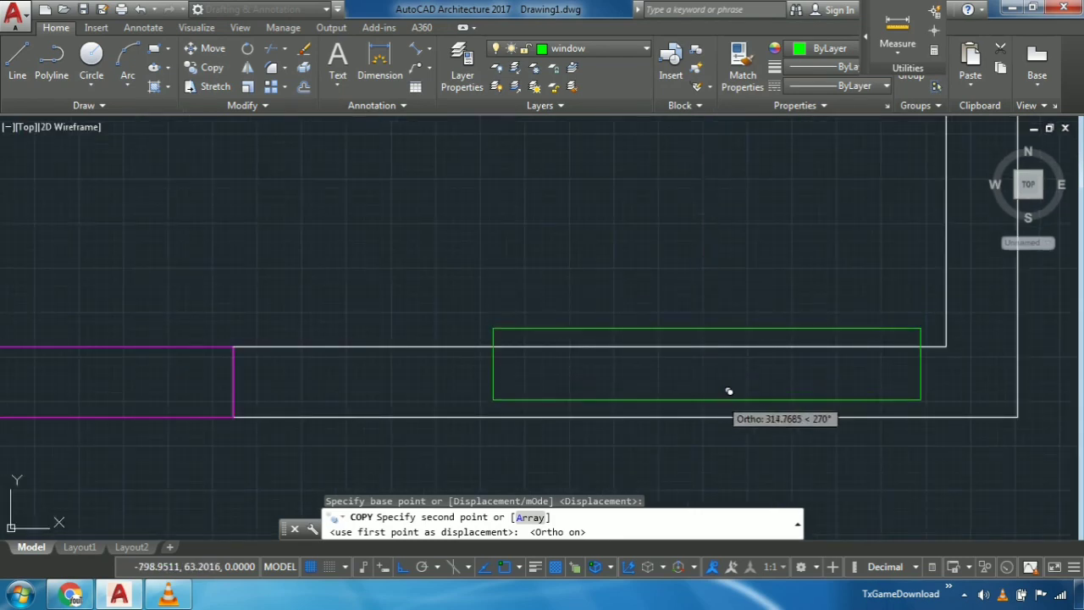
left_click(728, 416)
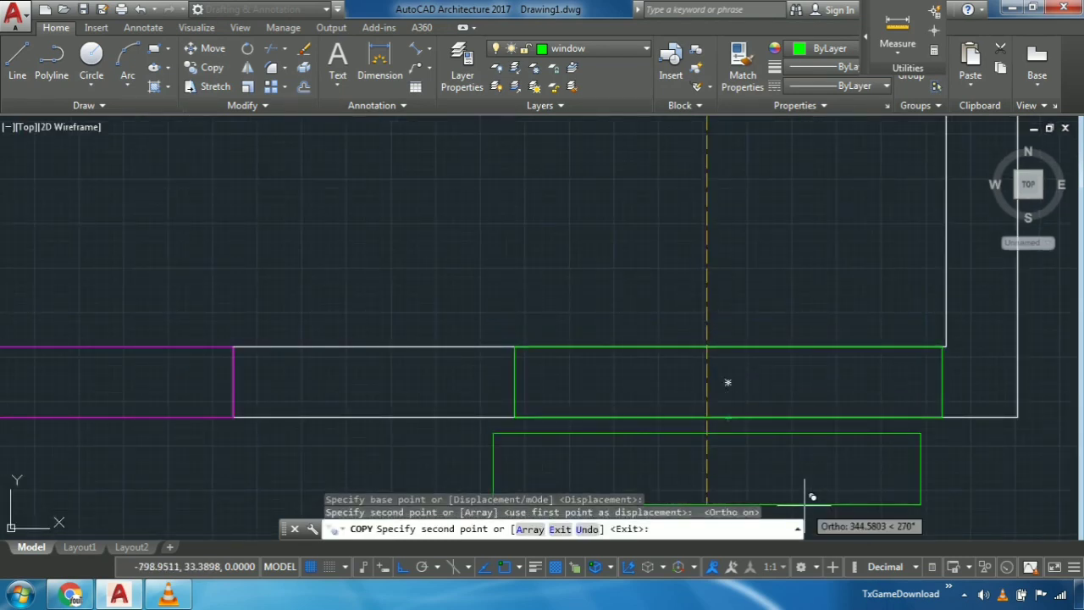
key("Escape")
- Erase the leftover horizontal window rectangle in the empty space left of the room
scroll(804, 506, "down", 9)
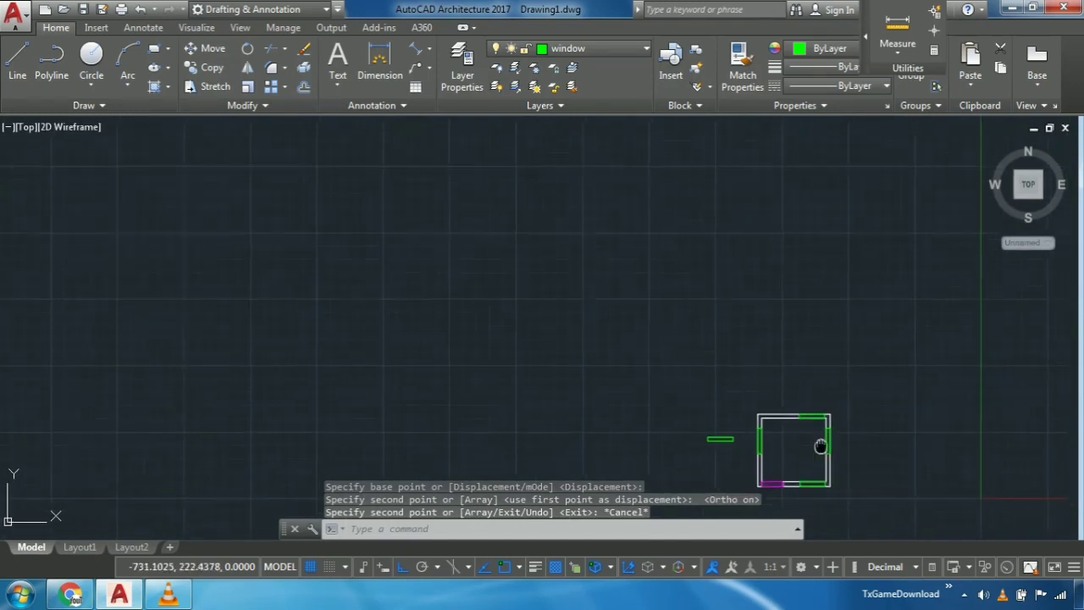
scroll(677, 373, "up", 4)
mouse_move(667, 367)
left_mouse_down()
mouse_move(634, 310)
mouse_move(621, 313)
left_mouse_up()
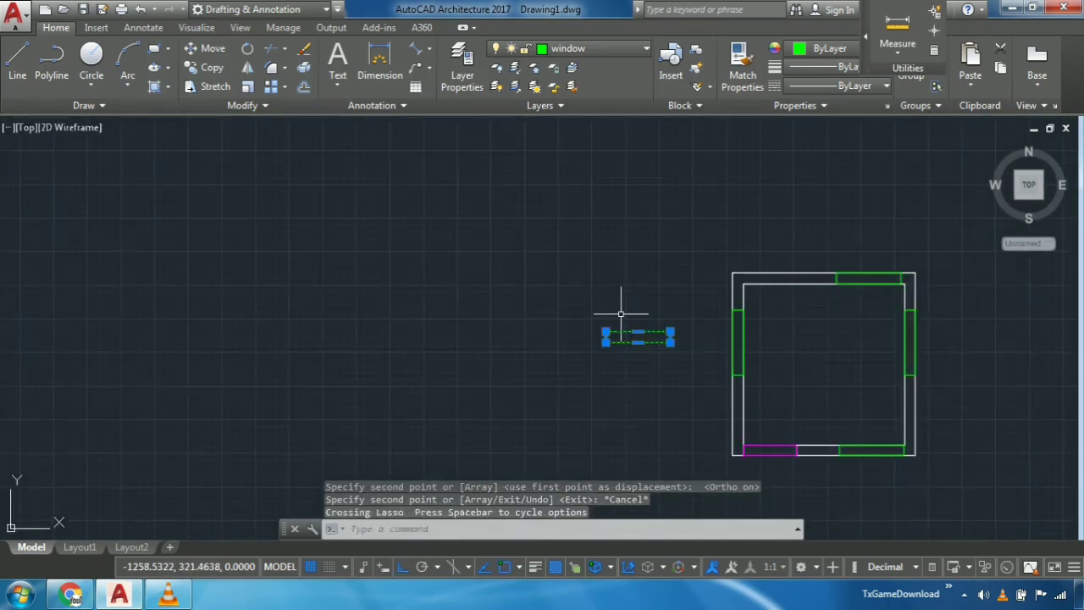
key("Delete")
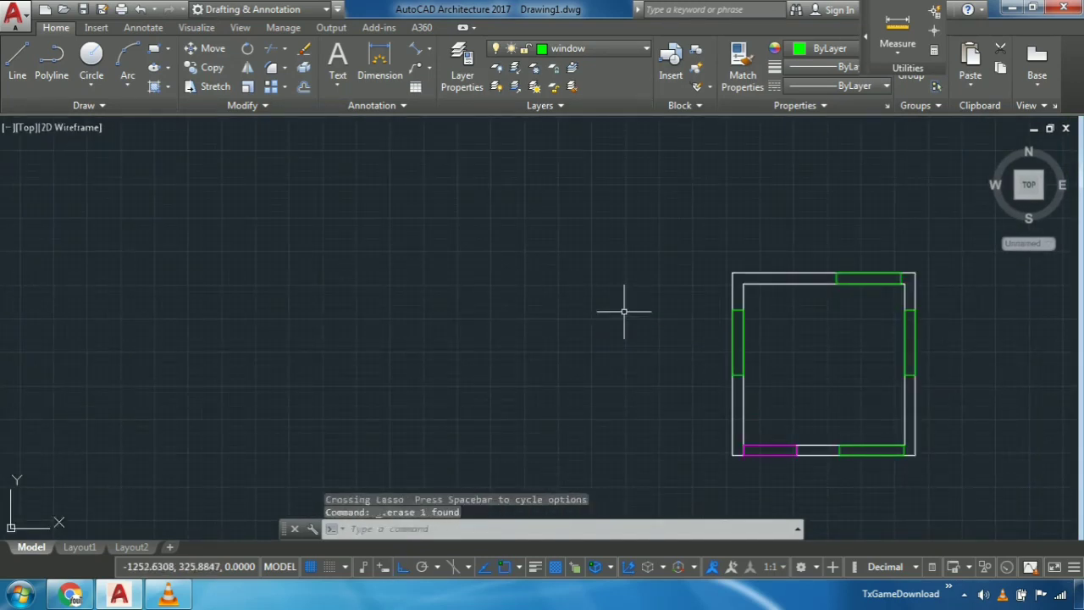
scroll(772, 344, "up", 4)
scroll(886, 315, "down", 5)
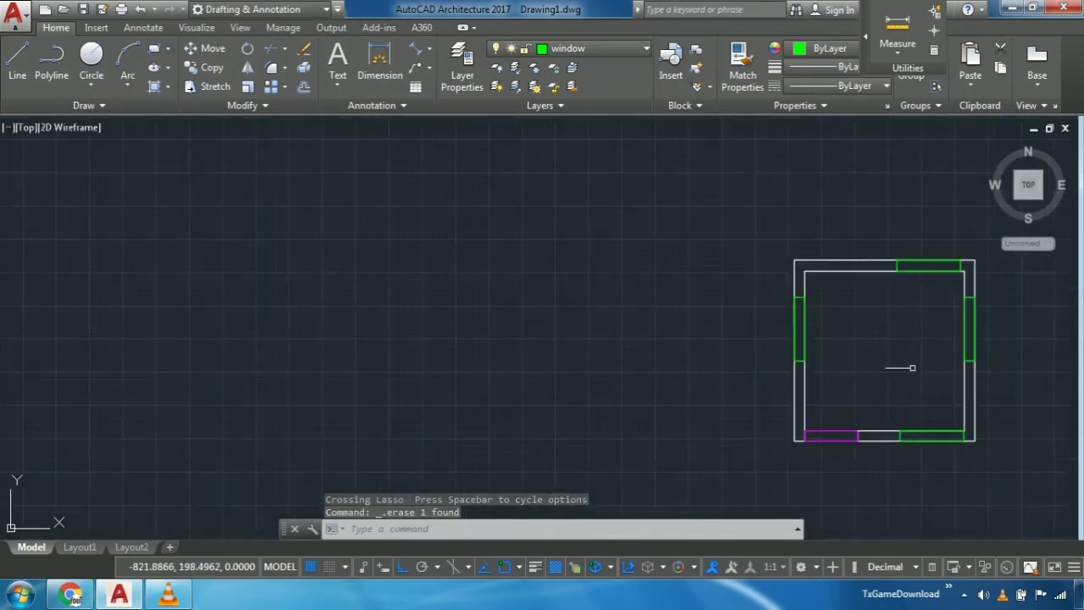
mouse_move(903, 371)
middle_mouse_down()
mouse_move(779, 254)
mouse_move(740, 249)
mouse_move(706, 299)
middle_mouse_up()
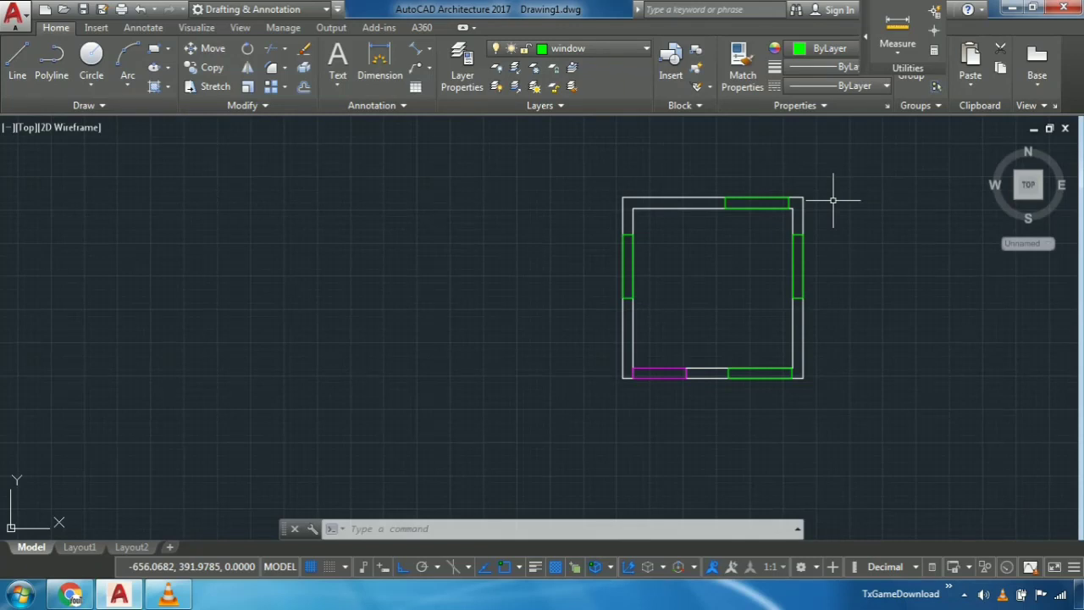
middle_click_drag(829, 289, 813, 271)
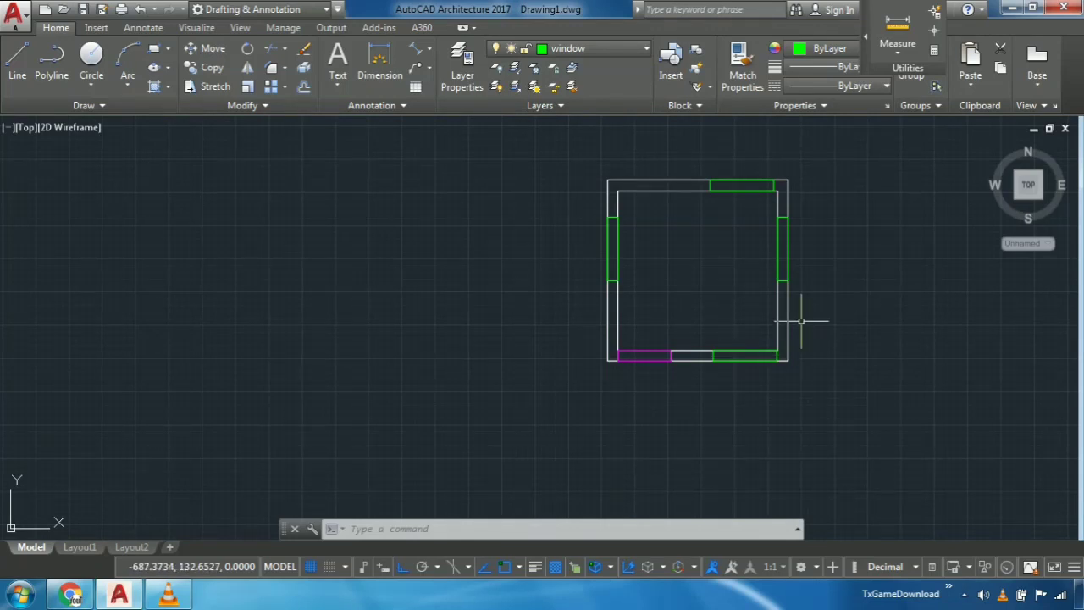
scroll(828, 227, "up", 2)
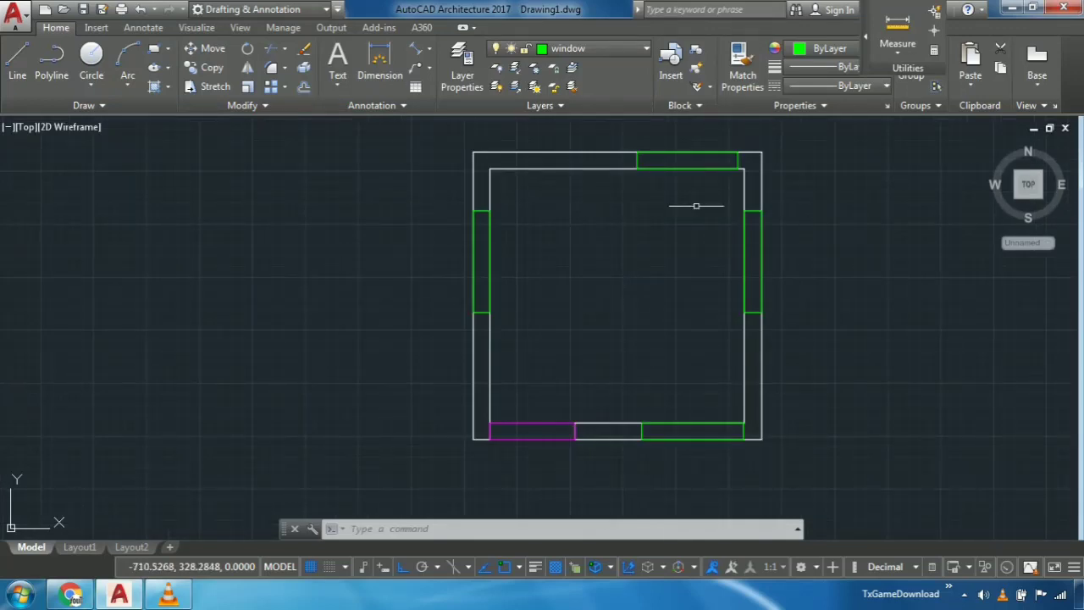
middle_click_drag(483, 175, 481, 183)
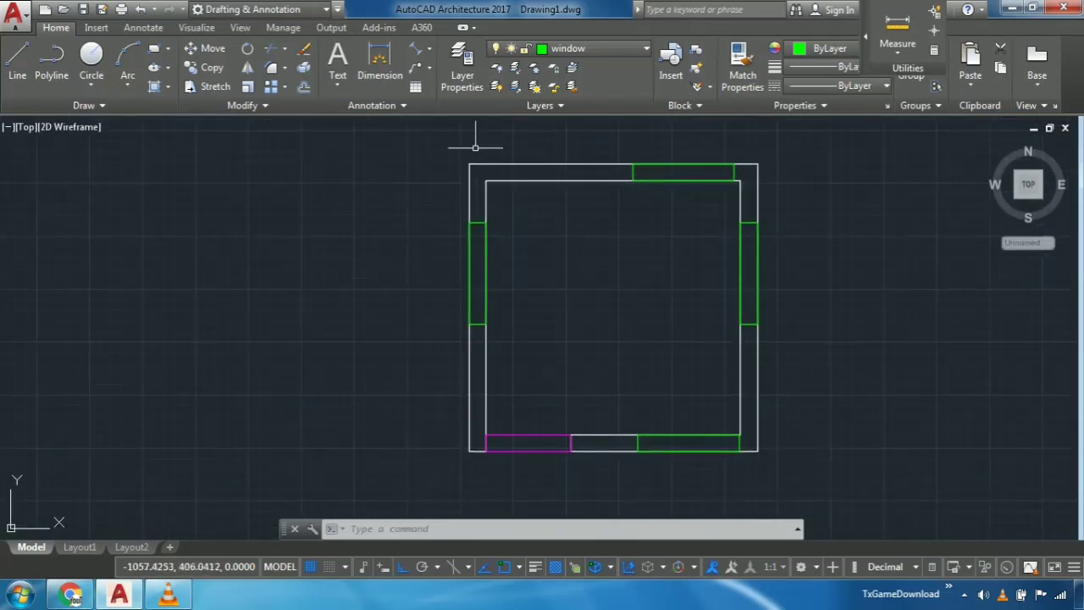
mouse_move(520, 130)
left_mouse_down()
mouse_move(518, 173)
mouse_move(496, 145)
mouse_move(491, 155)
left_mouse_up()
left_click(469, 198)
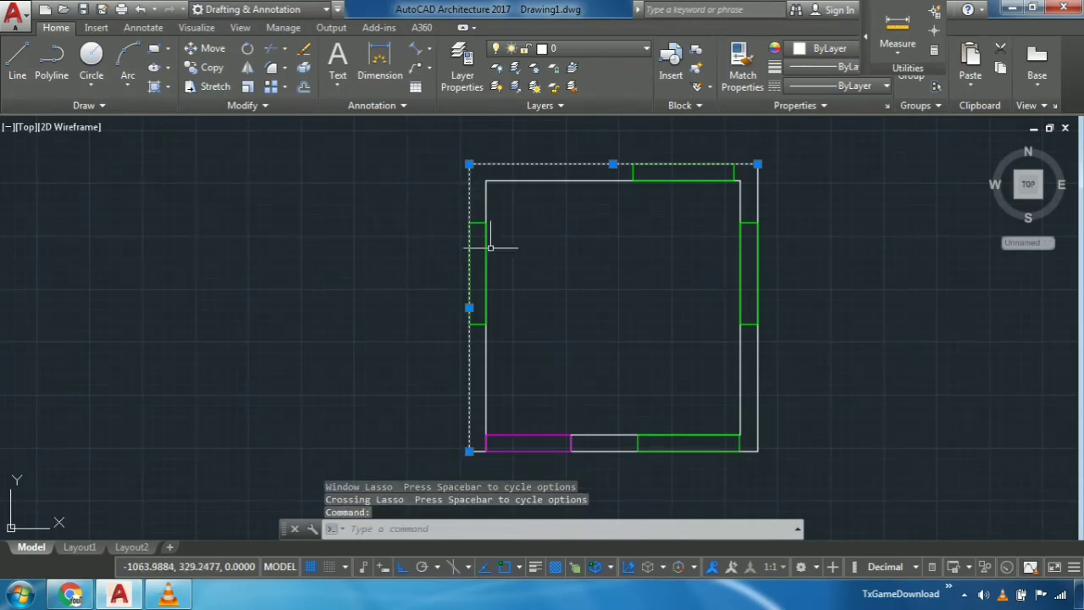
middle_click_drag(515, 373, 500, 244)
scroll(571, 293, "up", 3)
mouse_move(598, 306)
left_mouse_down()
mouse_move(637, 341)
mouse_move(655, 324)
mouse_move(614, 305)
left_mouse_up()
middle_click_drag(614, 305, 540, 384)
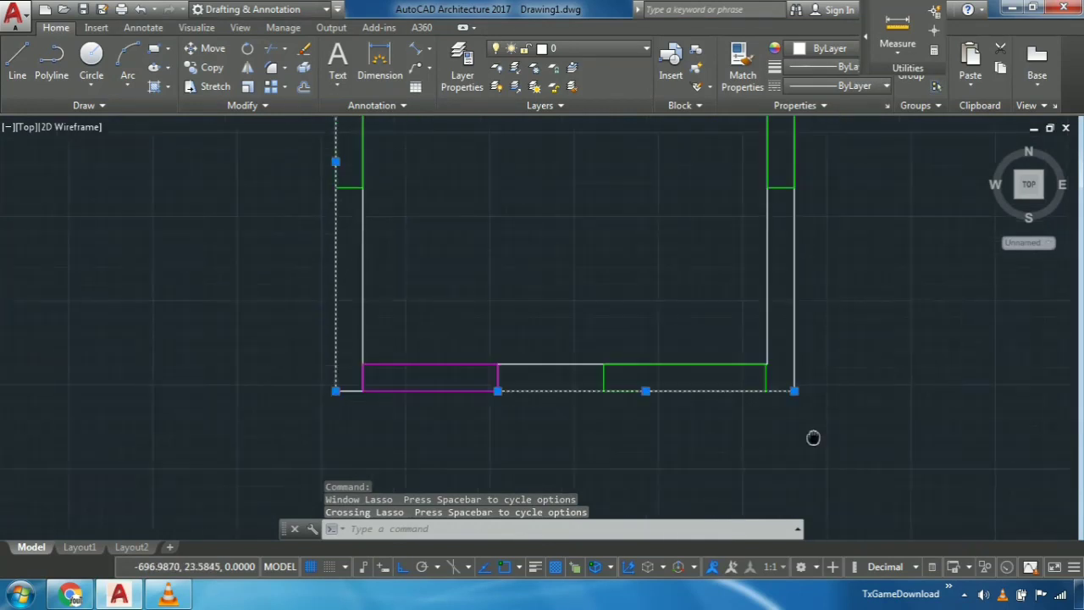
left_click_drag(805, 317, 784, 323)
middle_click_drag(784, 324, 780, 474)
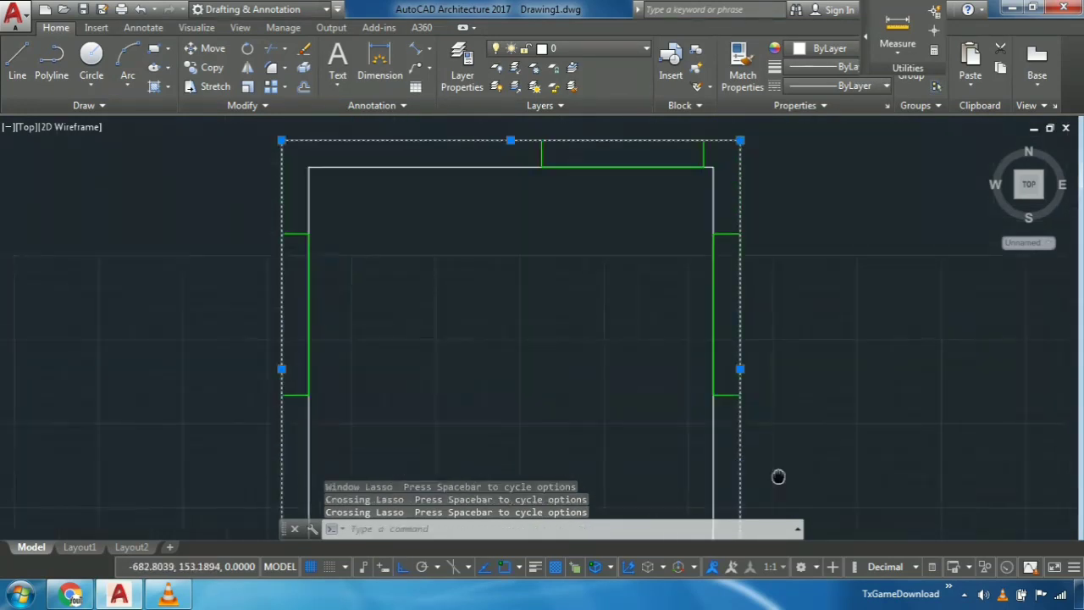
scroll(779, 474, "down", 4)
middle_click_drag(767, 410, 764, 235)
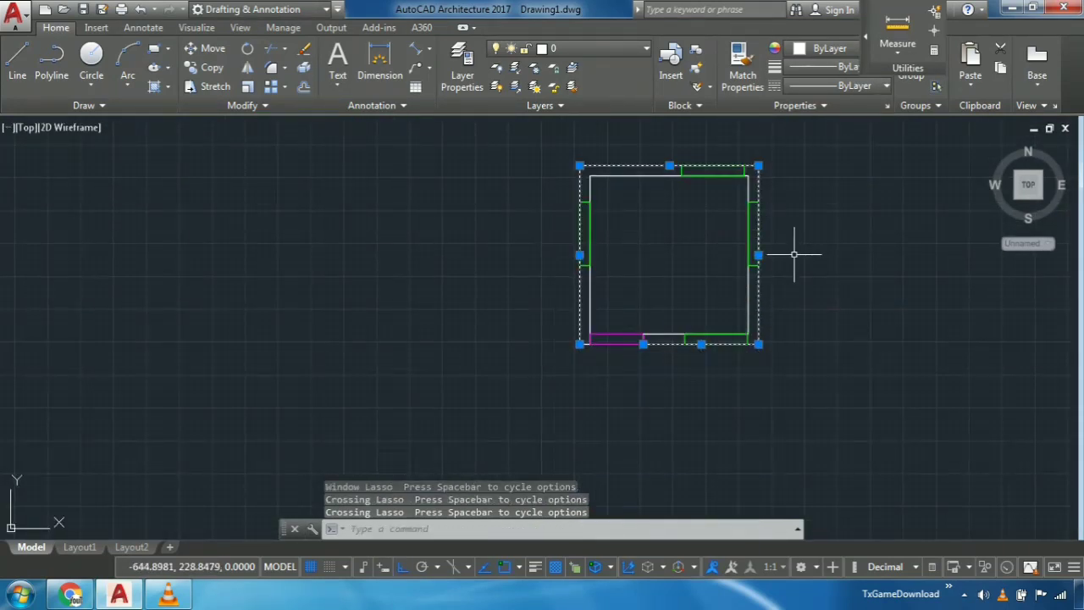
- Set the Offset distance to 10 and leave the command without offsetting any line
type("of")
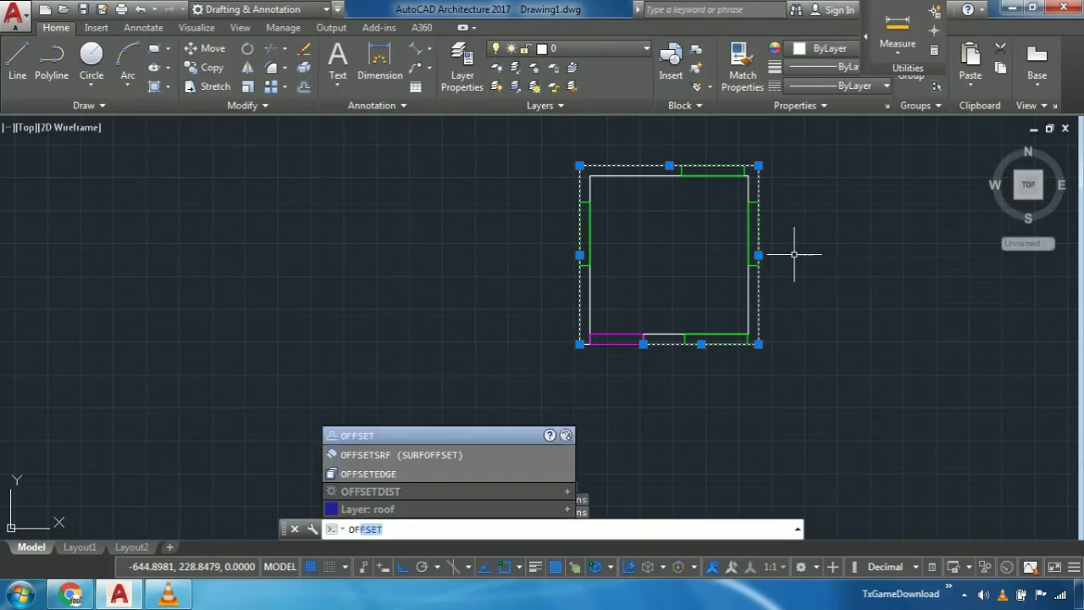
key("Return")
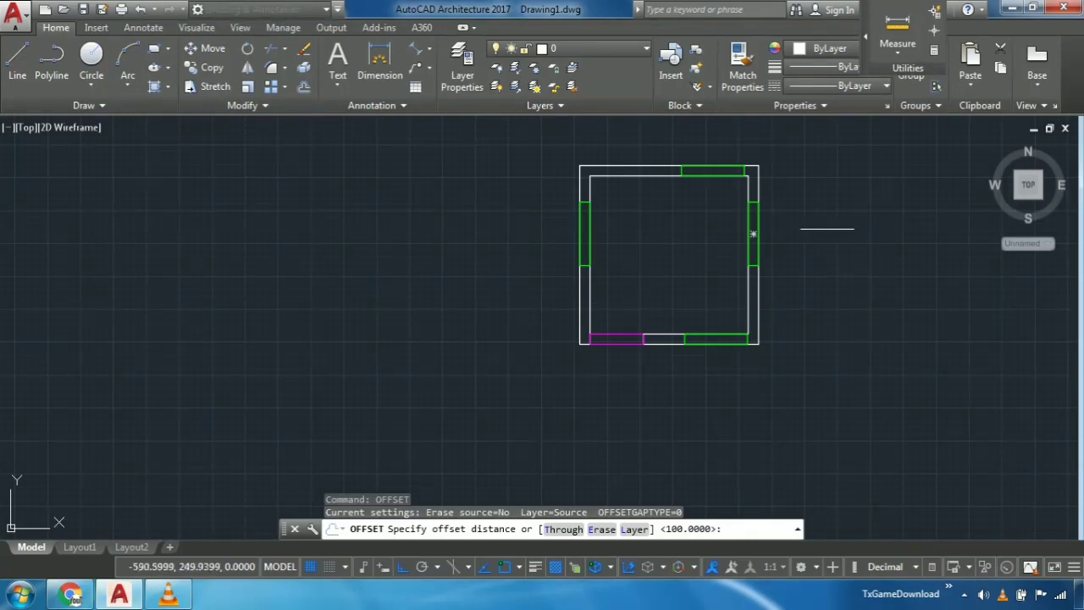
scroll(792, 245, "up", 4)
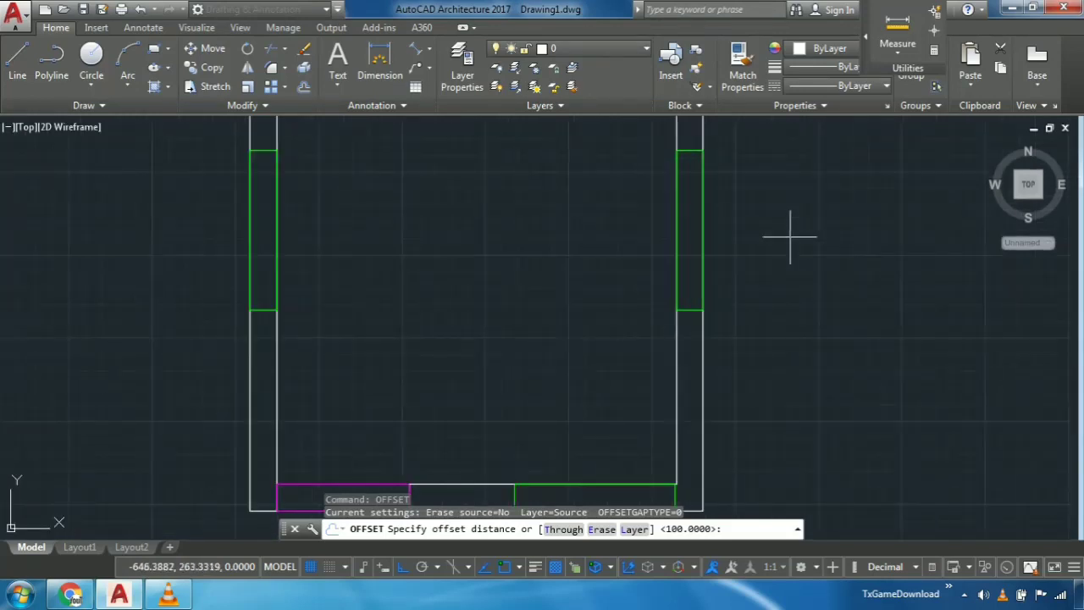
scroll(849, 378, "down", 2)
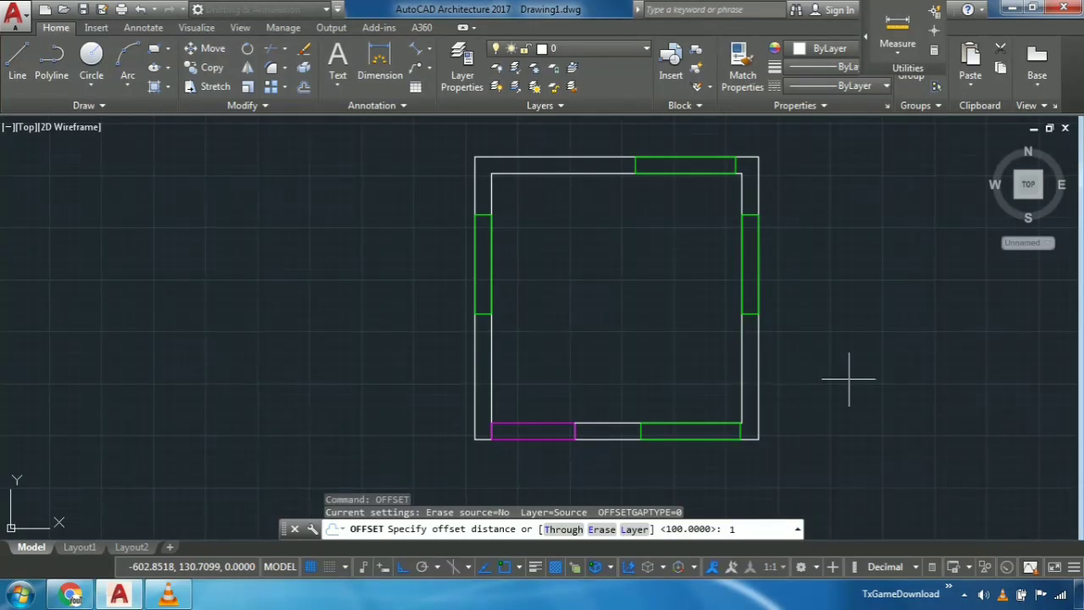
key("Return")
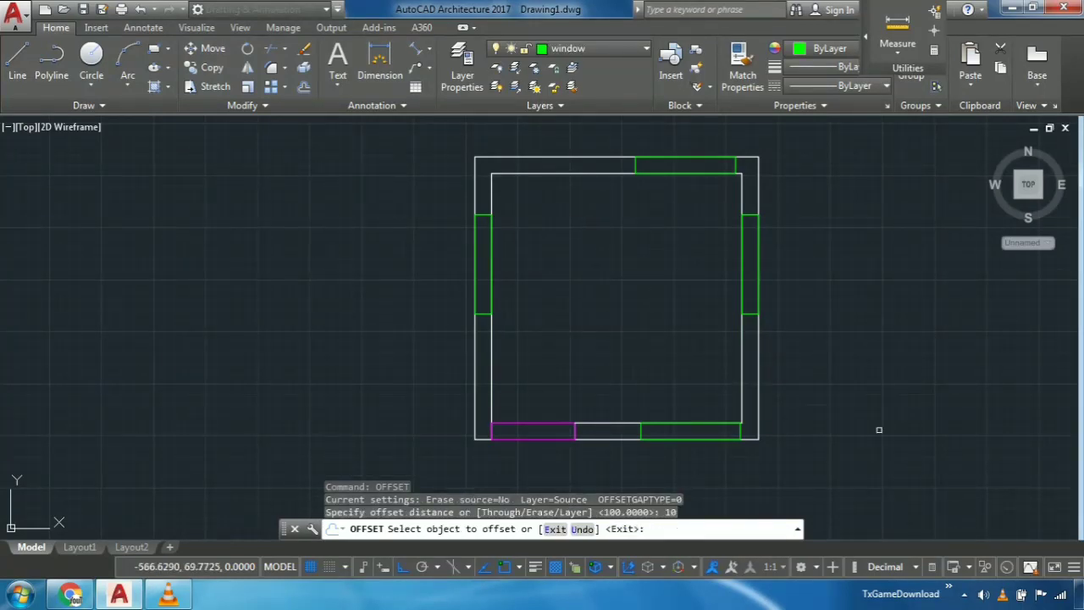
key("Escape")
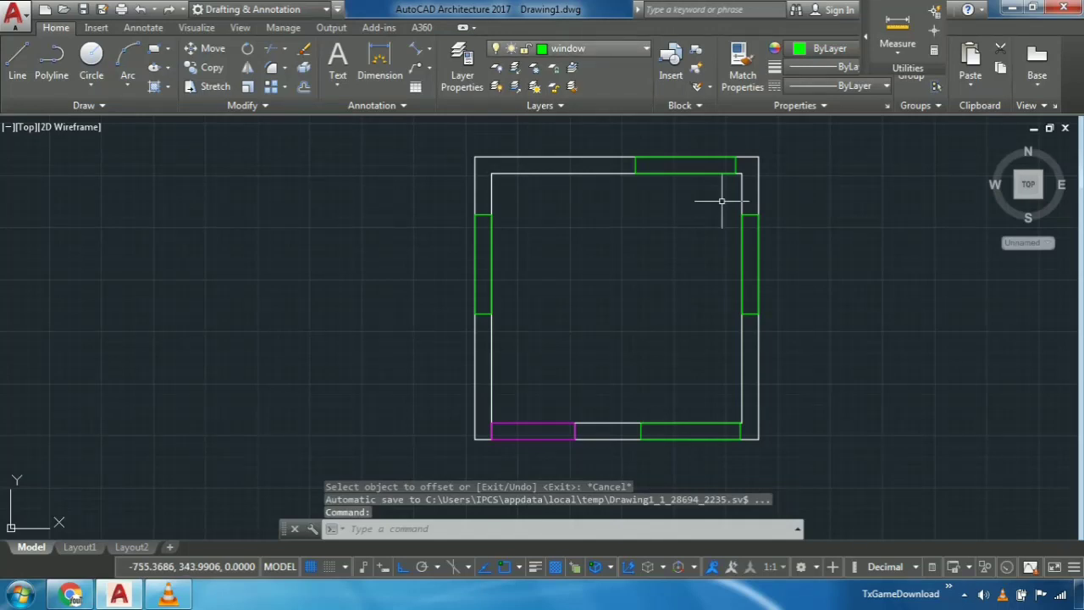
- Make plinth the current layer
left_click(585, 49)
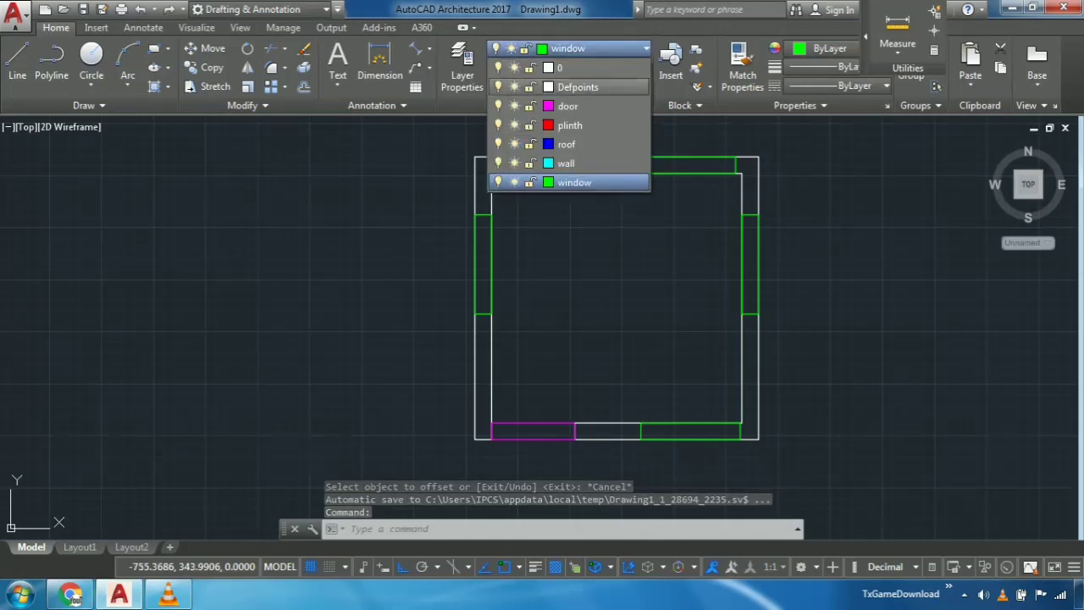
left_click(570, 125)
middle_click_drag(638, 228, 630, 244)
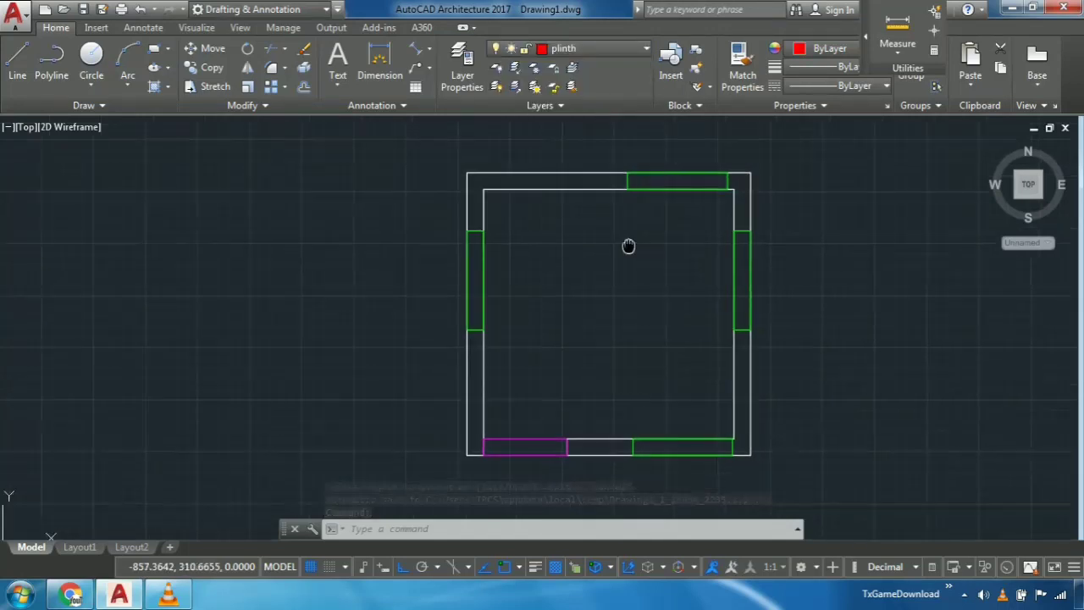
- Offset the right wall's outer line outward by 10 units
middle_click_drag(843, 364, 845, 334)
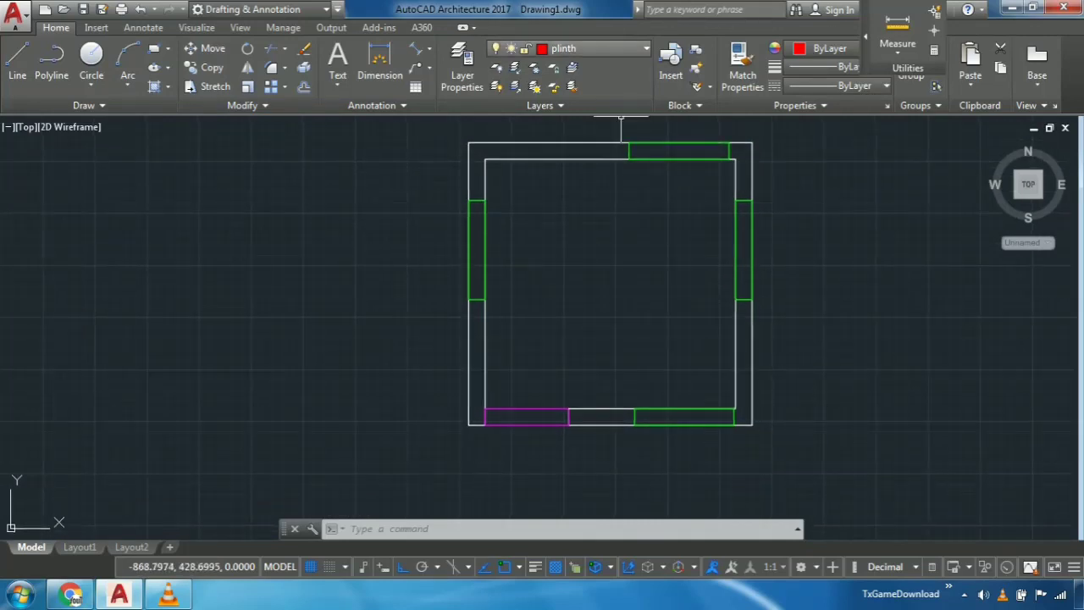
middle_click_drag(339, 230, 358, 189)
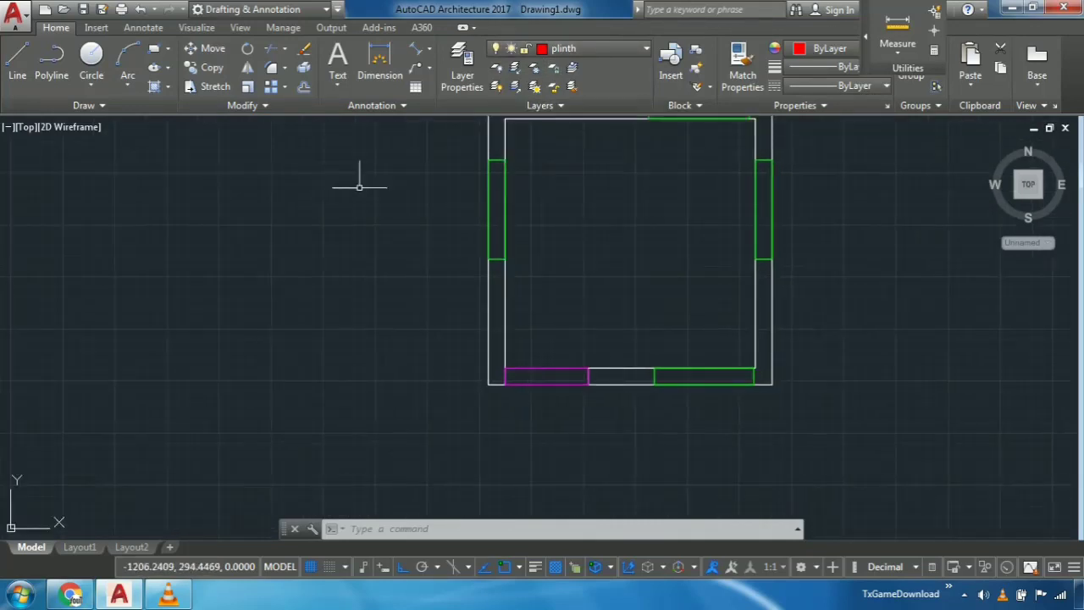
scroll(810, 356, "up", 2)
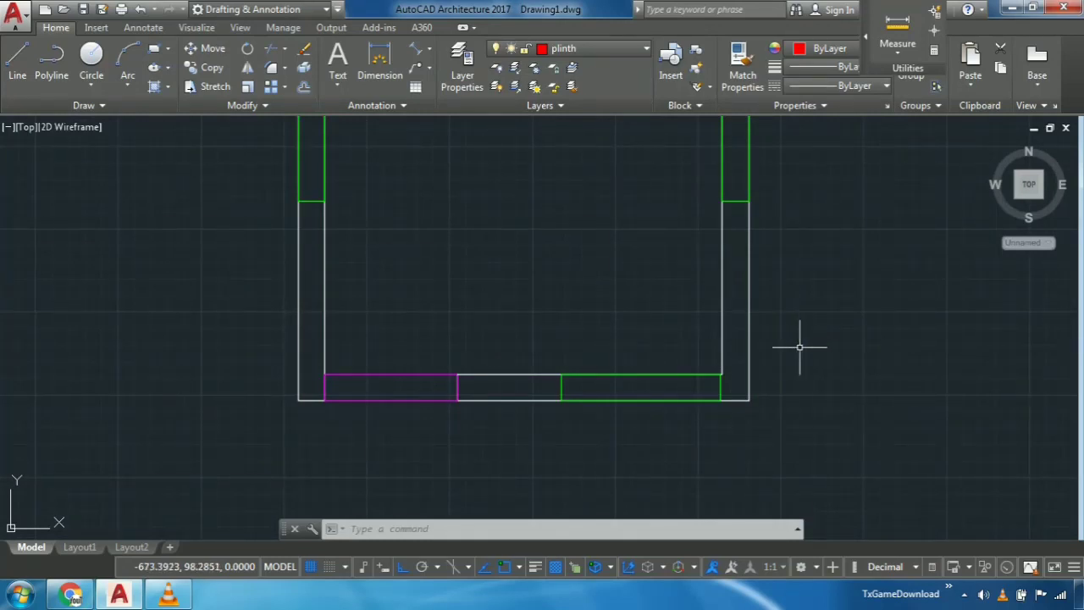
type("of")
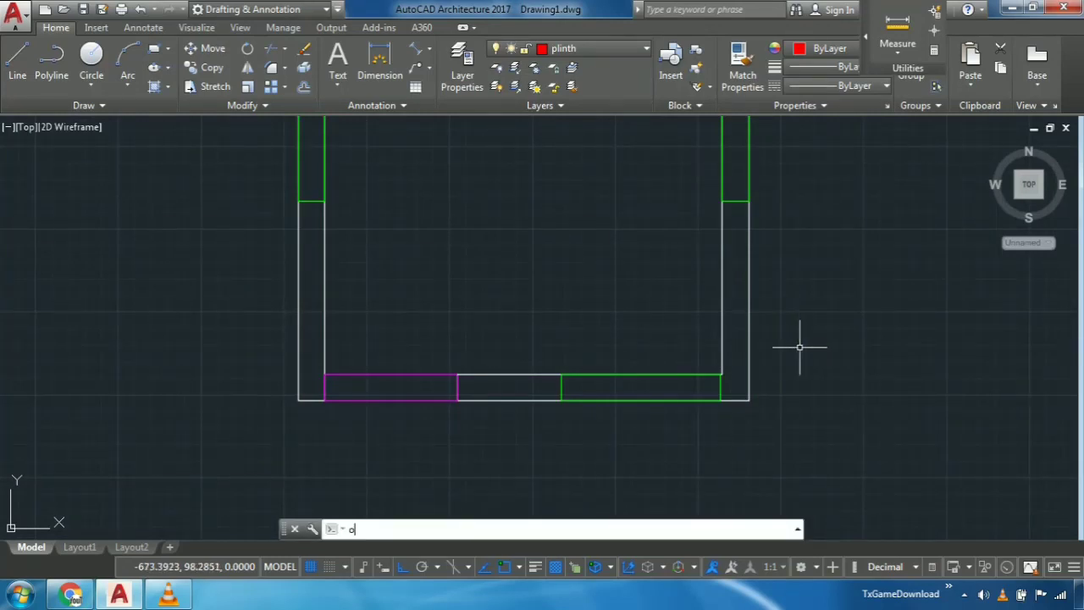
key("Return")
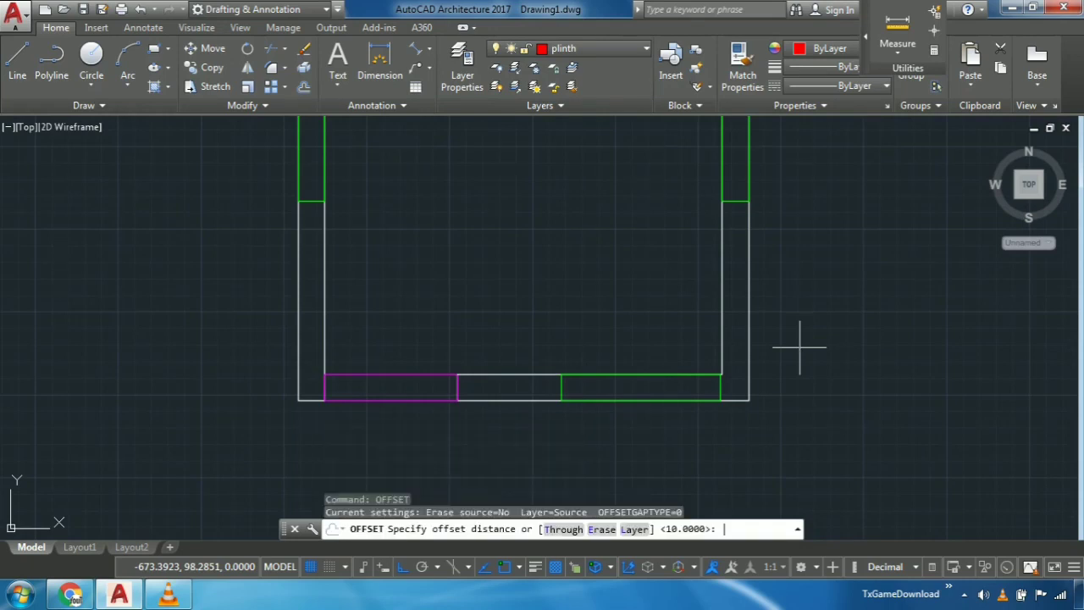
key("Return")
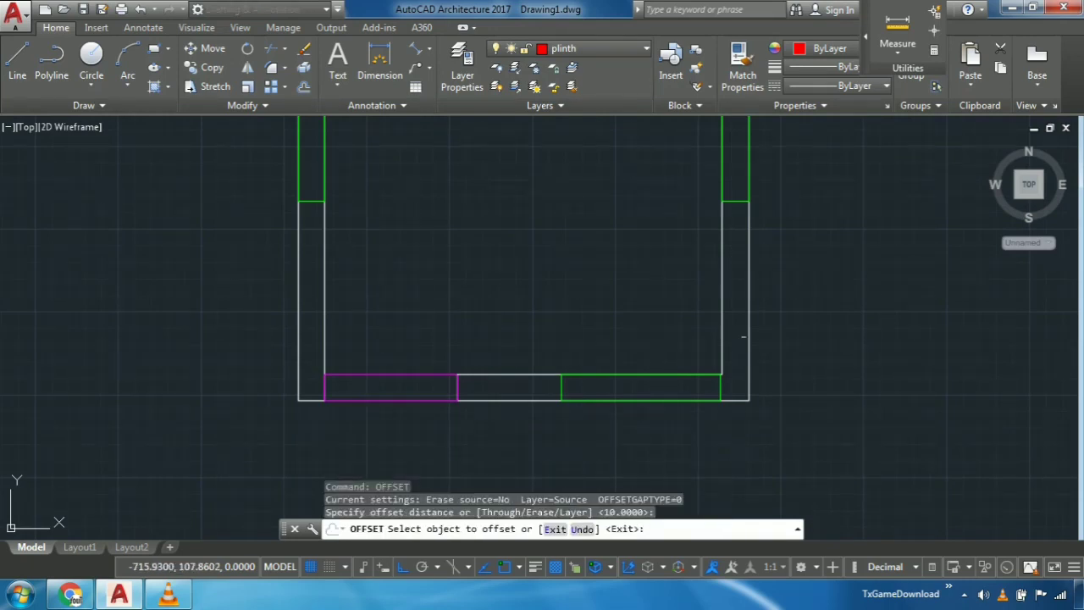
left_click(748, 333)
left_click(805, 343)
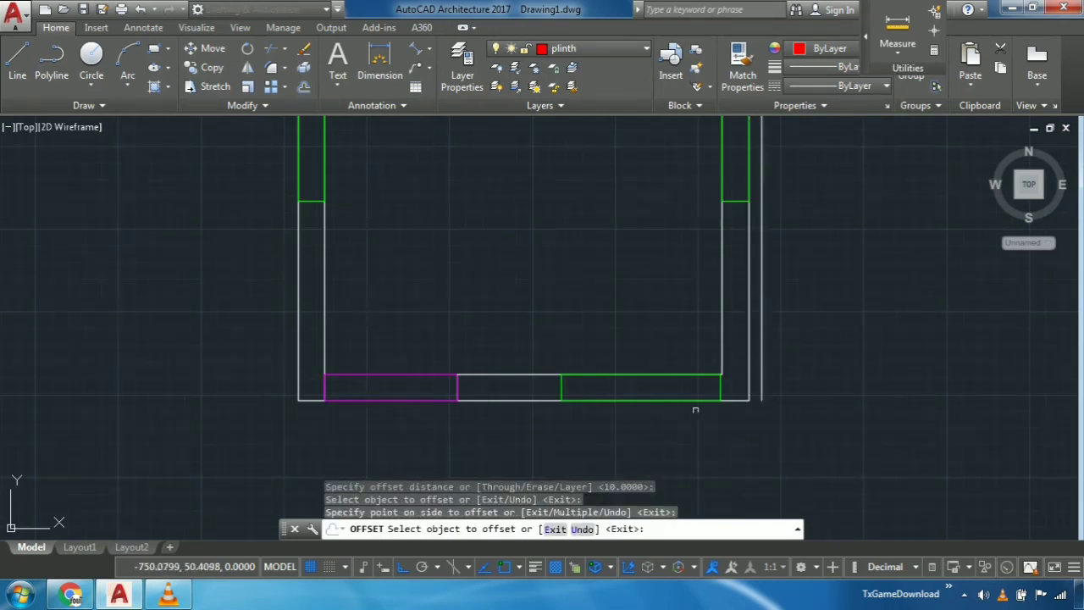
- Offset the bottom wall's outer line segments on both sides of the door downward by 10 units
left_click(516, 401)
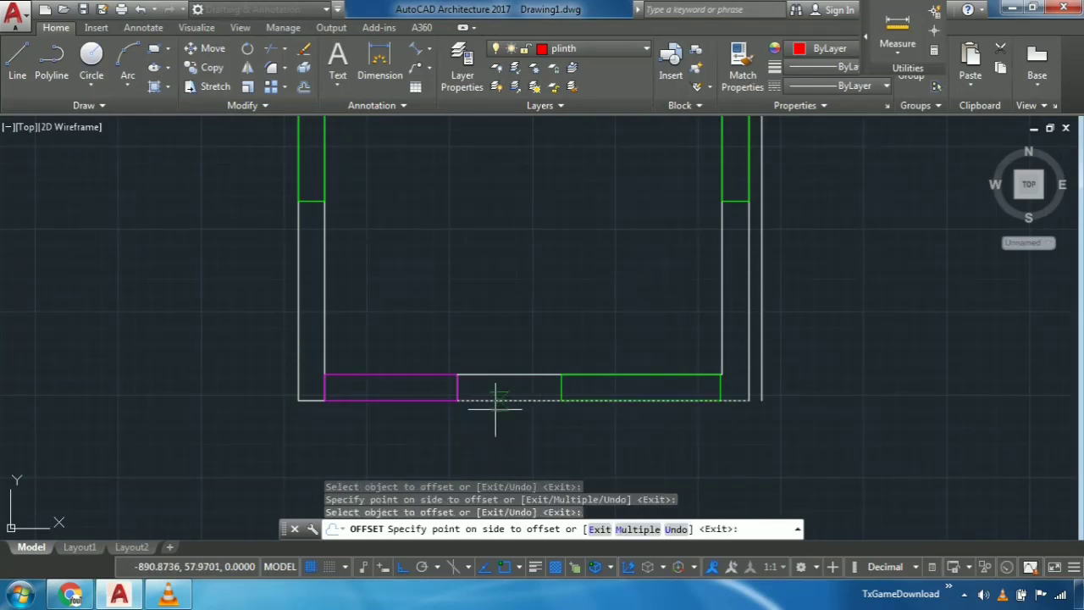
left_click(493, 408)
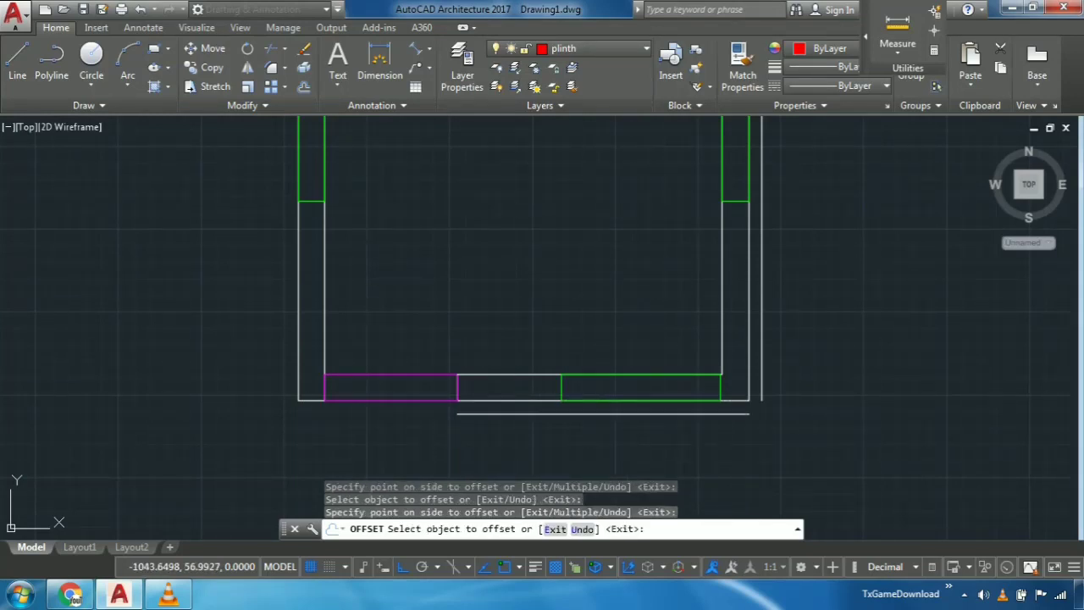
left_click(311, 400)
left_click(380, 422)
key("Escape")
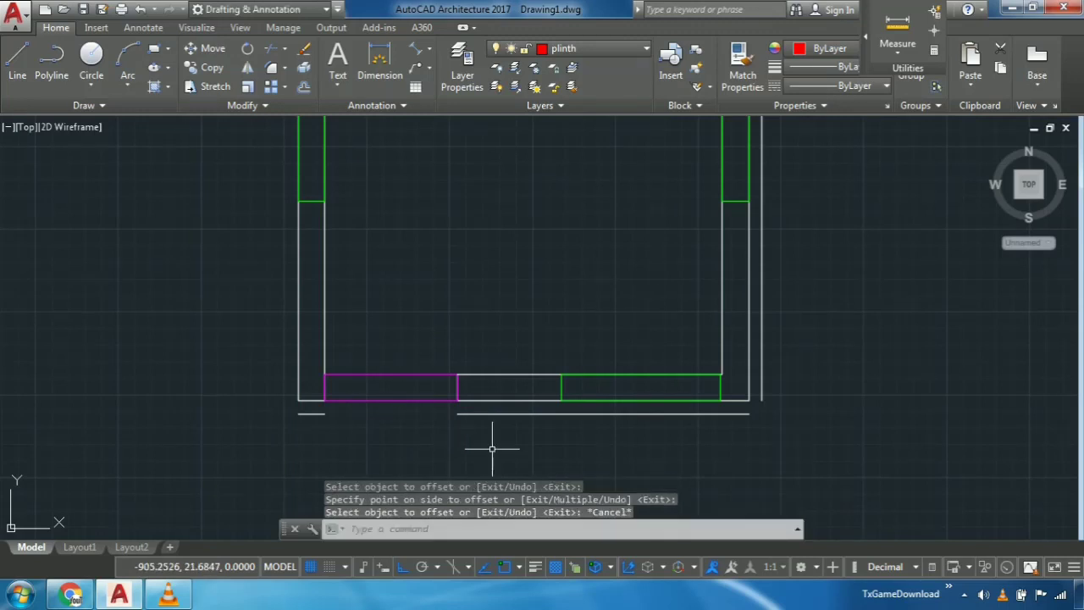
- Erase the two offset segments below the bottom wall
scroll(480, 435, "up", 4)
left_click_drag(524, 412, 521, 369)
key("Delete")
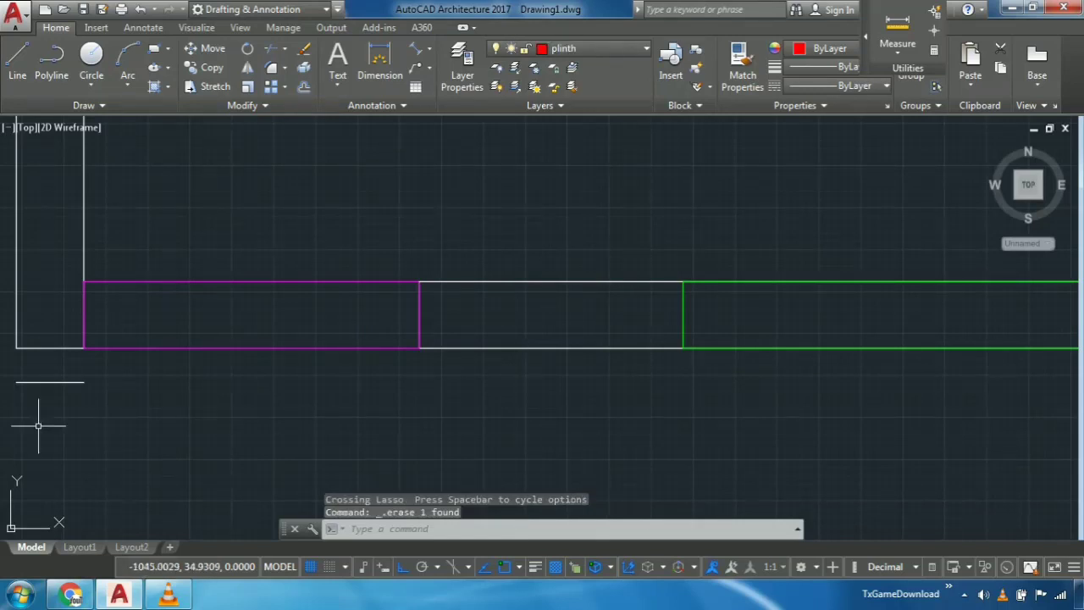
left_click_drag(39, 423, 48, 376)
key("Delete")
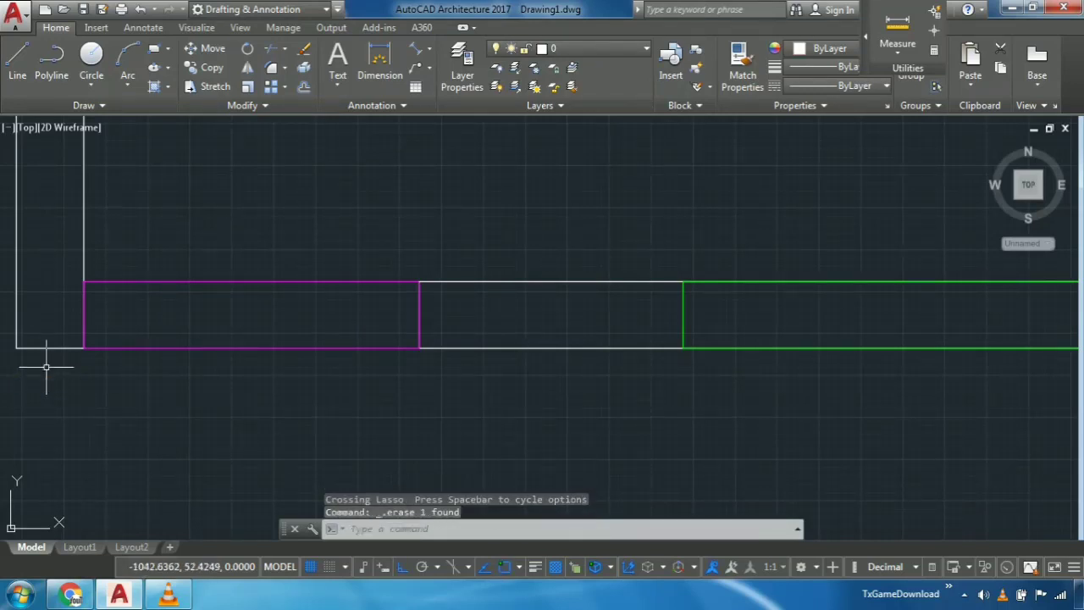
scroll(44, 364, "down", 5)
middle_click_drag(109, 300, 358, 249)
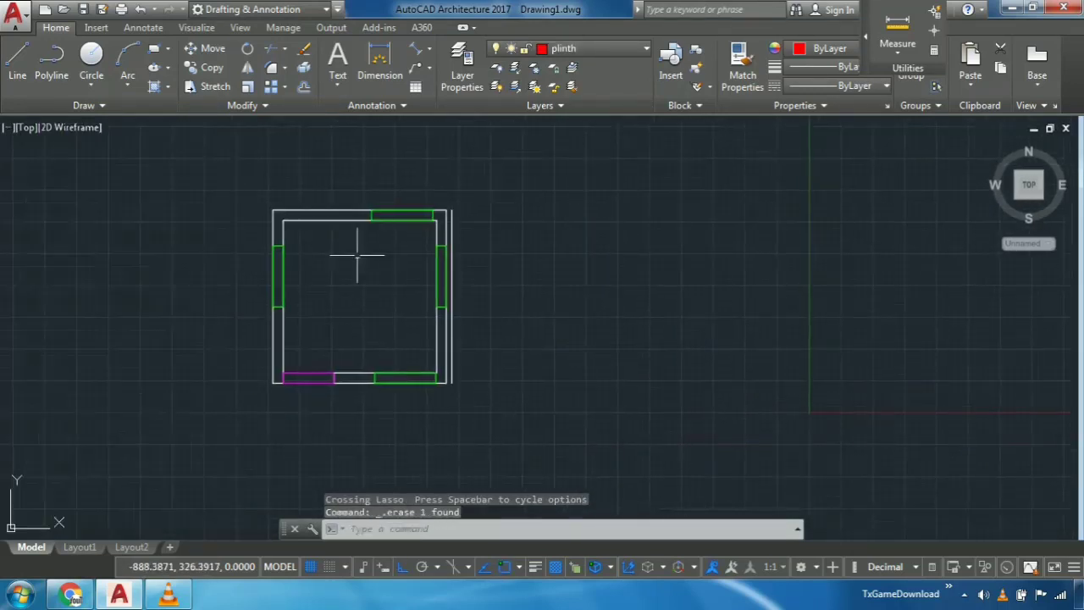
scroll(365, 254, "up", 4)
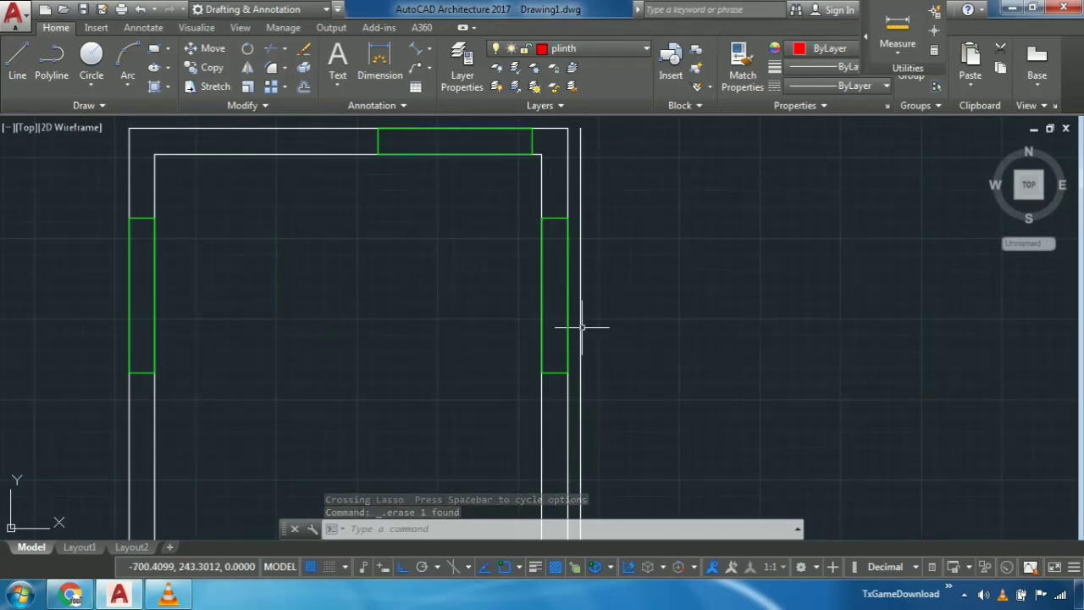
scroll(658, 322, "down", 4)
scroll(650, 365, "up", 2)
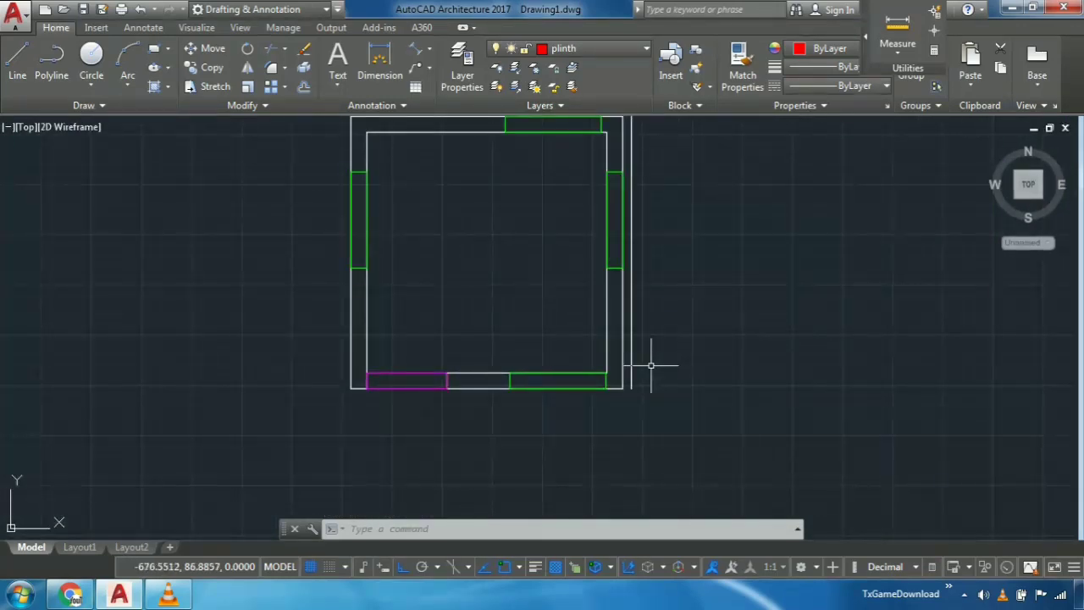
scroll(651, 365, "up", 5)
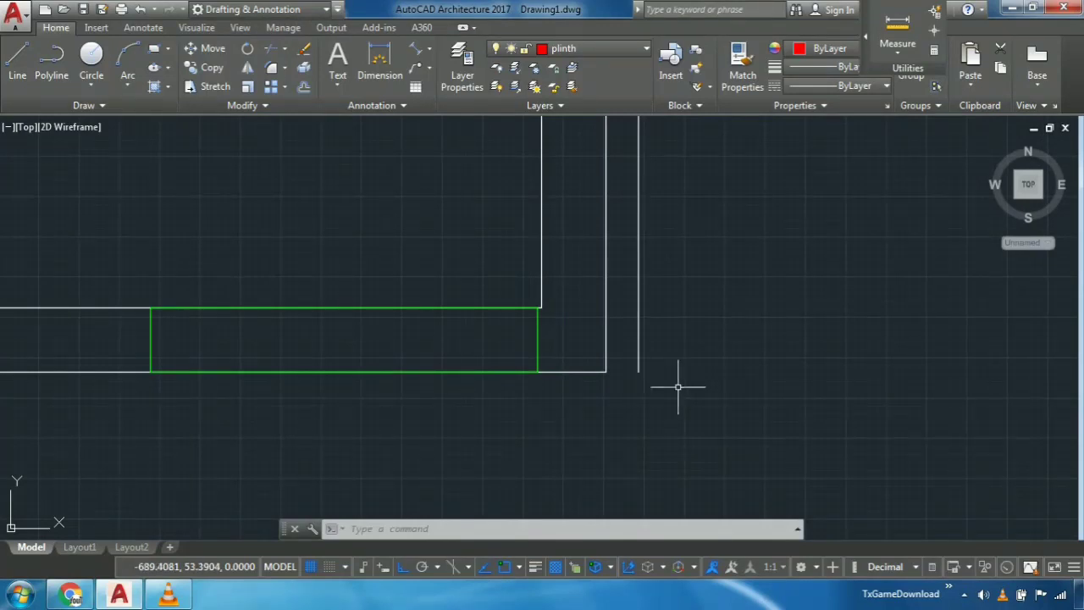
left_click(17, 61)
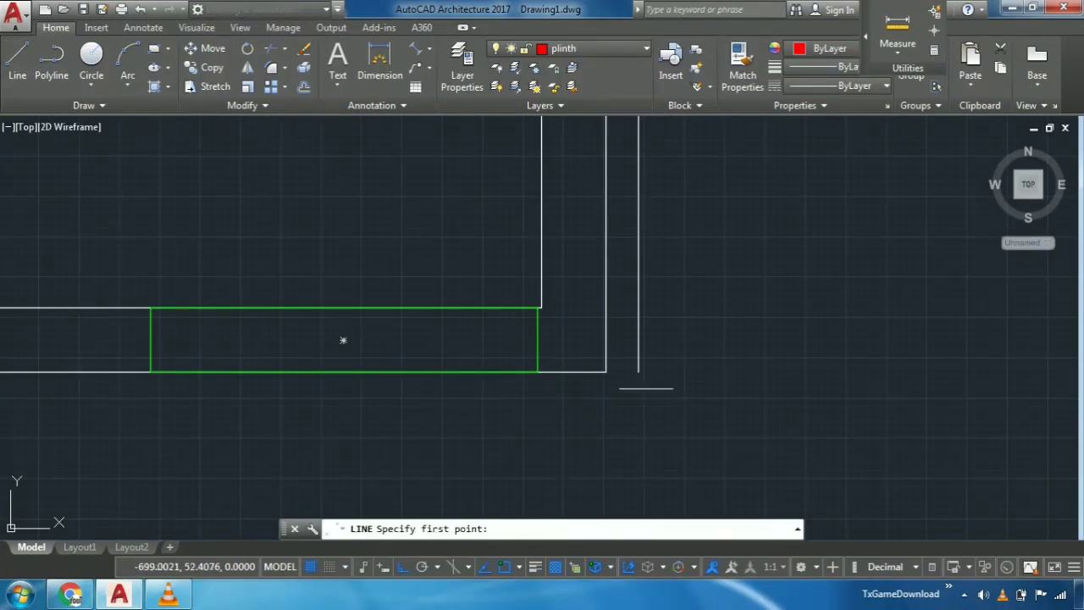
left_click(639, 371)
middle_click_drag(654, 473, 656, 391)
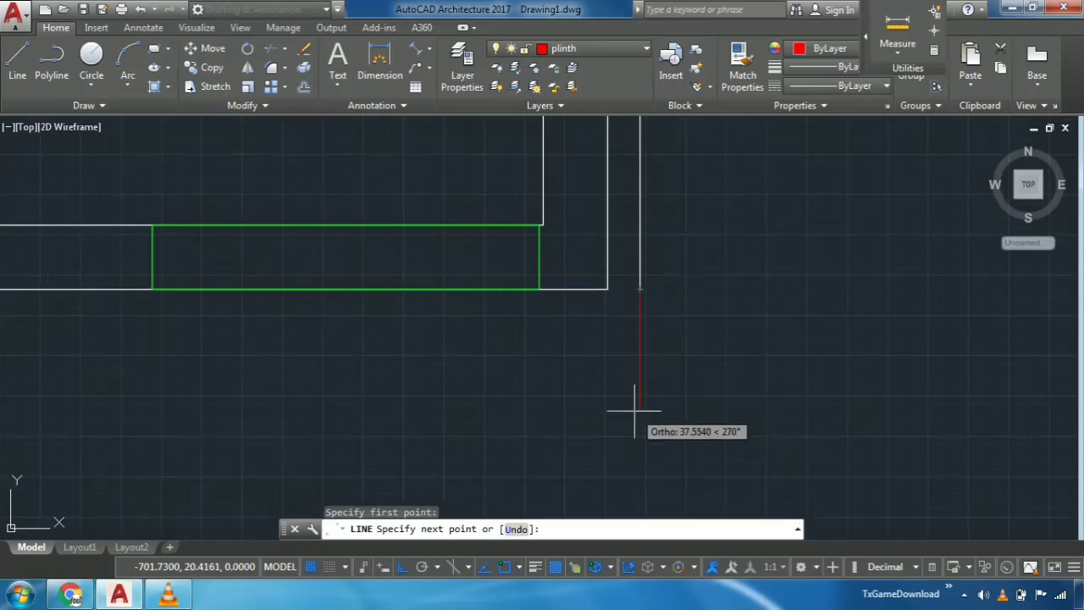
key("Escape")
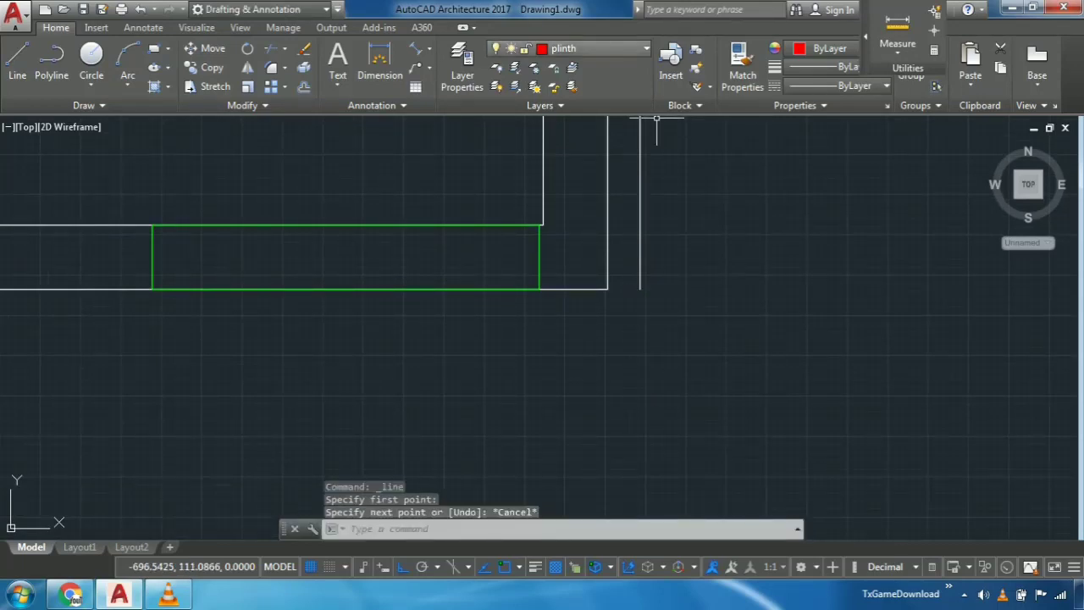
- Make layer 0 current and draw a line about 38 units straight down from the lower end of the right offset line
left_click(567, 49)
left_click(559, 68)
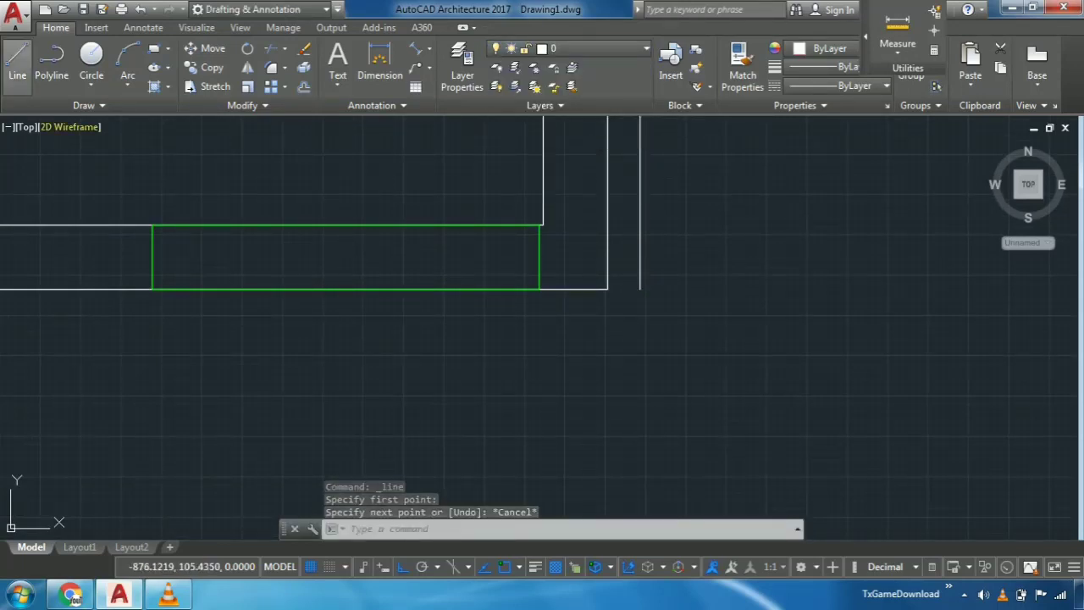
left_click(17, 59)
left_click(640, 290)
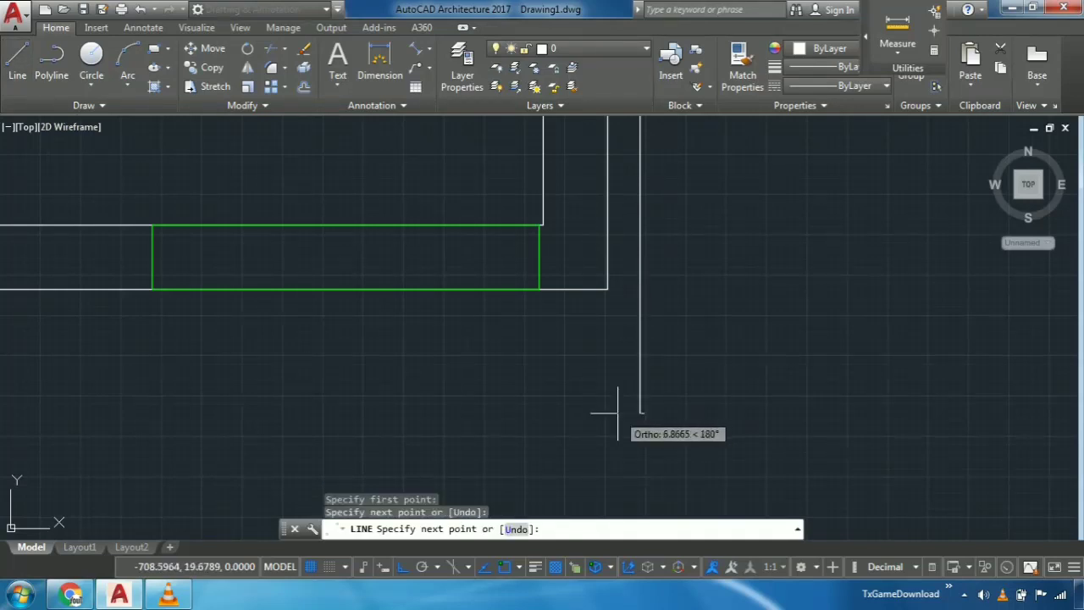
key("Escape")
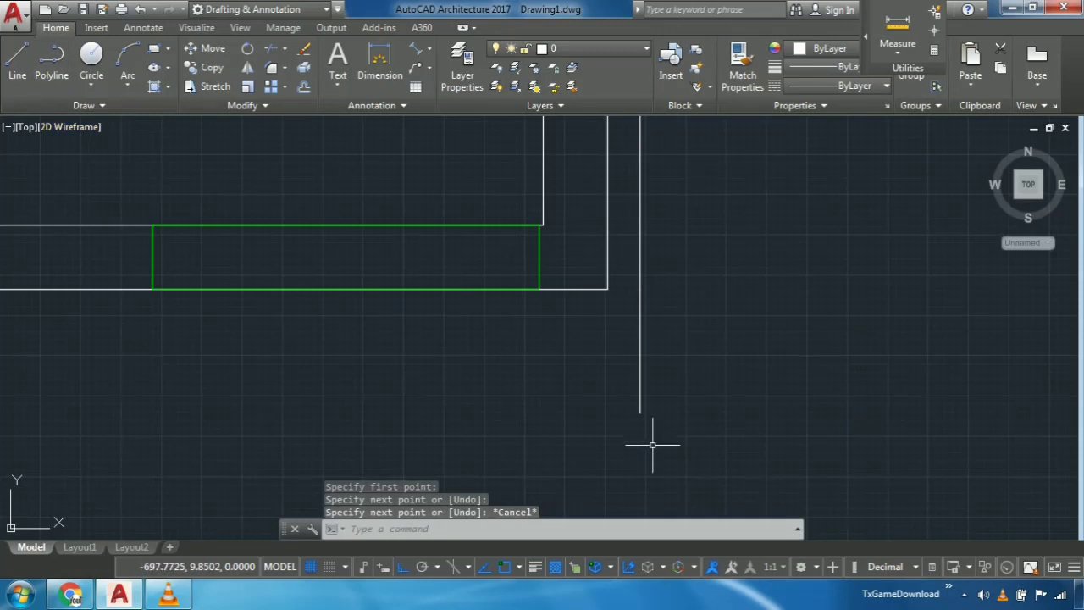
- Start the Offset command
type("off")
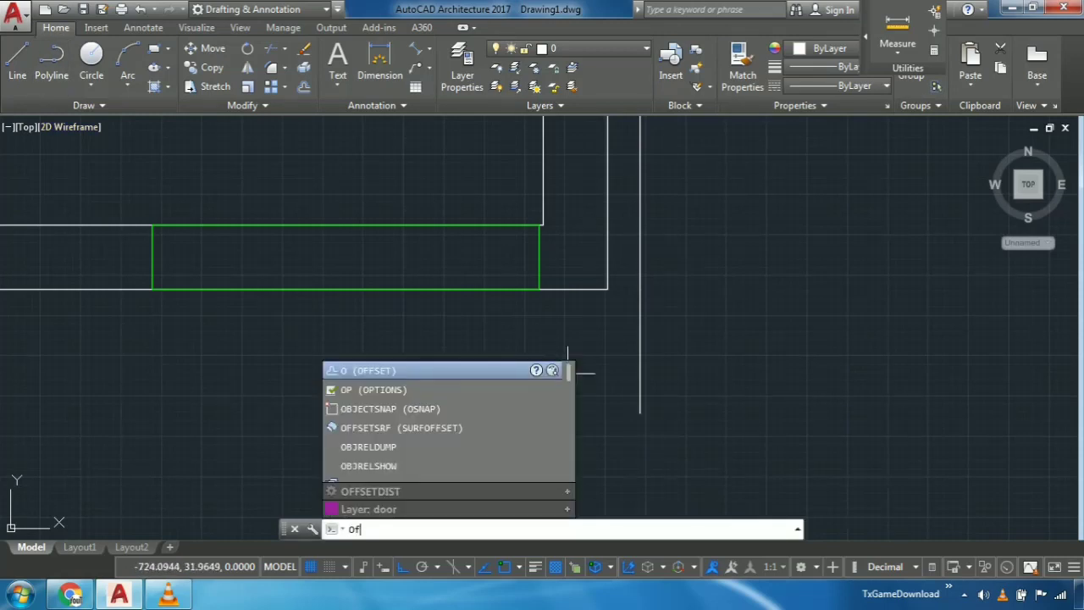
key("Return")
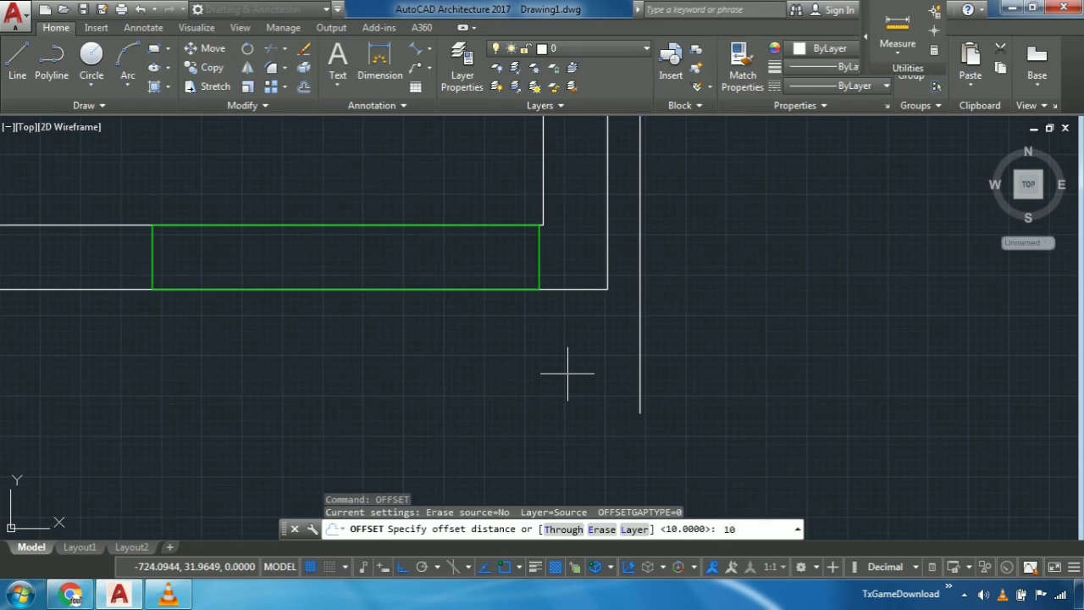
- Offset the bottom wall's two outer line segments, on either side of the door, 10 units downward
key("Return")
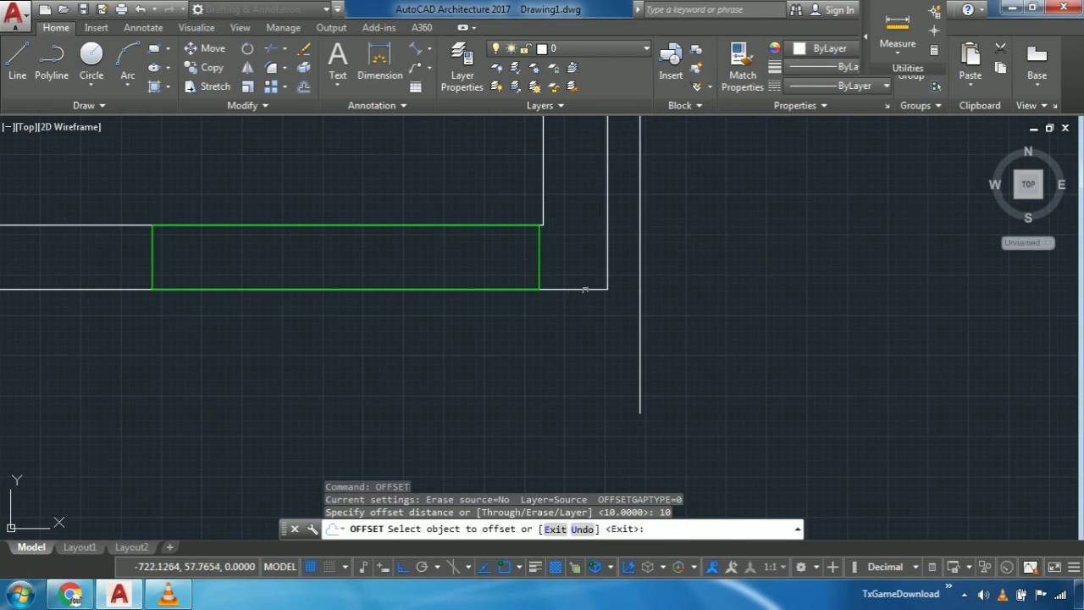
left_click(585, 289)
left_click(549, 387)
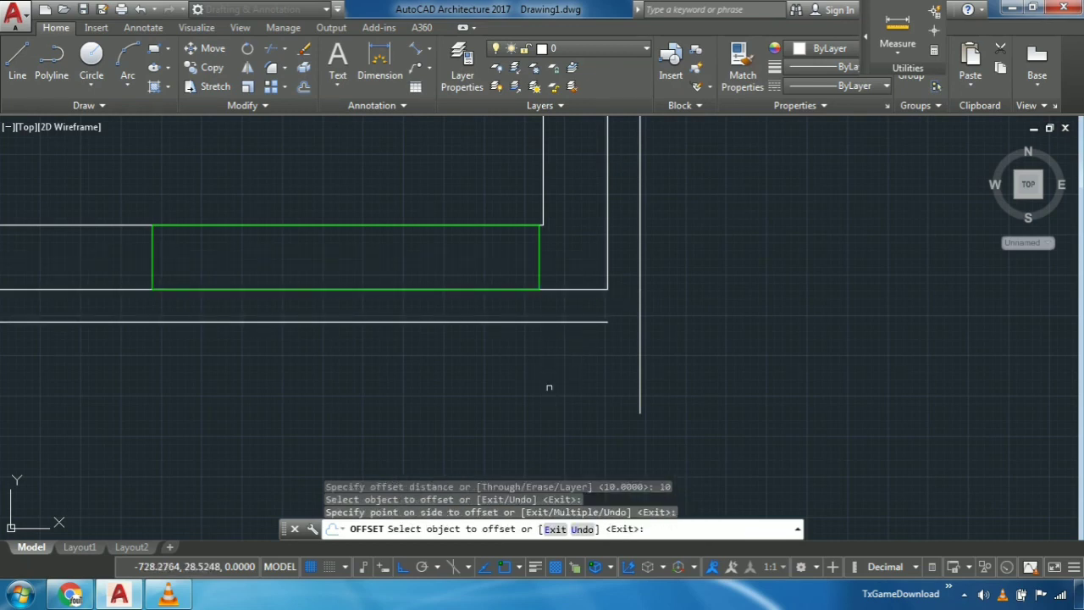
scroll(472, 411, "down", 6)
middle_click_drag(472, 412, 581, 399)
scroll(421, 382, "up", 2)
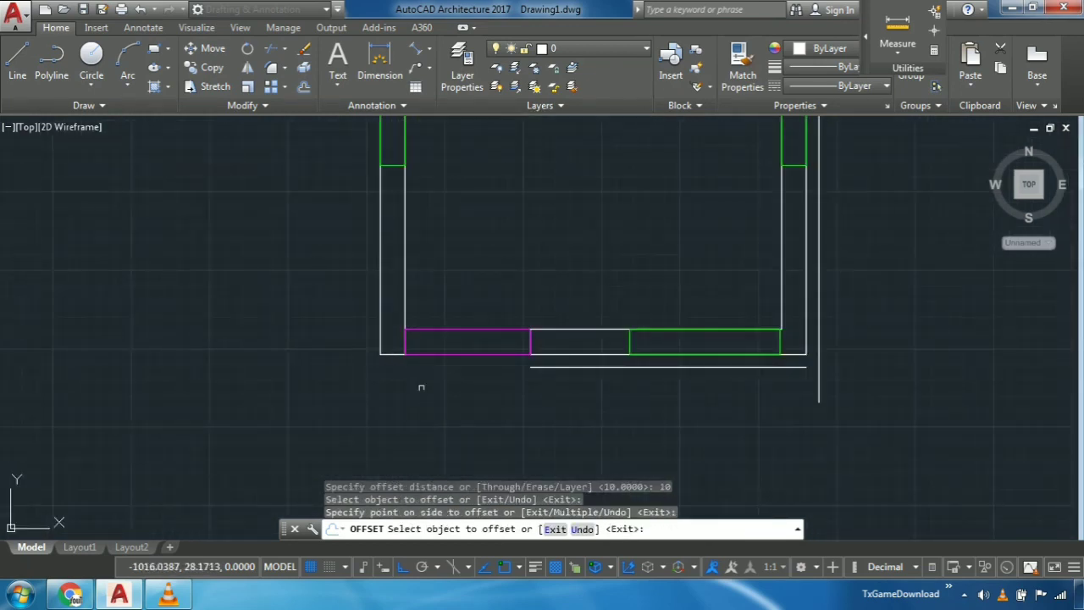
left_click(388, 353)
left_click(386, 376)
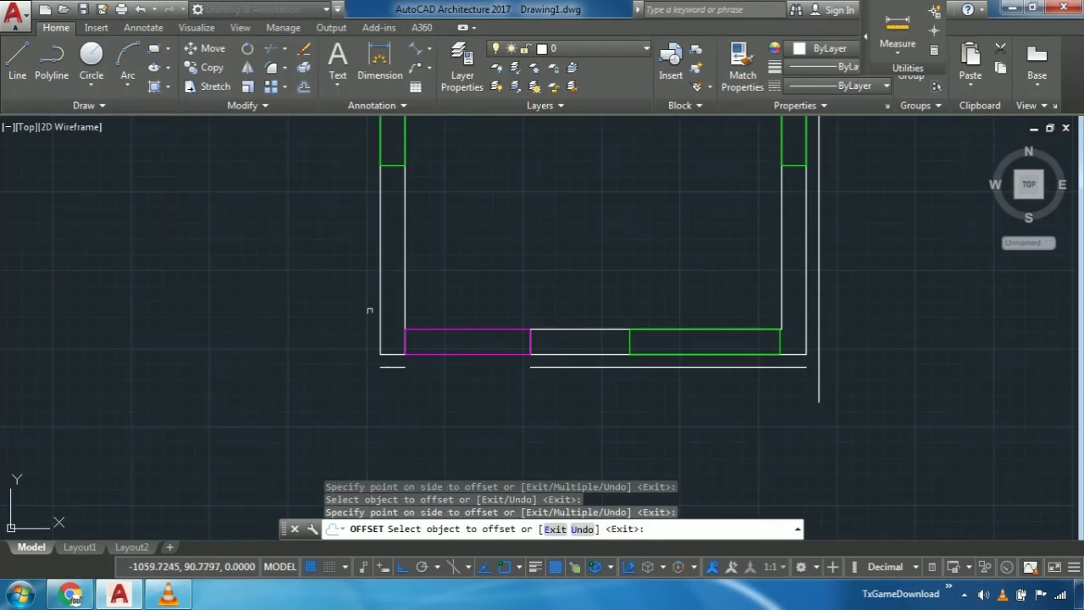
- Offset the outer lines of the left wall and the top wall 10 units outward
left_click(380, 302)
left_click(307, 314)
scroll(331, 452, "down", 2)
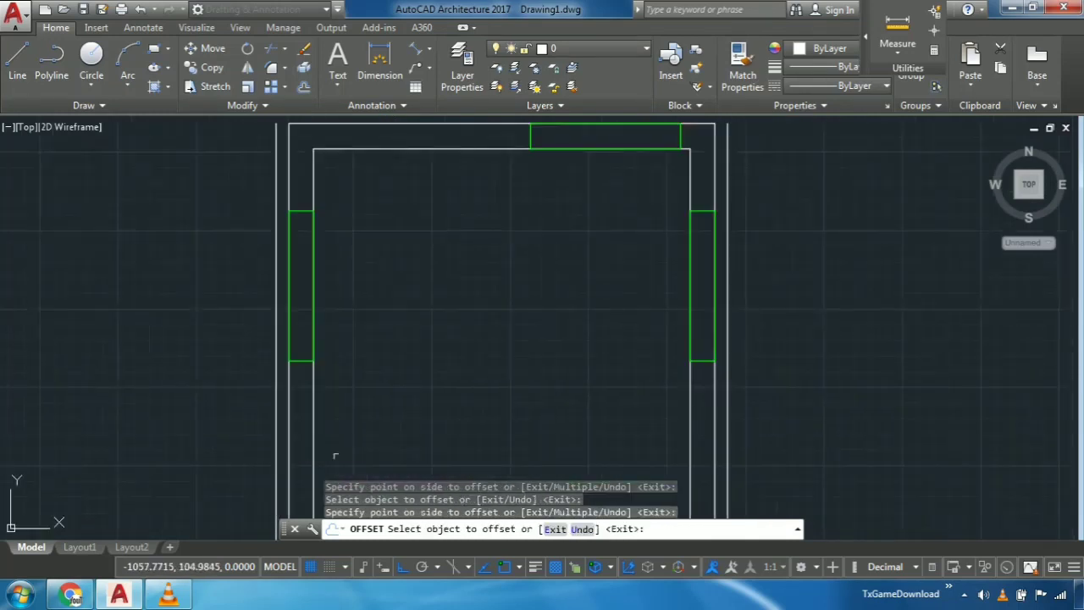
scroll(494, 243, "down", 1)
left_click(486, 202)
left_click(480, 170)
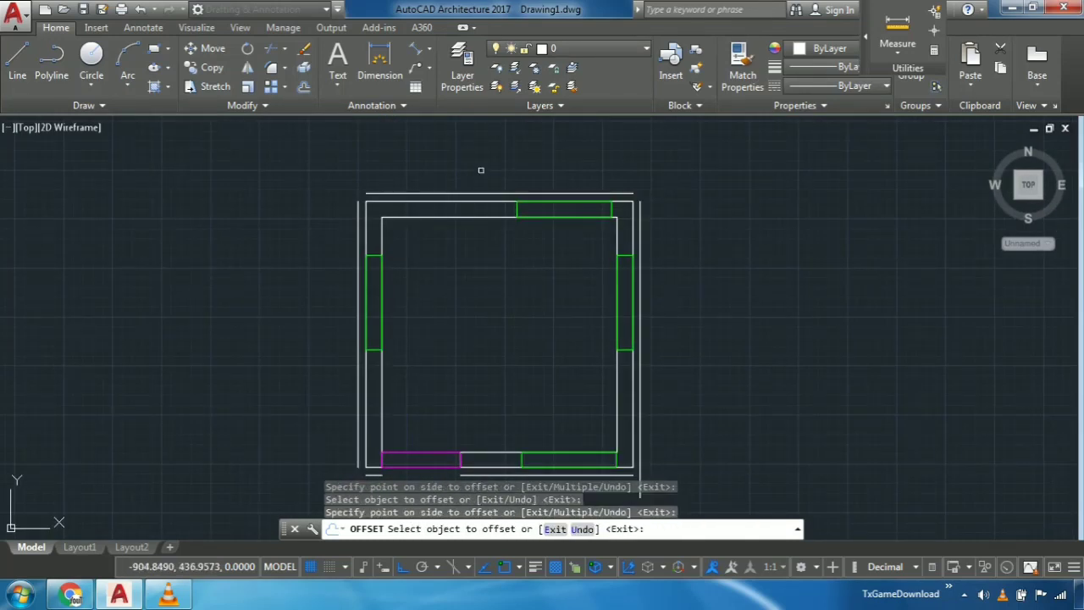
middle_click_drag(567, 269, 573, 167)
scroll(400, 395, "up", 3)
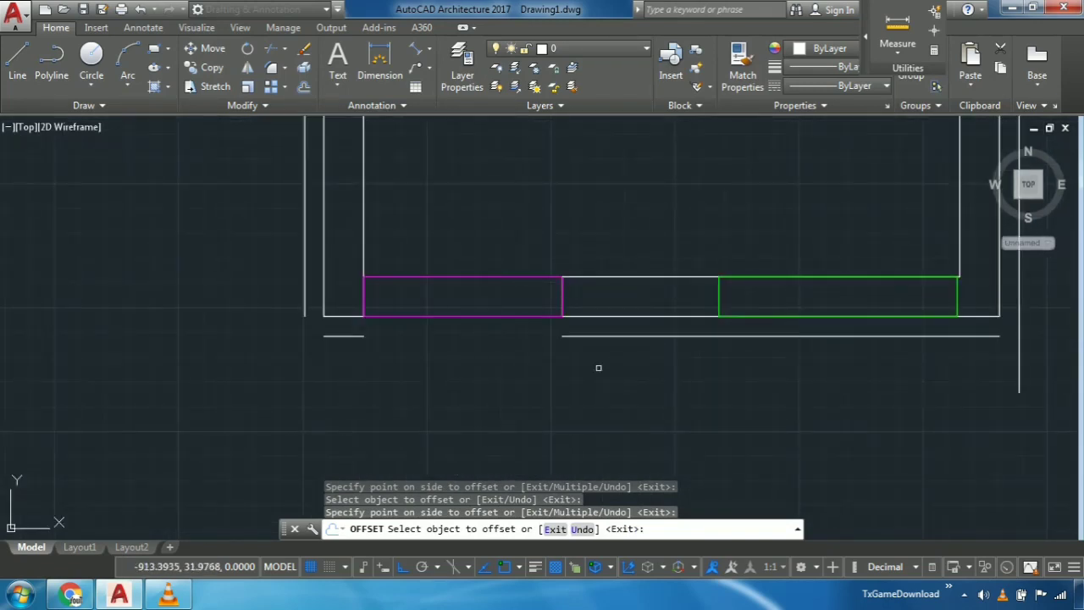
key("Escape")
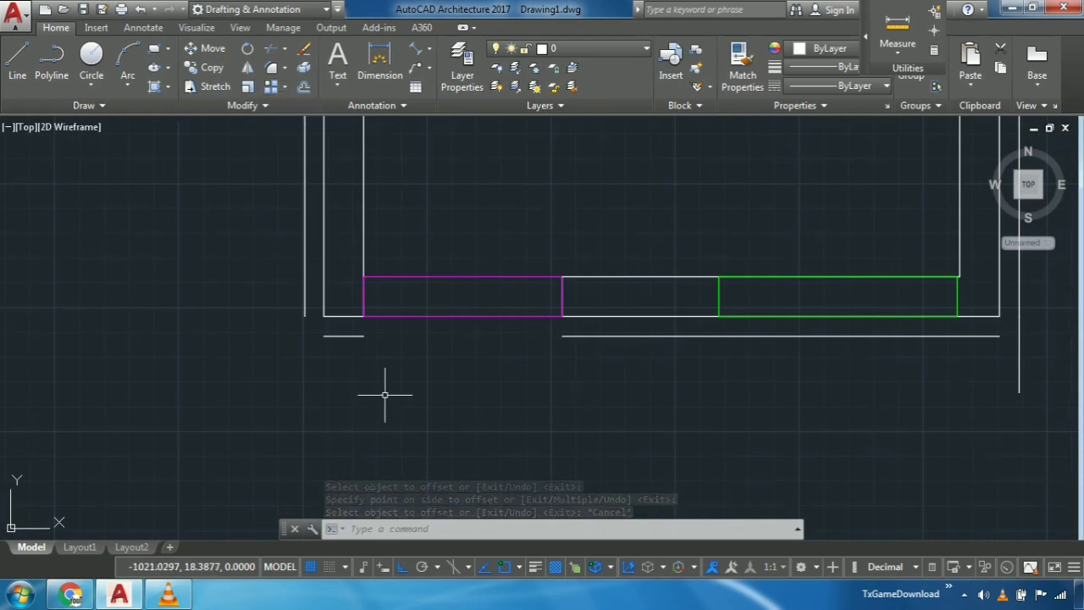
- Extend the lower offset lines across the door opening and up to the vertical offset line beside the right wall
type("EX")
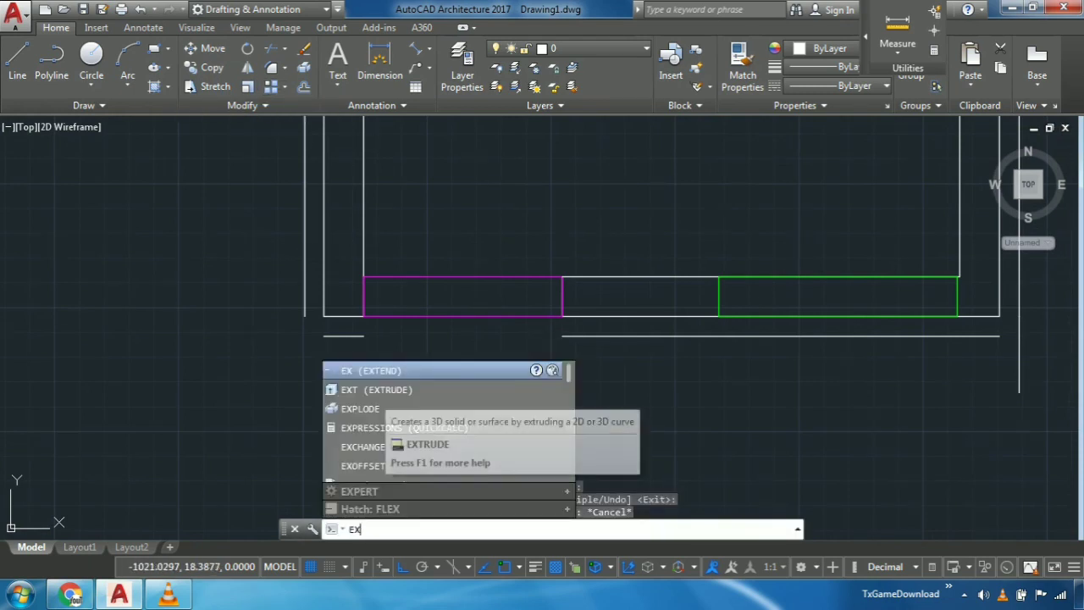
key("Return")
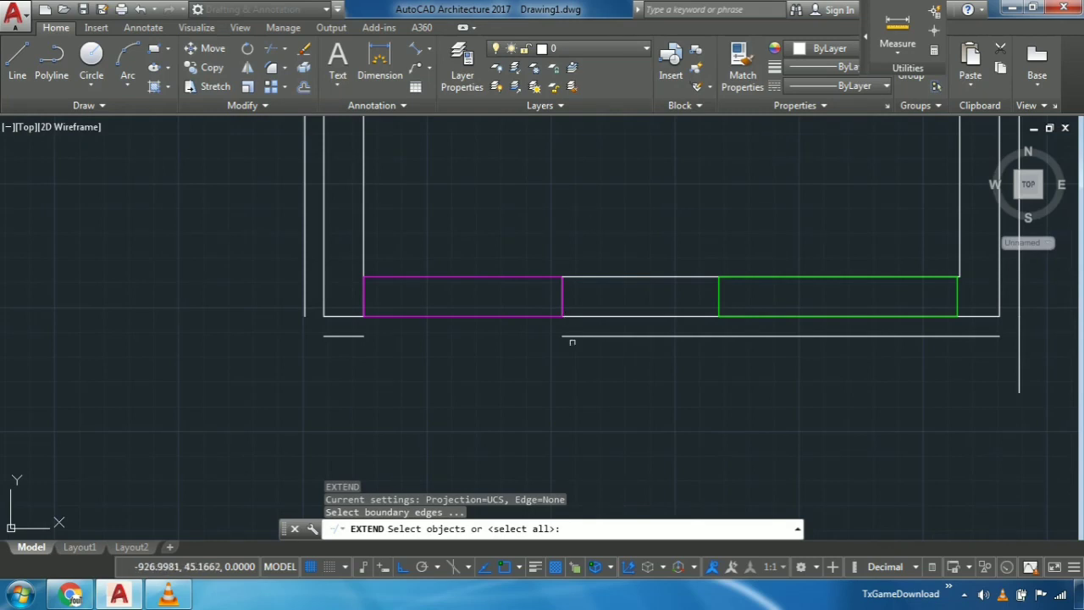
key("Return")
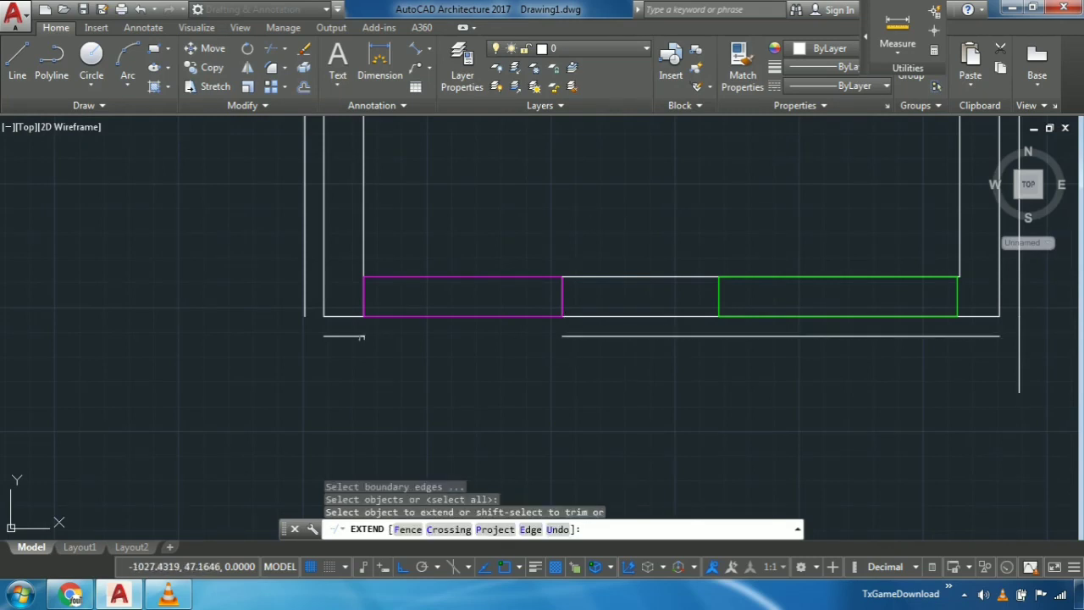
left_click(350, 335)
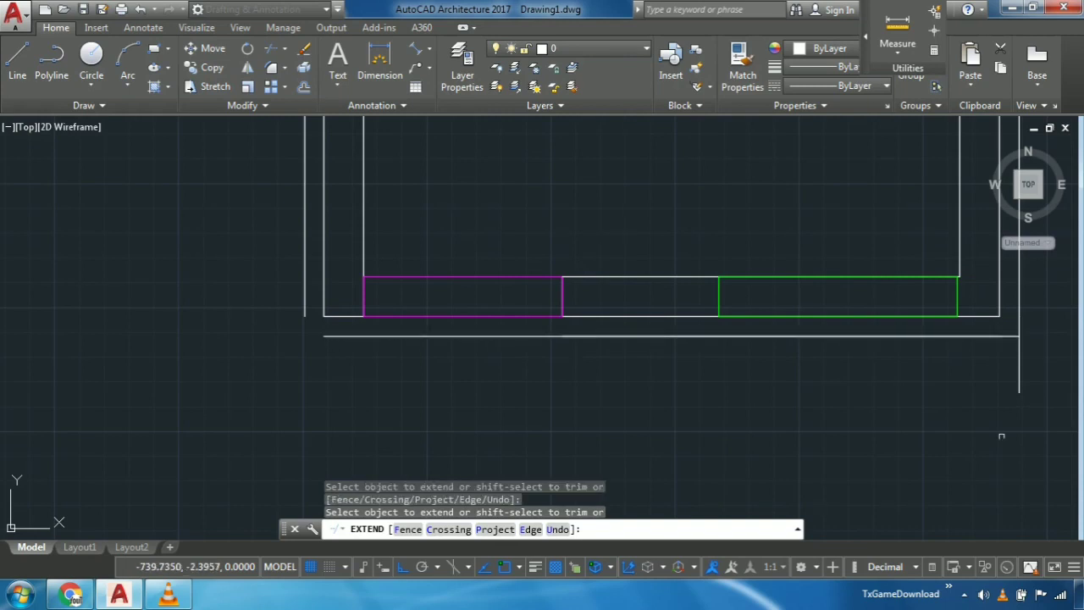
scroll(309, 427, "down", 4)
left_click(309, 280)
left_click(311, 280)
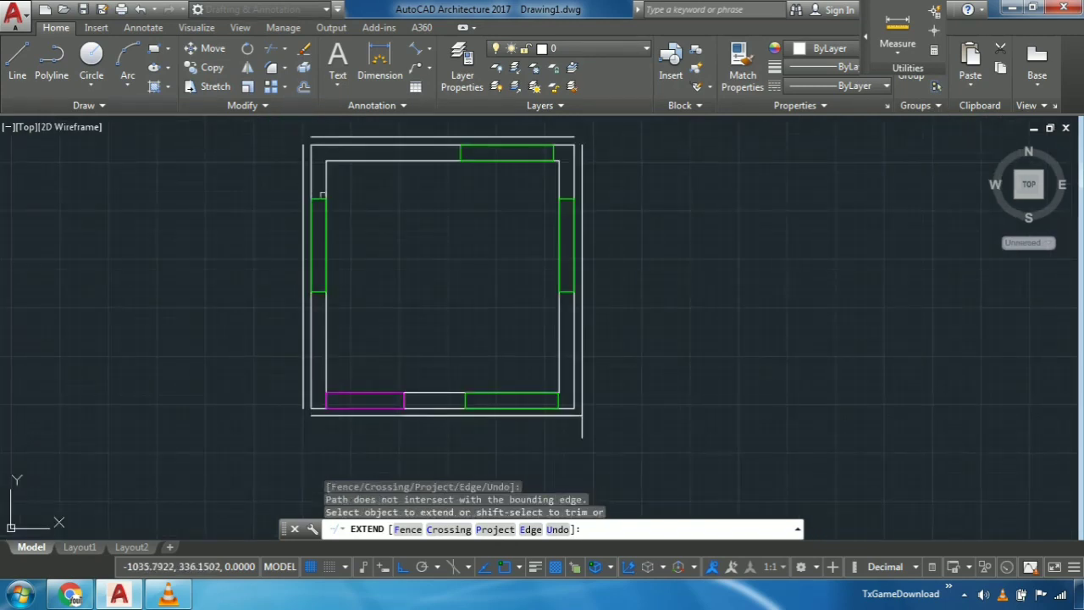
scroll(494, 170, "up", 5)
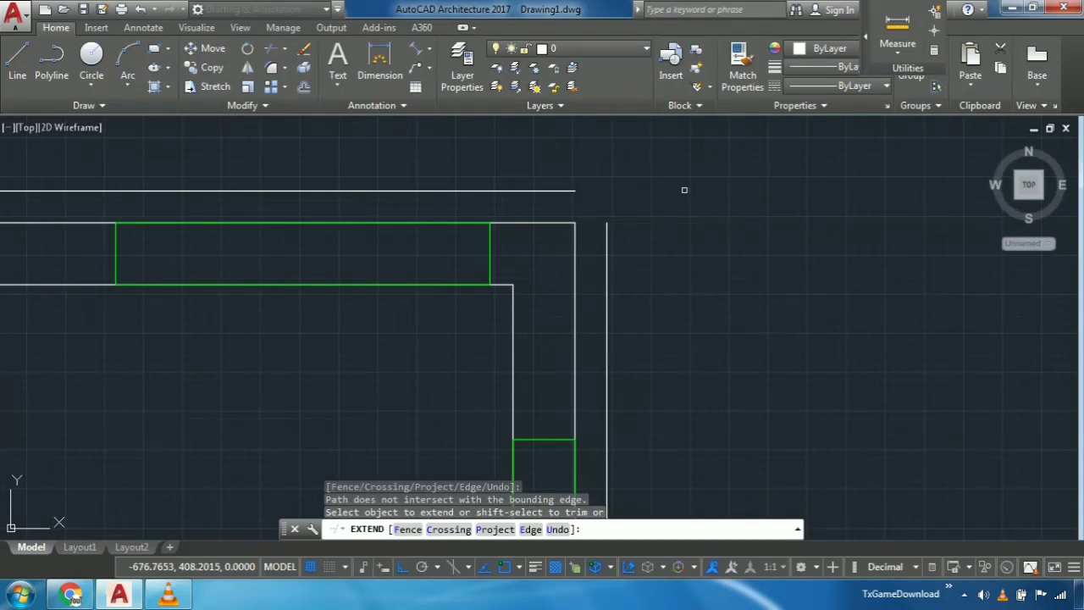
key("Escape")
- Join the top and right offset lines into a sharp corner with Fillet
type("F")
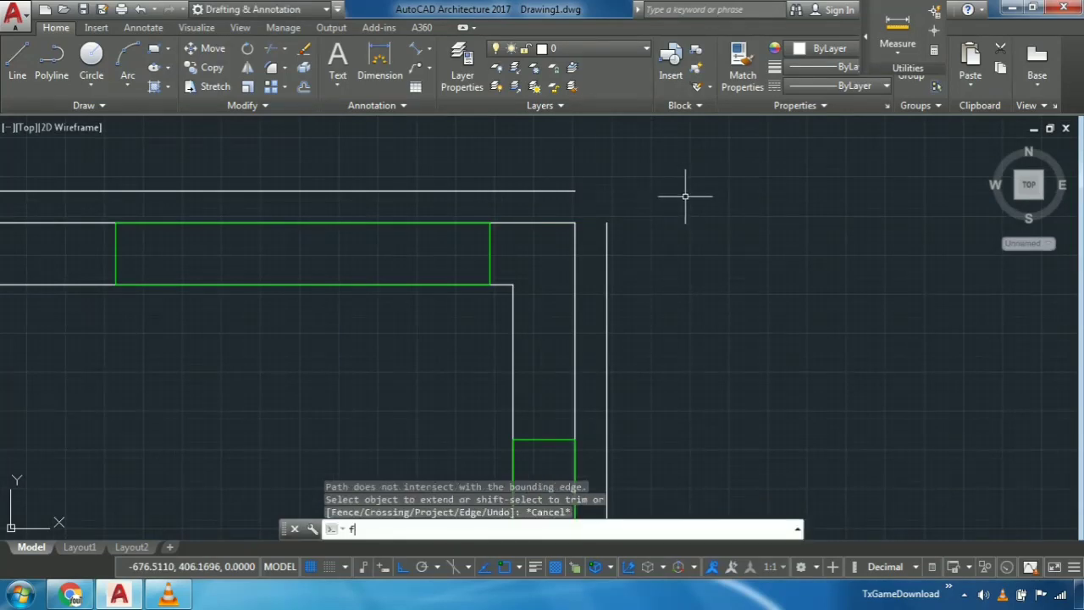
key("Return")
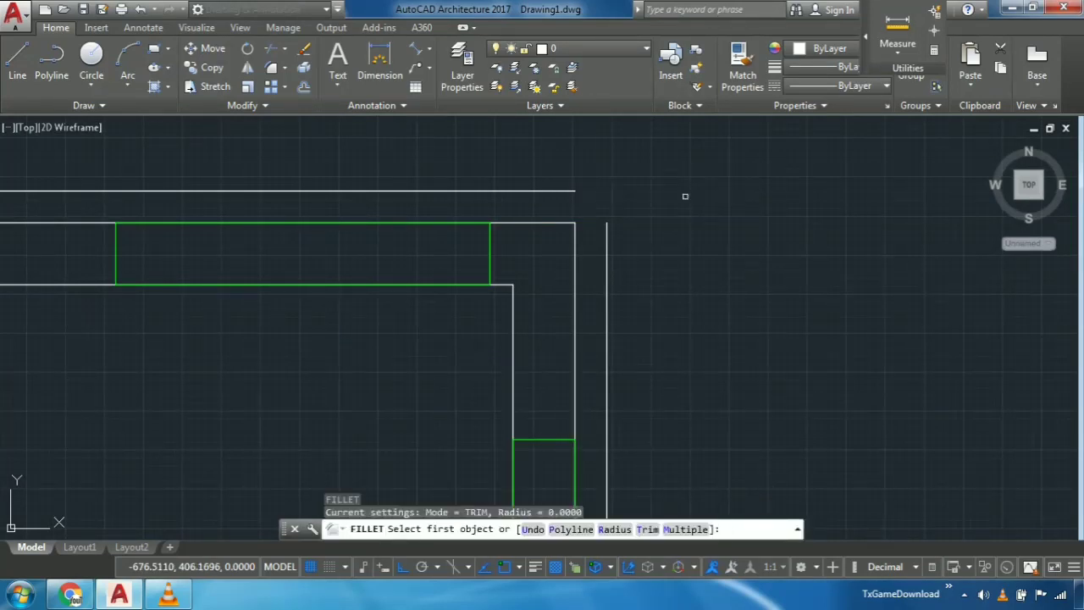
left_click(565, 192)
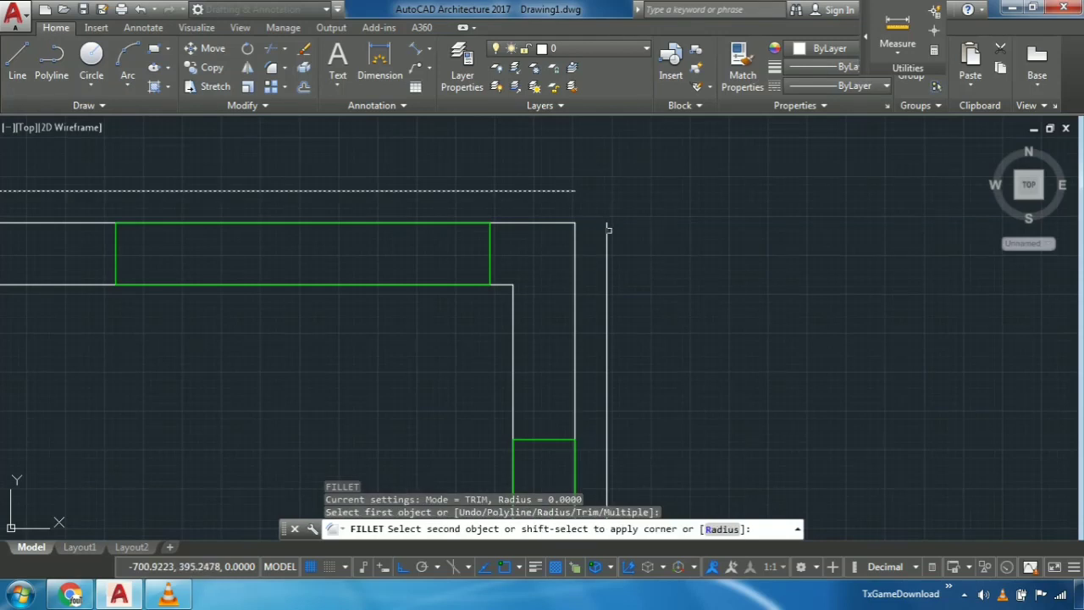
left_click(605, 232)
- Run Fillet with the Multiple option and join the top and left offset lines into a sharp corner
middle_click_drag(344, 331, 508, 296)
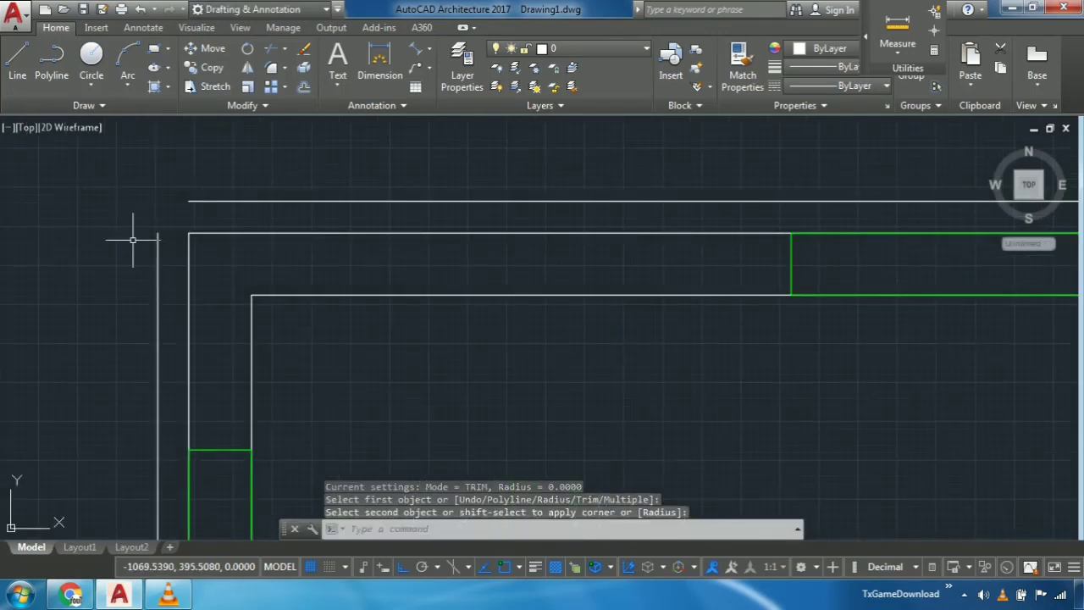
type("f")
key("Return")
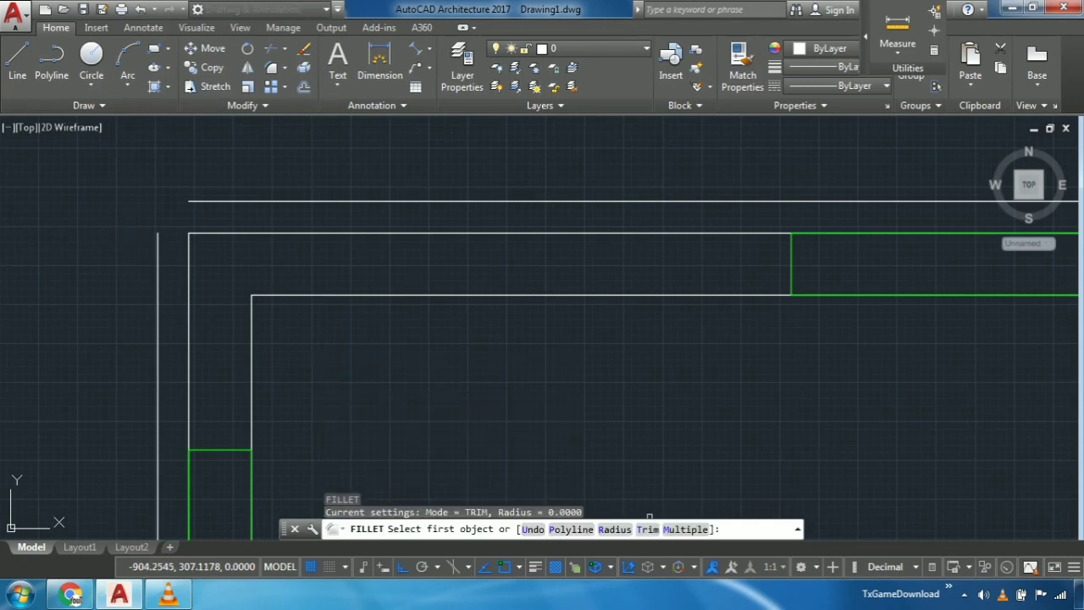
left_click(686, 530)
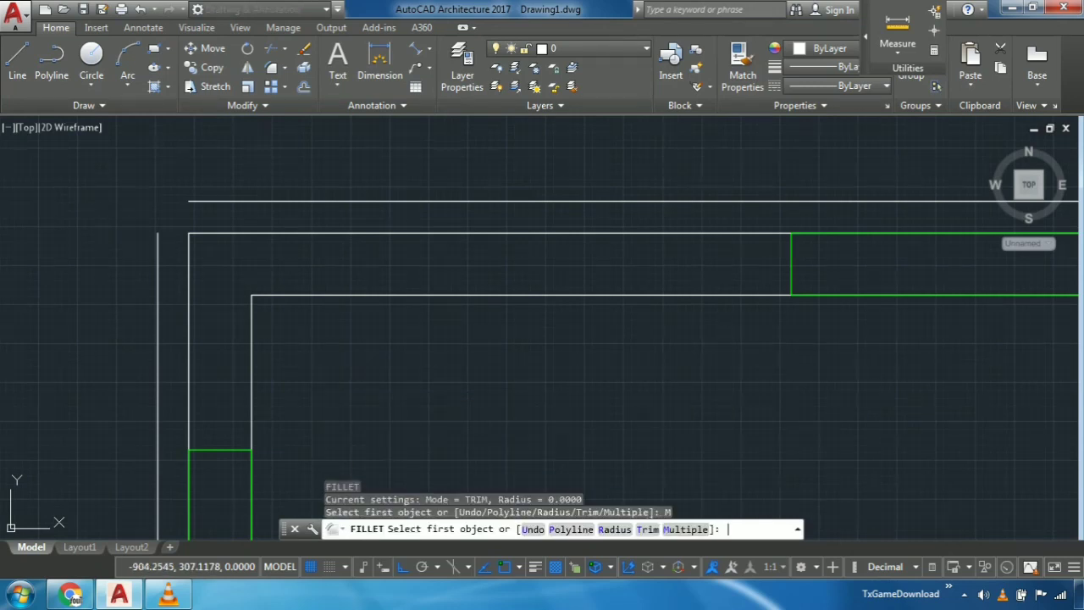
left_click(208, 201)
left_click(159, 247)
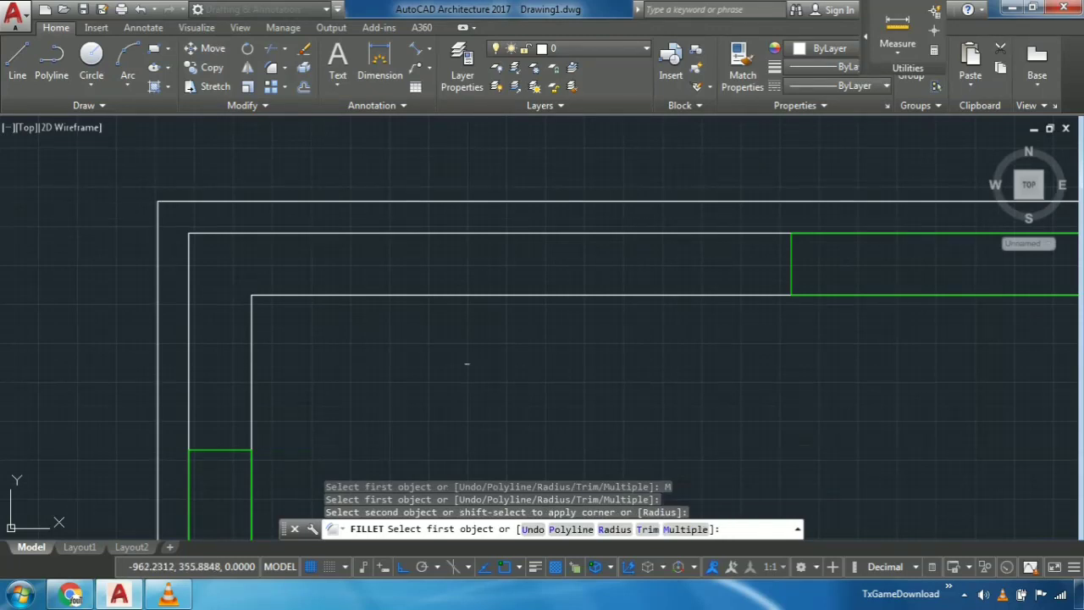
- Fillet the left and bottom offset lines into a sharp corner at the plan's lower left, and end the command
scroll(455, 234, "down", 3)
scroll(466, 339, "up", 5)
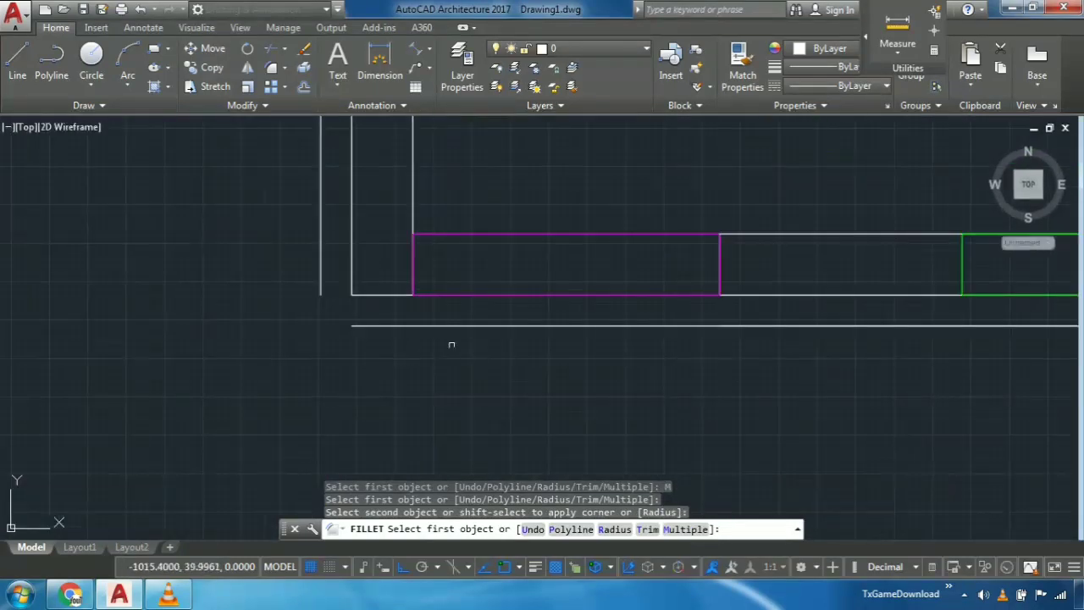
left_click(320, 273)
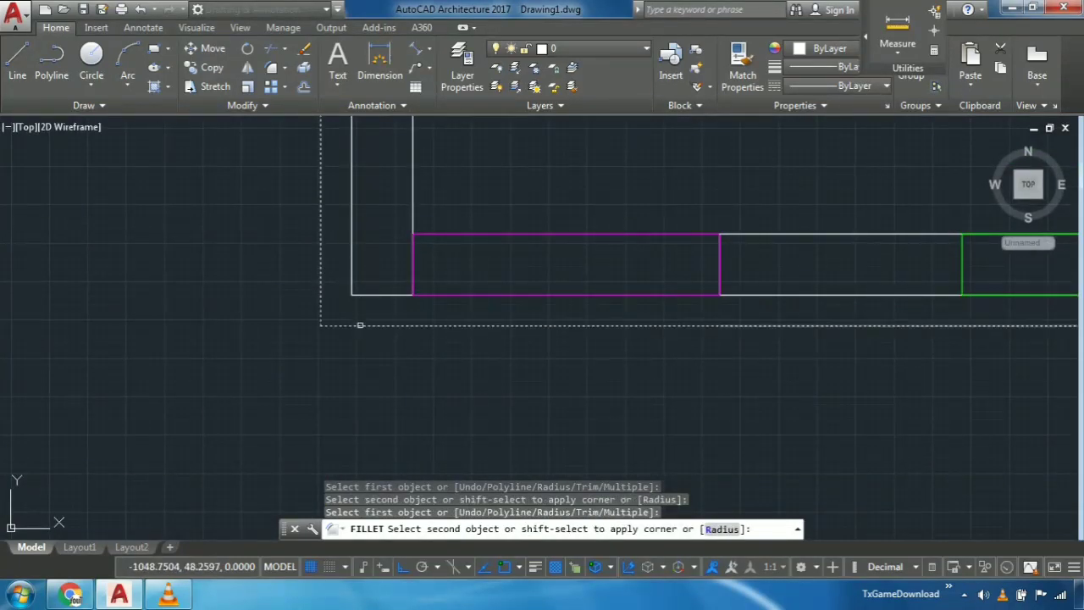
left_click(375, 328)
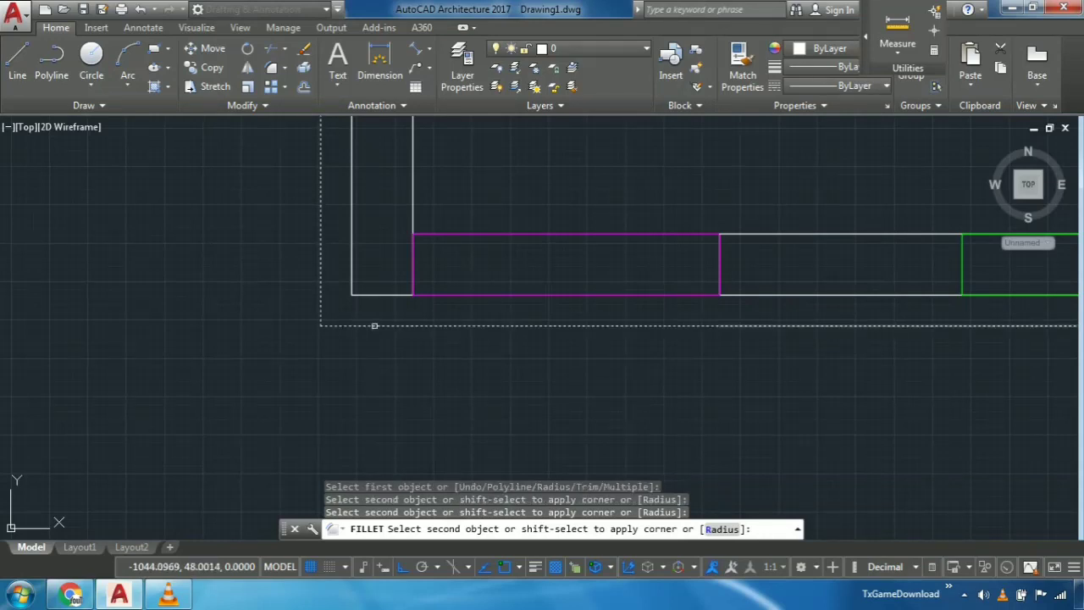
key("space")
middle_click_drag(714, 412, 494, 394)
scroll(839, 403, "down", 4)
middle_click_drag(839, 403, 770, 419)
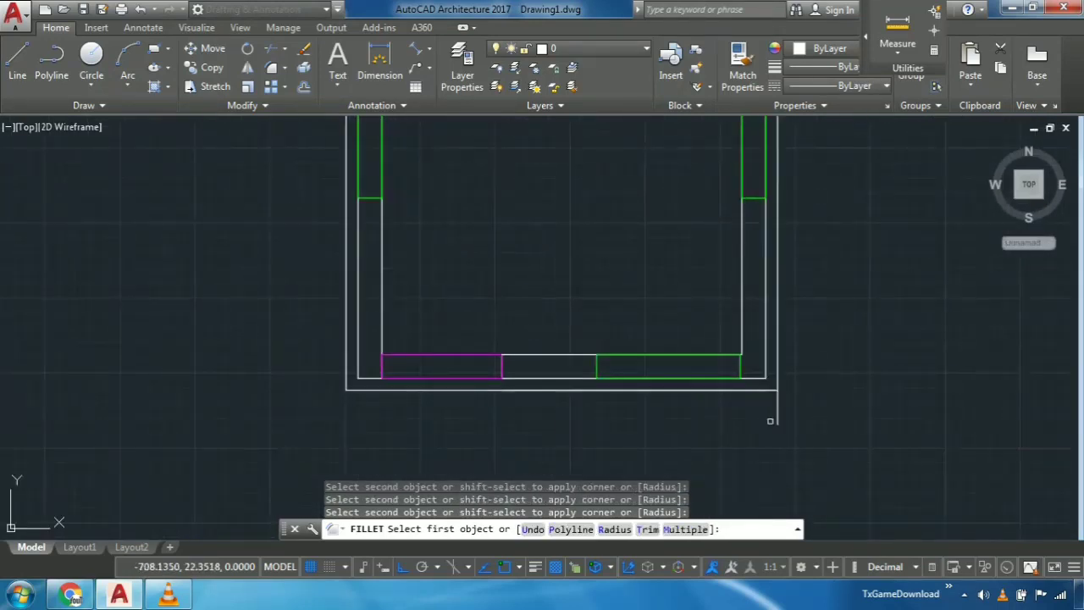
scroll(770, 418, "up", 2)
key("Escape")
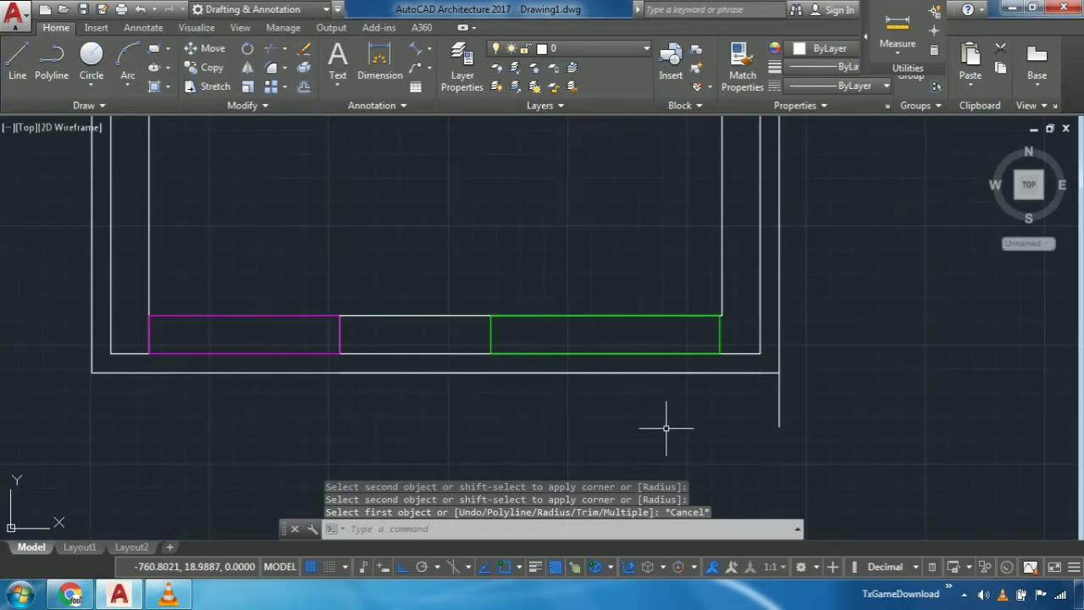
- Trim the piece of the right plinth line that overhangs below the bottom plinth line
type("tr")
key("Return")
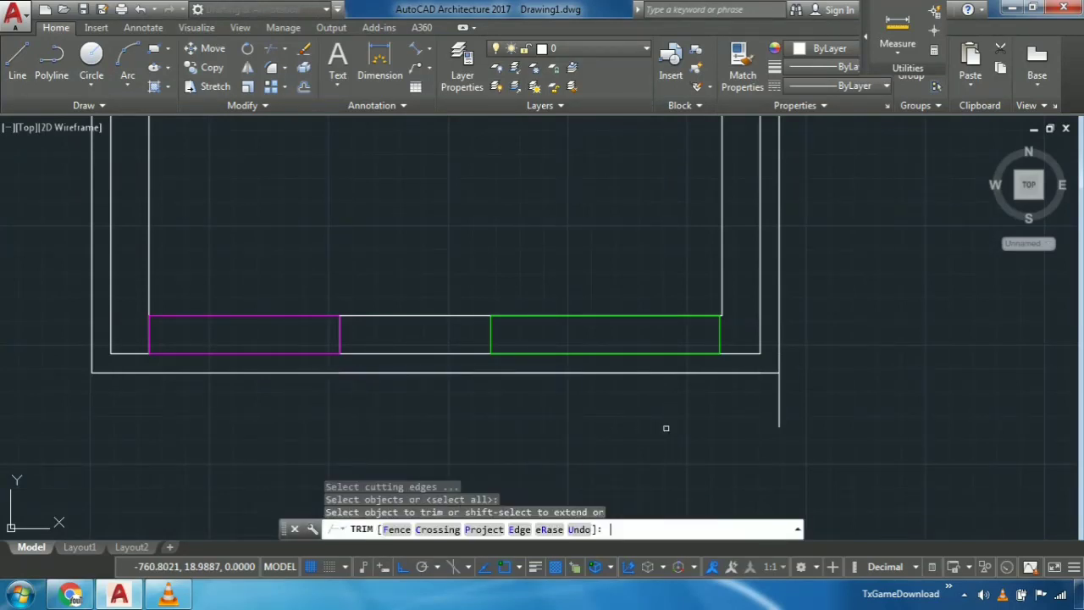
left_click(780, 404)
key("Escape")
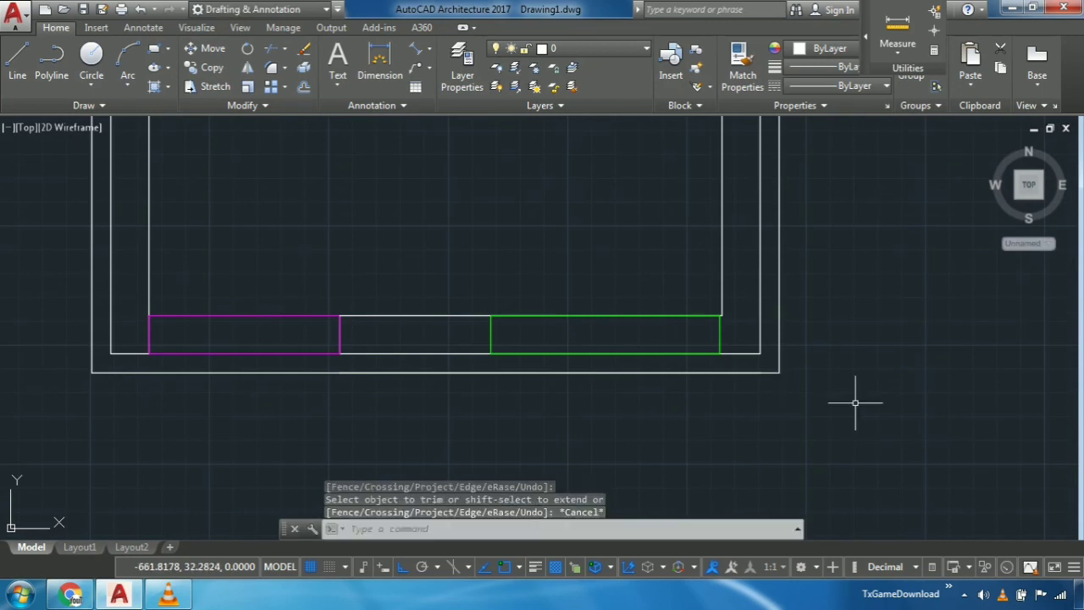
- Select the magenta door rectangle and the green window rectangle in the bottom wall
scroll(836, 416, "down", 5)
scroll(644, 362, "up", 4)
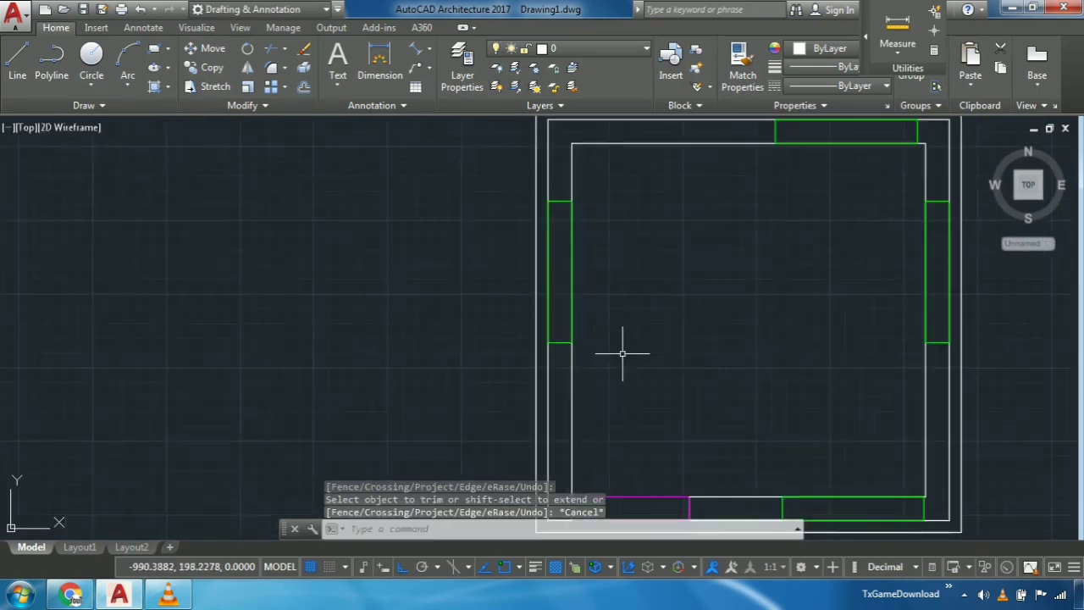
middle_click_drag(769, 416, 803, 273)
scroll(687, 347, "up", 2)
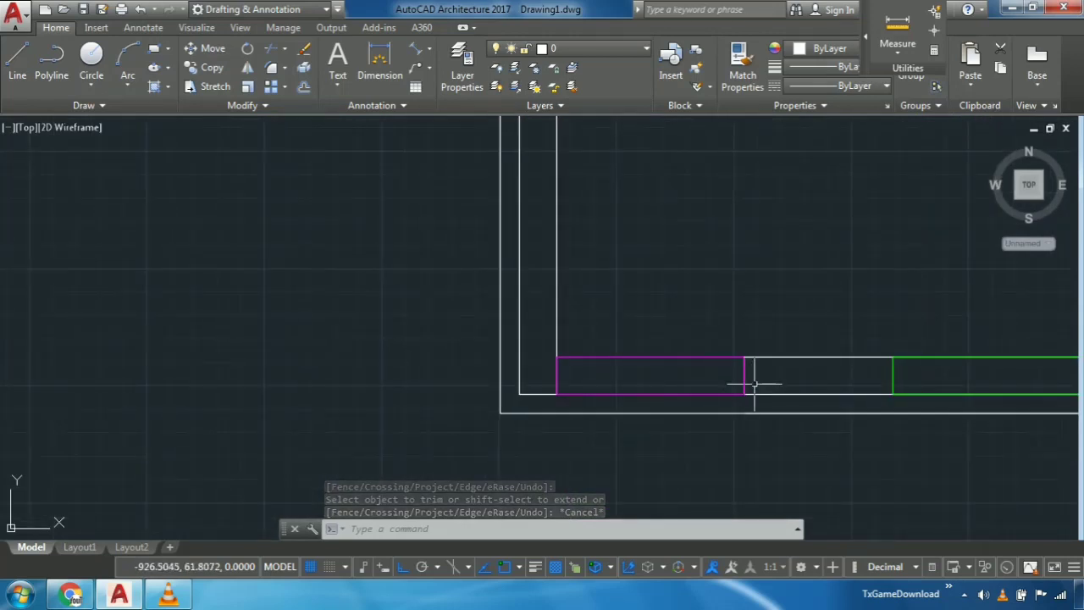
left_click_drag(754, 384, 711, 382)
middle_click_drag(788, 388, 626, 381)
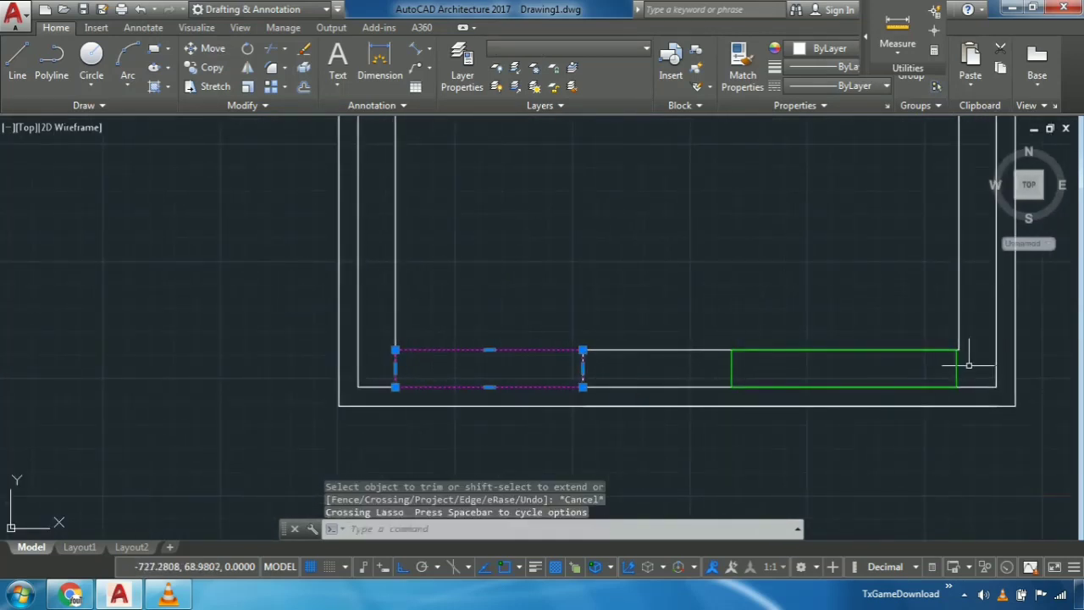
left_click_drag(968, 365, 913, 360)
- Add the green window rectangles in the bottom, right and top walls to the selection
middle_click_drag(881, 340, 748, 445)
middle_click_drag(806, 308, 779, 364)
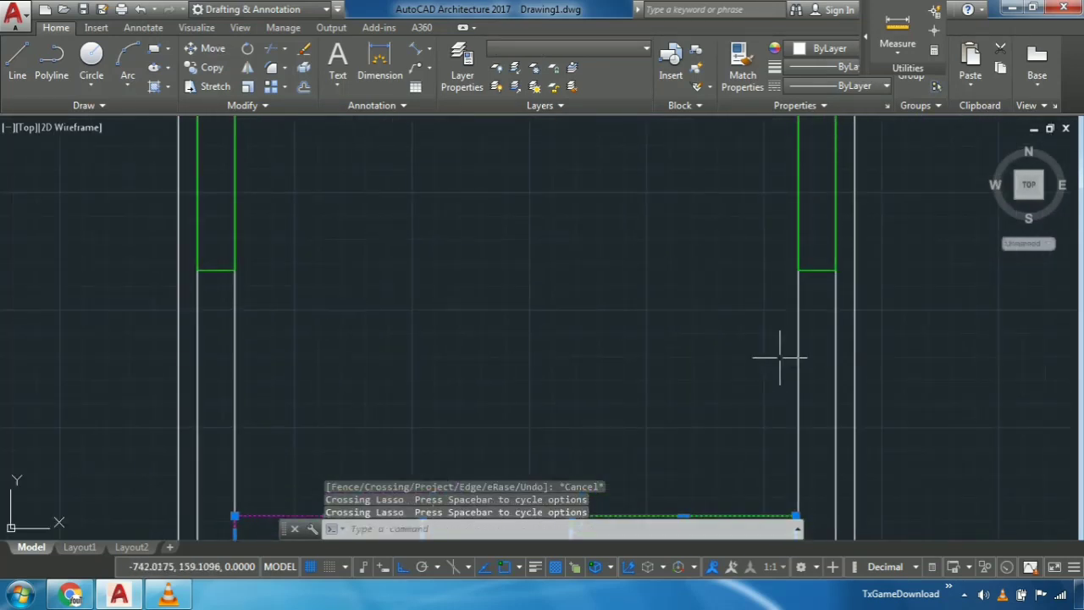
mouse_move(815, 310)
left_mouse_down()
mouse_move(823, 283)
mouse_move(770, 261)
left_mouse_up()
middle_click_drag(637, 264, 644, 416)
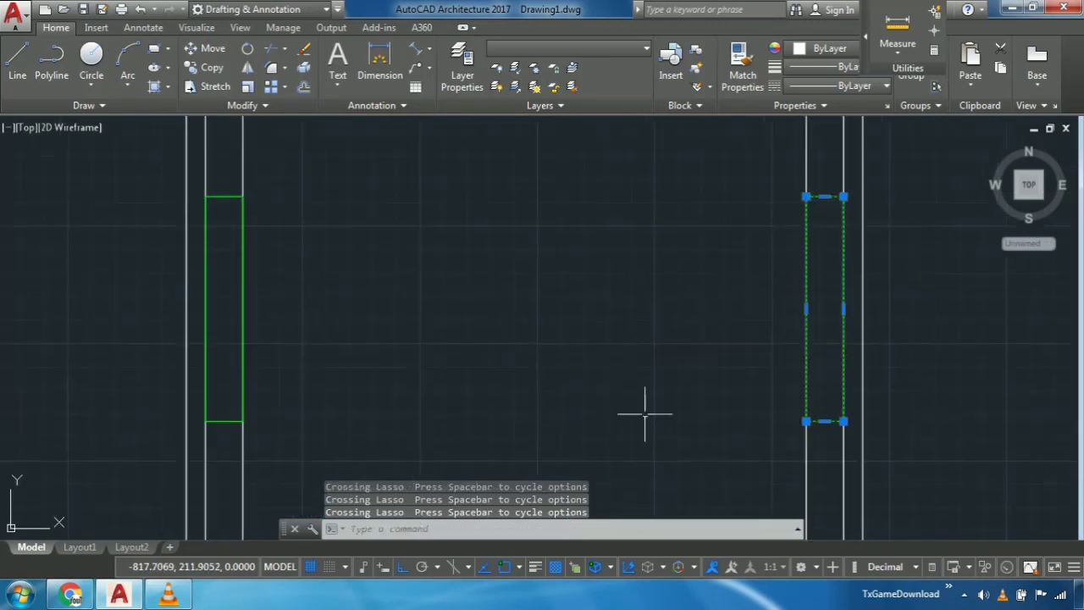
scroll(468, 262, "down", 2)
middle_click_drag(467, 262, 469, 389)
scroll(638, 290, "up", 2)
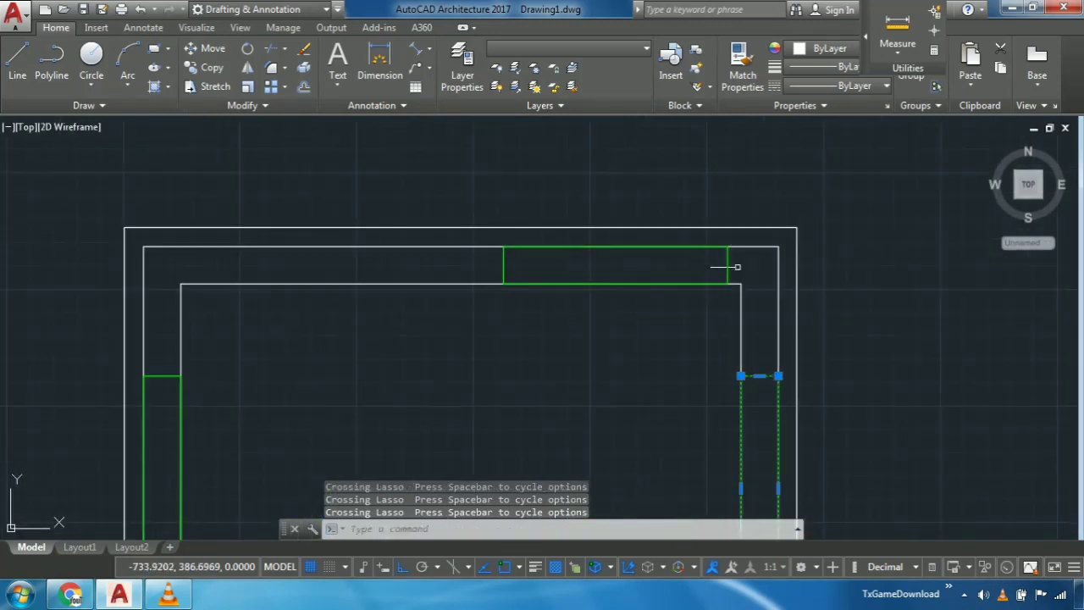
left_click_drag(726, 266, 670, 249)
- Add the left wall's window to the selection and move all the door and window rectangles clear of the plan, to its left
middle_click_drag(432, 311, 702, 259)
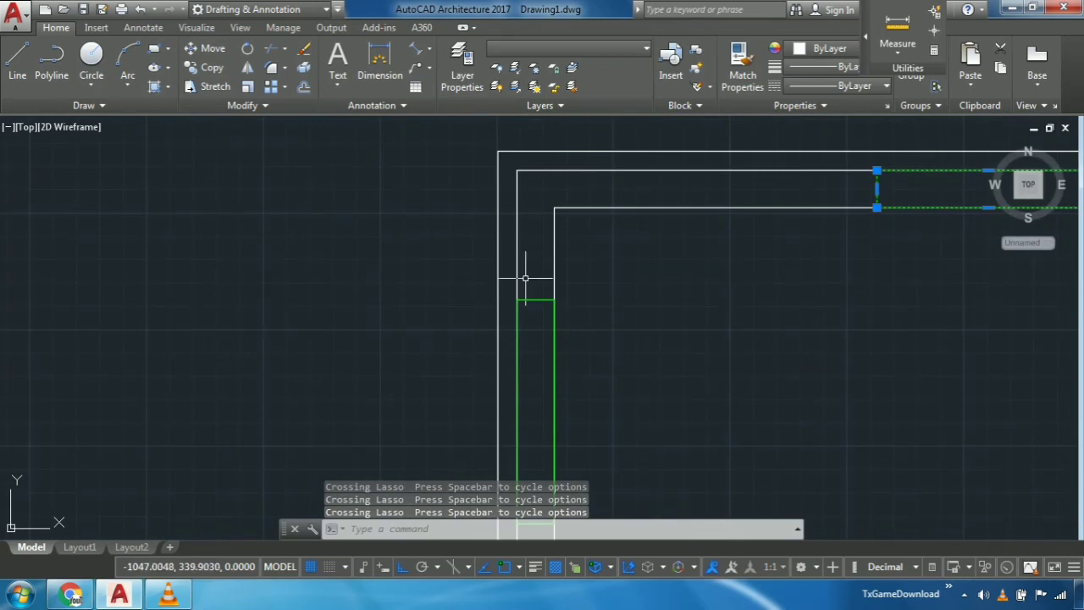
left_click_drag(525, 278, 537, 331)
middle_click_drag(552, 334, 543, 307)
mouse_move(522, 283)
left_mouse_down()
mouse_move(523, 256)
mouse_move(542, 288)
left_mouse_up()
middle_click_drag(593, 285, 571, 215)
scroll(570, 215, "down", 4)
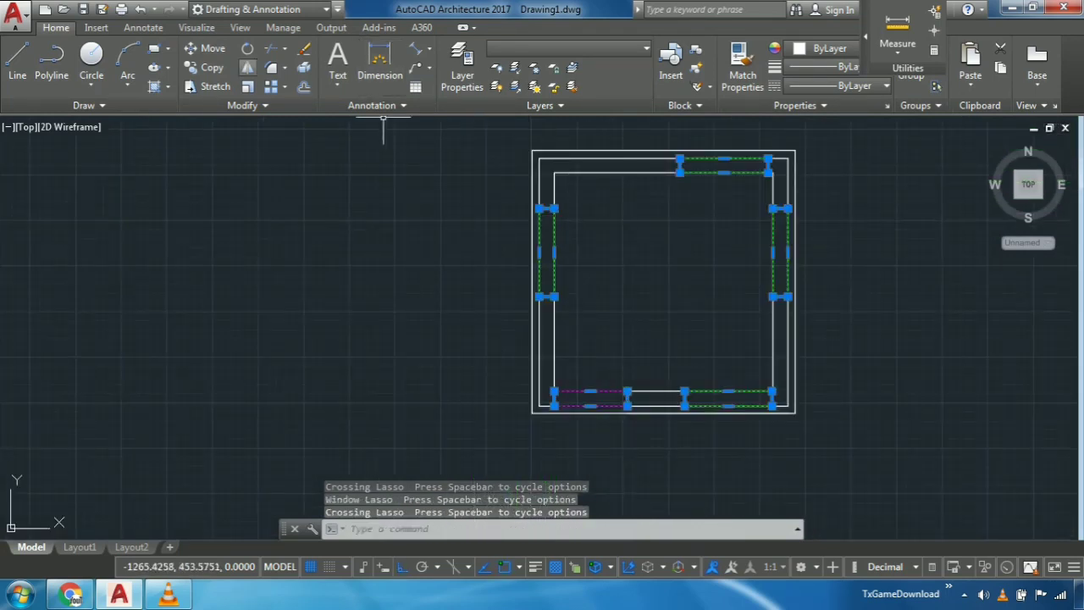
left_click(206, 48)
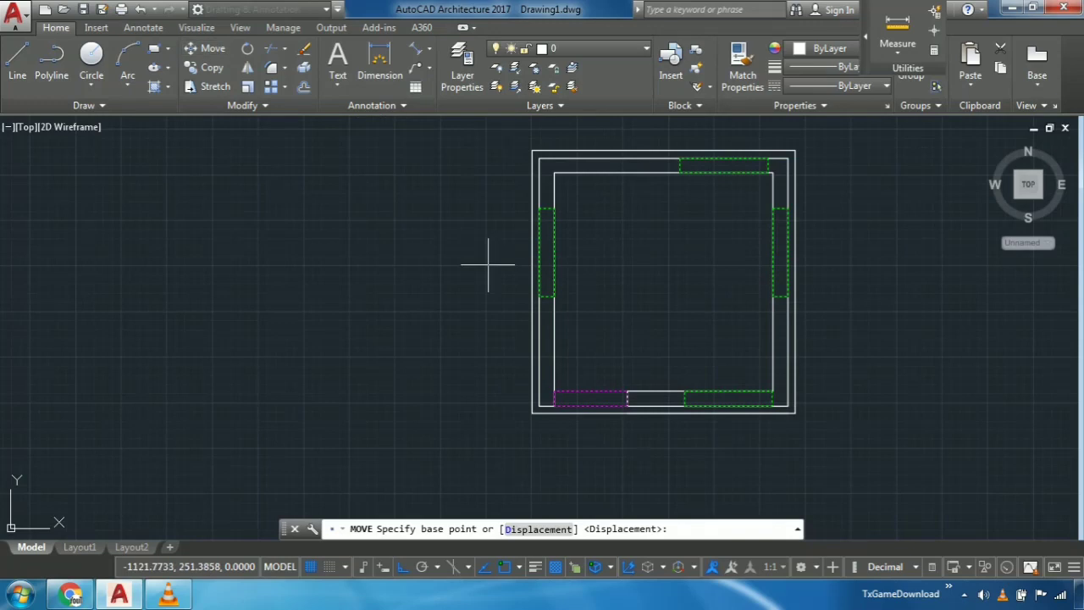
left_click(539, 251)
middle_click_drag(337, 296, 876, 363)
left_click(605, 353)
scroll(834, 355, "down", 2)
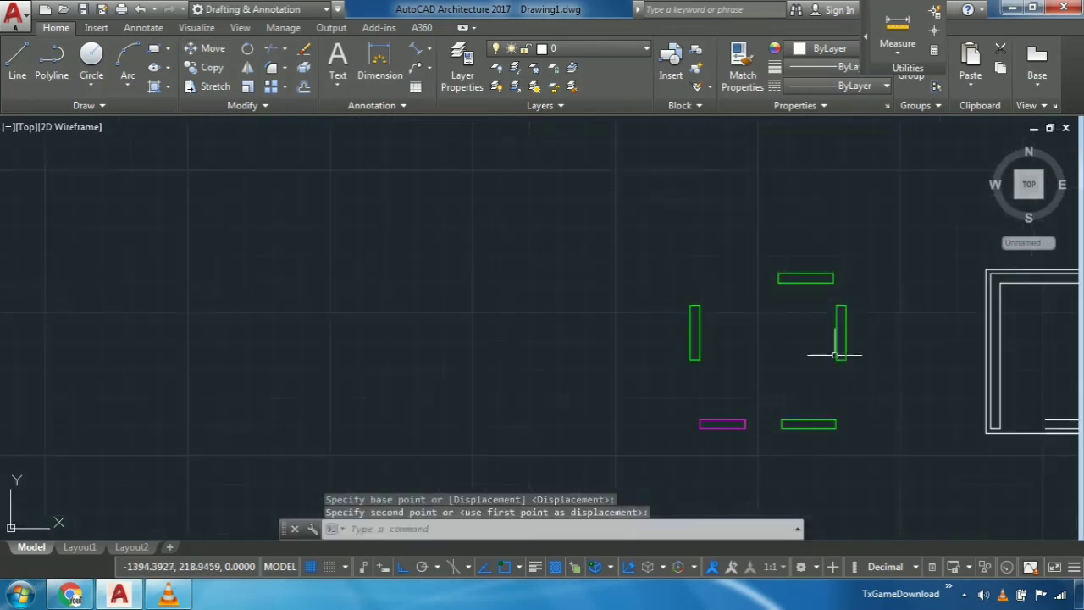
- Draw a line closing the open end of the bottom wall beside the door opening
scroll(750, 351, "down", 3)
scroll(685, 322, "up", 5)
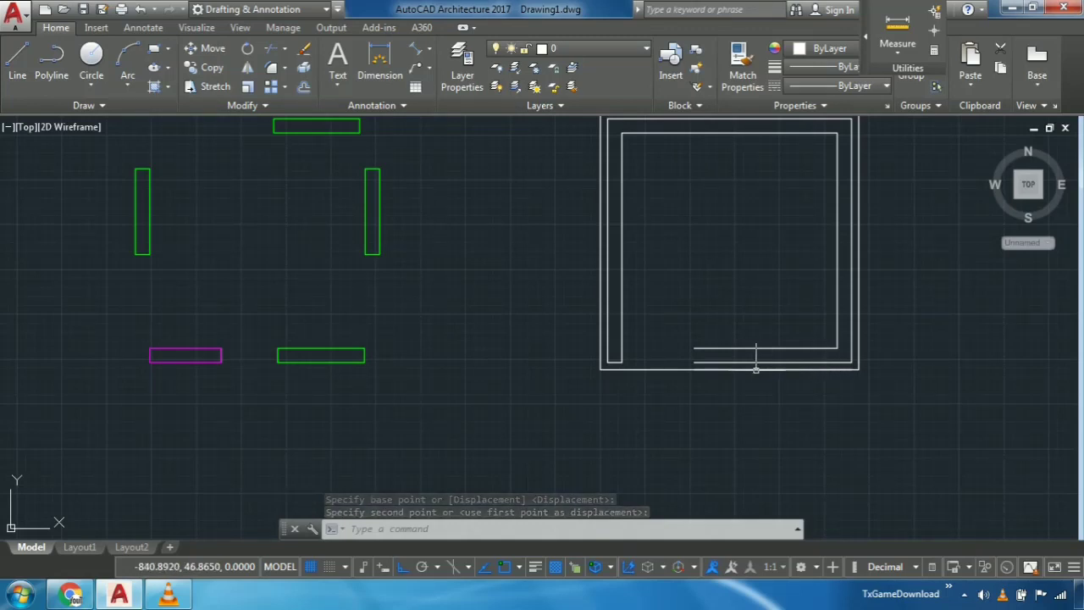
left_click(17, 63)
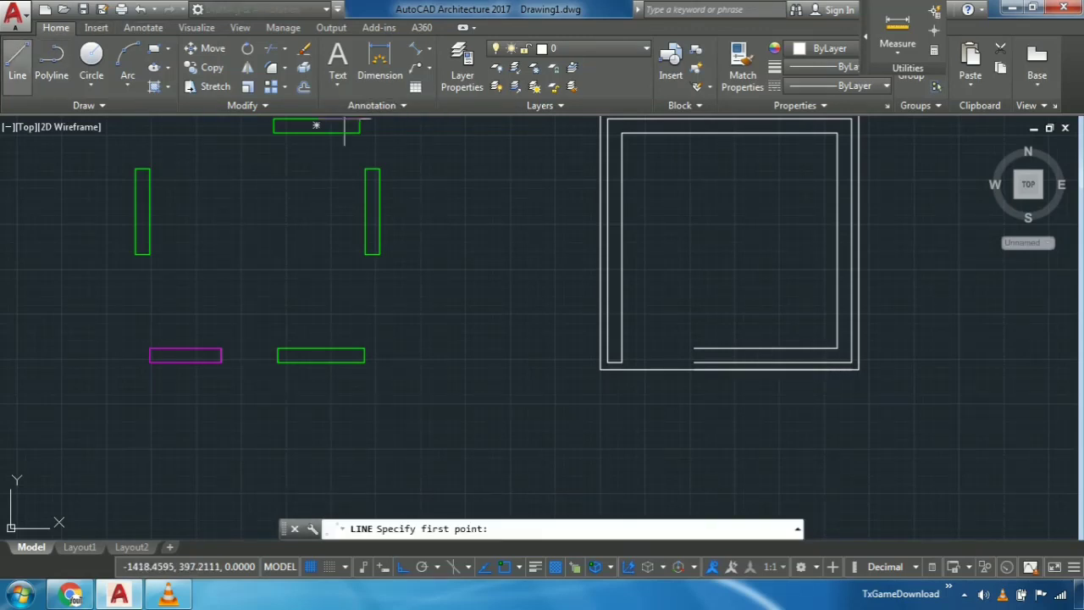
scroll(642, 343, "up", 4)
scroll(642, 343, "up", 2)
middle_click_drag(722, 351, 450, 266)
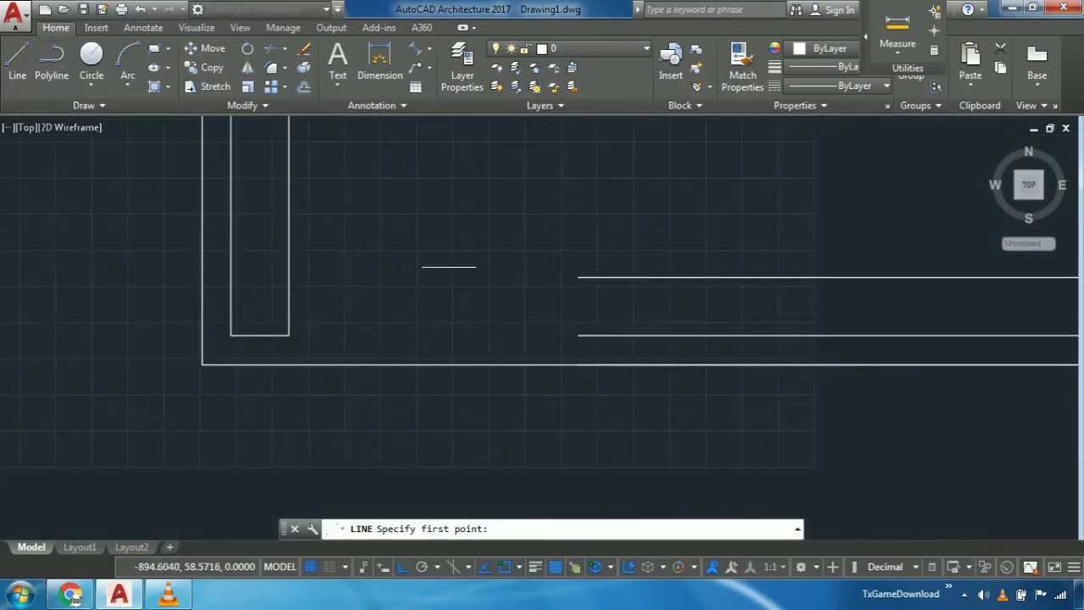
left_click(578, 277)
left_click(579, 335)
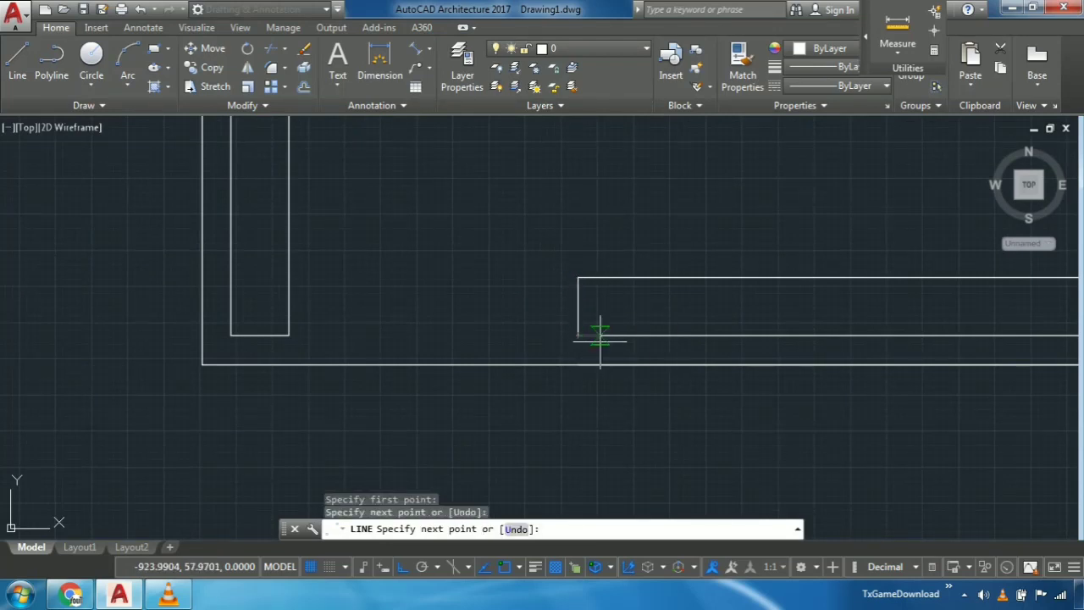
key("Escape")
- Make wall the current layer and create a polyline boundary from a point between the inner and outer wall lines
scroll(618, 330, "down", 3)
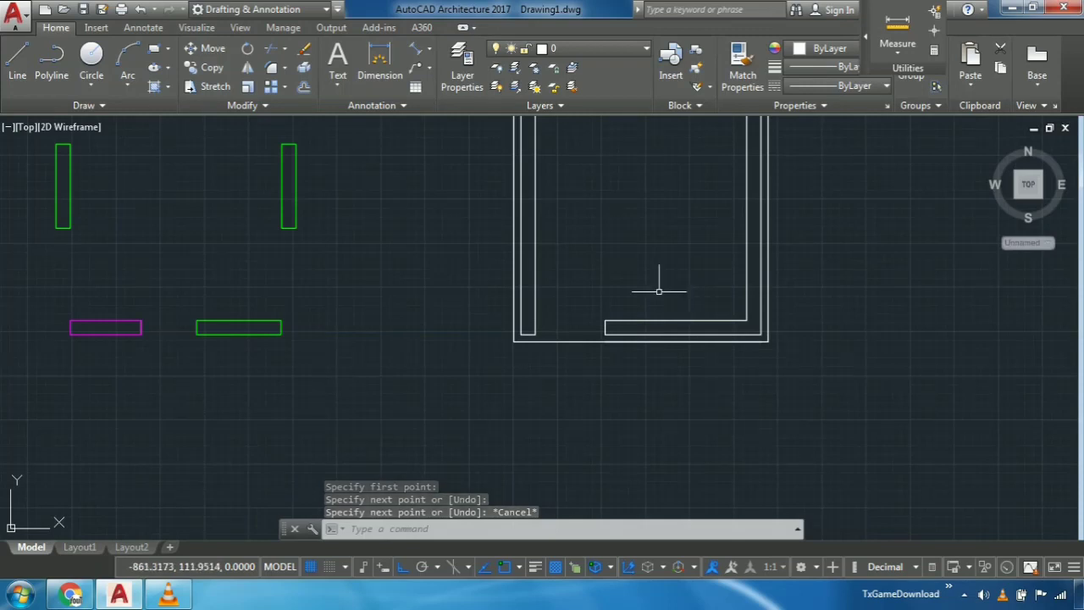
middle_click_drag(656, 255, 577, 321)
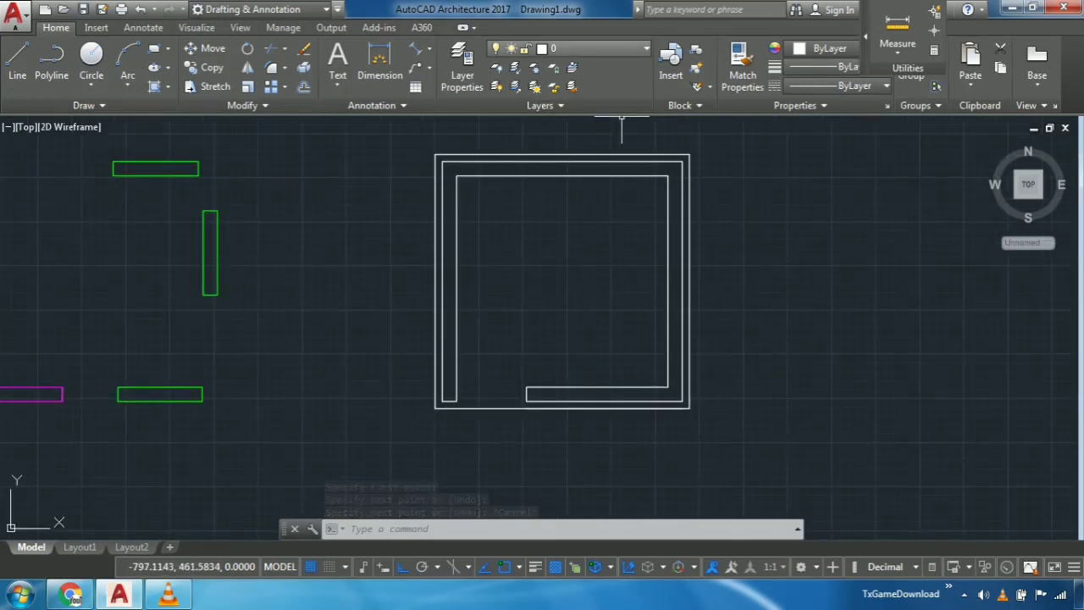
left_click(612, 48)
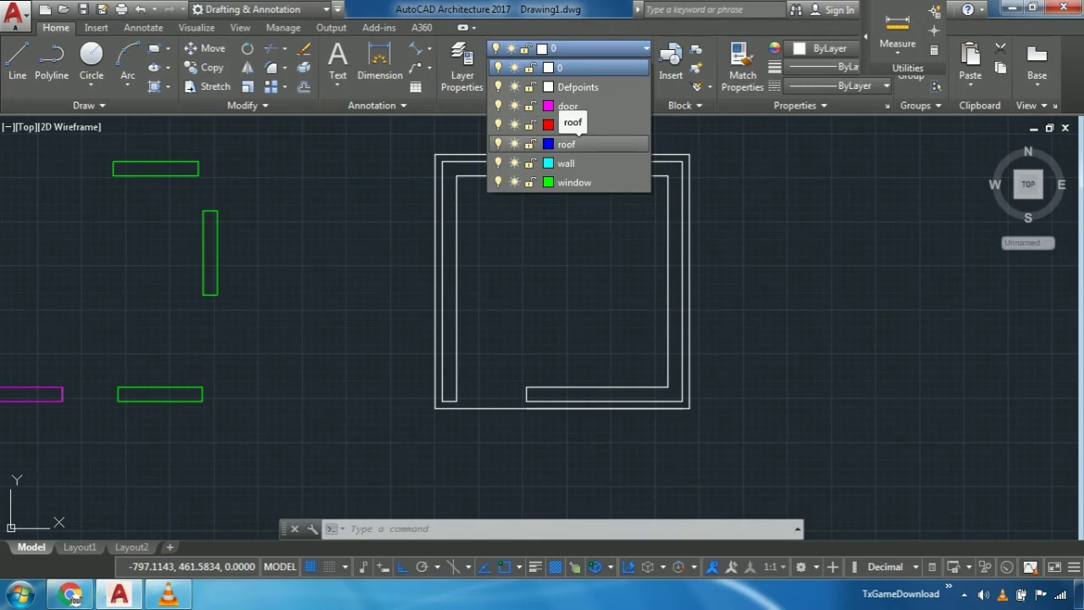
left_click(566, 163)
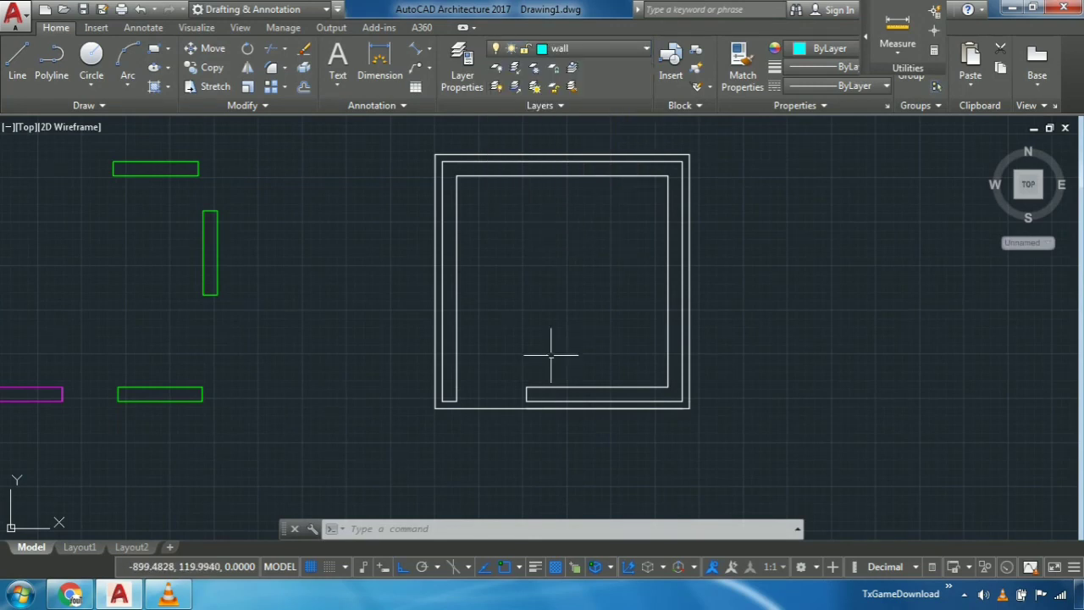
type("BO")
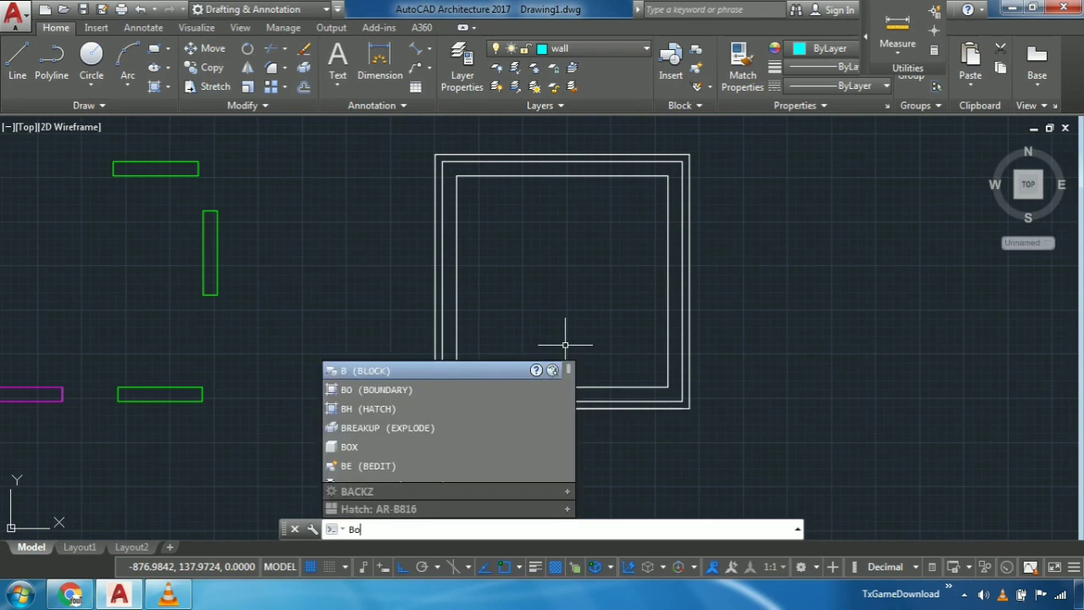
key("Return")
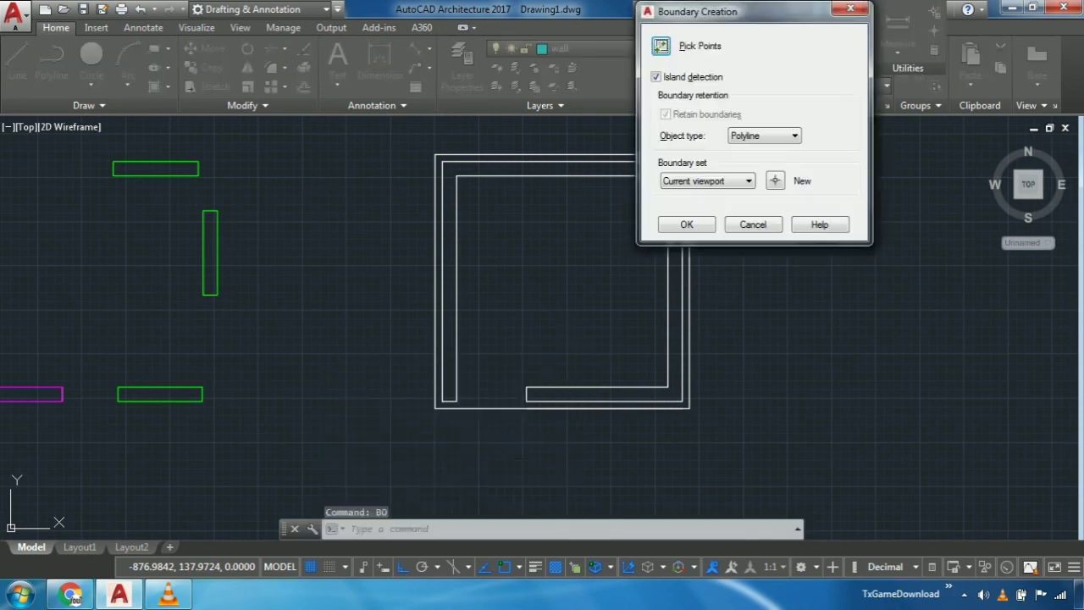
left_click(687, 224)
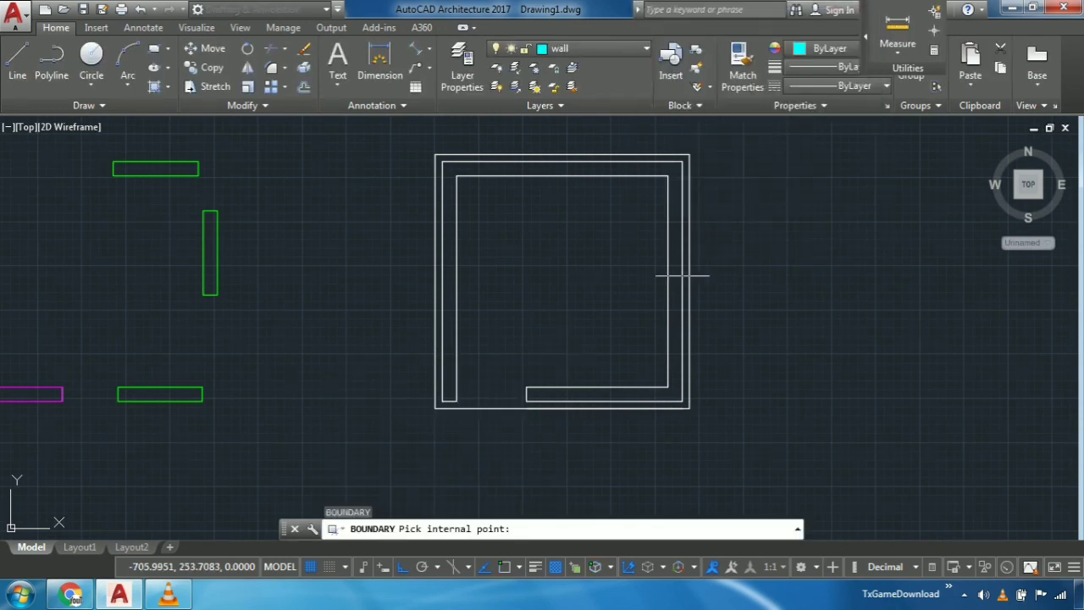
left_click(674, 286)
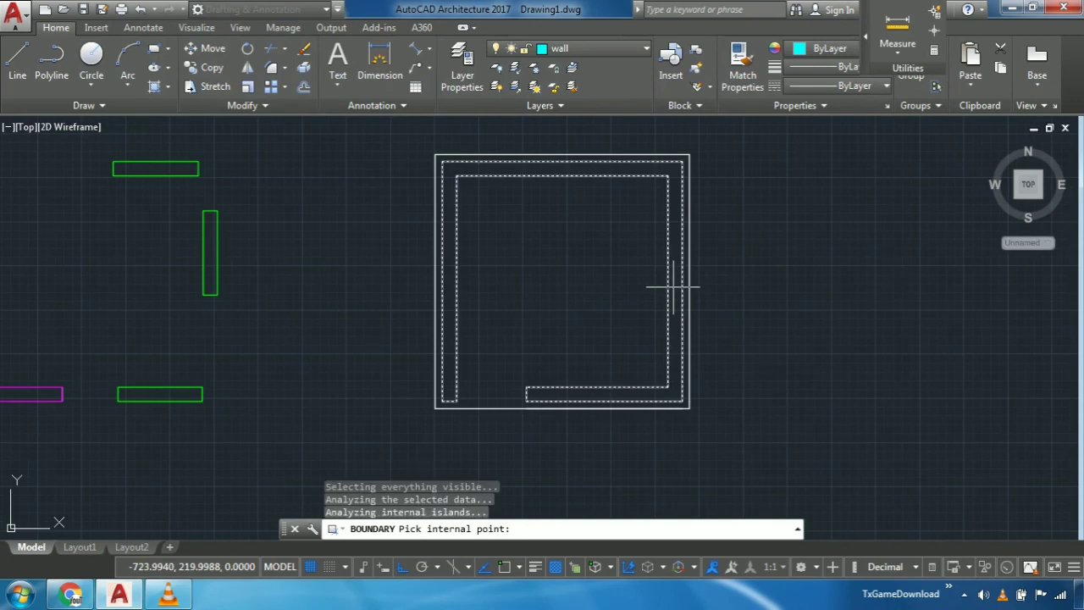
key("Return")
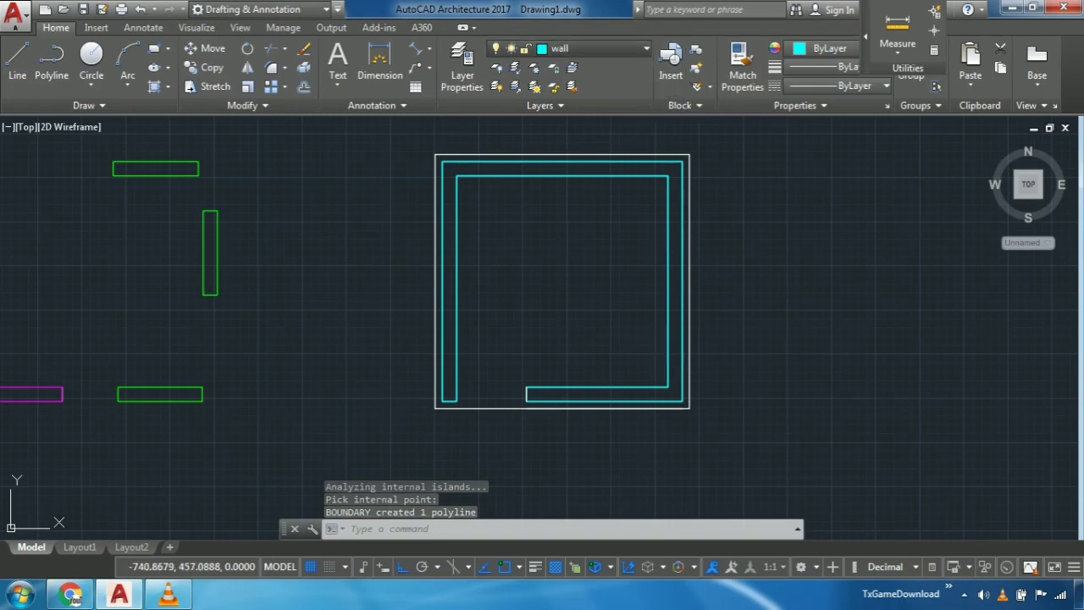
- Turn off the wall layer, accepting that it is the current layer
left_click(576, 48)
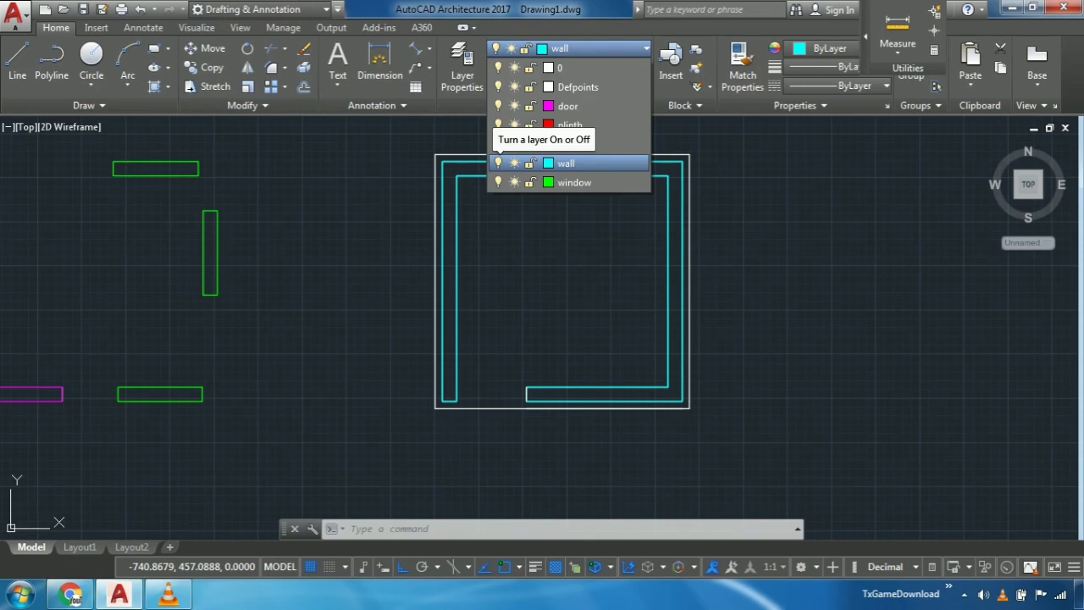
left_click(498, 162)
left_click(474, 268)
- Erase the original bottom wall lines together with the short end line at the door opening
middle_click_drag(582, 343, 581, 336)
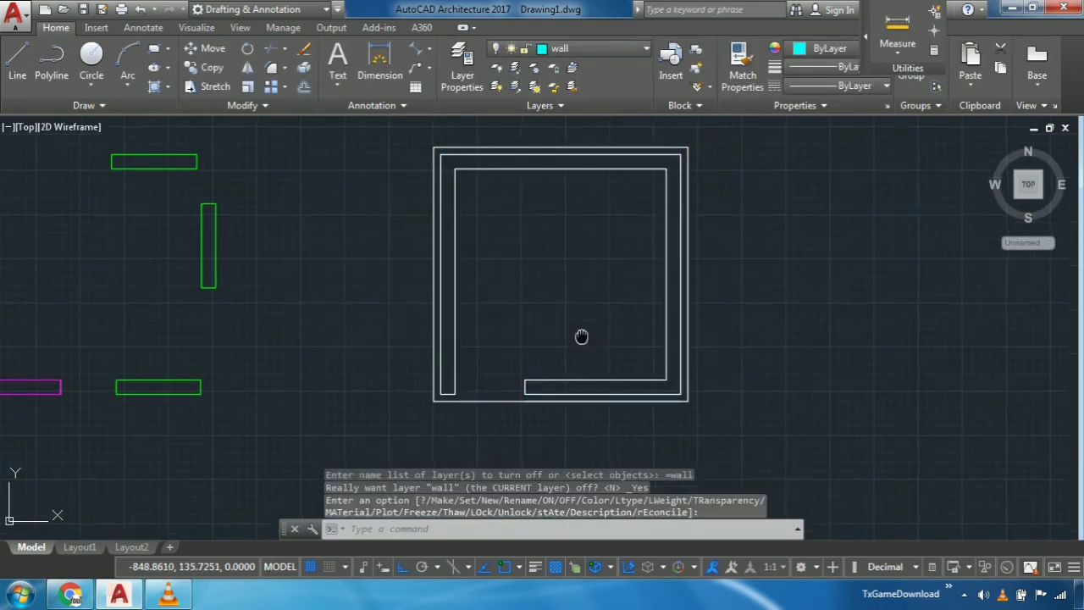
scroll(581, 336, "up", 5)
mouse_move(566, 332)
left_mouse_down()
mouse_move(432, 293)
mouse_move(612, 239)
mouse_move(604, 249)
left_mouse_up()
key("Delete")
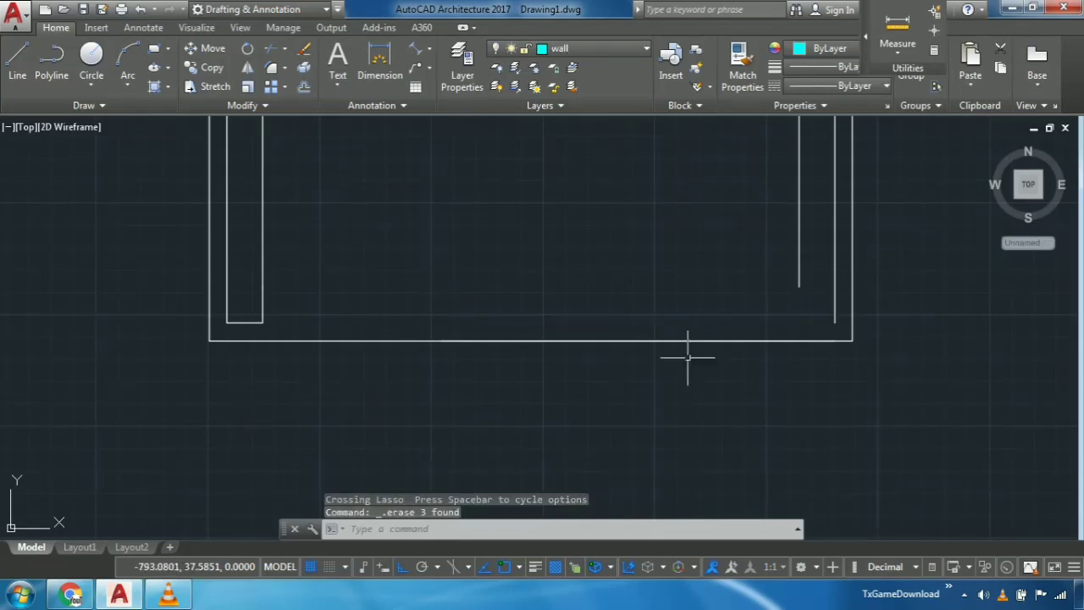
- Erase the two original lines of the right wall, keeping the plinth outline
scroll(712, 351, "down", 1)
scroll(813, 326, "up", 1)
middle_click_drag(808, 295, 741, 372)
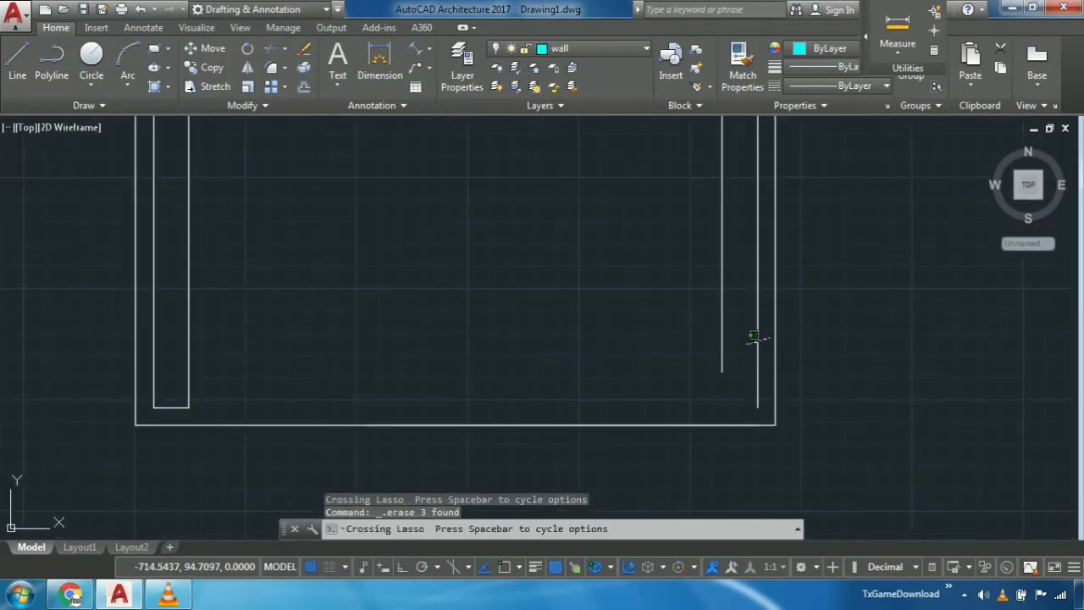
left_click_drag(758, 336, 680, 331)
scroll(678, 338, "down", 4)
key("Delete")
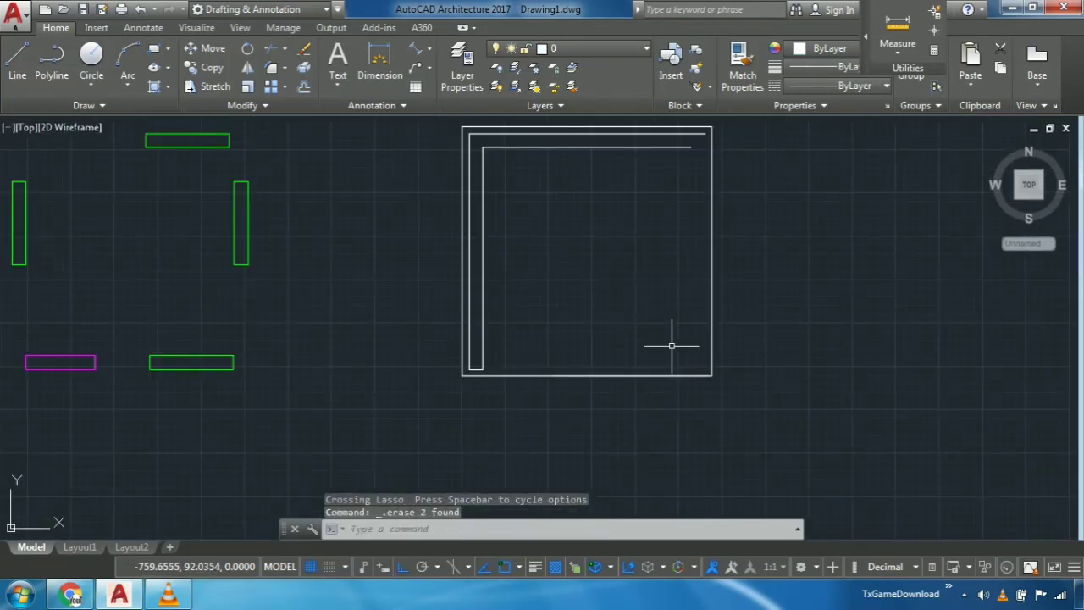
- Erase the two original lines of the top wall inside the plinth outline
scroll(520, 158, "up", 4)
middle_click_drag(520, 157, 519, 227)
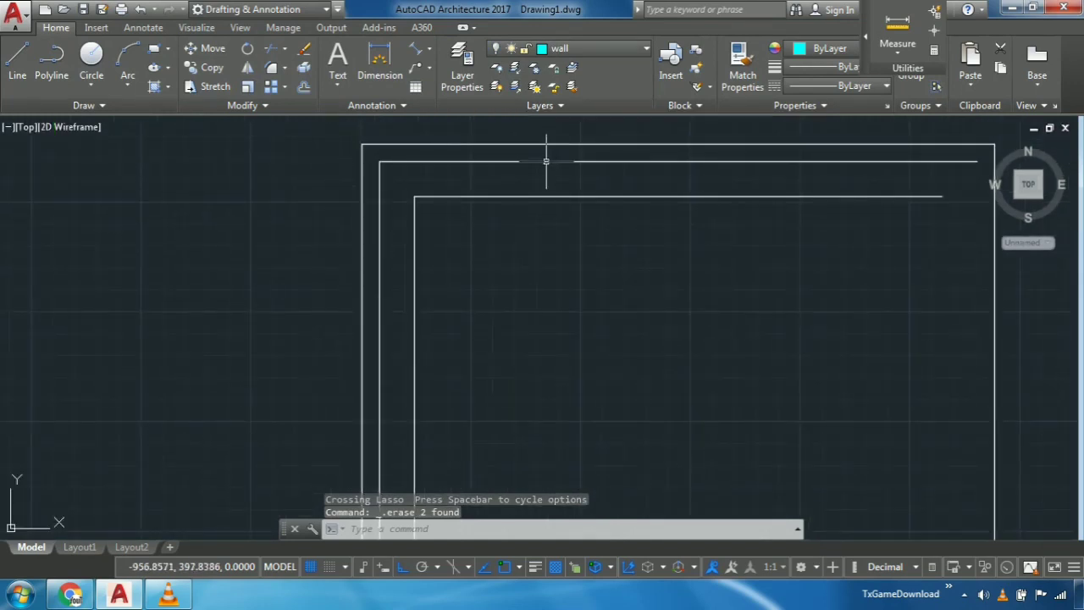
mouse_move(547, 151)
left_mouse_down()
mouse_move(547, 217)
mouse_move(528, 157)
left_mouse_up()
key("Delete")
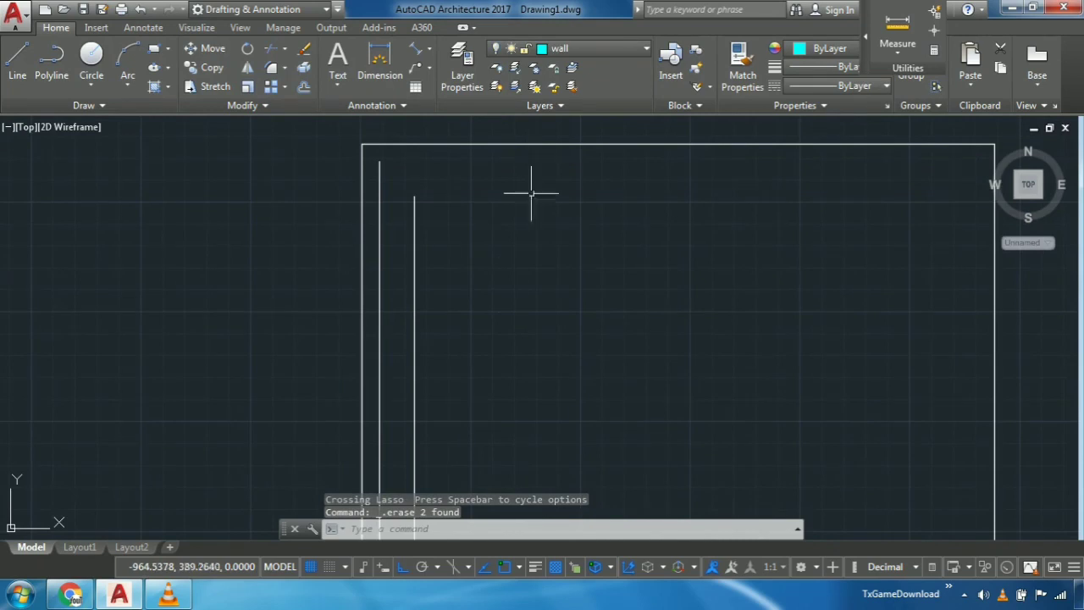
- Erase the two long original lines of the left wall
scroll(500, 280, "down", 5)
scroll(520, 271, "up", 4)
left_click_drag(529, 278, 523, 287)
middle_click_drag(612, 273, 635, 221)
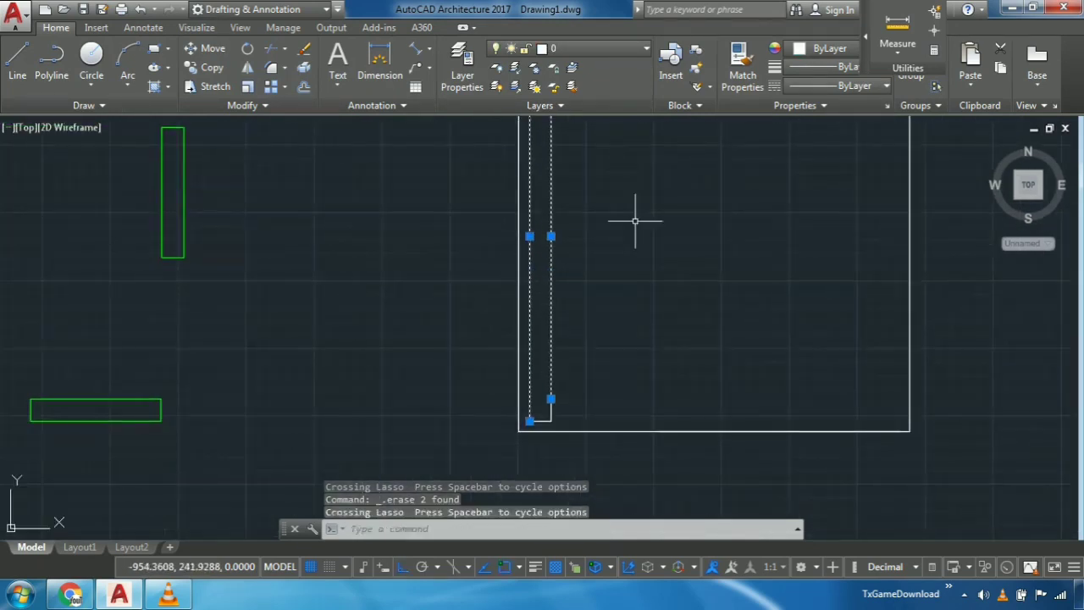
key("Delete")
- Erase the two short leftover wall lines near the plinth's lower-left corner
scroll(550, 351, "up", 4)
middle_click_drag(554, 376, 604, 92)
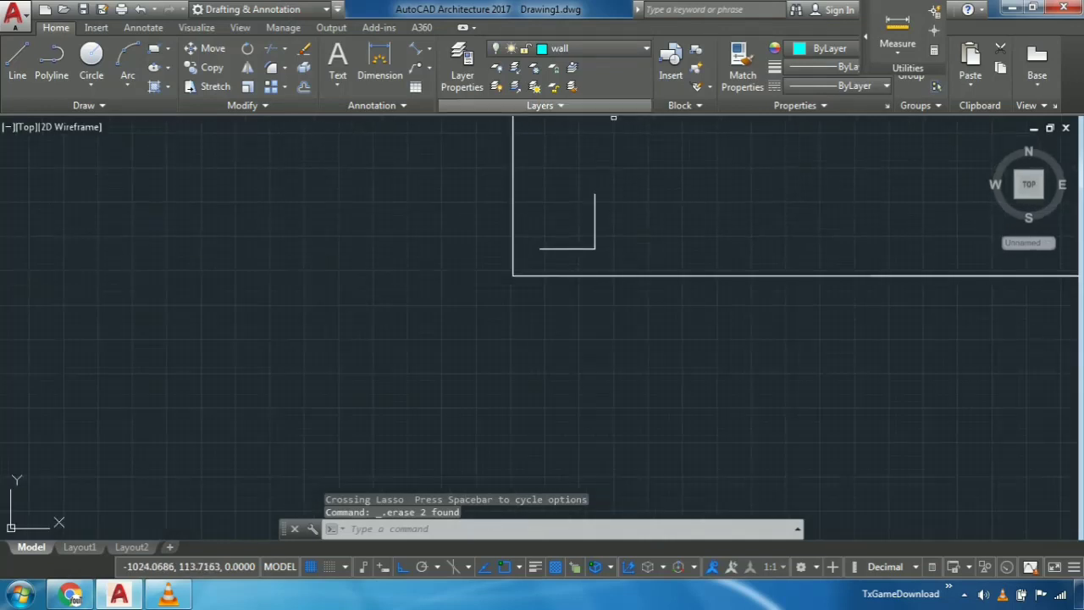
left_click_drag(567, 255, 623, 193)
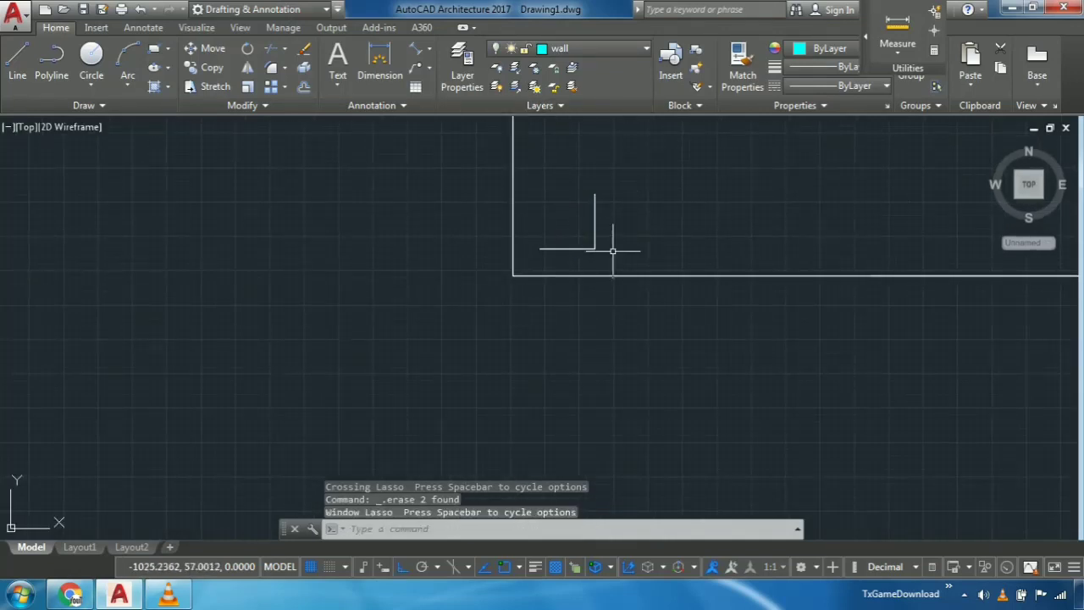
left_click_drag(614, 251, 567, 213)
left_click_drag(580, 260, 557, 226)
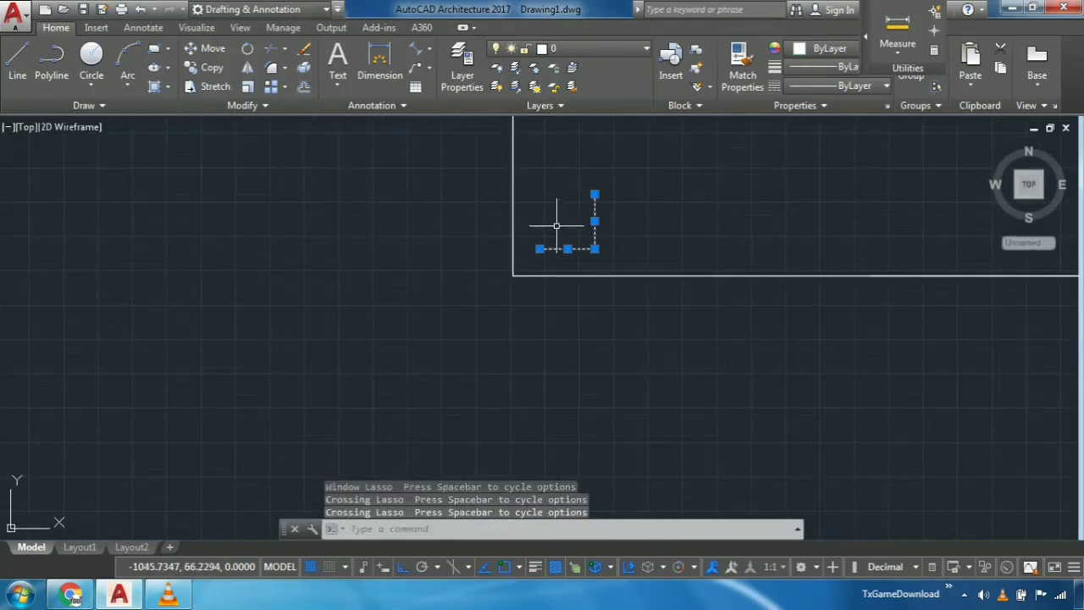
key("Delete")
- Turn the wall layer back on
scroll(564, 212, "down", 6)
middle_click_drag(574, 237, 547, 334)
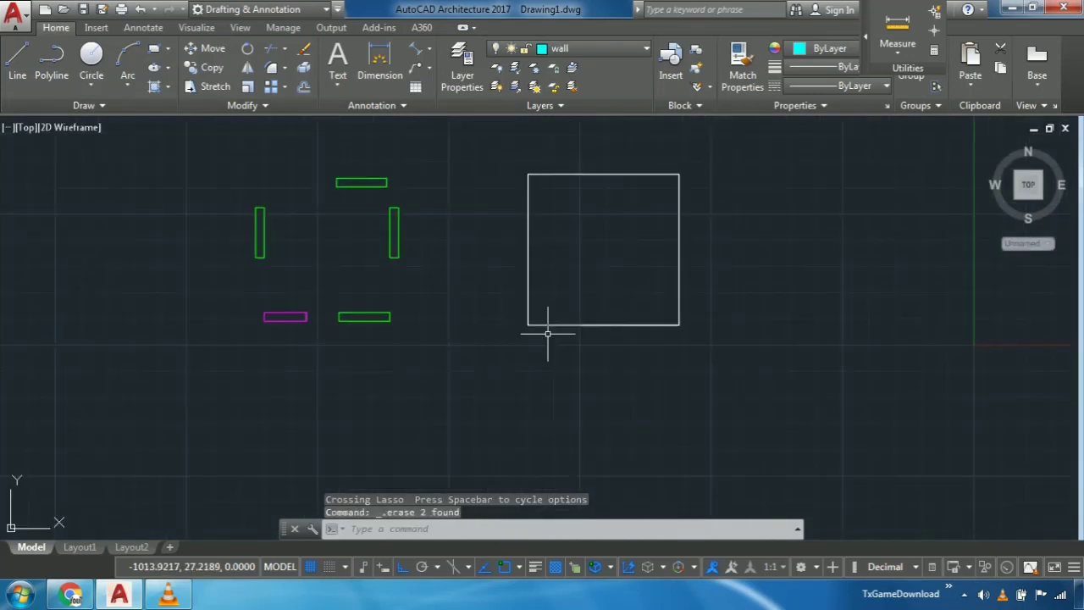
left_click(593, 48)
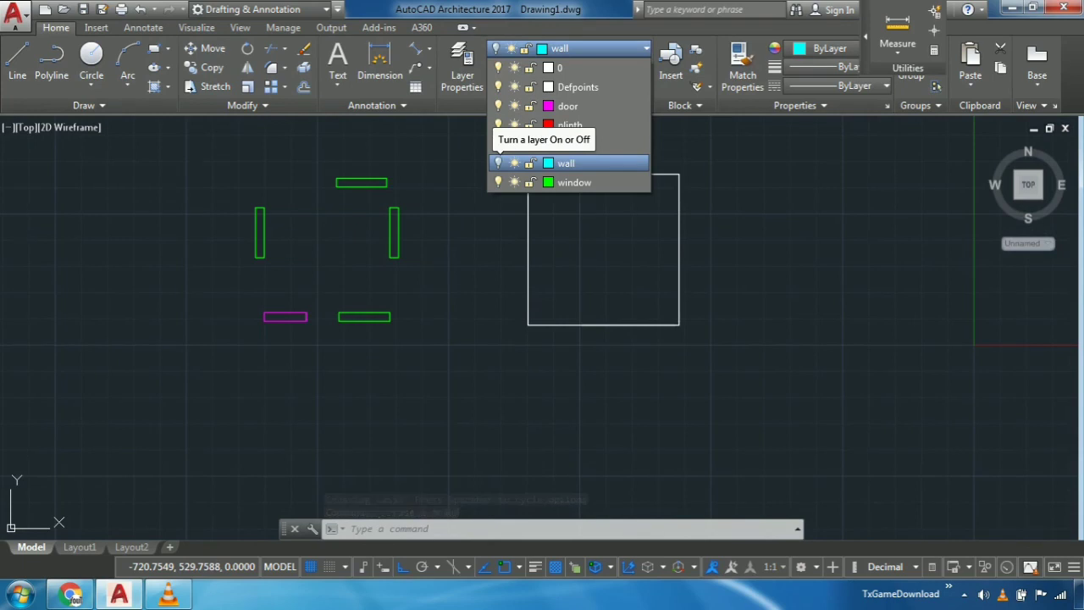
left_click(498, 162)
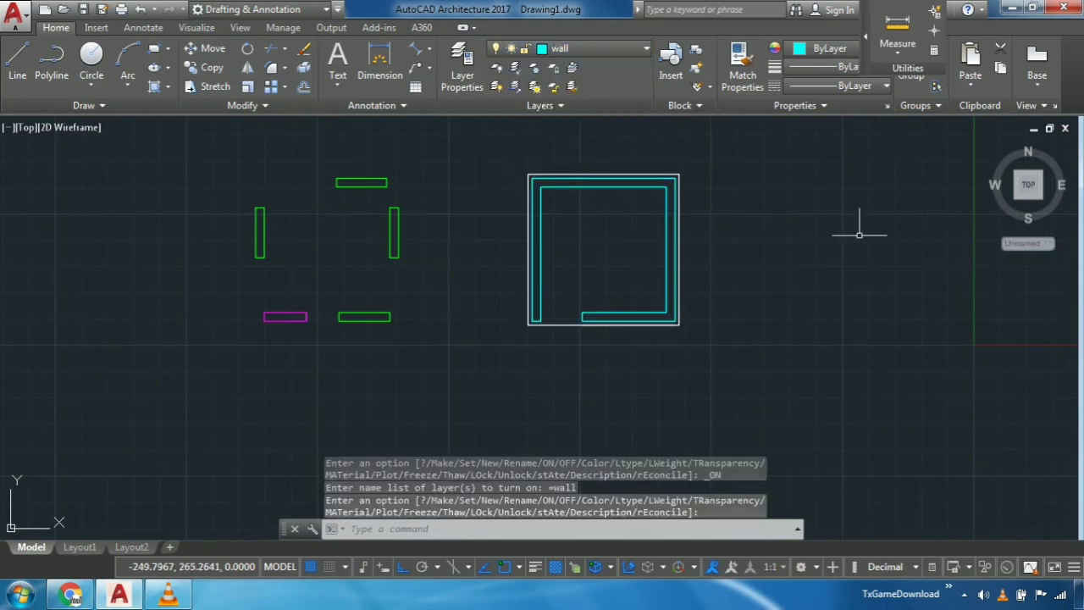
middle_click_drag(697, 375, 704, 395)
scroll(704, 395, "up", 4)
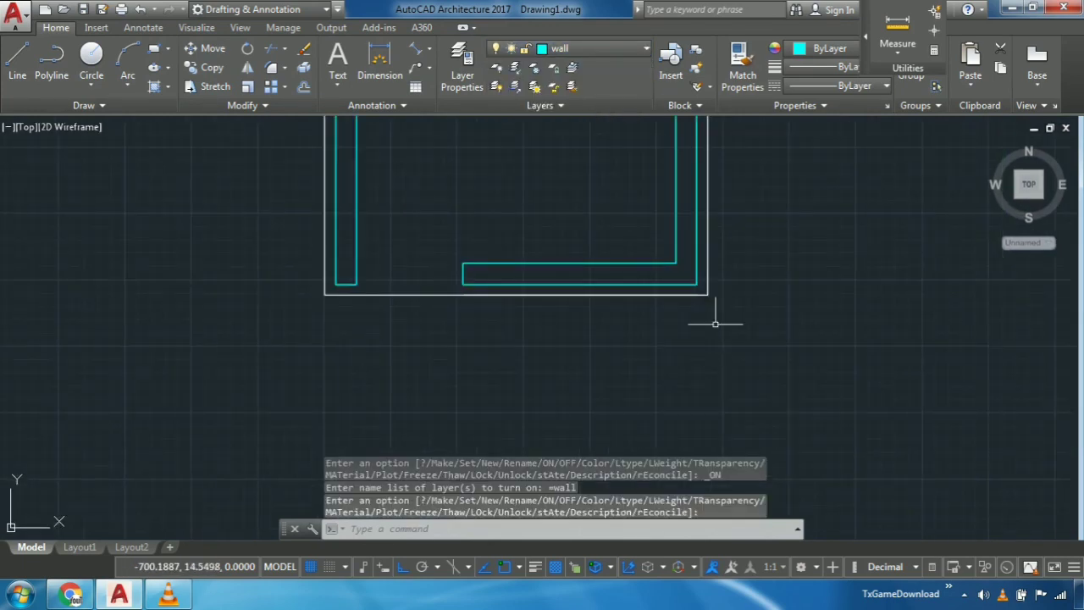
- Make plinth the current layer
middle_click_drag(796, 288, 726, 299)
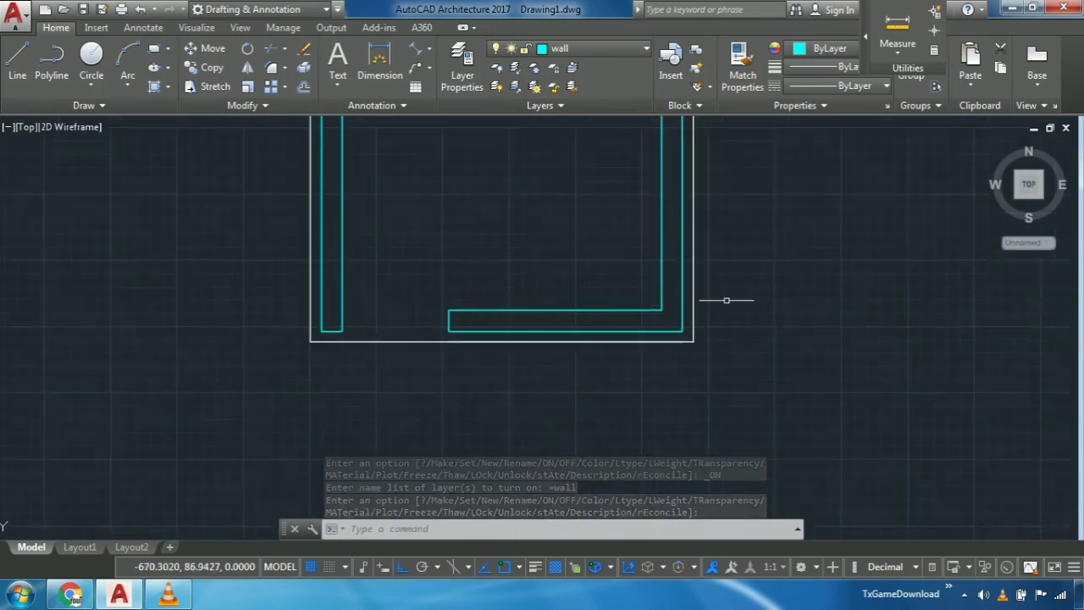
scroll(693, 200, "down", 4)
middle_click_drag(693, 200, 668, 271)
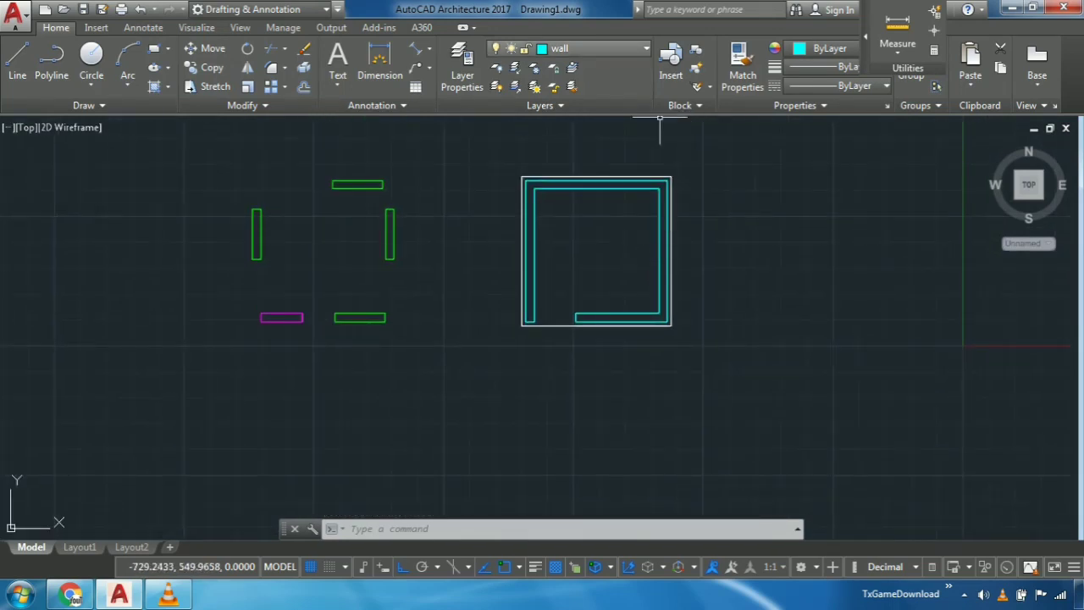
left_click(593, 48)
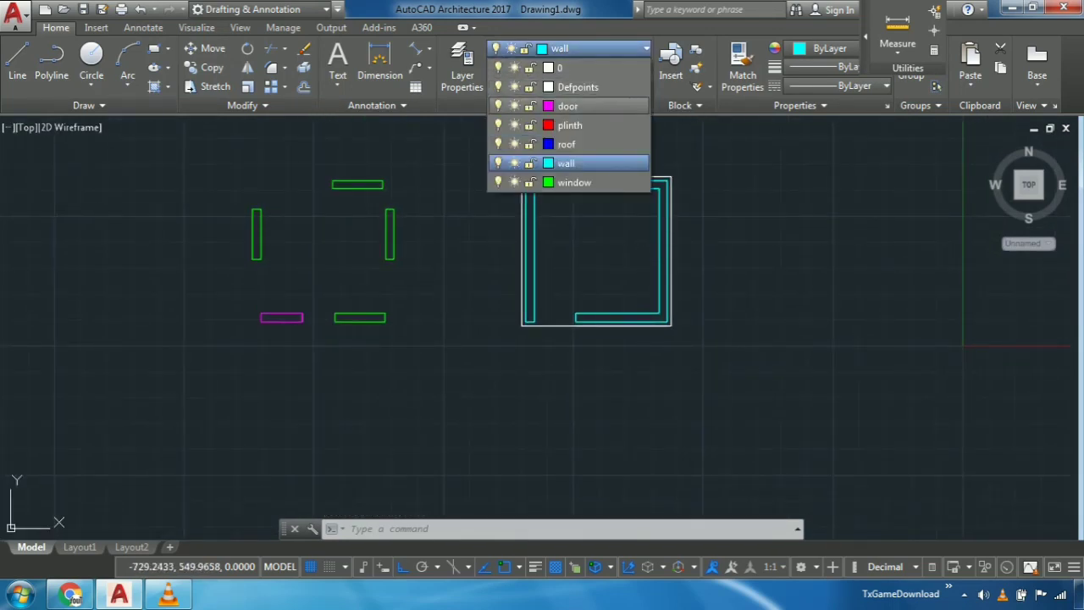
left_click(569, 124)
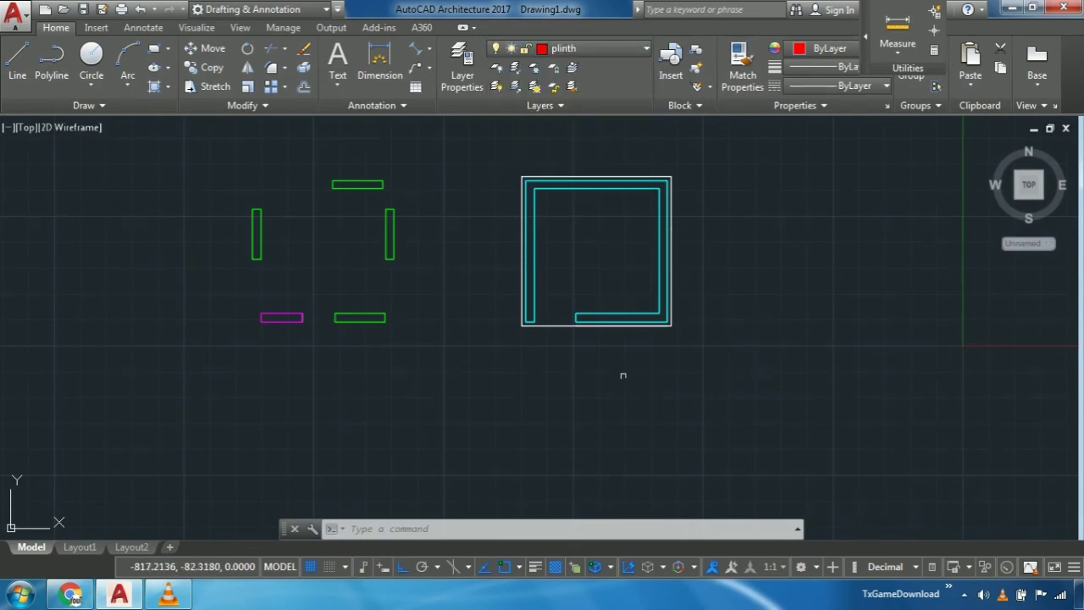
- Try to create a boundary polyline from a point between the lower wall and the plinth outline
scroll(624, 368, "up", 4)
type("Bo")
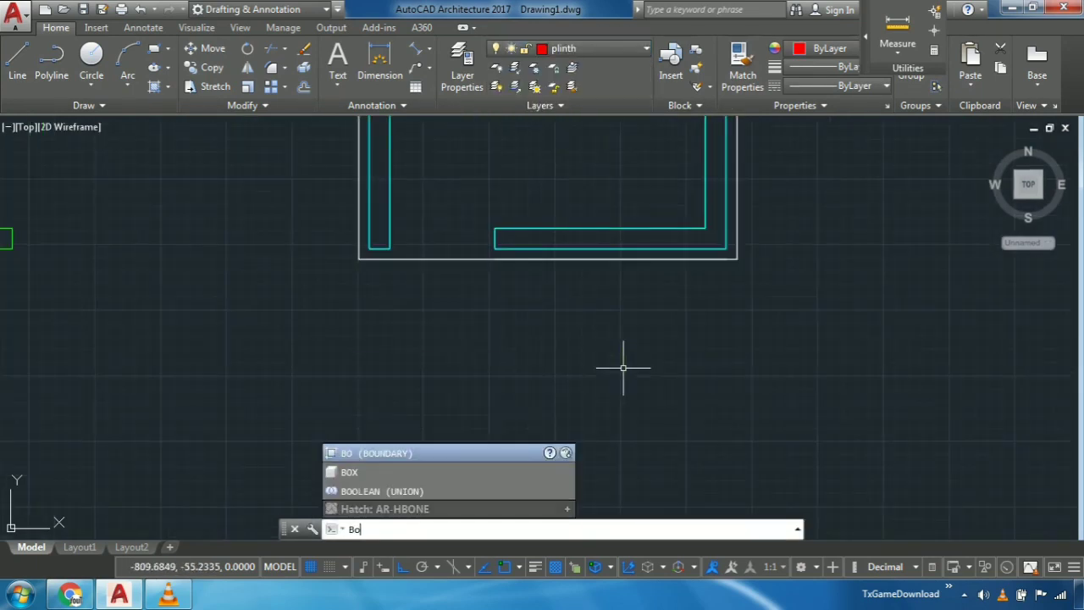
key("Return")
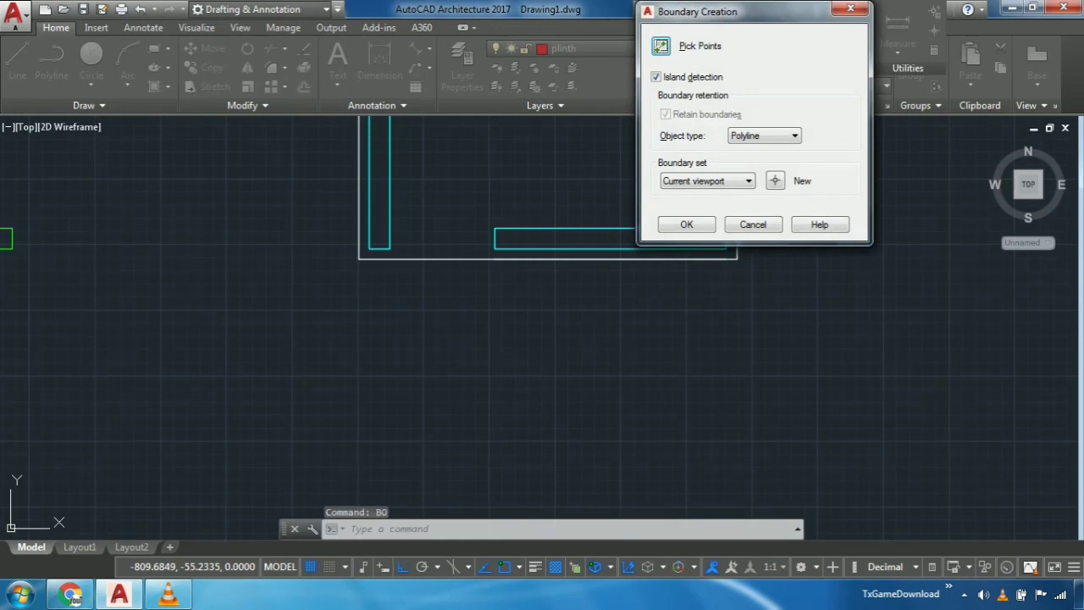
key("Return")
left_click(686, 255)
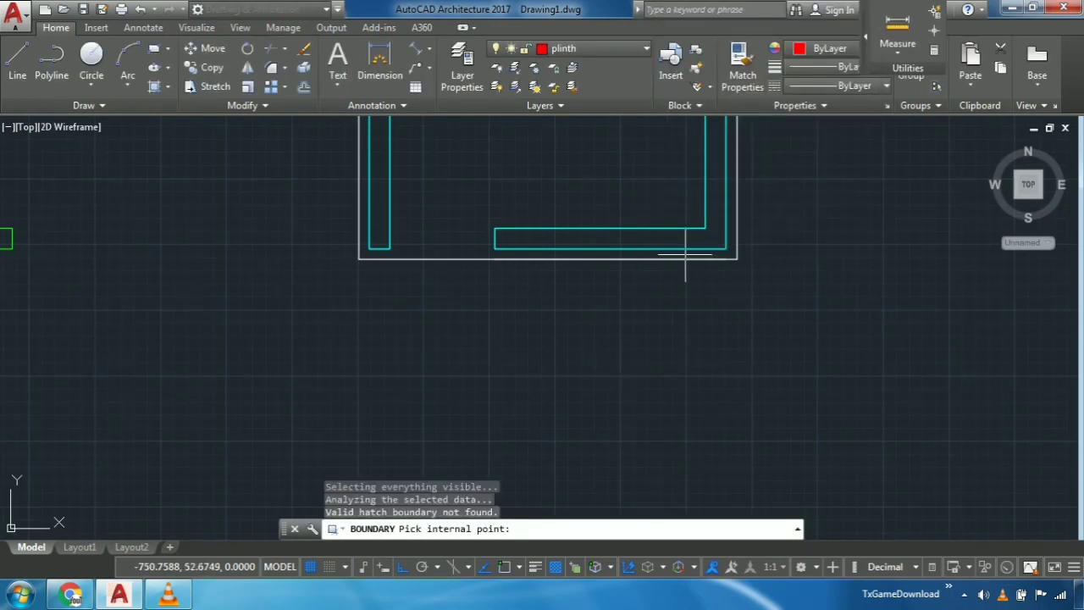
left_click(686, 254)
key("Return")
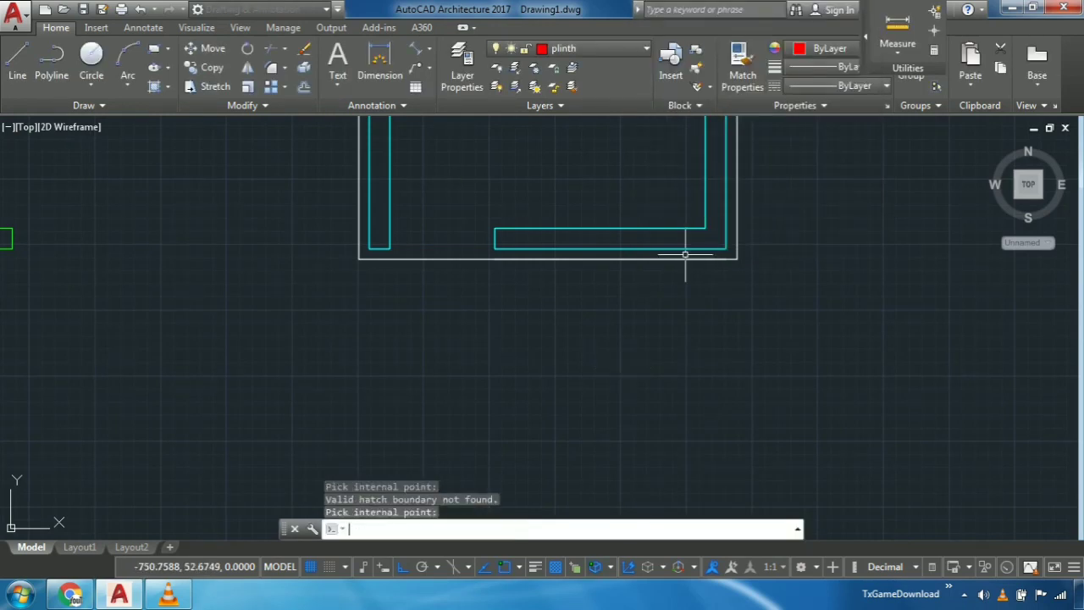
left_click(686, 254)
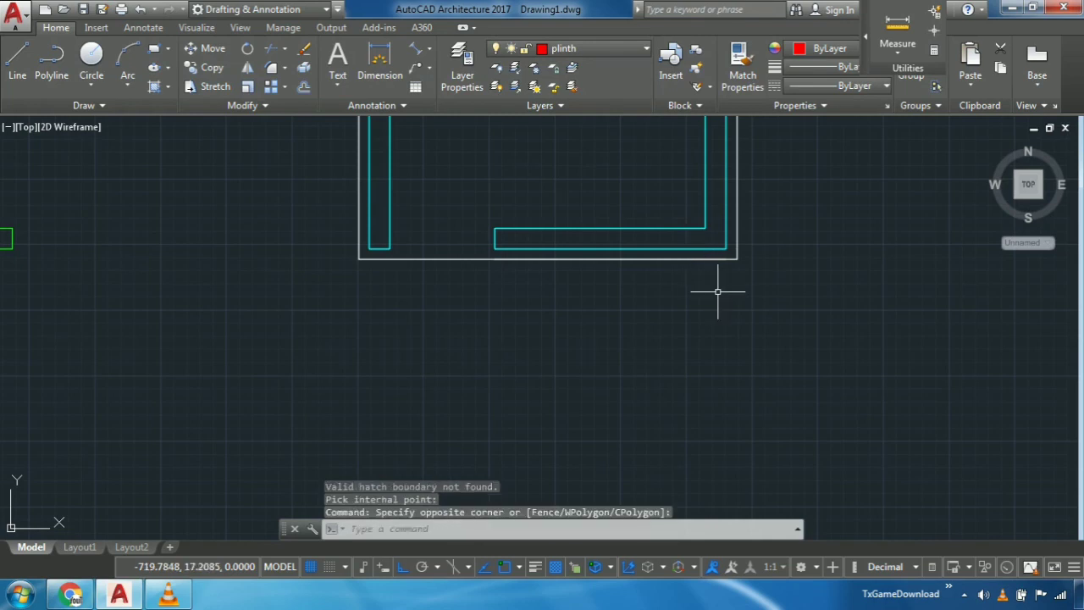
key("Escape")
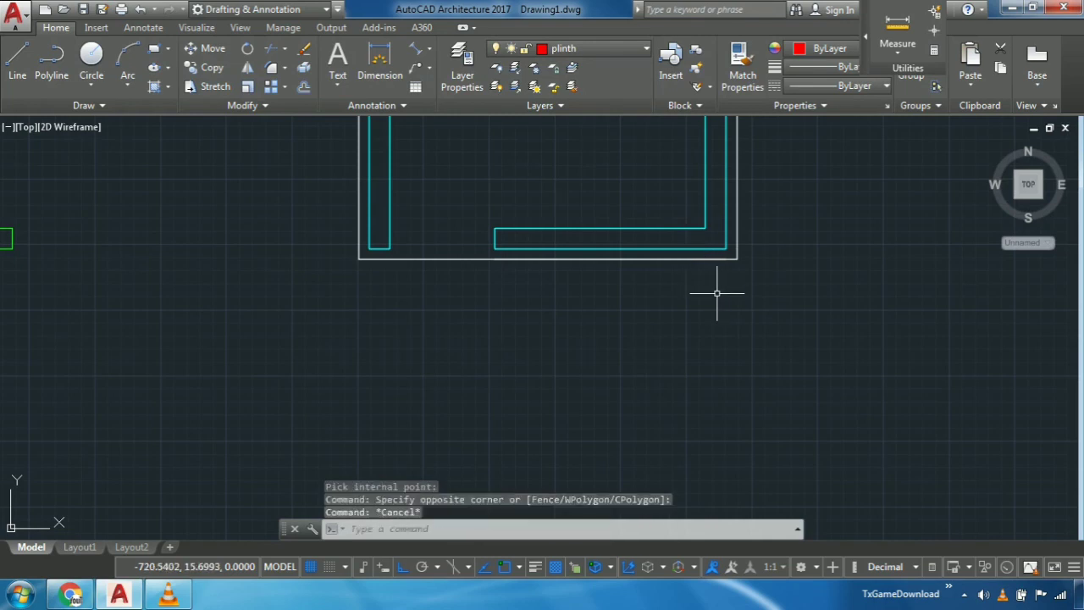
- Move the right-hand line of the outer plinth outline to the plinth layer
scroll(717, 293, "down", 4)
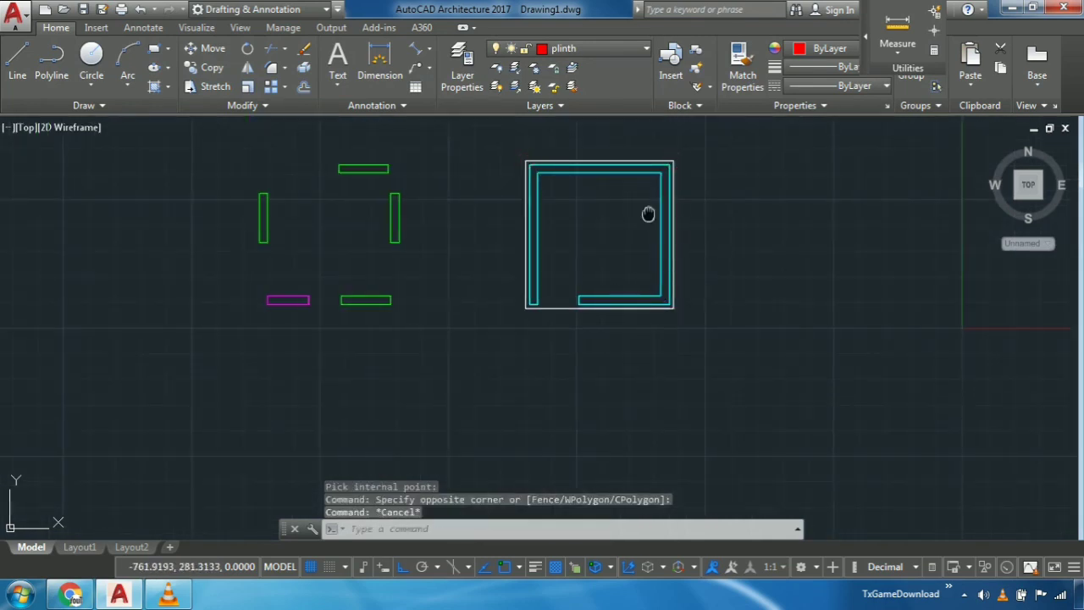
middle_click_drag(646, 213, 620, 266)
scroll(620, 267, "up", 5)
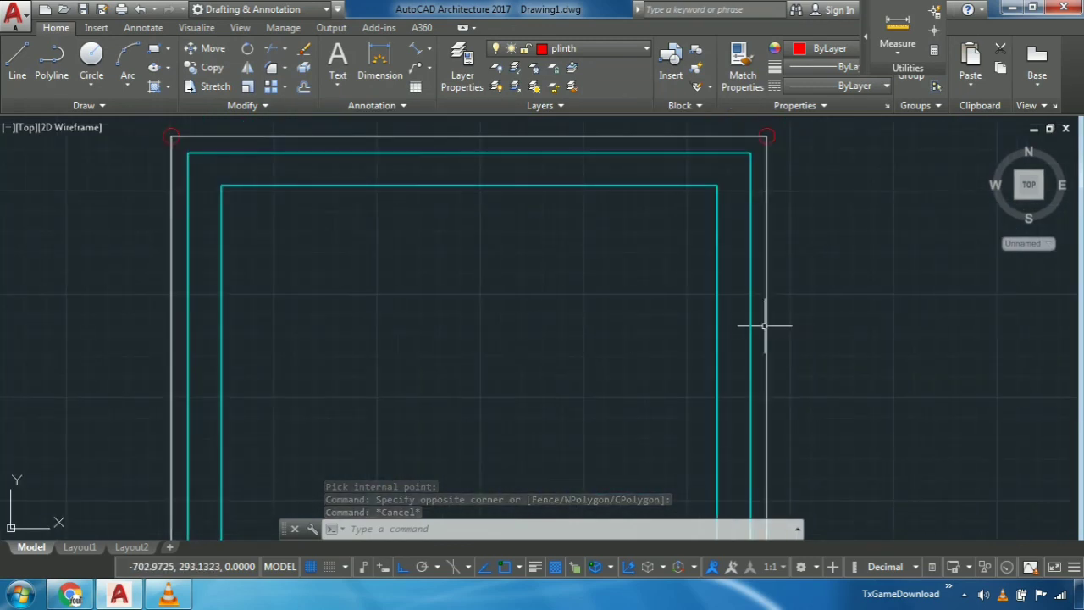
left_click(766, 318)
left_click(767, 320)
middle_click_drag(789, 368, 794, 308)
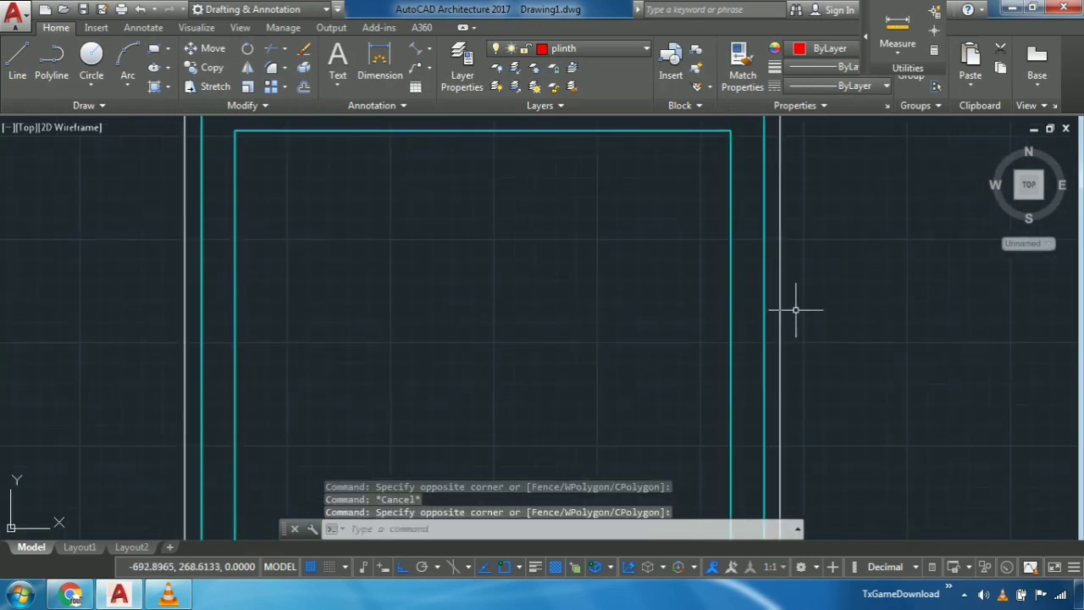
mouse_move(798, 331)
left_mouse_down()
mouse_move(774, 349)
mouse_move(780, 370)
left_mouse_up()
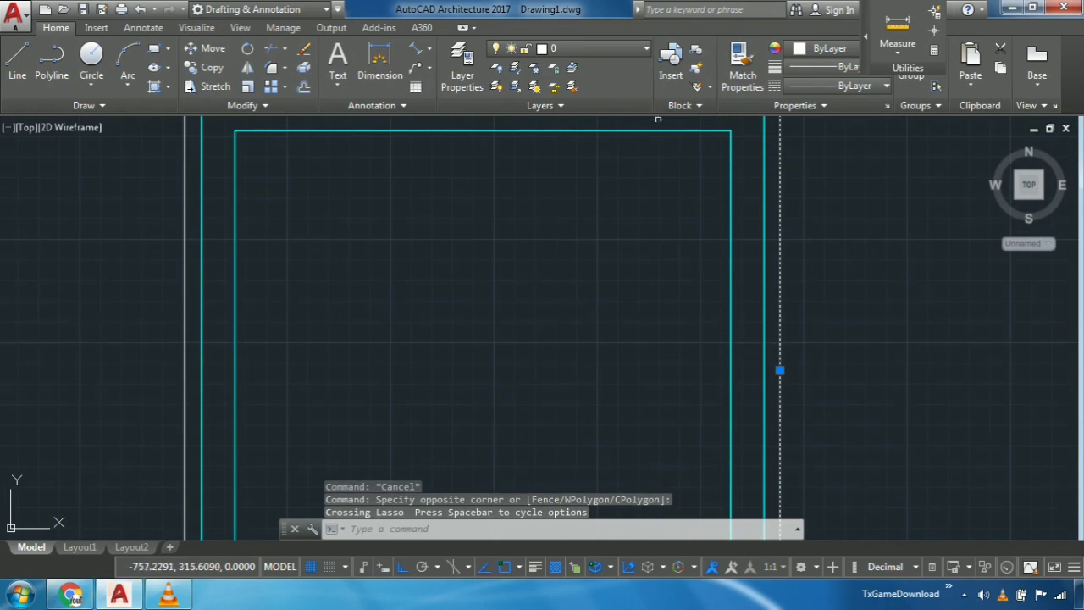
left_click(585, 48)
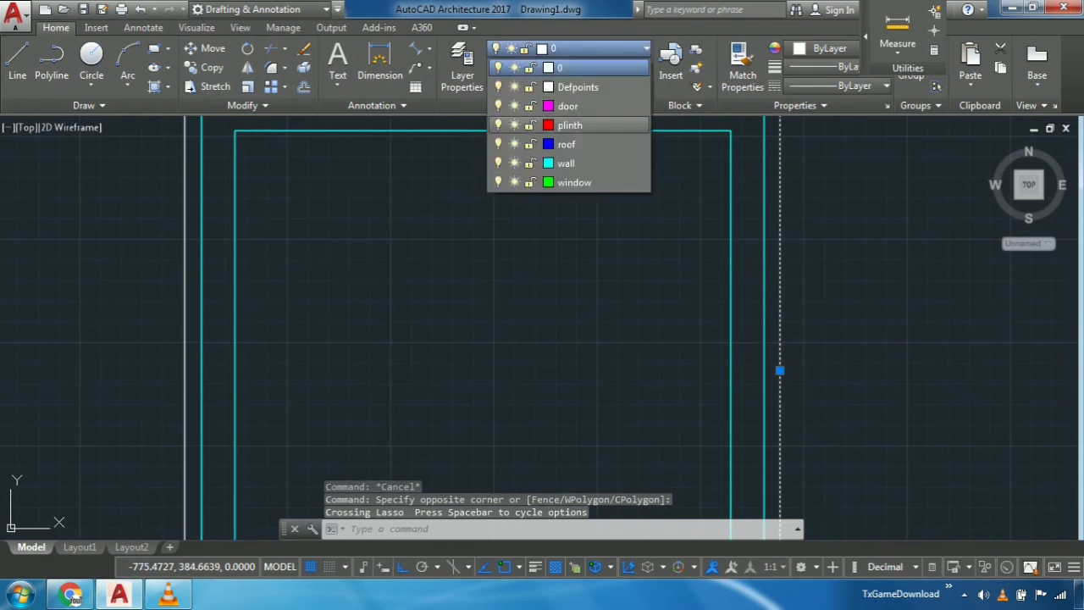
left_click(563, 124)
scroll(822, 259, "down", 5)
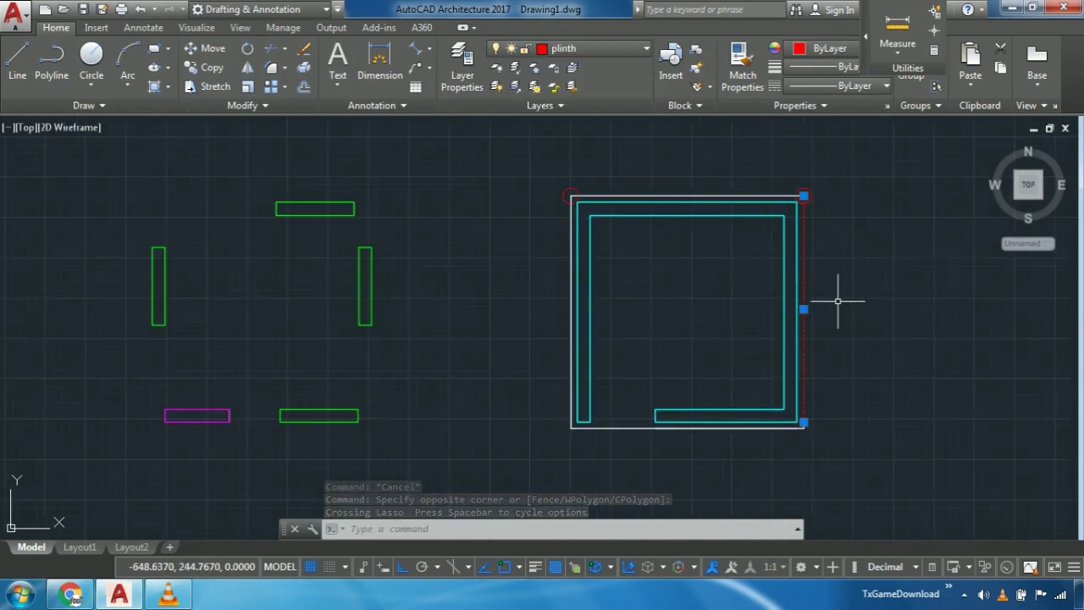
key("Escape")
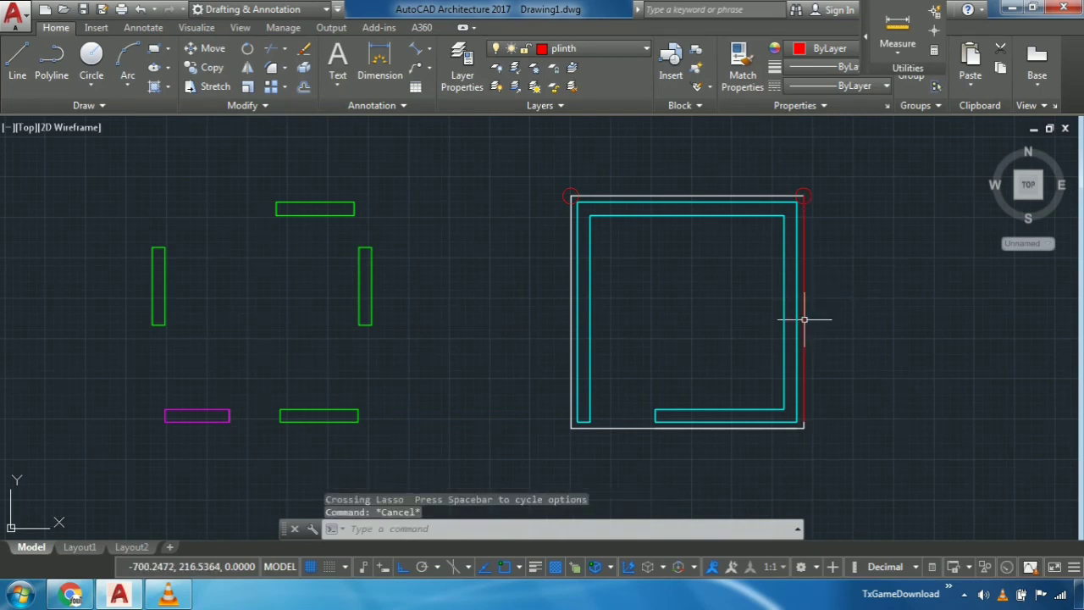
- Move the right-hand line of the outer outline back to layer 0
left_click(804, 310)
left_click(593, 49)
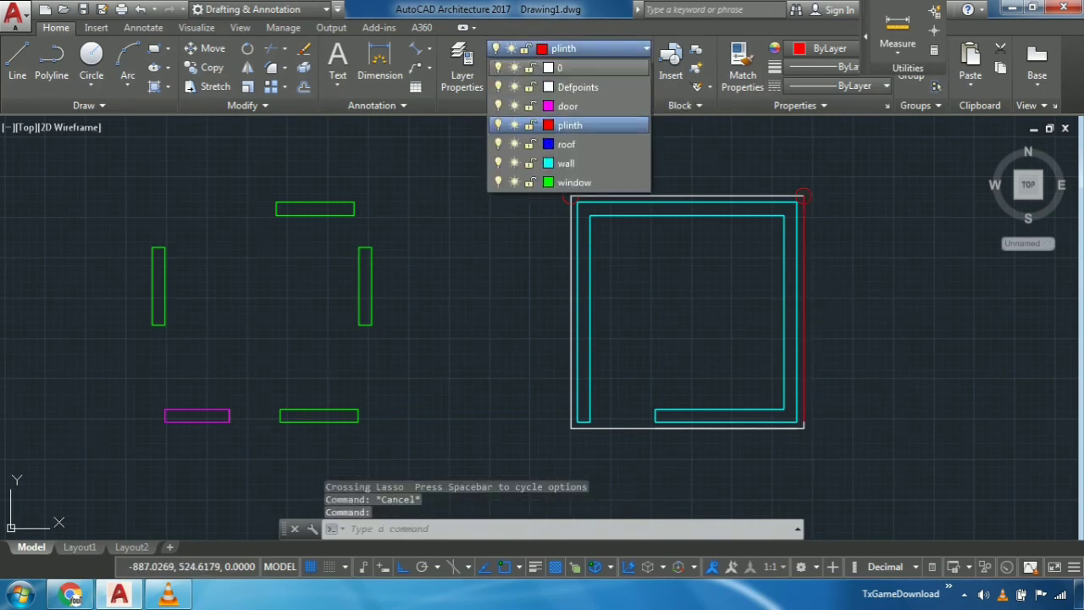
left_click(559, 67)
key("Escape")
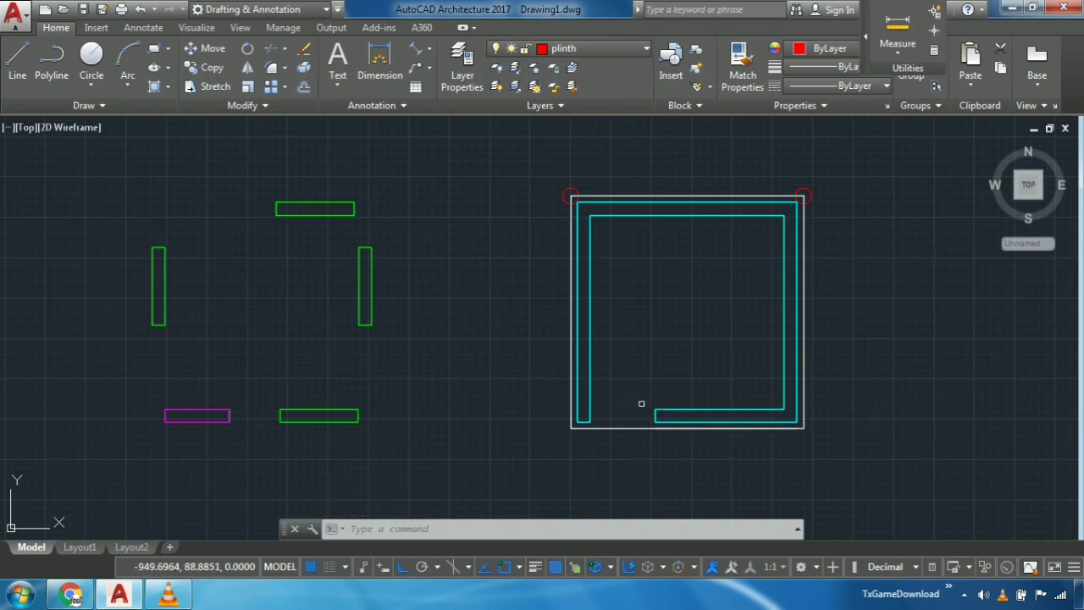
- Examine the corners of the walls and the outer plinth outline around the room plan
scroll(639, 428, "up", 4)
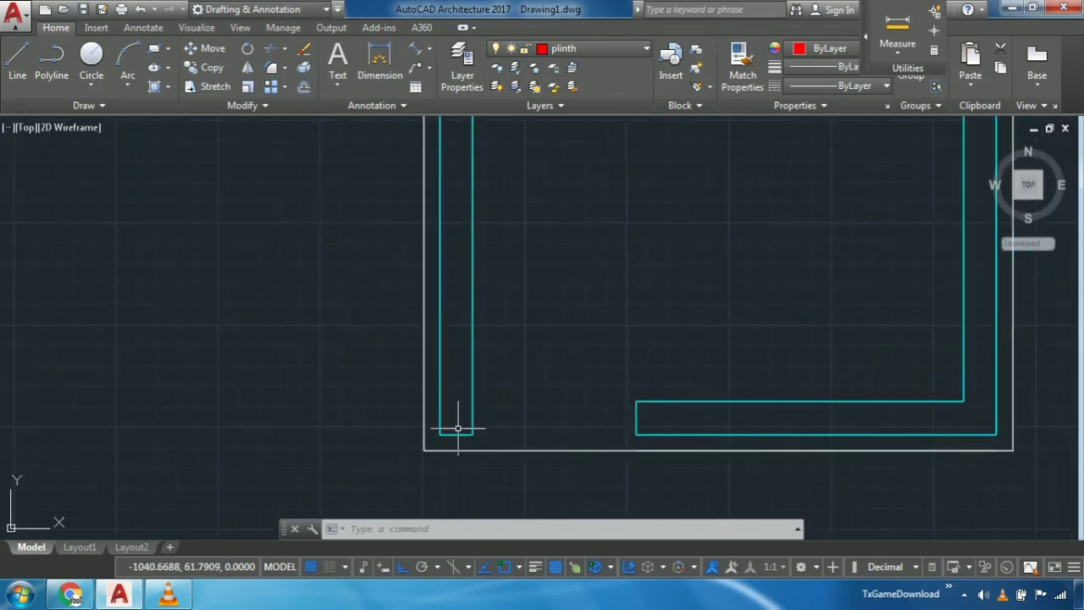
scroll(463, 365, "down", 4)
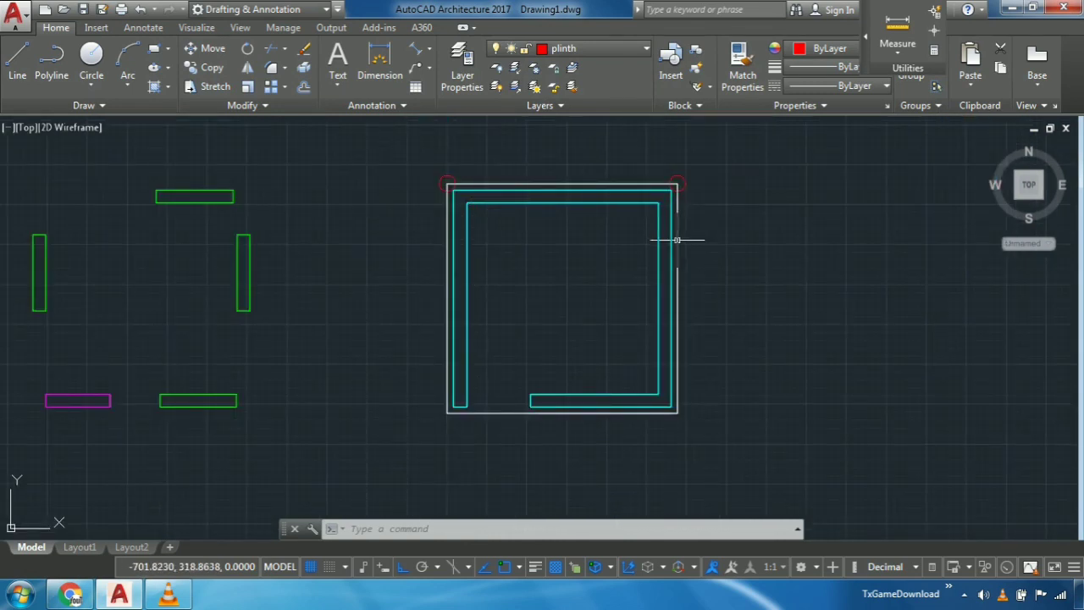
scroll(678, 252, "up", 6)
scroll(677, 268, "down", 4)
middle_click_drag(750, 328, 769, 199)
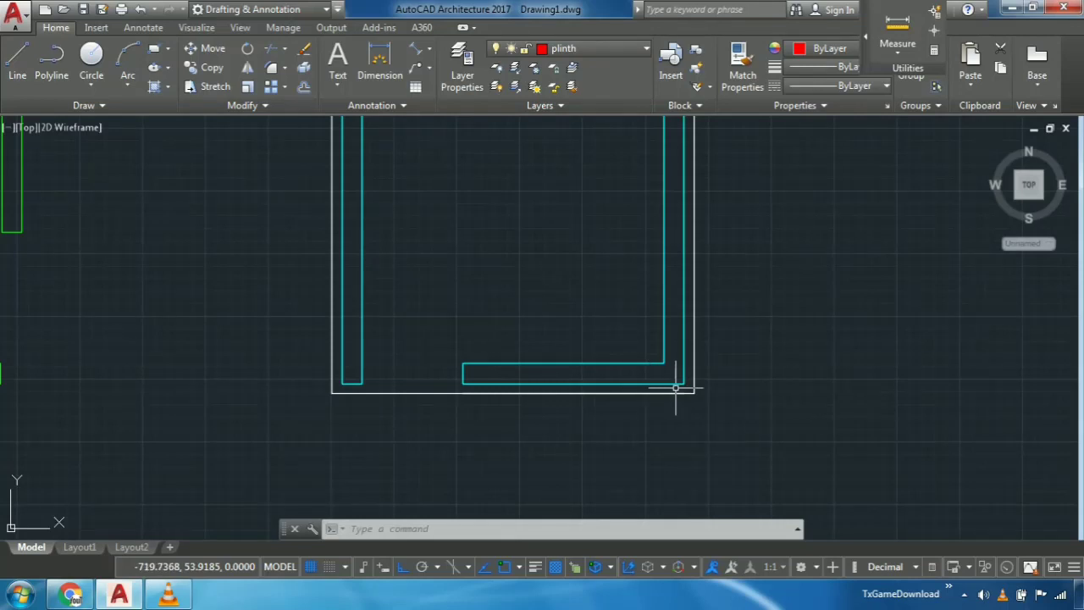
scroll(678, 388, "up", 6)
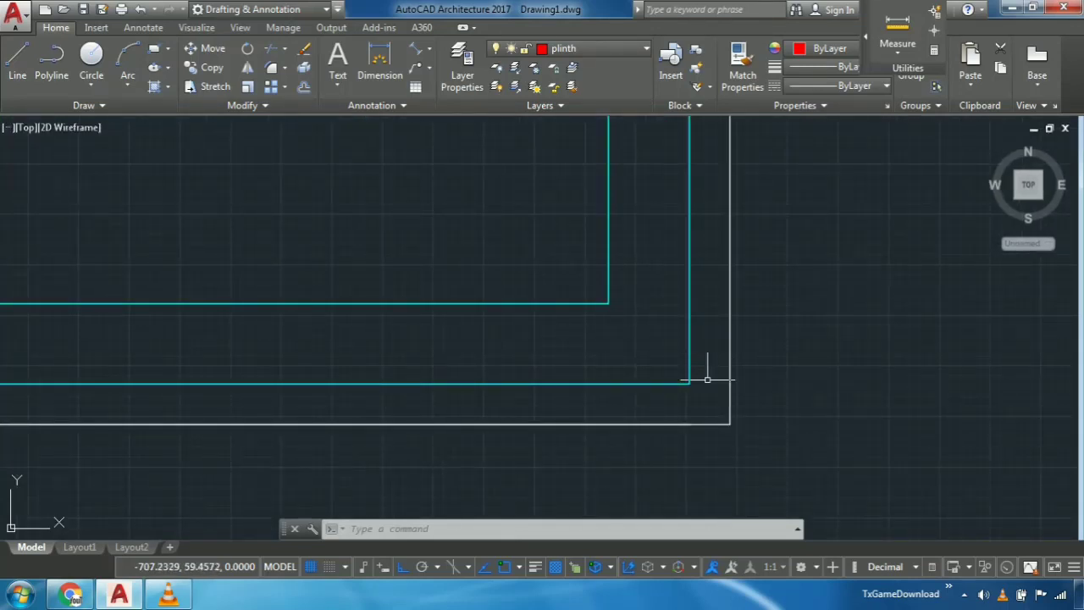
scroll(747, 334, "down", 4)
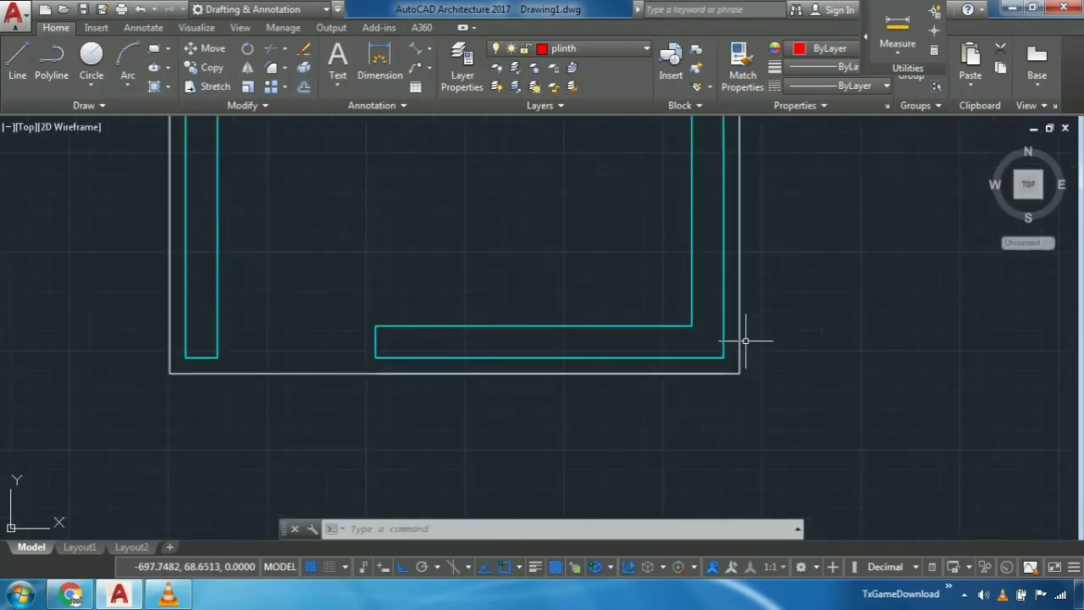
scroll(415, 281, "down", 6)
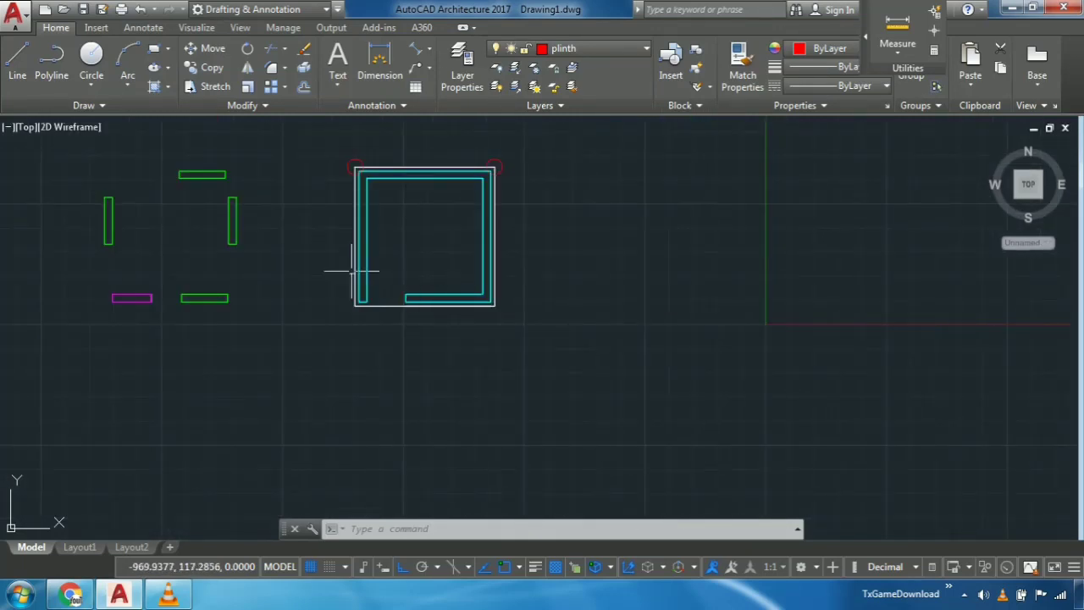
scroll(232, 227, "up", 2)
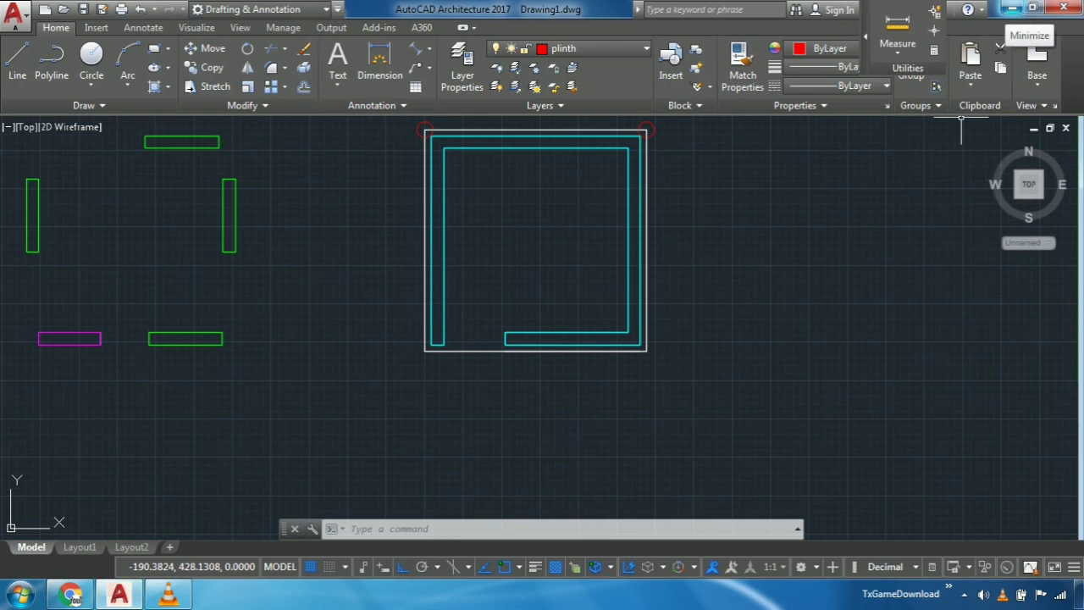
left_click(1013, 7)
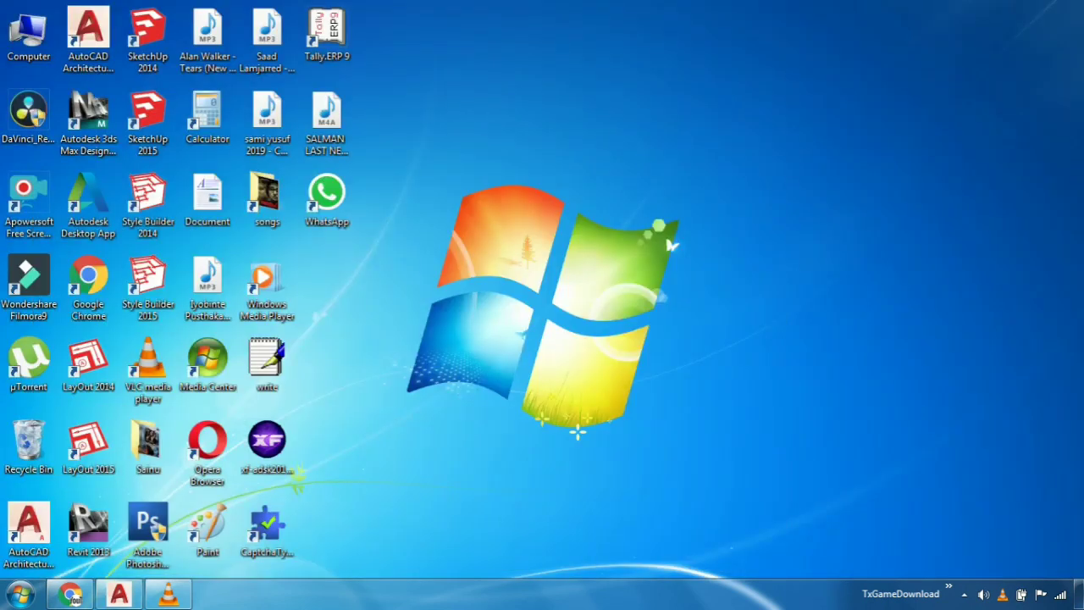
left_click(167, 594)
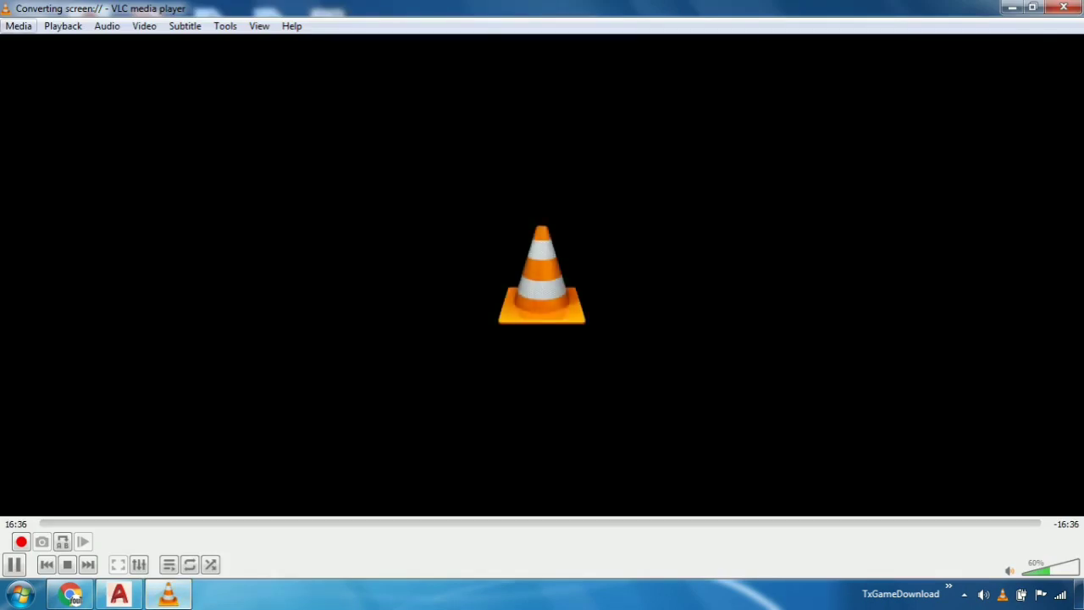